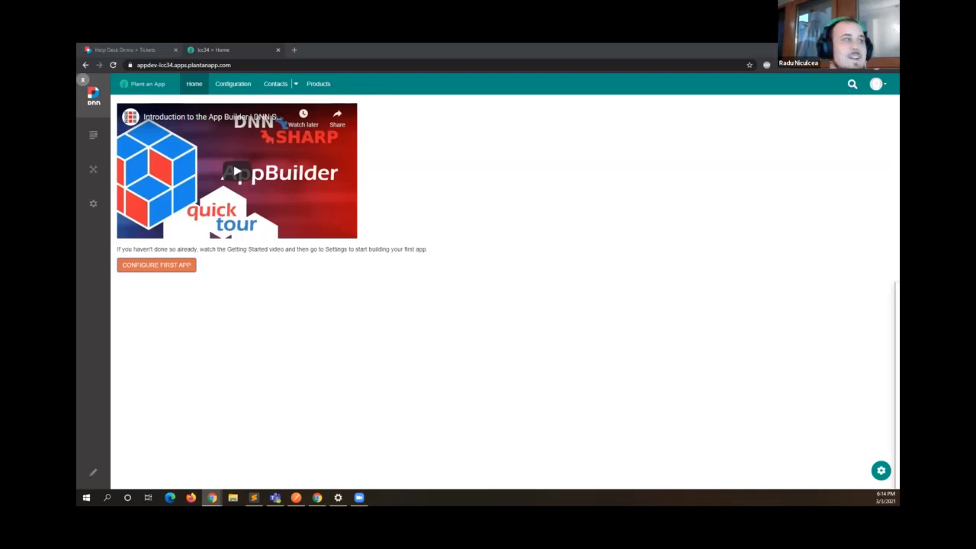
Compare the status counts and pie chart in the Demo spreadsheet with the Help Desk Tickets list.
{"action": "left_click_drag", "start_coordinate": [304, 48], "coordinate": [250, 47]}
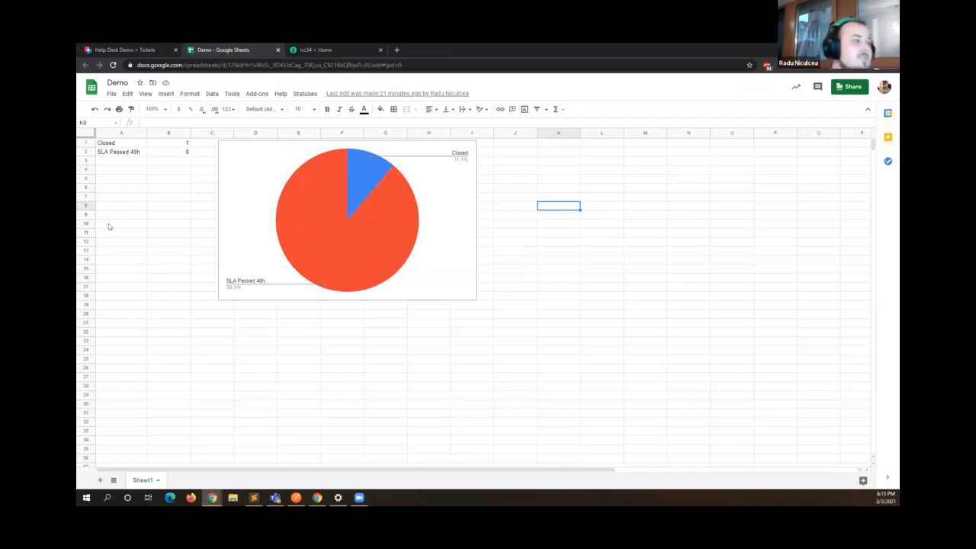
{"action": "left_click", "coordinate": [126, 50]}
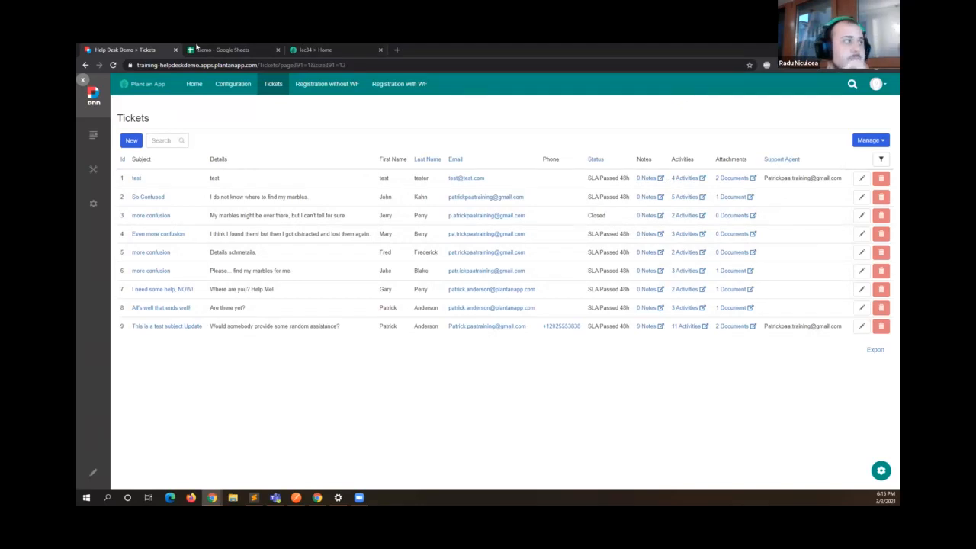
{"action": "left_click", "coordinate": [221, 50]}
{"action": "left_click", "coordinate": [143, 49]}
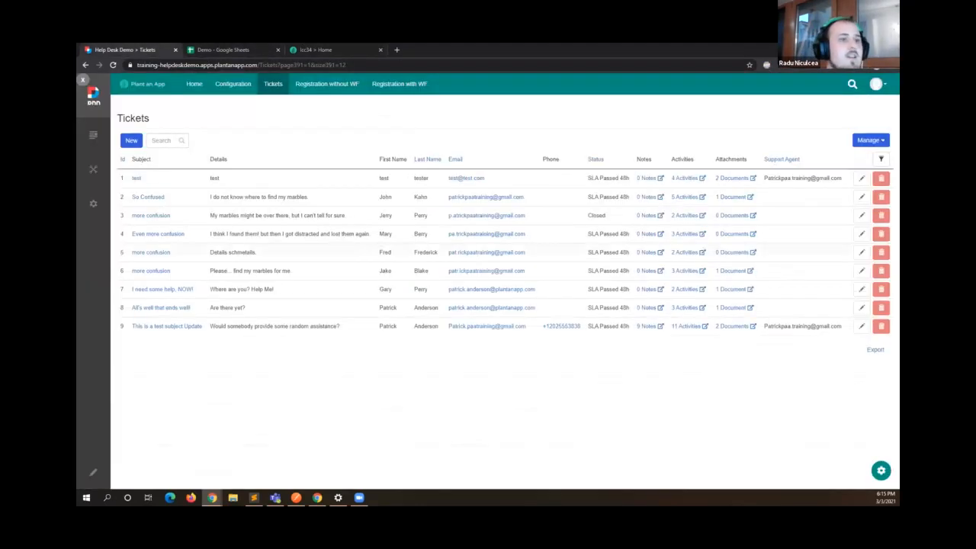
Set the status of the "Even more confusion" ticket (Id 4) to Work in Progress and save the ticket.
{"action": "left_click", "coordinate": [862, 234]}
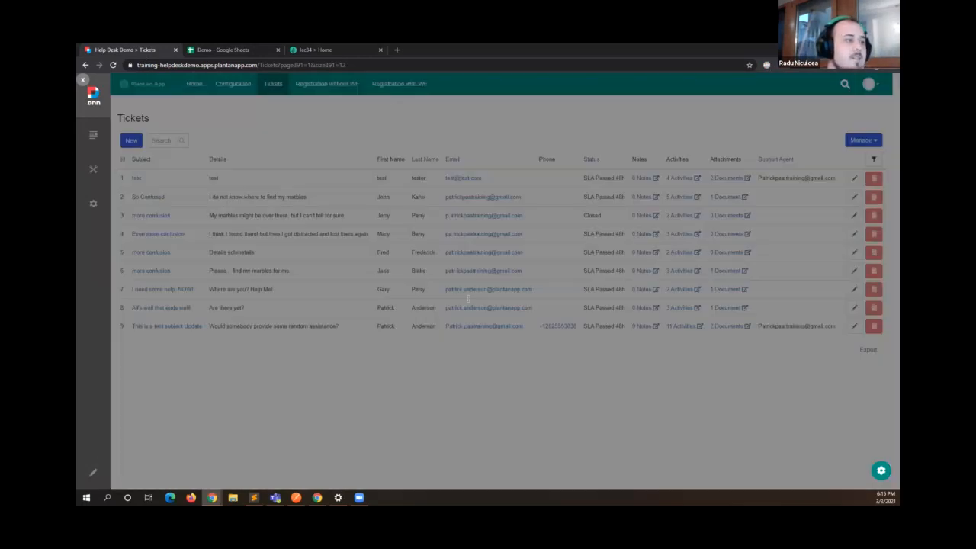
{"action": "left_click", "coordinate": [443, 393]}
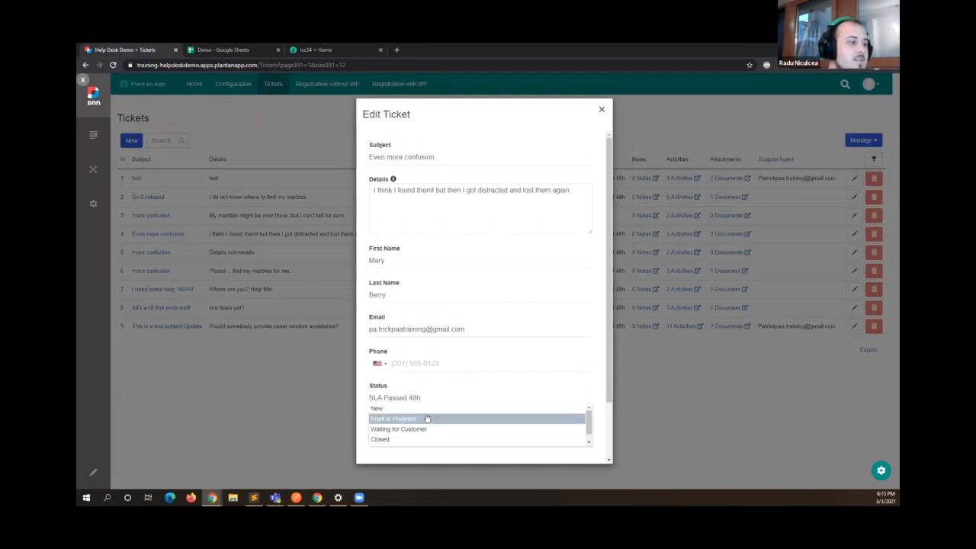
{"action": "left_click", "coordinate": [427, 419]}
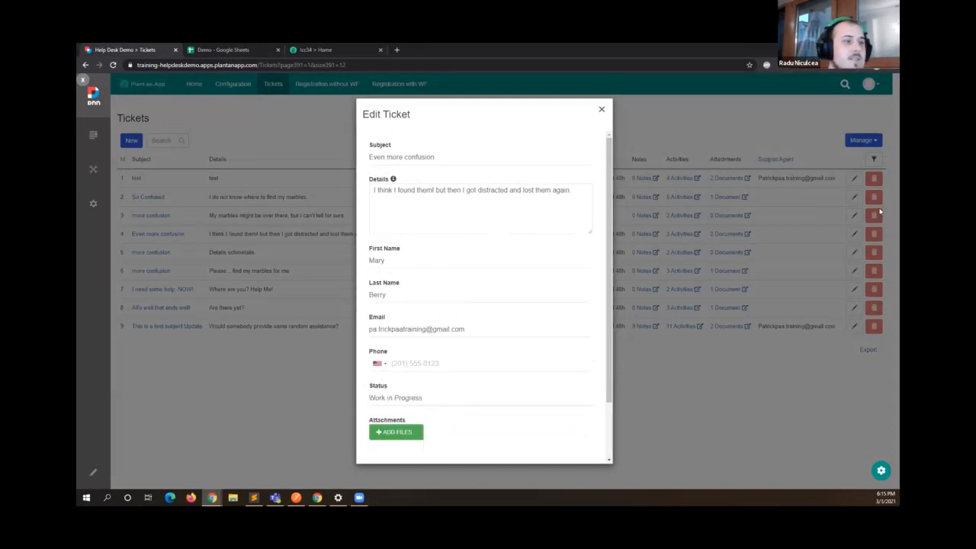
{"action": "scroll", "coordinate": [496, 363], "scroll_direction": "down", "scroll_amount": 3}
{"action": "left_click", "coordinate": [447, 443]}
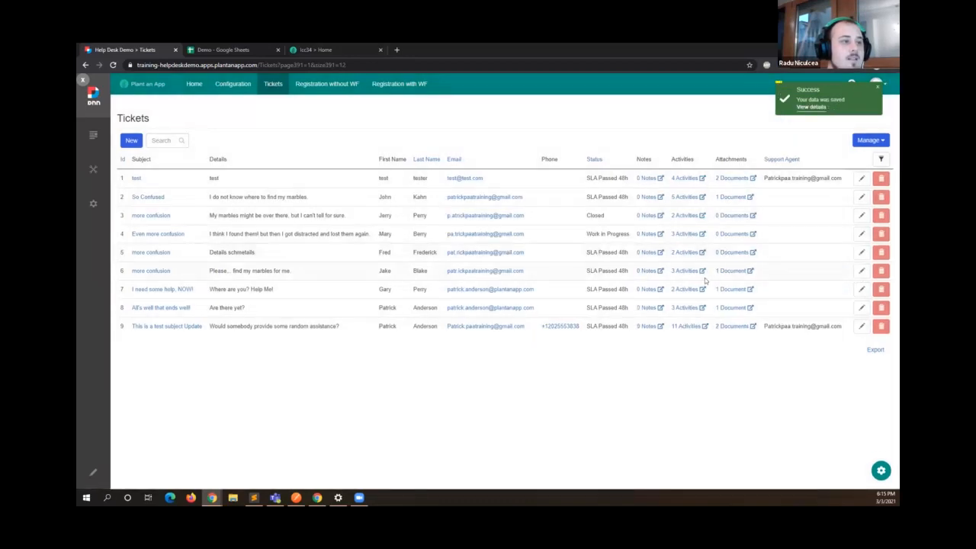
Set the status of the "more confusion" ticket with Id 5 to Waiting for Customer and save the ticket.
{"action": "left_click", "coordinate": [862, 252]}
{"action": "left_click", "coordinate": [436, 330]}
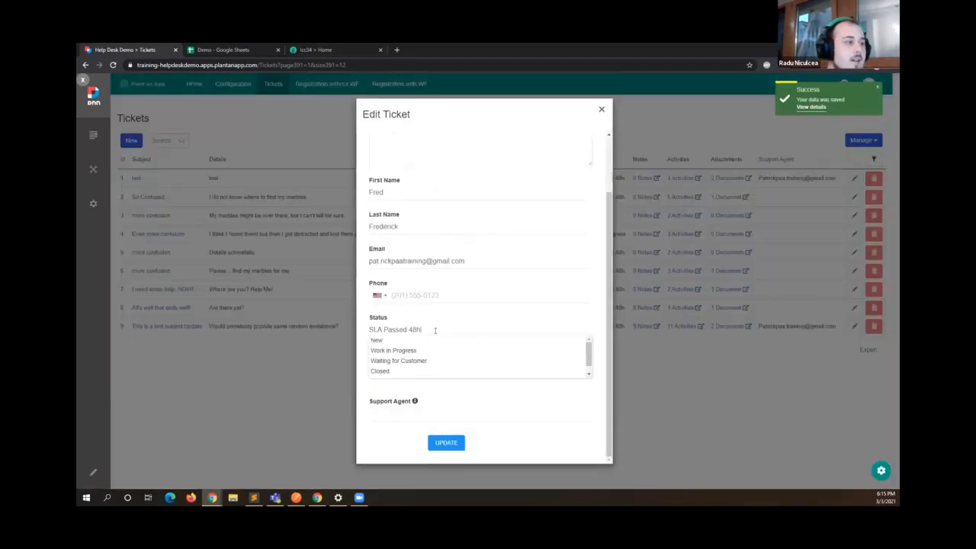
{"action": "left_click", "coordinate": [412, 367]}
{"action": "left_click", "coordinate": [446, 442]}
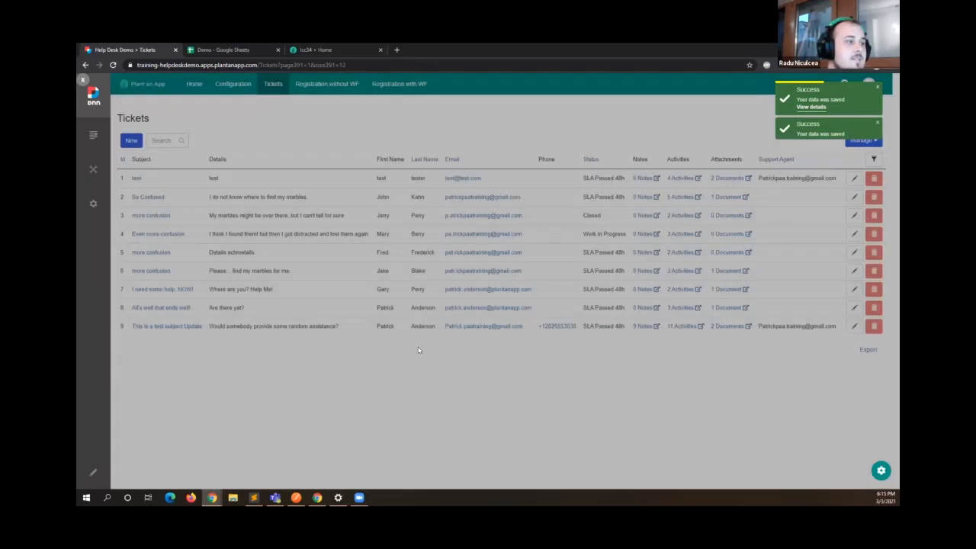
Run the custom Get Statuses command in the Demo spreadsheet and check the refreshed counts in column B.
{"action": "left_click", "coordinate": [223, 49]}
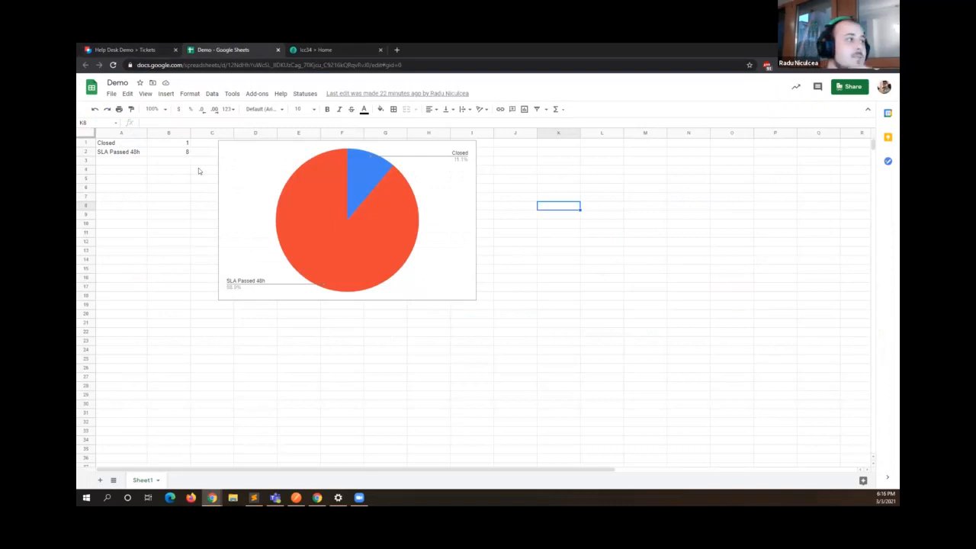
{"action": "left_click", "coordinate": [304, 94]}
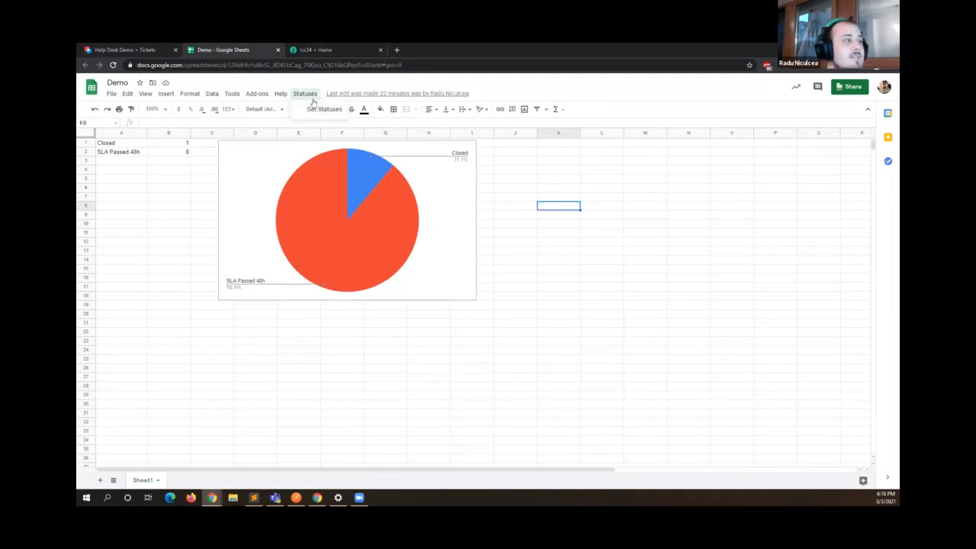
{"action": "left_click", "coordinate": [314, 109]}
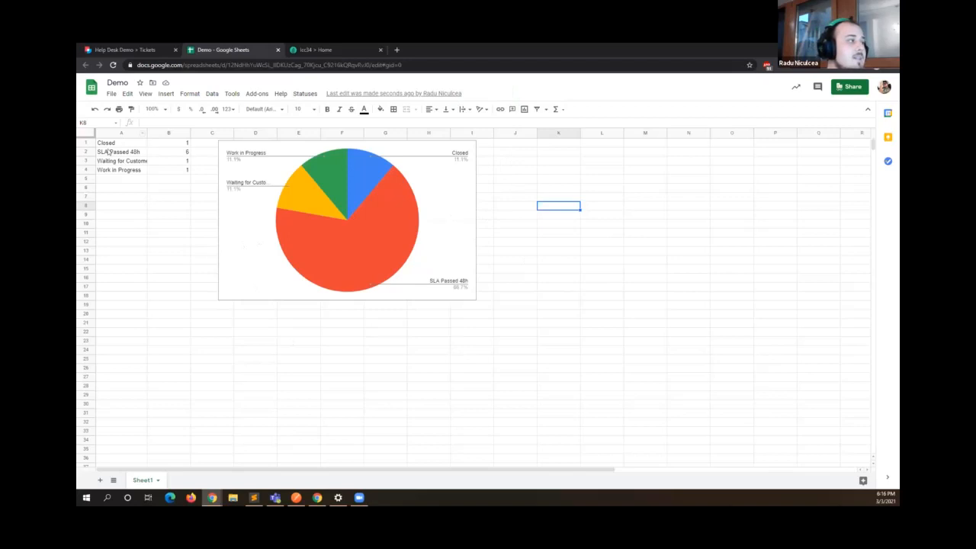
{"action": "left_click", "coordinate": [166, 133]}
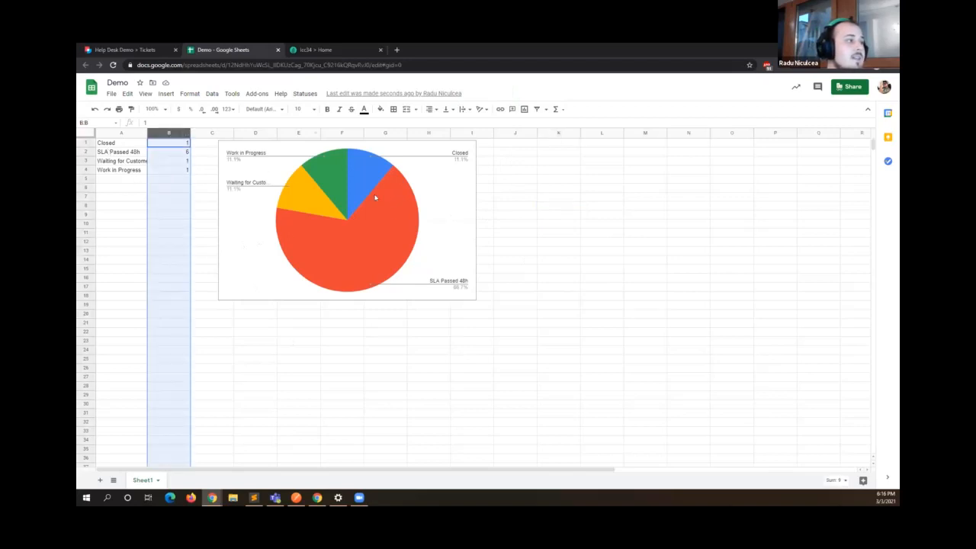
{"action": "left_click", "coordinate": [515, 198]}
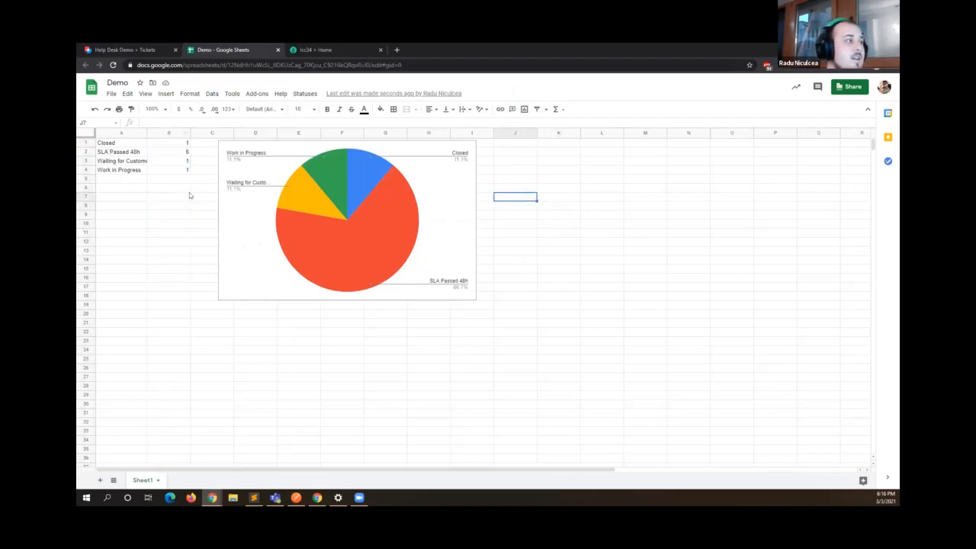
Return to the Help Desk Tickets list, set the status of the ticket with Id 6 to New, and save it.
{"action": "left_click", "coordinate": [97, 48]}
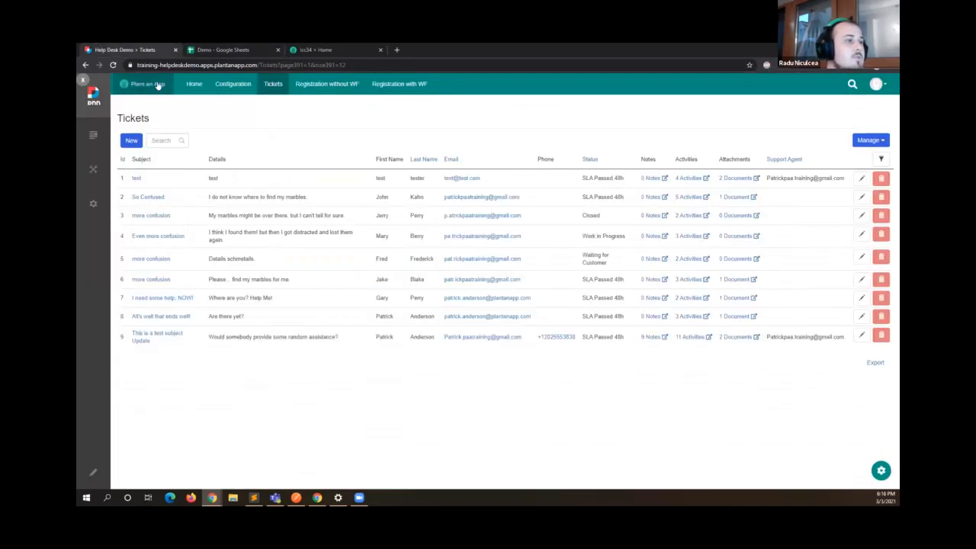
{"action": "left_click", "coordinate": [862, 279]}
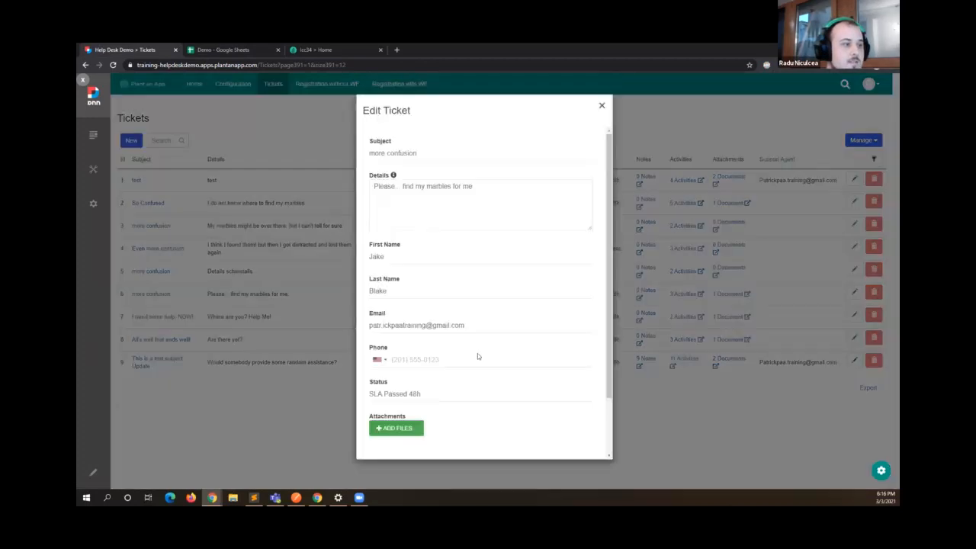
{"action": "scroll", "coordinate": [477, 353], "scroll_direction": "down", "scroll_amount": 2}
{"action": "left_click", "coordinate": [446, 323]}
{"action": "left_click", "coordinate": [446, 341]}
{"action": "left_click", "coordinate": [446, 442]}
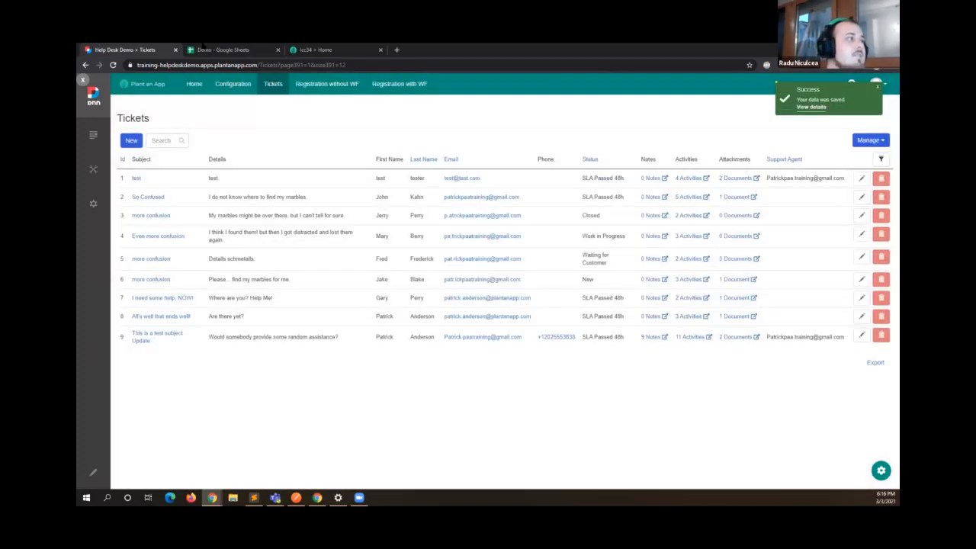
Reload the Demo spreadsheet so its script fetches the current ticket statuses and updates the chart.
{"action": "key", "text": "ctrl+Tab"}
{"action": "left_click", "coordinate": [137, 244]}
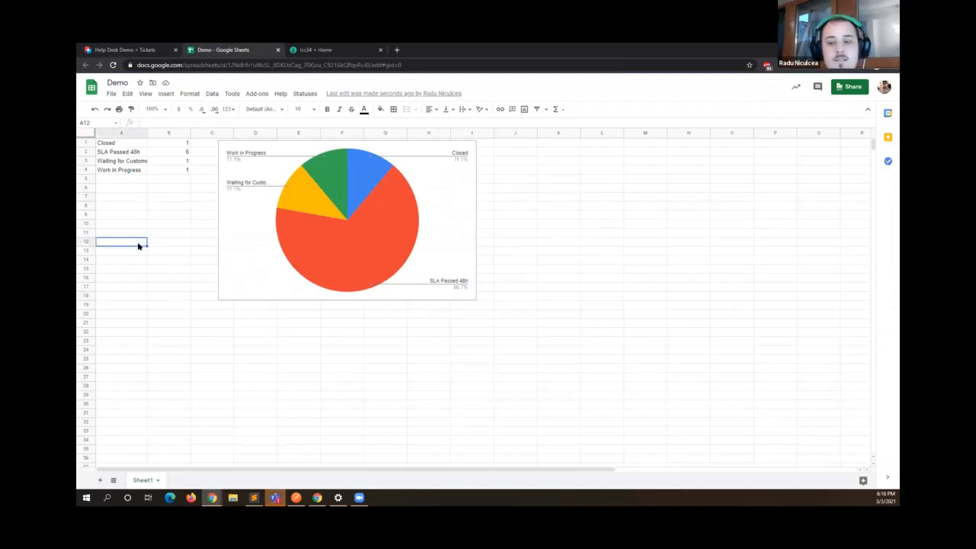
{"action": "key", "text": "F5"}
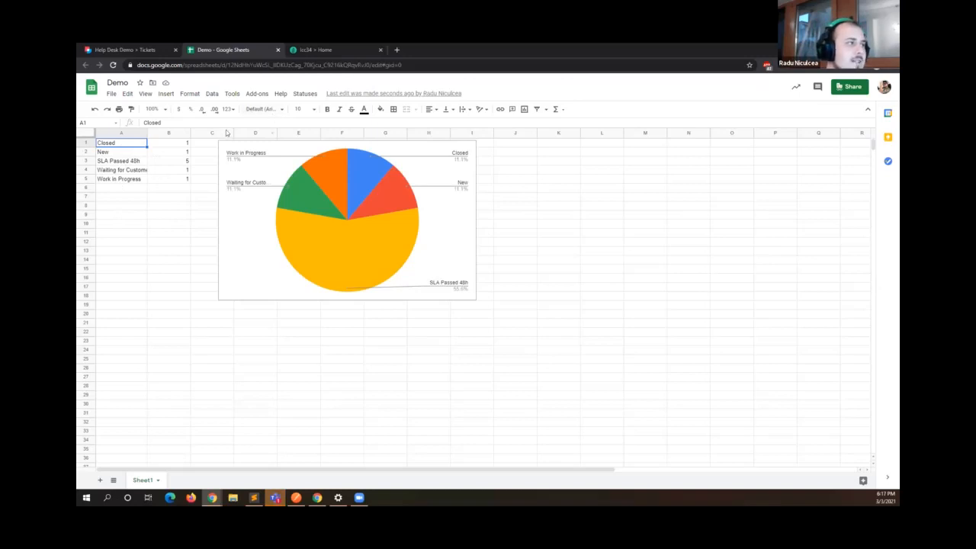
{"action": "left_click", "coordinate": [232, 94]}
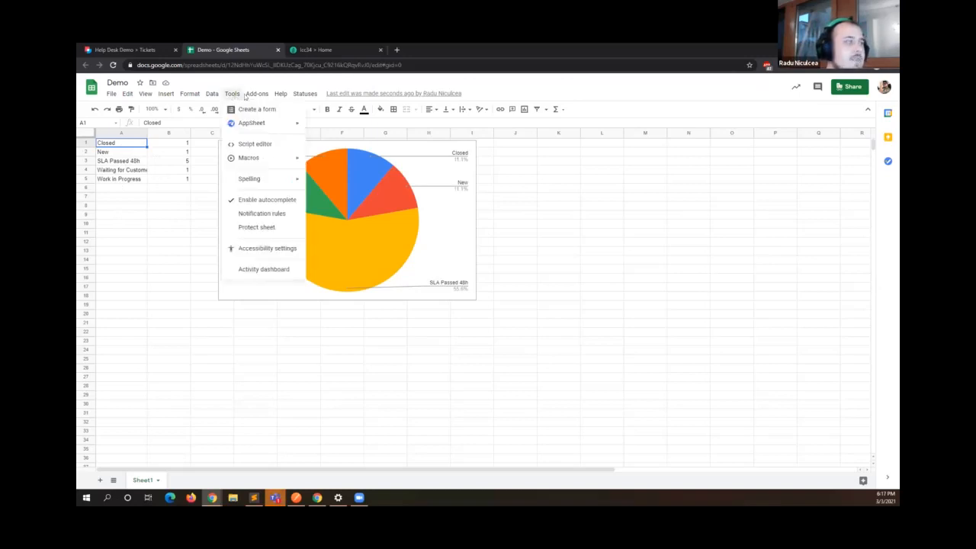
{"action": "key", "text": "alt+Tab"}
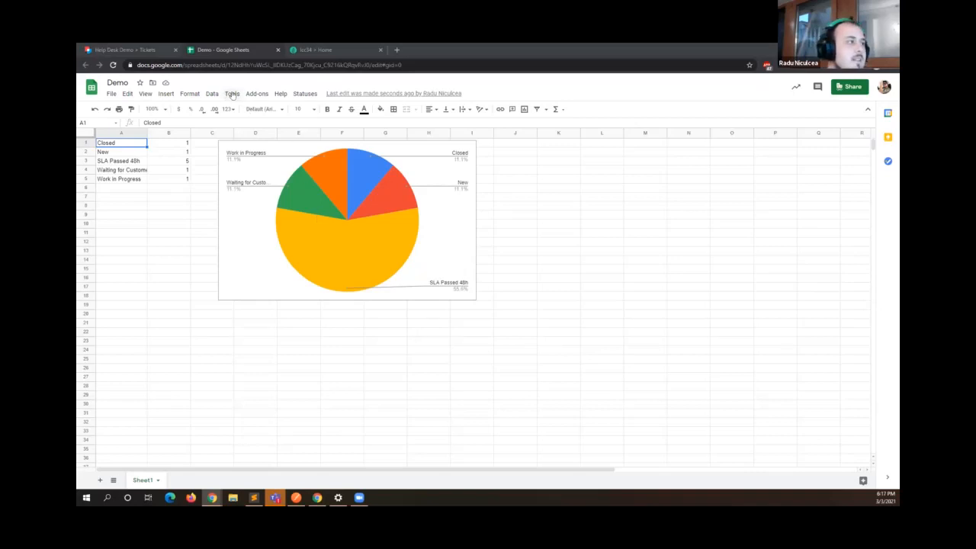
{"action": "left_click", "coordinate": [233, 94]}
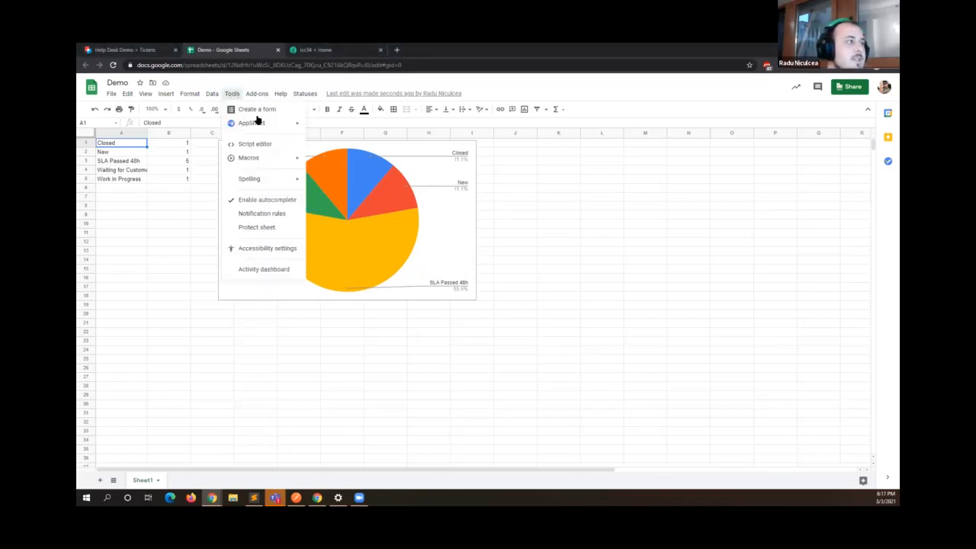
{"action": "left_click", "coordinate": [263, 147]}
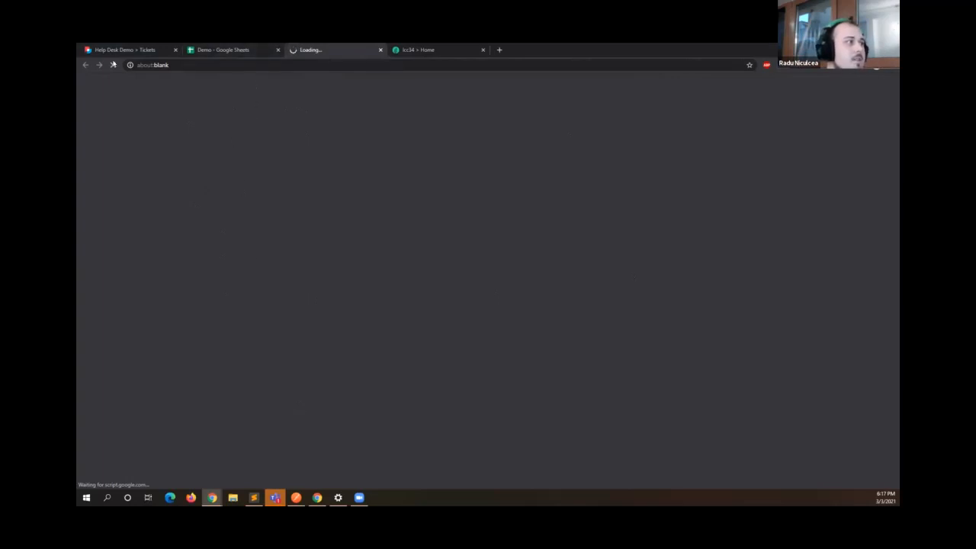
{"action": "left_click", "coordinate": [235, 49]}
{"action": "left_click", "coordinate": [380, 49]}
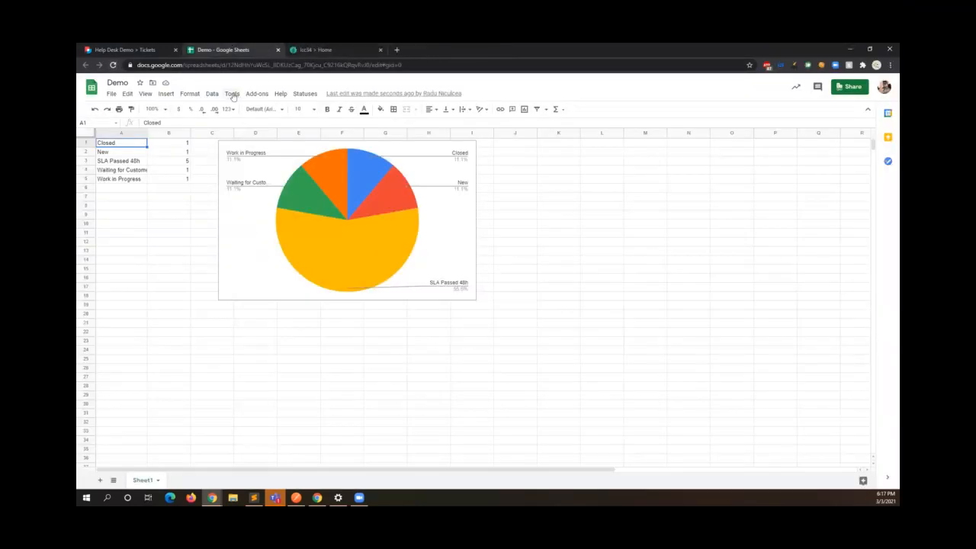
Open the Demo spreadsheet's script editor, review the onOpen and getStatuses functions in Code.gs, and close the editor.
{"action": "left_click", "coordinate": [232, 93]}
{"action": "left_click", "coordinate": [257, 141]}
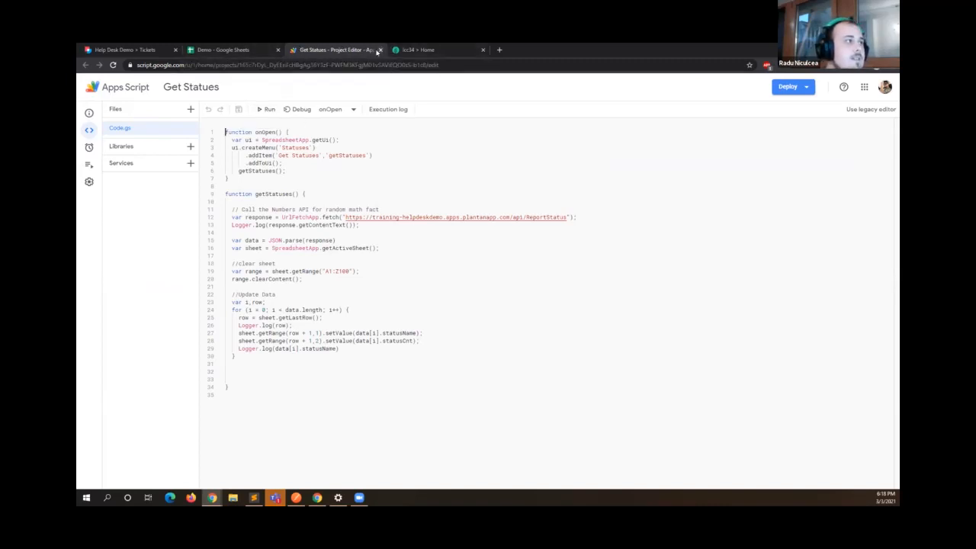
{"action": "left_click", "coordinate": [379, 51]}
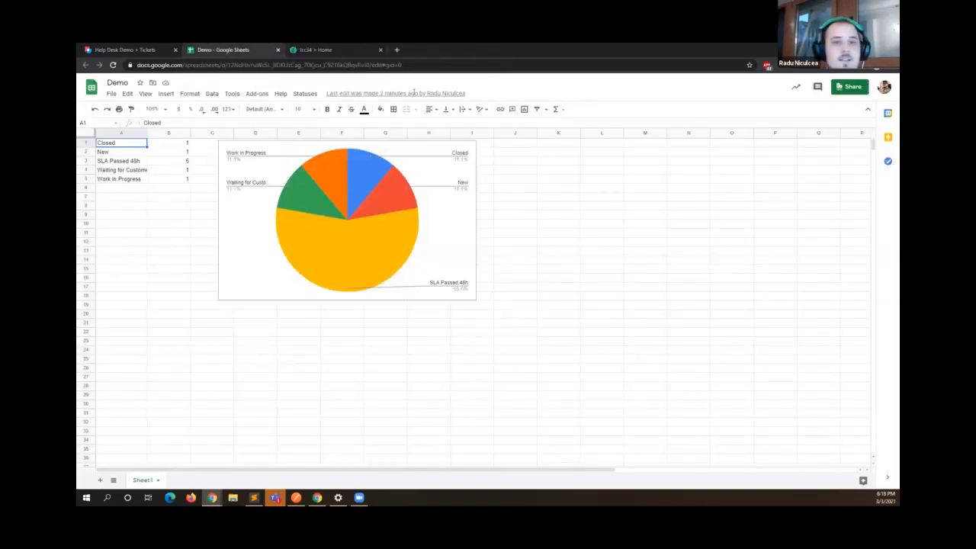
Leave the Demo spreadsheet, open the Full Entity Sync spreadsheet's script editor, and highlight the connection variables under Settings in Code.gs.
{"action": "left_click", "coordinate": [278, 50]}
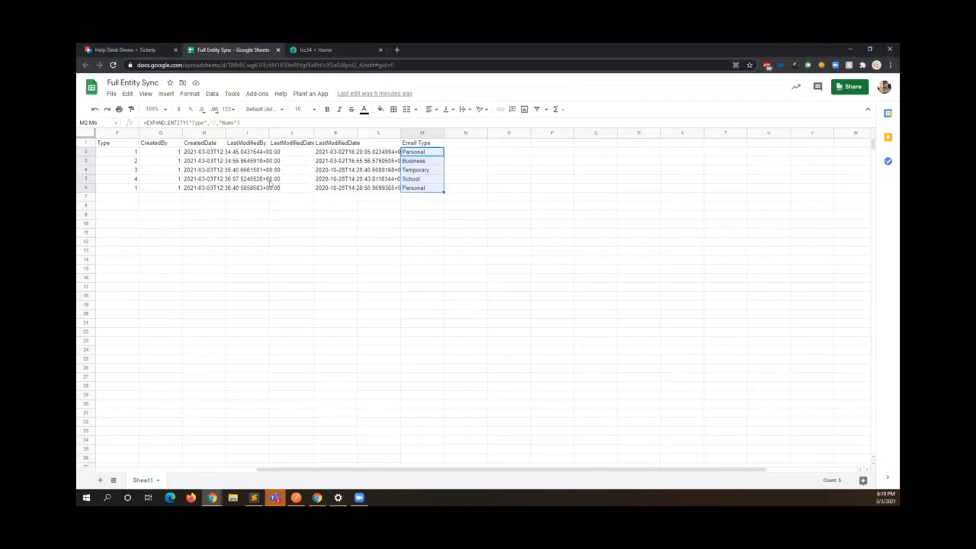
{"action": "left_click", "coordinate": [222, 171]}
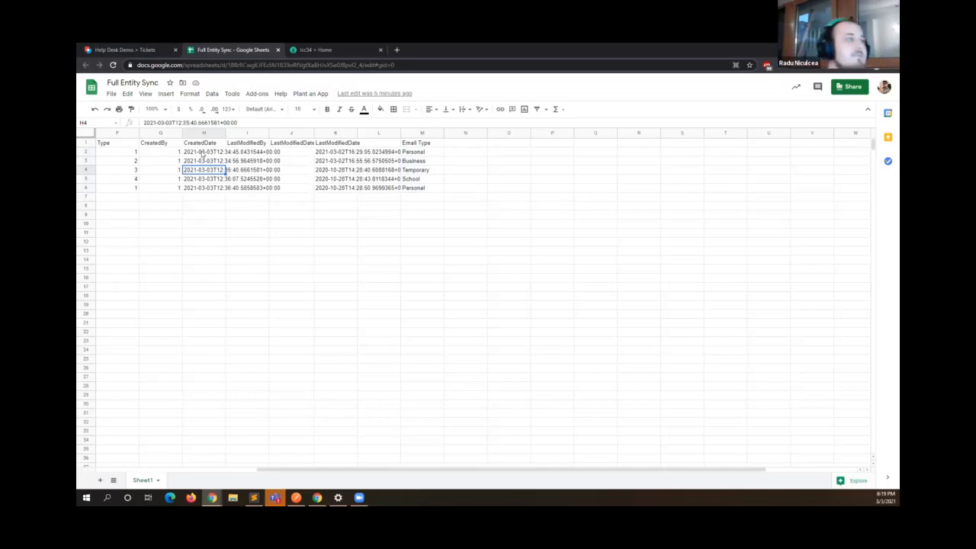
{"action": "left_click", "coordinate": [232, 93]}
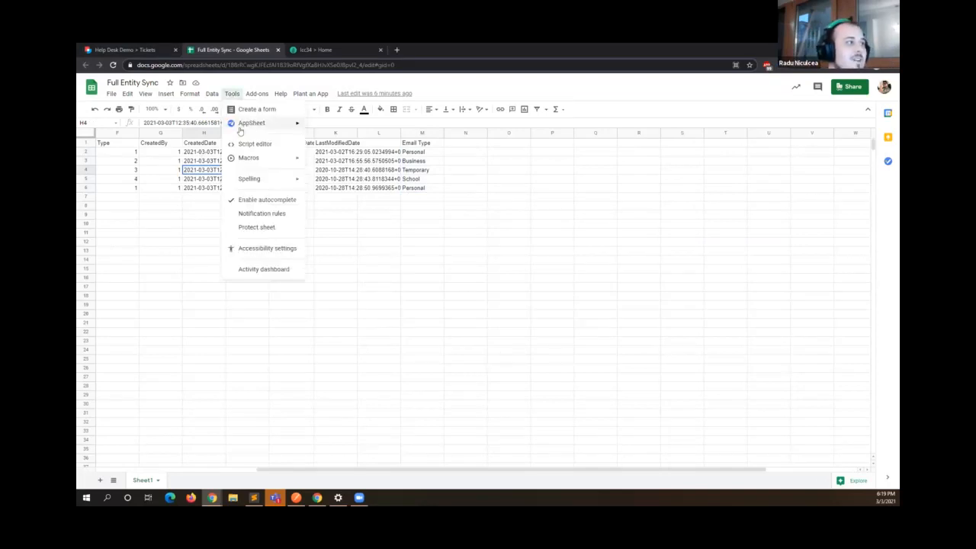
{"action": "left_click", "coordinate": [248, 124]}
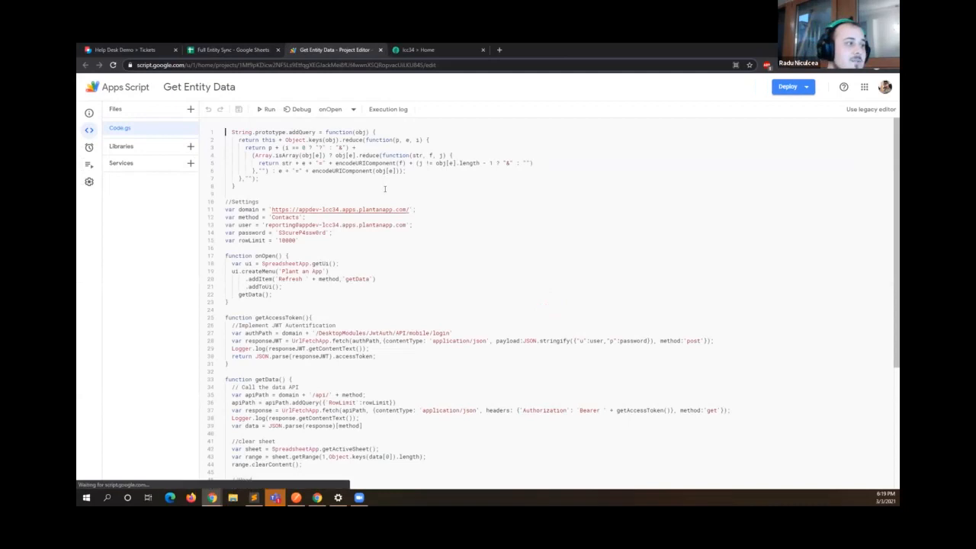
{"action": "left_click_drag", "start_coordinate": [314, 239], "coordinate": [225, 209]}
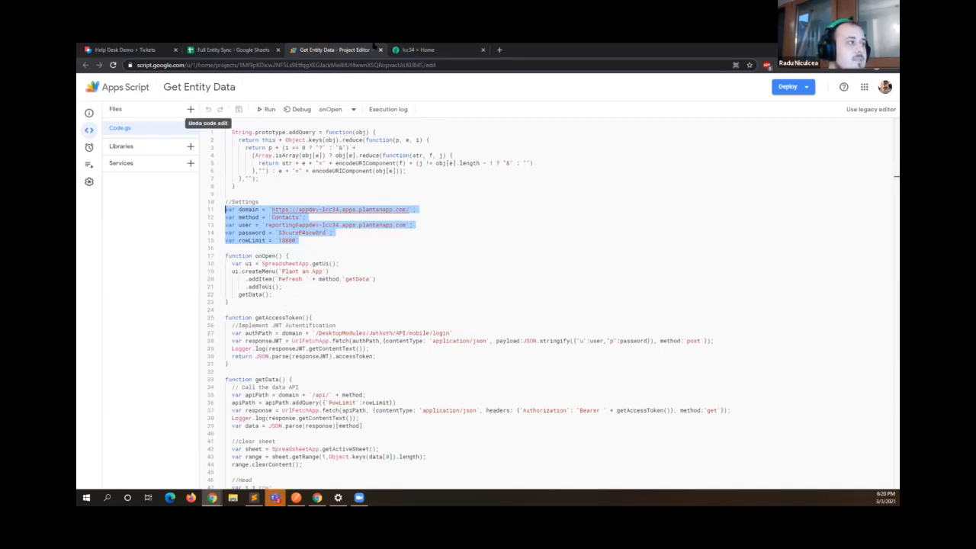
Open the roles configuration of the lcc34 app and examine the Reporting Services role.
{"action": "left_click", "coordinate": [419, 50]}
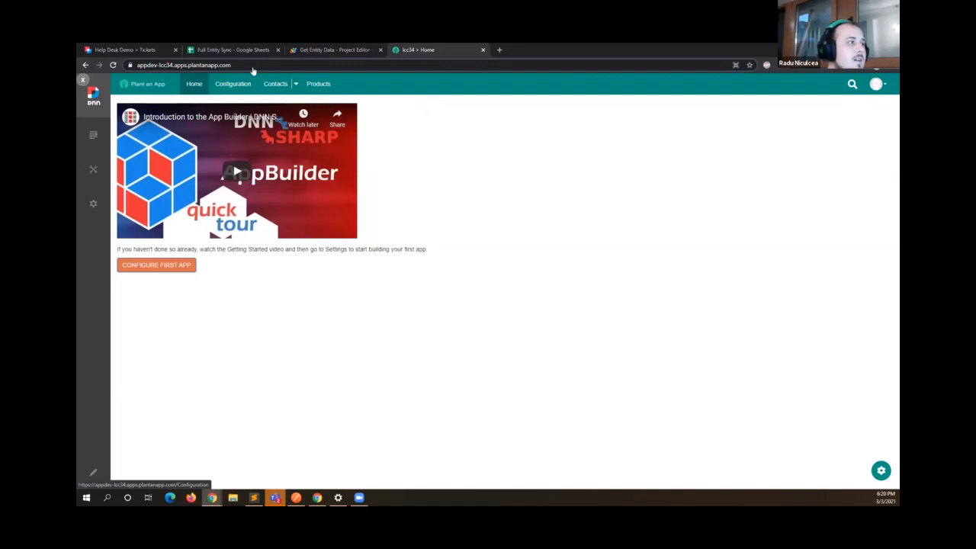
{"action": "left_click", "coordinate": [233, 84]}
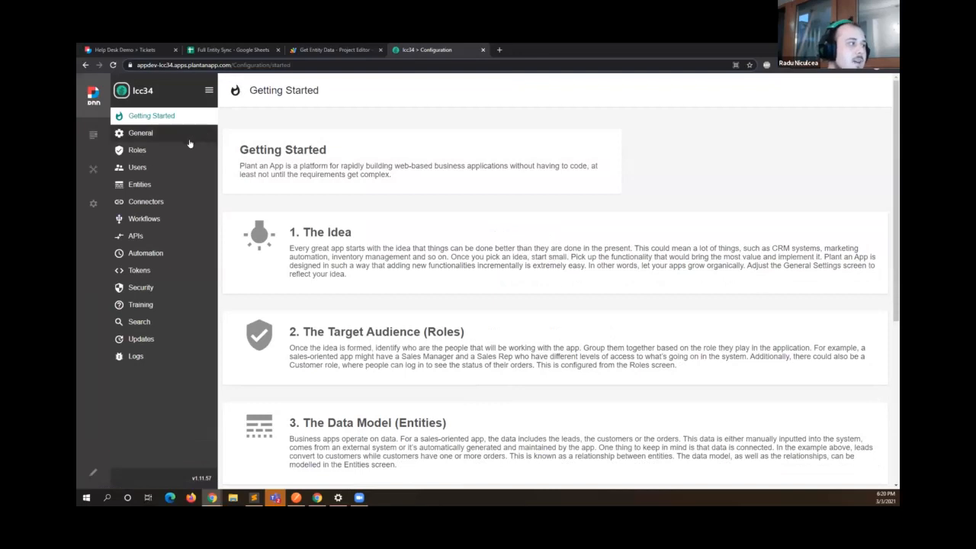
{"action": "left_click", "coordinate": [149, 150]}
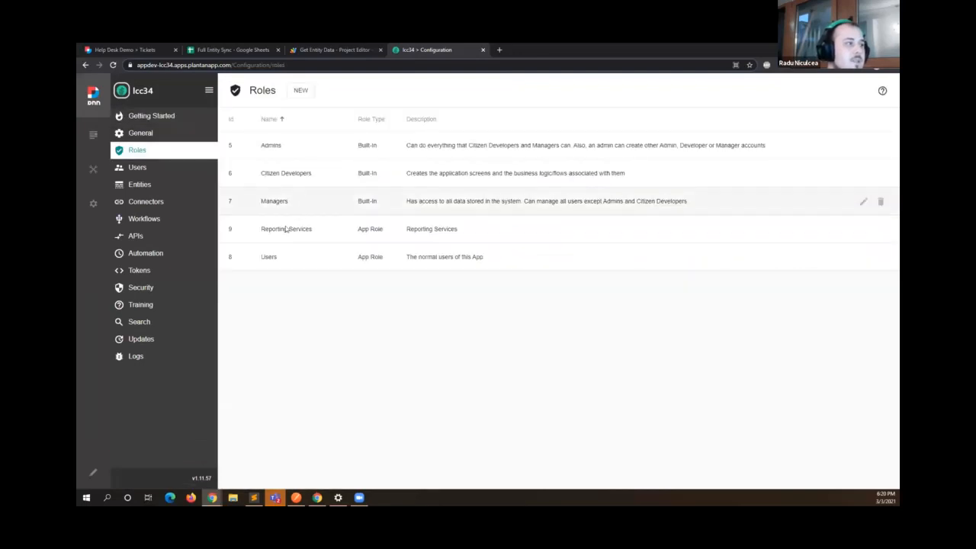
{"action": "left_click_drag", "start_coordinate": [264, 228], "coordinate": [317, 228]}
{"action": "left_click", "coordinate": [317, 228]}
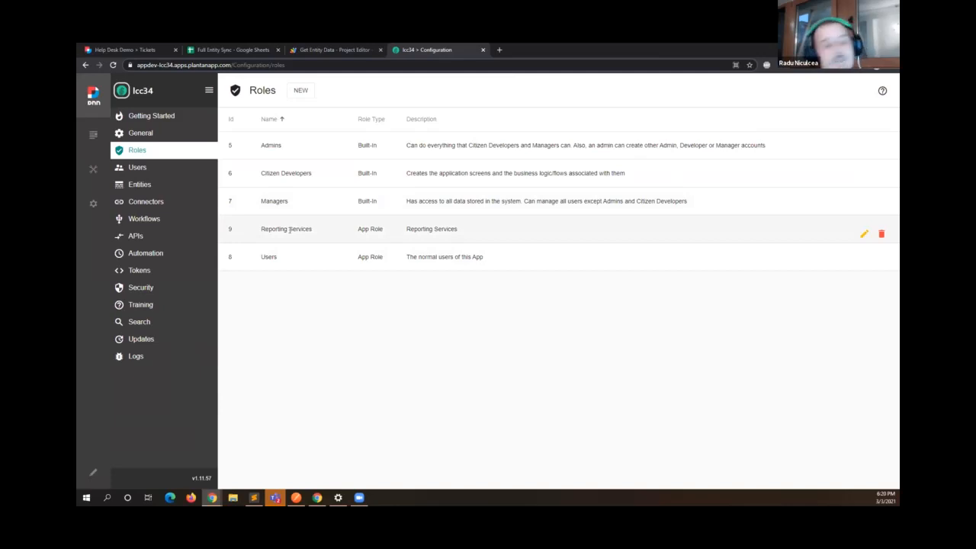
Open the app's user list, examine the roles assigned to the reporting account, and close its details without changes.
{"action": "left_click", "coordinate": [138, 166]}
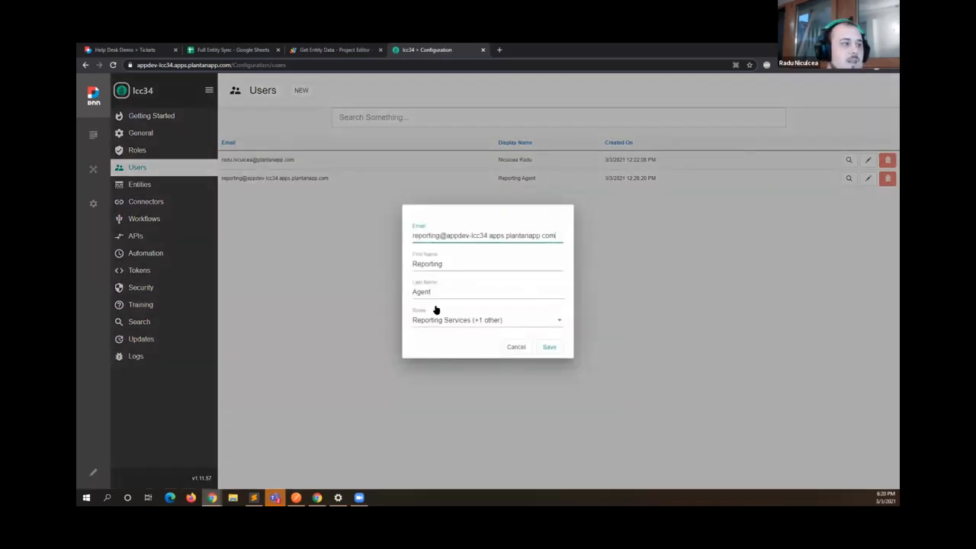
{"action": "left_click", "coordinate": [450, 321]}
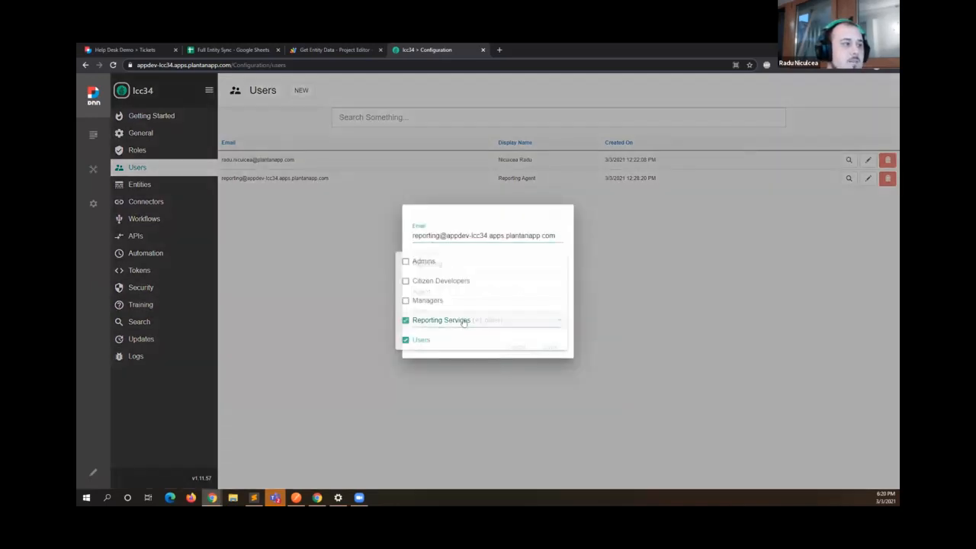
{"action": "left_click", "coordinate": [666, 266]}
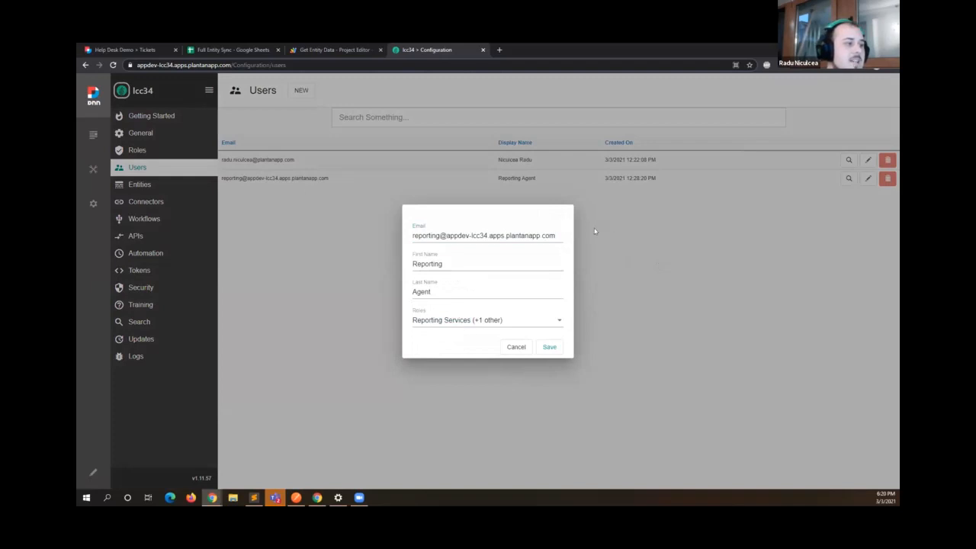
{"action": "left_click", "coordinate": [320, 184]}
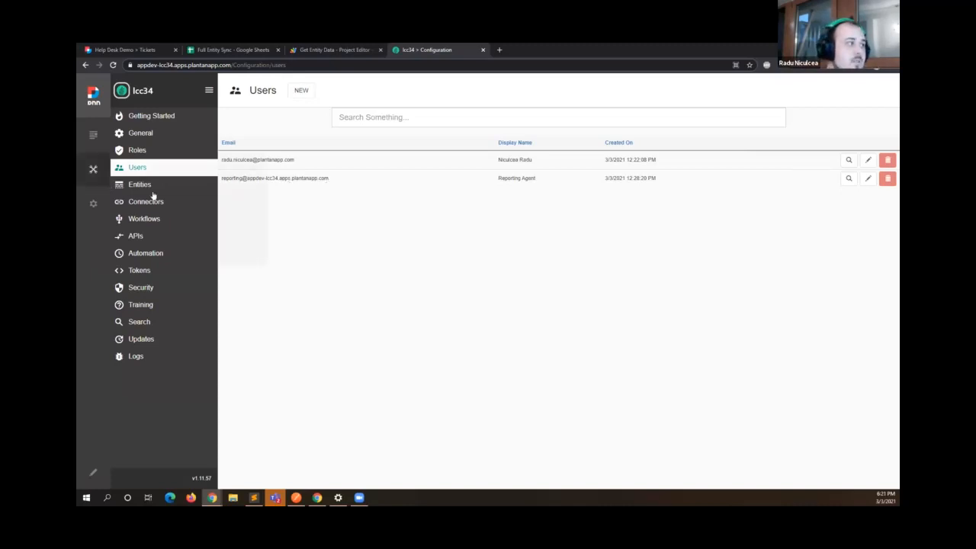
Open the Contact entity's permissions and examine the Can View options for the Reporting Services role.
{"action": "left_click", "coordinate": [181, 186]}
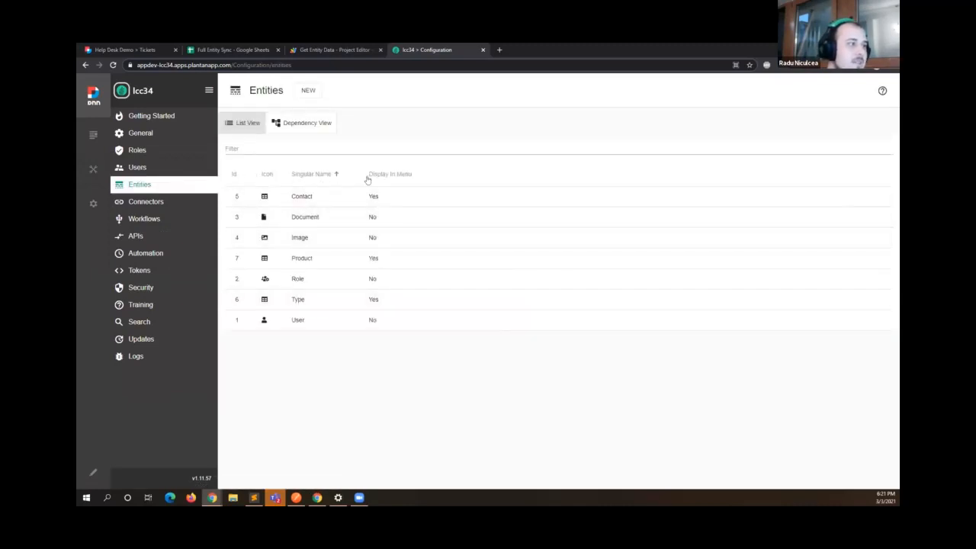
{"action": "left_click", "coordinate": [856, 198]}
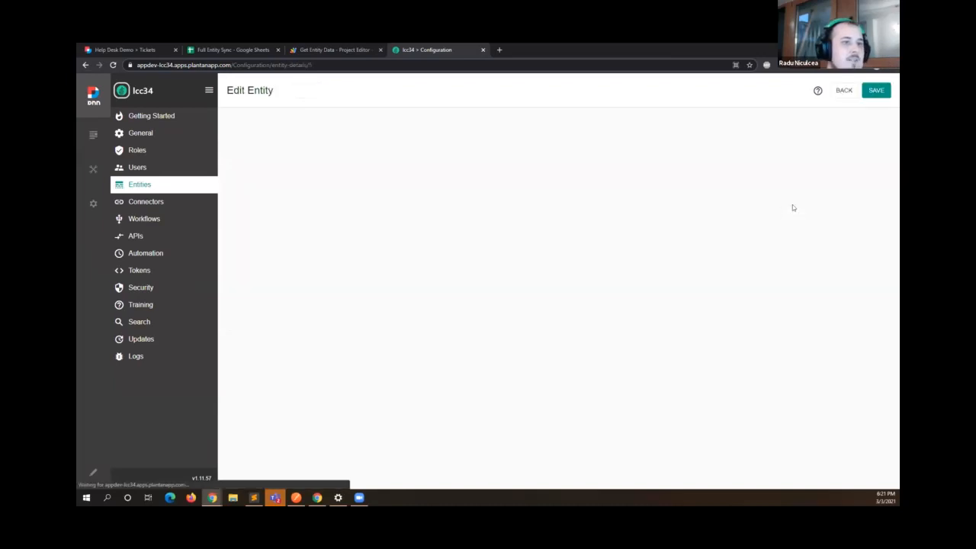
{"action": "left_click", "coordinate": [623, 122]}
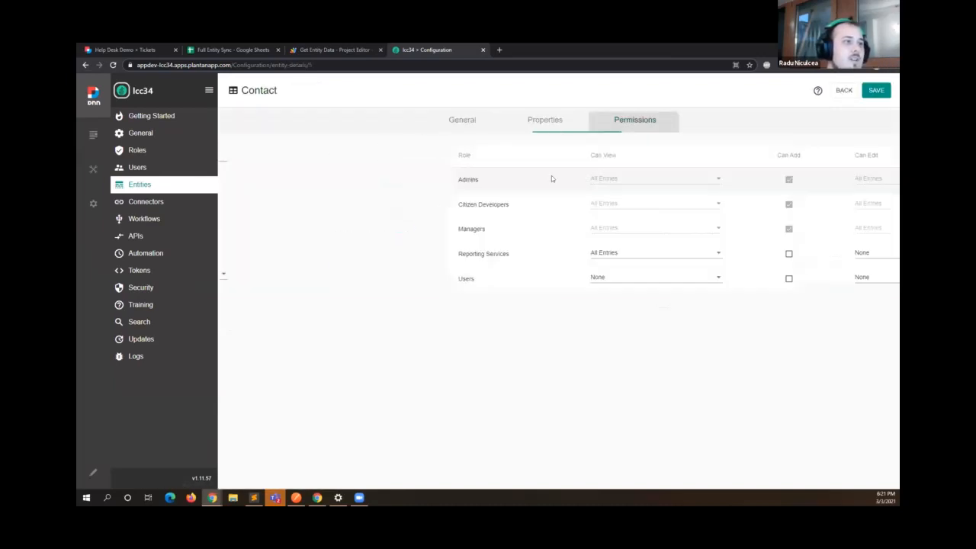
{"action": "left_click_drag", "start_coordinate": [228, 255], "coordinate": [300, 251]}
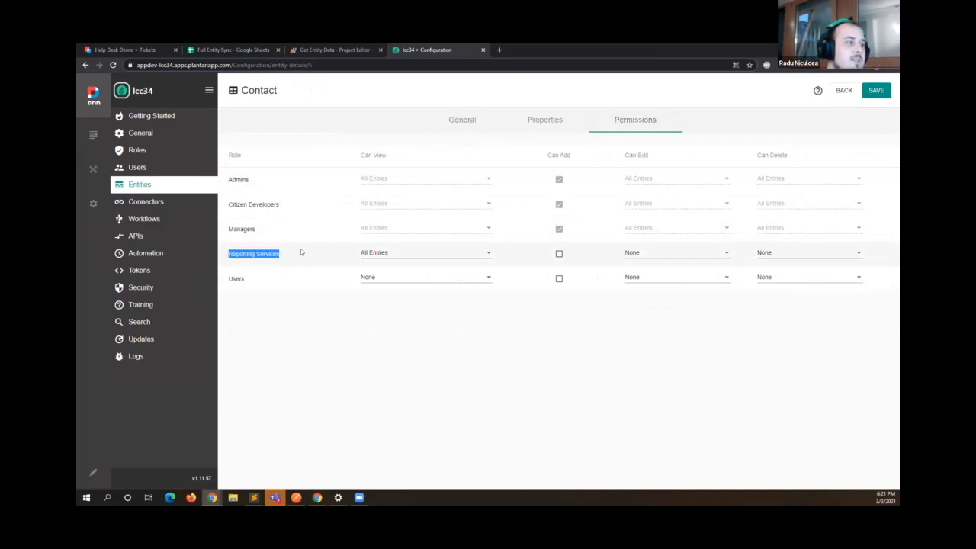
{"action": "left_click", "coordinate": [402, 254]}
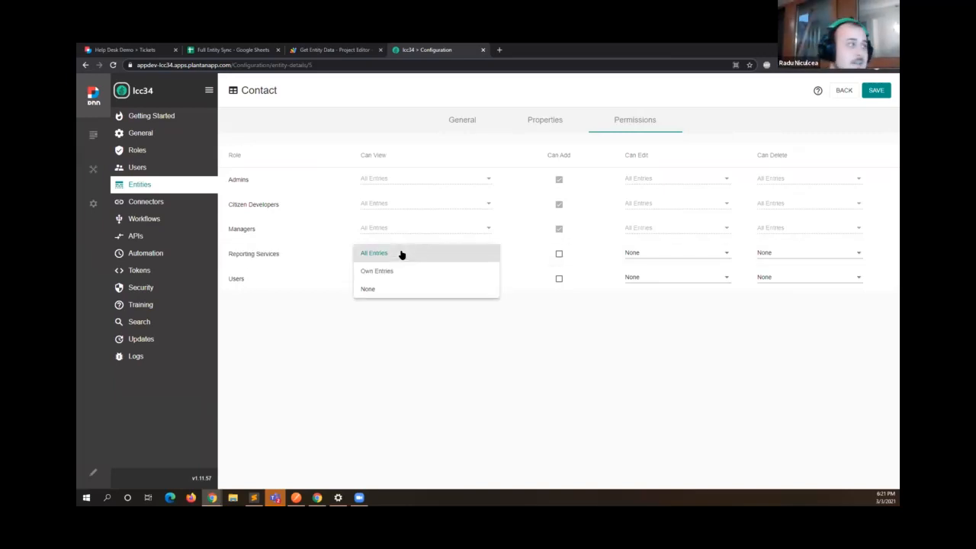
{"action": "left_click", "coordinate": [359, 329]}
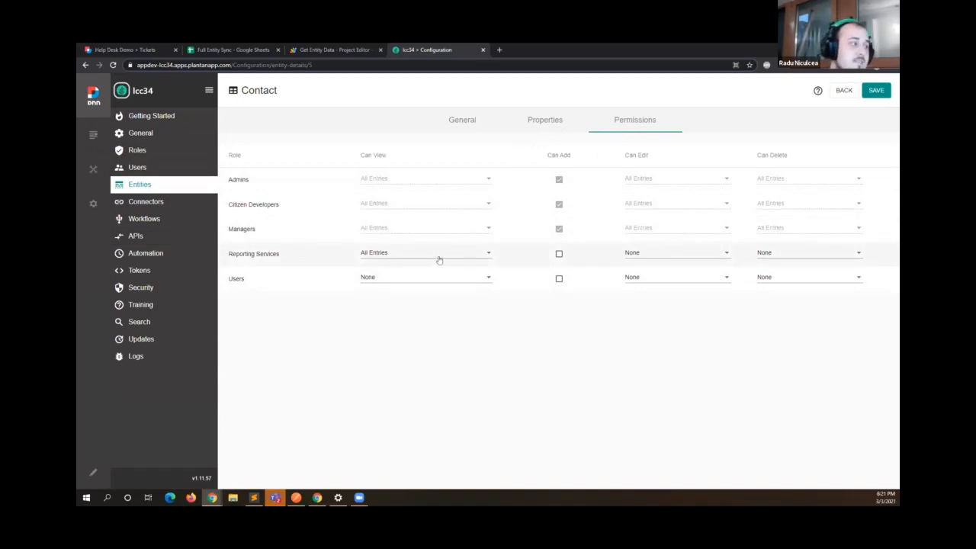
Open the Contacts GET endpoint in the API configuration and examine the access roles in its Security section.
{"action": "left_click", "coordinate": [142, 237]}
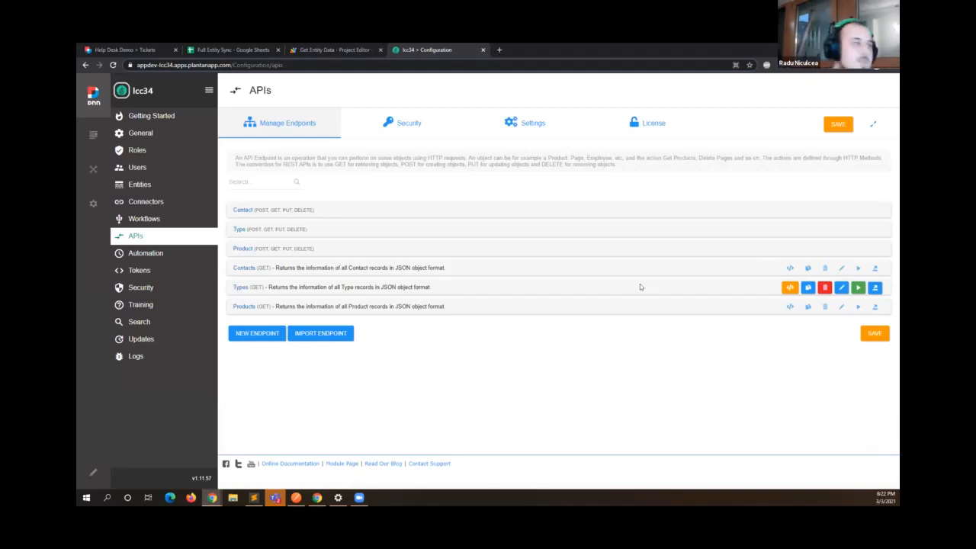
{"action": "left_click", "coordinate": [841, 268]}
{"action": "scroll", "coordinate": [428, 313], "scroll_direction": "down", "scroll_amount": 10}
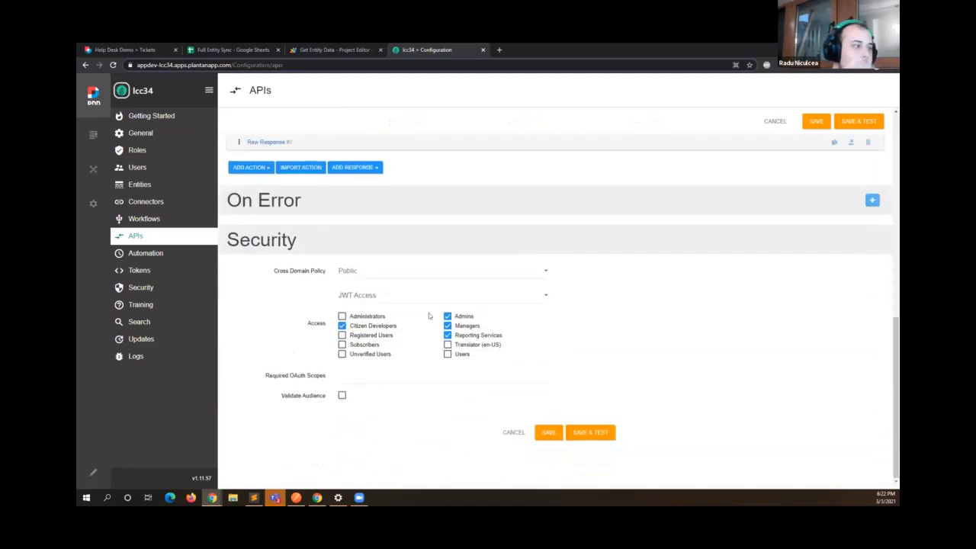
Try the Cross Domain Policy "Only domains associated with current portal" on the Contacts endpoint, then set it back to Public.
{"action": "left_click", "coordinate": [402, 269]}
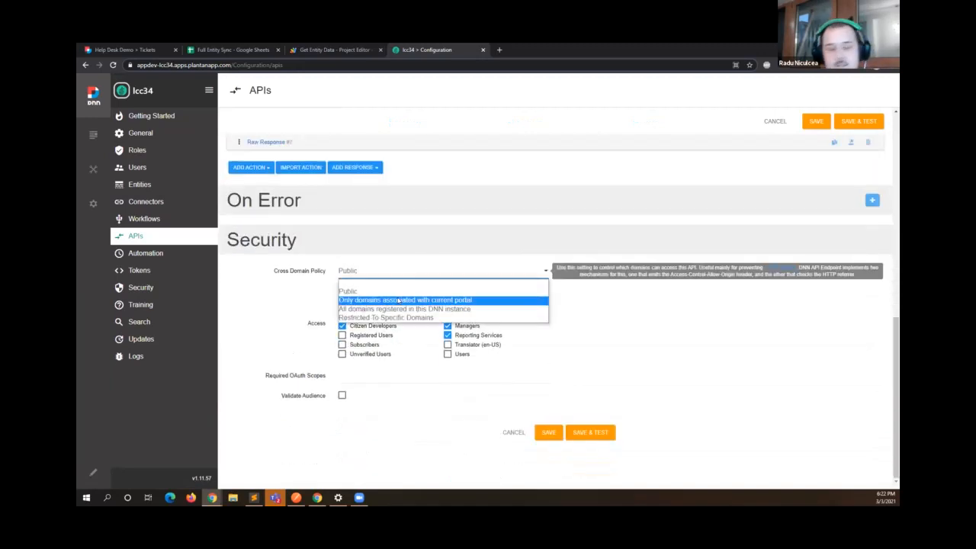
{"action": "left_click", "coordinate": [398, 300]}
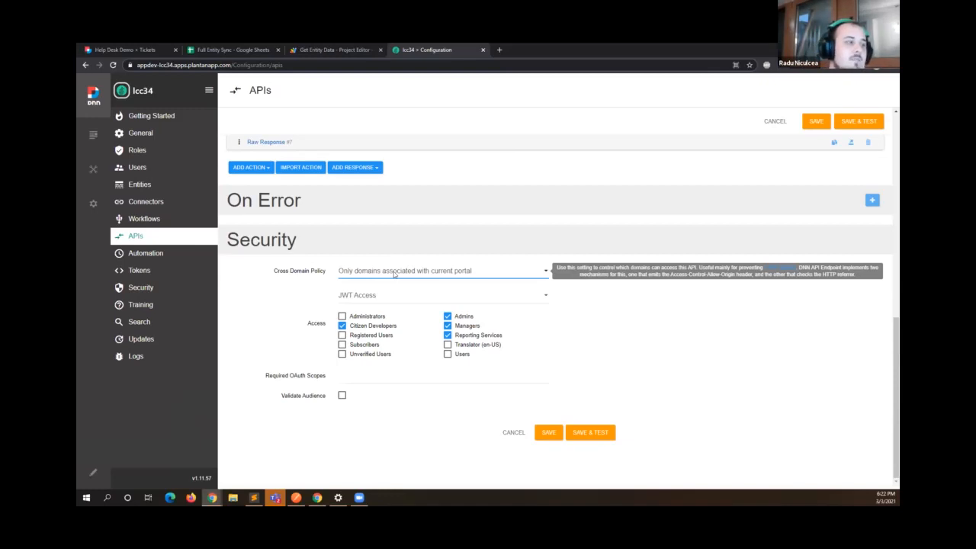
{"action": "left_click", "coordinate": [395, 275]}
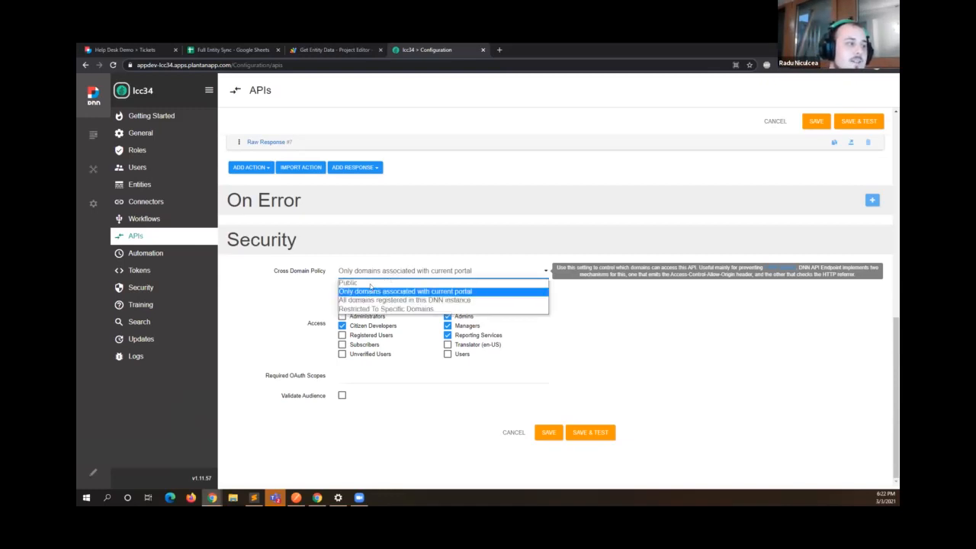
{"action": "left_click", "coordinate": [371, 286]}
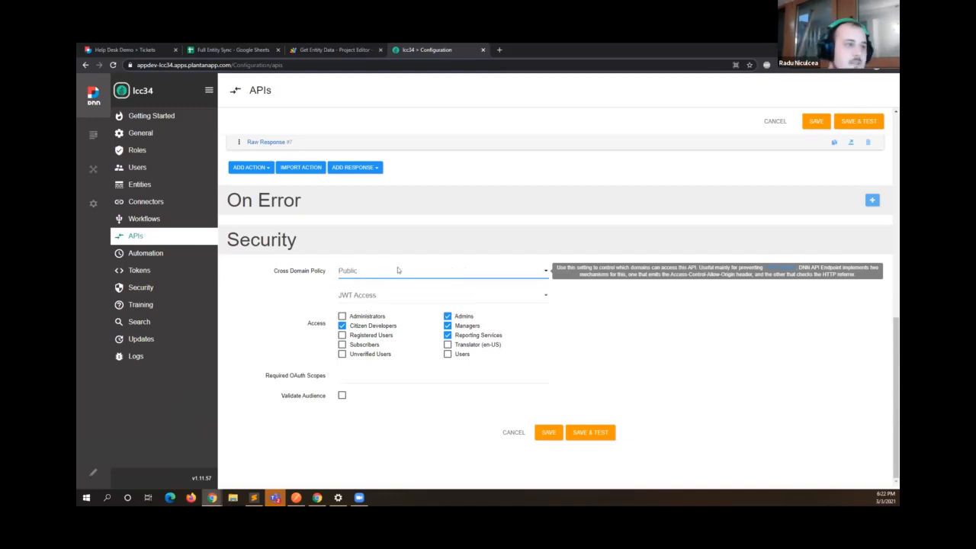
Try the Cross Domain Policy "Restricted To Specific Domains" on the Contacts endpoint, then switch it to "Only domains associated with current portal".
{"action": "left_click", "coordinate": [397, 270]}
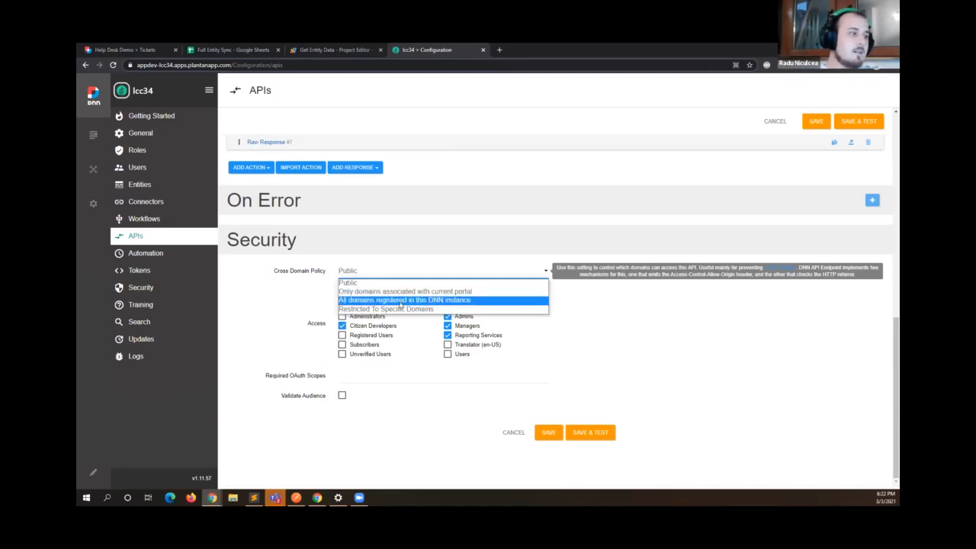
{"action": "left_click", "coordinate": [405, 308]}
{"action": "left_click", "coordinate": [423, 311]}
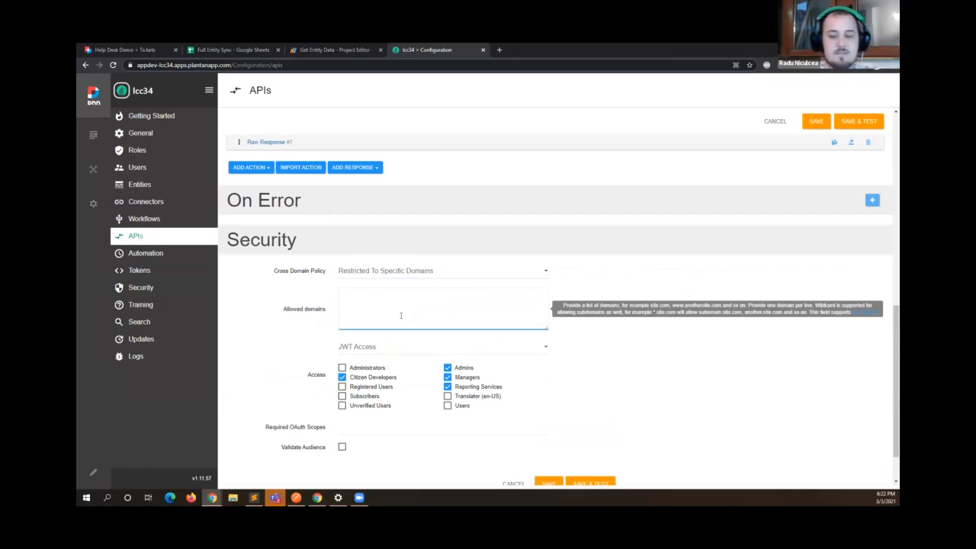
{"action": "left_click", "coordinate": [423, 274]}
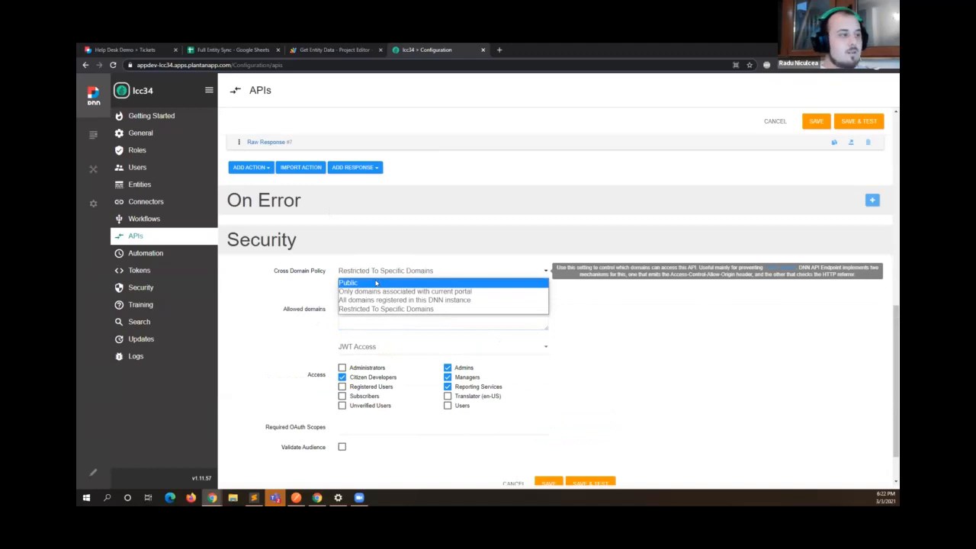
{"action": "left_click", "coordinate": [378, 292]}
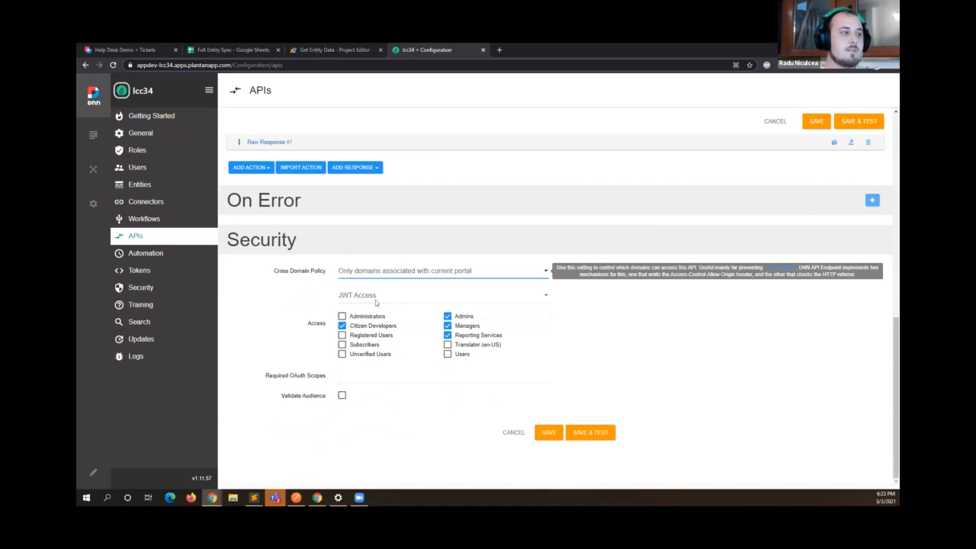
{"action": "left_click", "coordinate": [282, 306]}
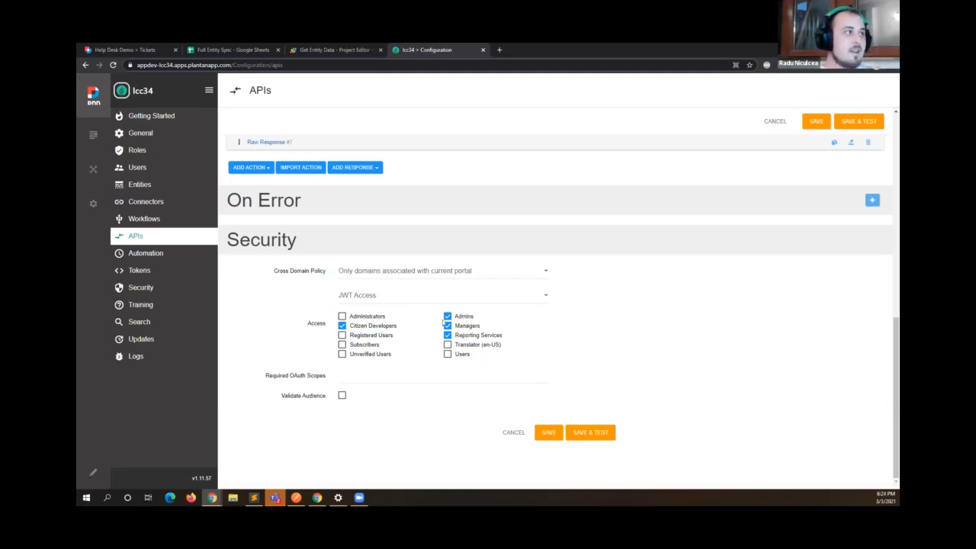
Switch to the Get Entity Data script and highlight the user and password variables under Settings in Code.gs.
{"action": "left_click", "coordinate": [333, 49]}
{"action": "left_click", "coordinate": [325, 225]}
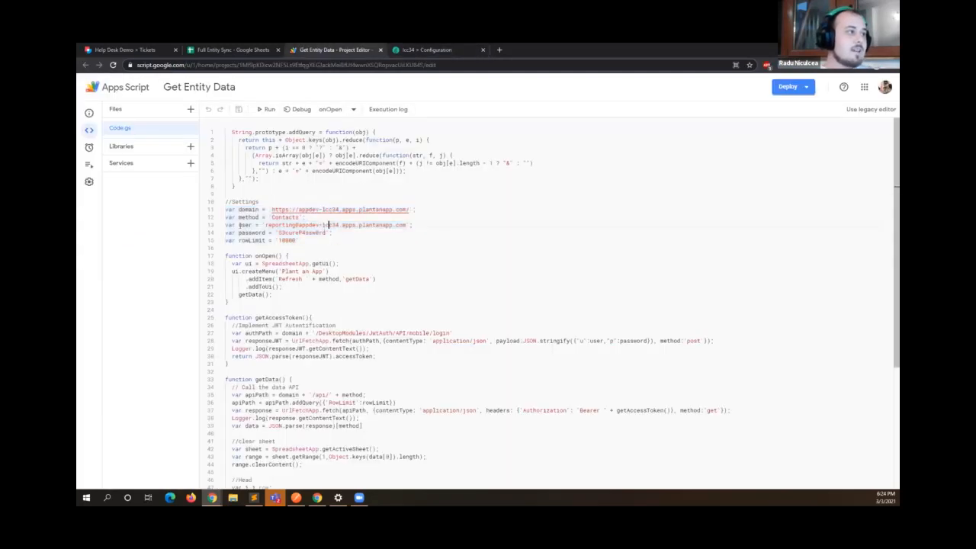
{"action": "left_click_drag", "start_coordinate": [226, 225], "coordinate": [333, 232]}
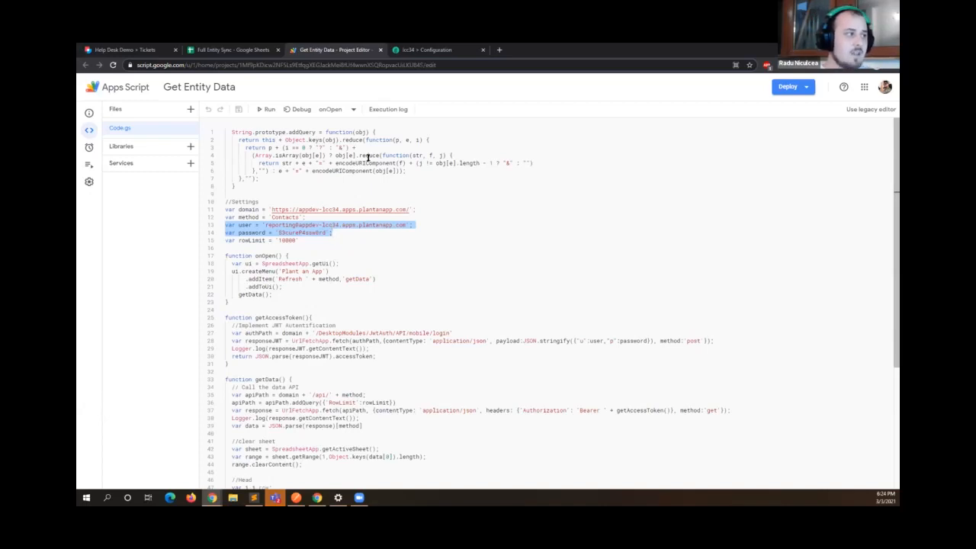
Return to the Contacts endpoint's security settings and set its Cross Domain Policy to Public.
{"action": "left_click", "coordinate": [429, 49]}
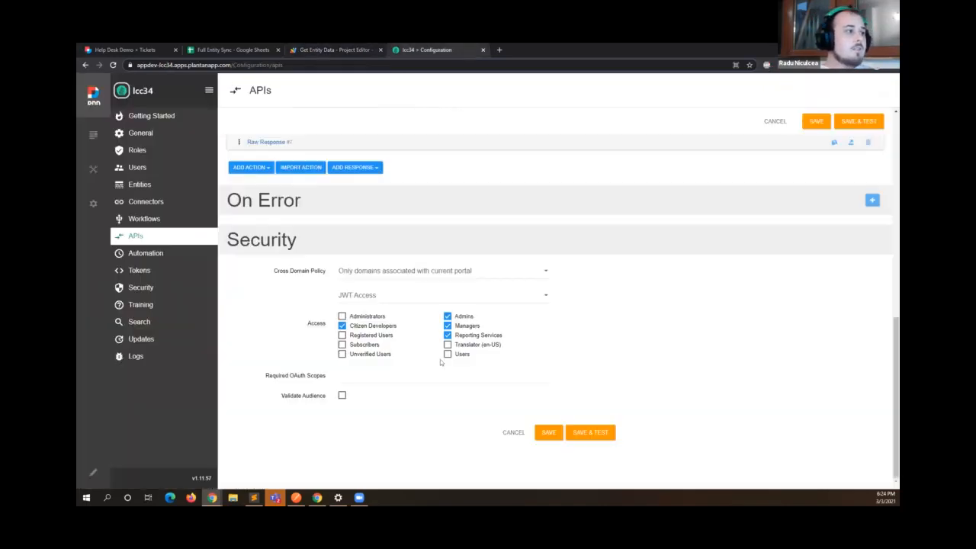
{"action": "left_click", "coordinate": [397, 273]}
{"action": "left_click", "coordinate": [383, 280]}
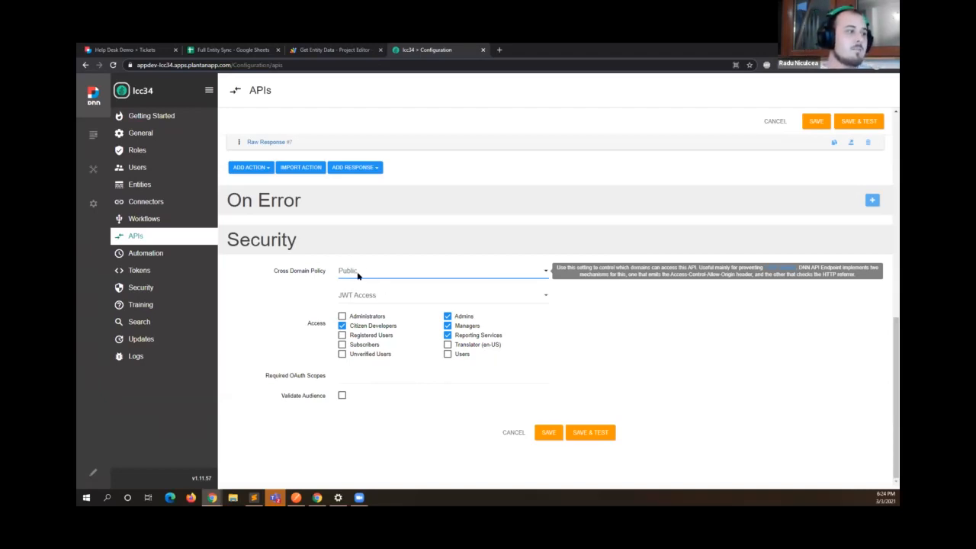
{"action": "left_click", "coordinate": [315, 294]}
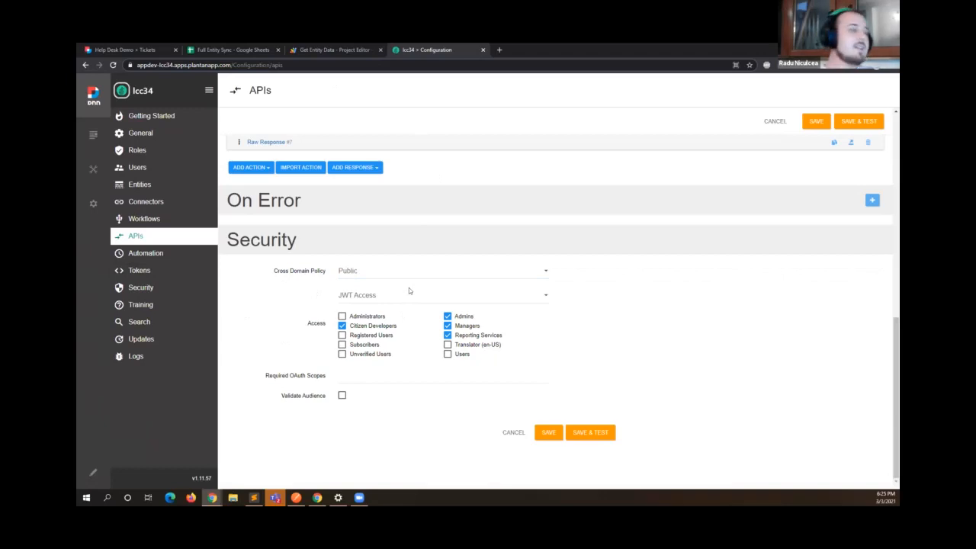
Review the Get Entity Data script's onOpen, getAccessToken and getData functions, and highlight the Contacts value of the method variable.
{"action": "key", "text": "ctrl+shift+Tab"}
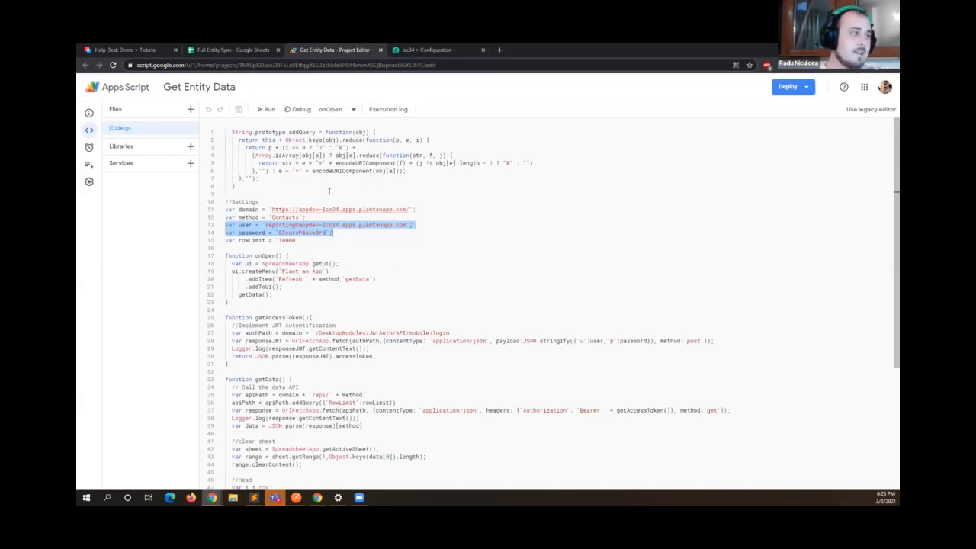
{"action": "scroll", "coordinate": [329, 191], "scroll_direction": "down", "scroll_amount": 2}
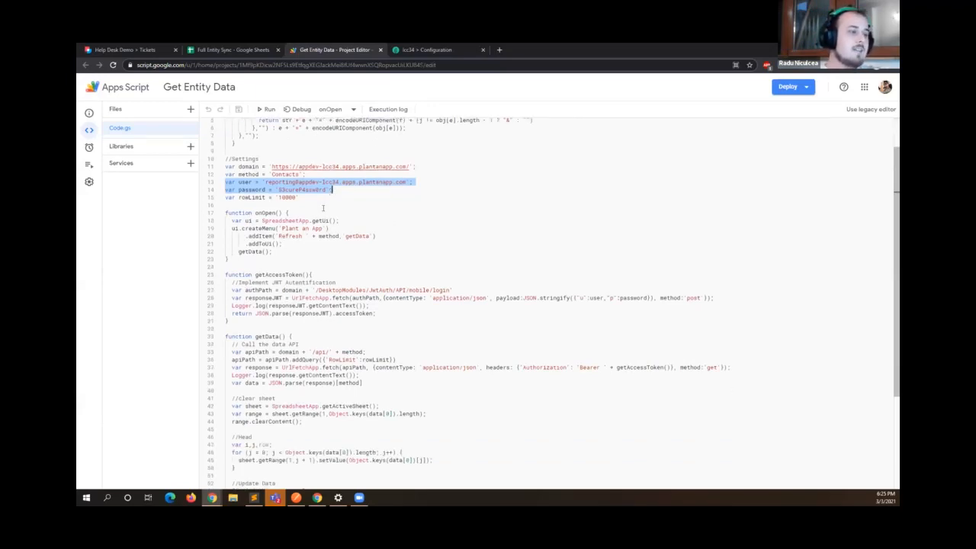
{"action": "scroll", "coordinate": [380, 261], "scroll_direction": "down", "scroll_amount": 2}
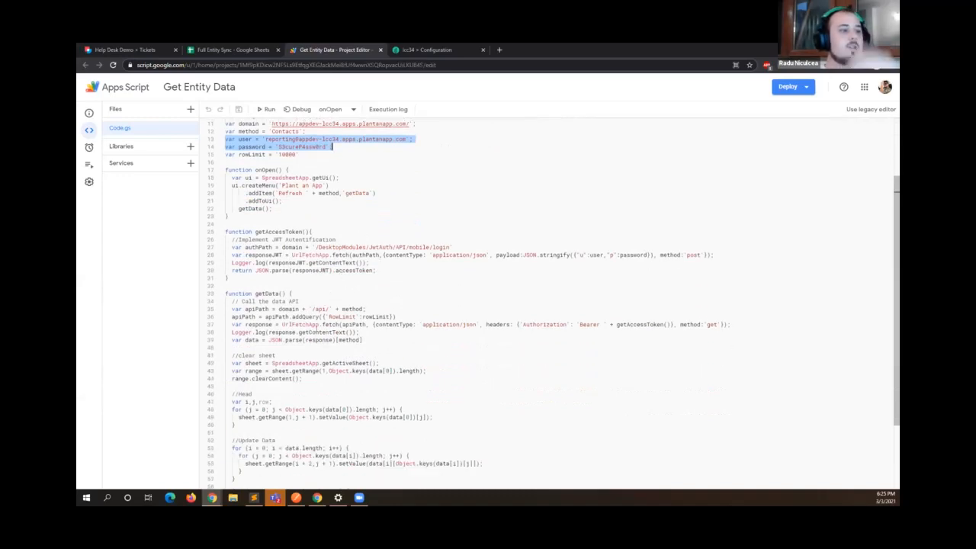
{"action": "scroll", "coordinate": [308, 153], "scroll_direction": "up", "scroll_amount": 3}
{"action": "double_click", "coordinate": [287, 196]}
Leave the Contacts endpoint editor without saving and point out the Contacts GET endpoint in the API list.
{"action": "left_click", "coordinate": [428, 50]}
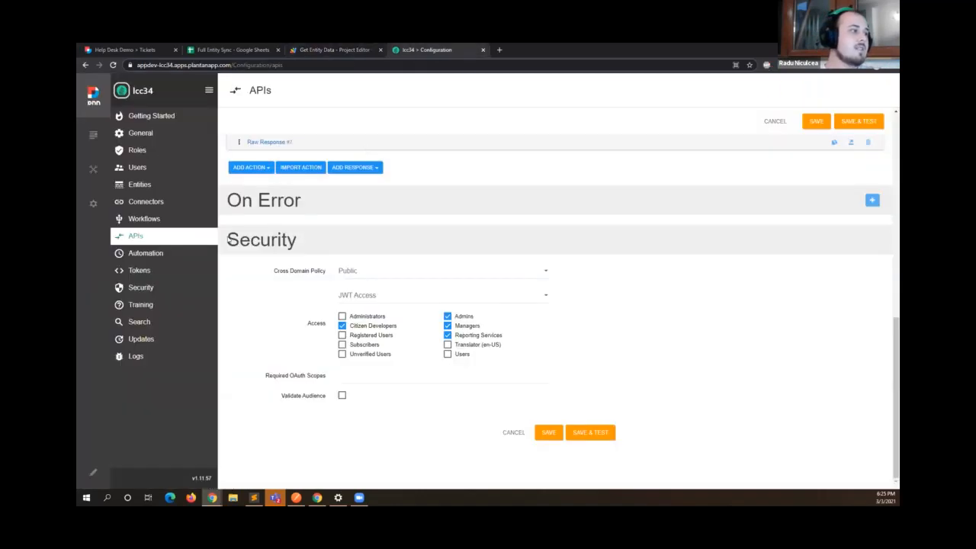
{"action": "scroll", "coordinate": [479, 208], "scroll_direction": "up", "scroll_amount": 3}
{"action": "scroll", "coordinate": [610, 164], "scroll_direction": "down", "scroll_amount": 1}
{"action": "left_click", "coordinate": [771, 122]}
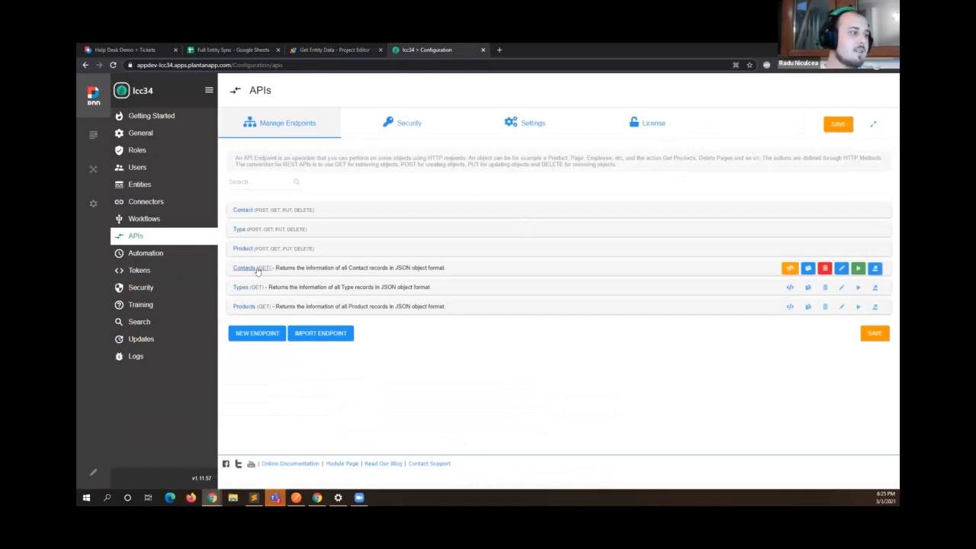
{"action": "left_click_drag", "start_coordinate": [287, 268], "coordinate": [233, 268]}
{"action": "left_click", "coordinate": [233, 267]}
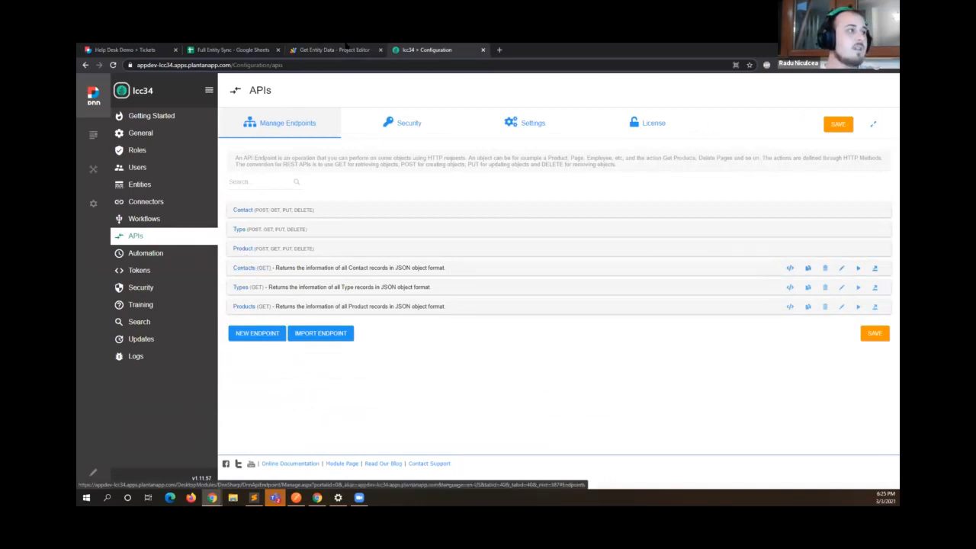
Return to the Get Entity Data script and highlight the values of the password and rowLimit variables.
{"action": "left_click", "coordinate": [324, 50]}
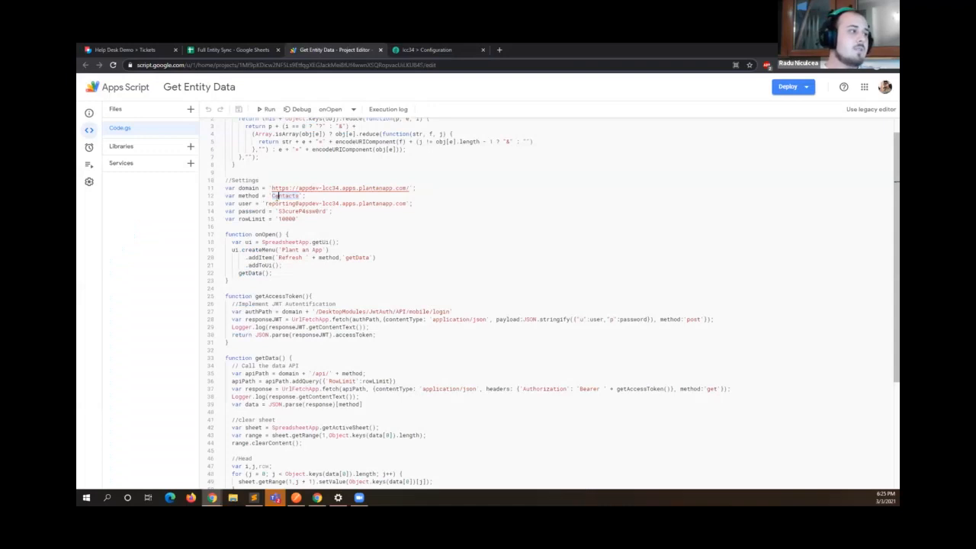
{"action": "double_click", "coordinate": [326, 211]}
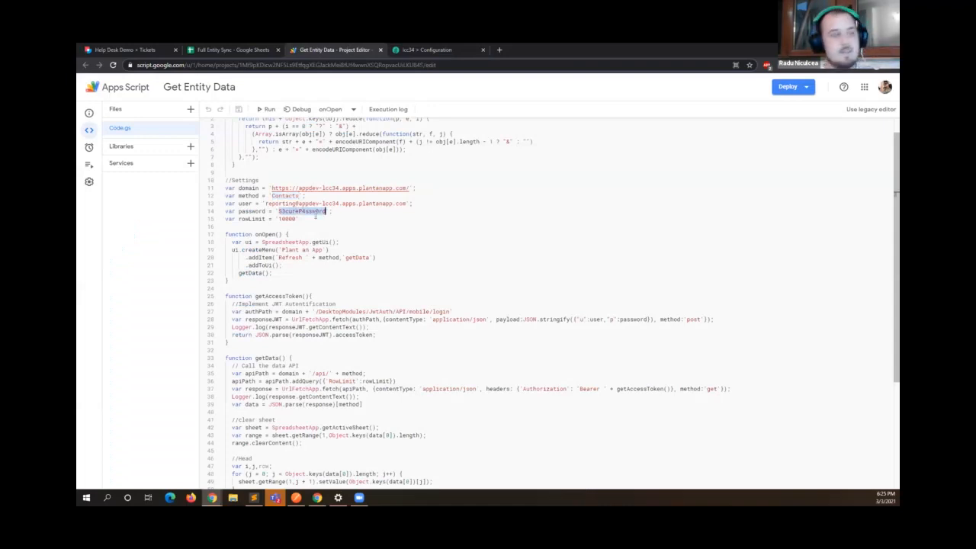
{"action": "double_click", "coordinate": [287, 219]}
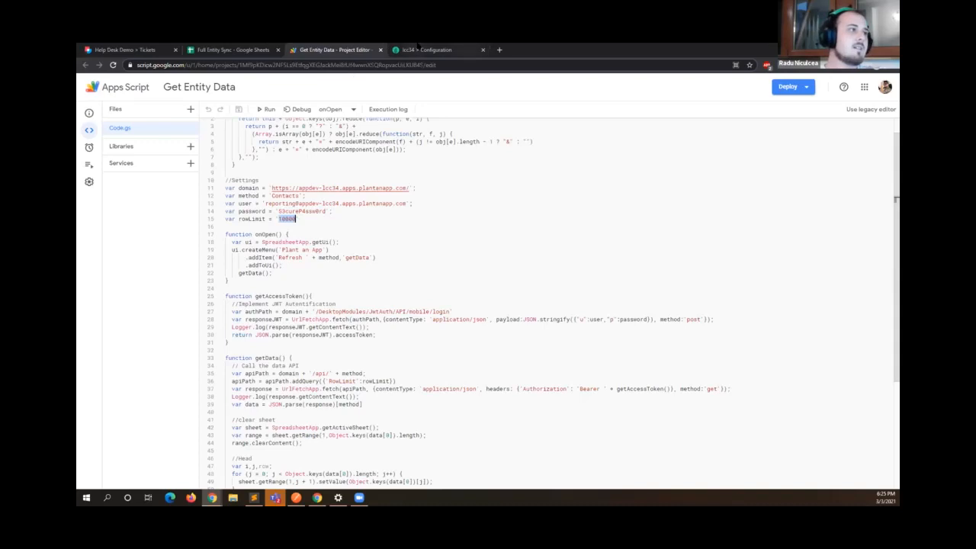
Reopen the Contacts endpoint in the lcc34 configuration and examine its Read All Contacts action, including the Max number of records field.
{"action": "key", "text": "ctrl+Tab"}
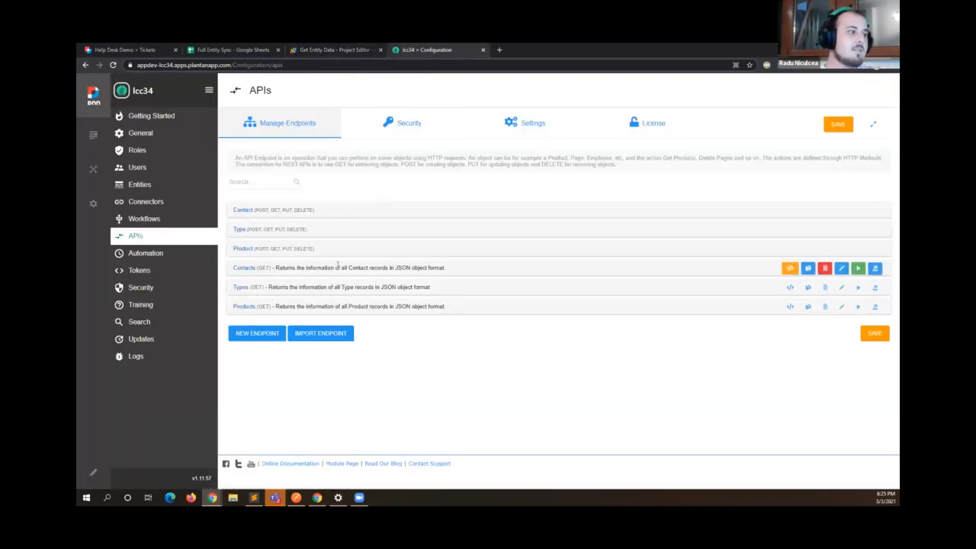
{"action": "left_click", "coordinate": [841, 267]}
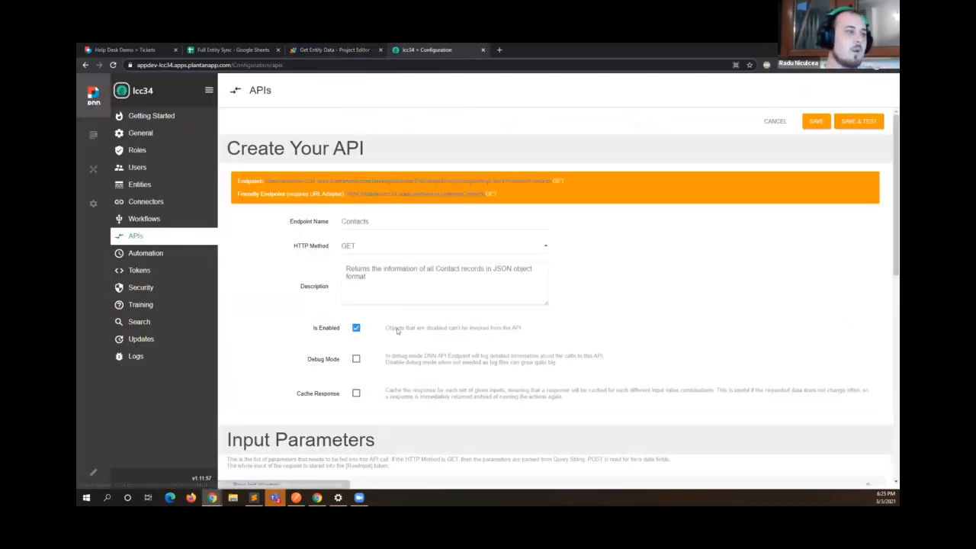
{"action": "scroll", "coordinate": [396, 331], "scroll_direction": "down", "scroll_amount": 3}
{"action": "scroll", "coordinate": [397, 331], "scroll_direction": "down", "scroll_amount": 2}
{"action": "left_click", "coordinate": [270, 251]}
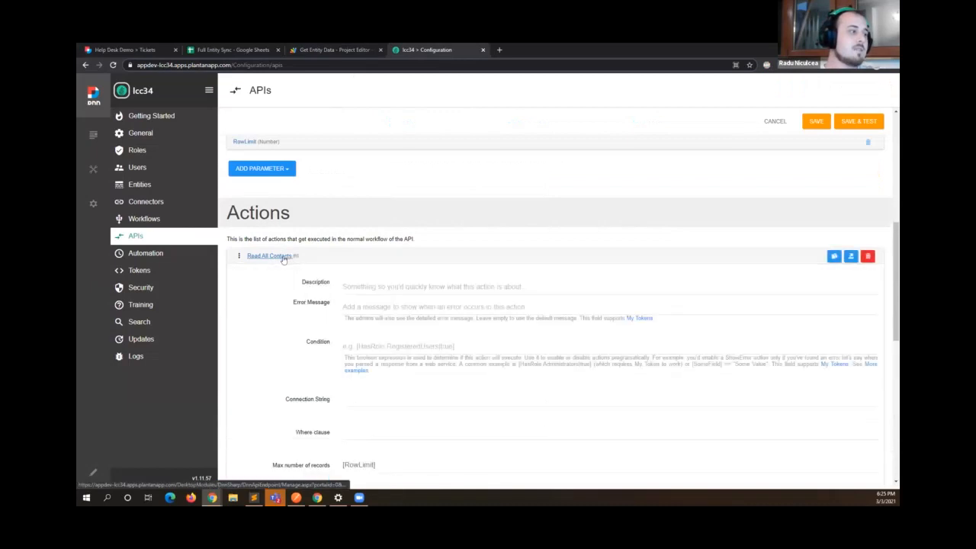
{"action": "scroll", "coordinate": [273, 256], "scroll_direction": "down", "scroll_amount": 1}
{"action": "left_click_drag", "start_coordinate": [245, 170], "coordinate": [295, 171]}
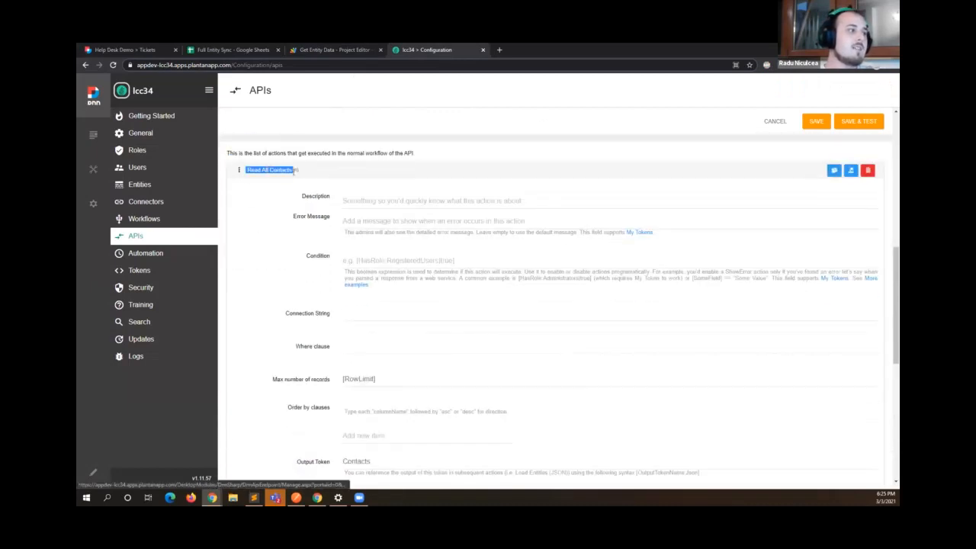
{"action": "left_click", "coordinate": [316, 379]}
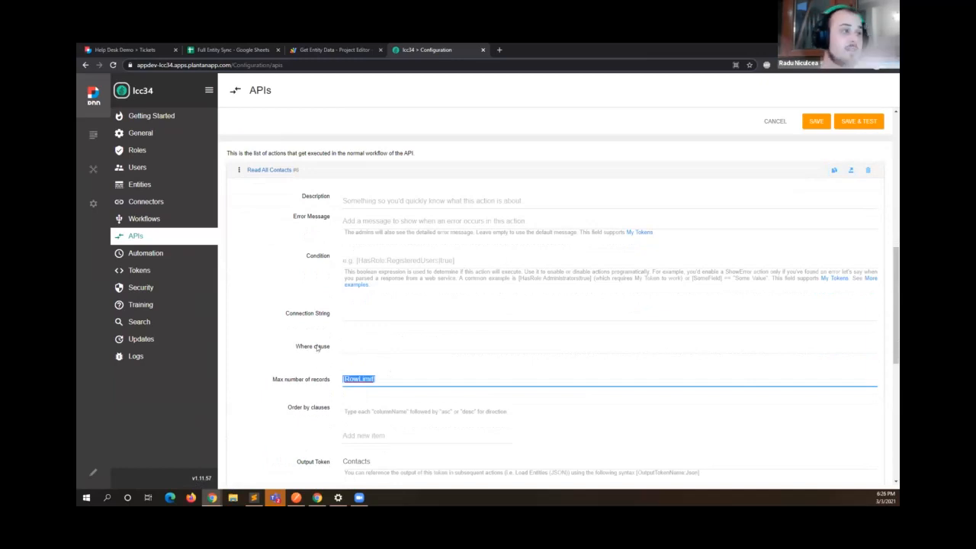
{"action": "scroll", "coordinate": [305, 289], "scroll_direction": "up", "scroll_amount": 1}
{"action": "left_click", "coordinate": [274, 217]}
{"action": "scroll", "coordinate": [335, 305], "scroll_direction": "up", "scroll_amount": 8}
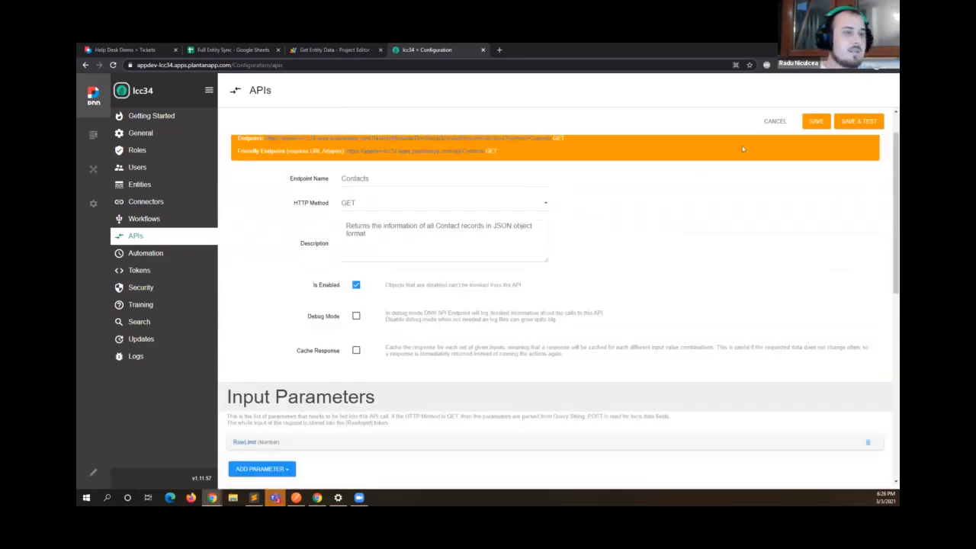
Return to the Full Entity Sync sheet and widen column L so the overflowing LastModifiedDate text fits.
{"action": "left_click", "coordinate": [333, 50]}
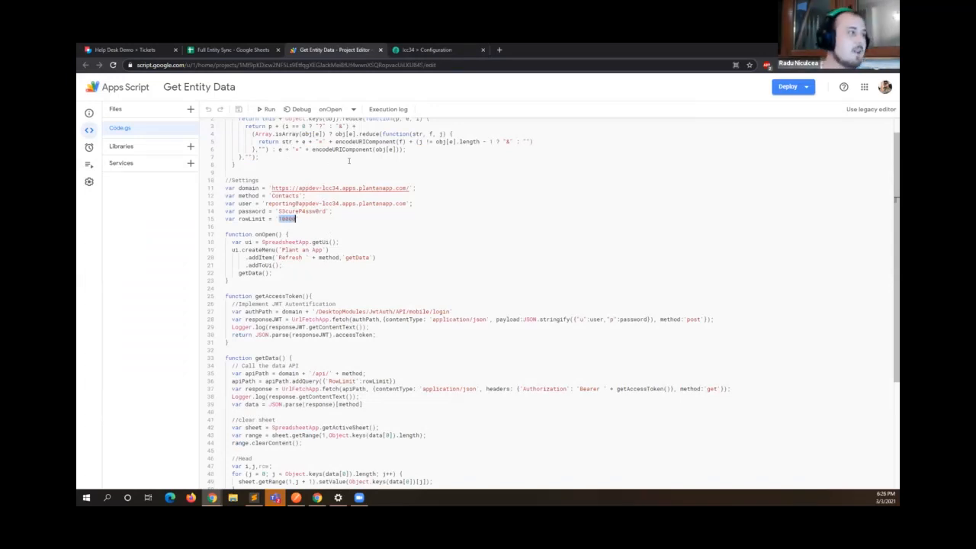
{"action": "left_click", "coordinate": [233, 50]}
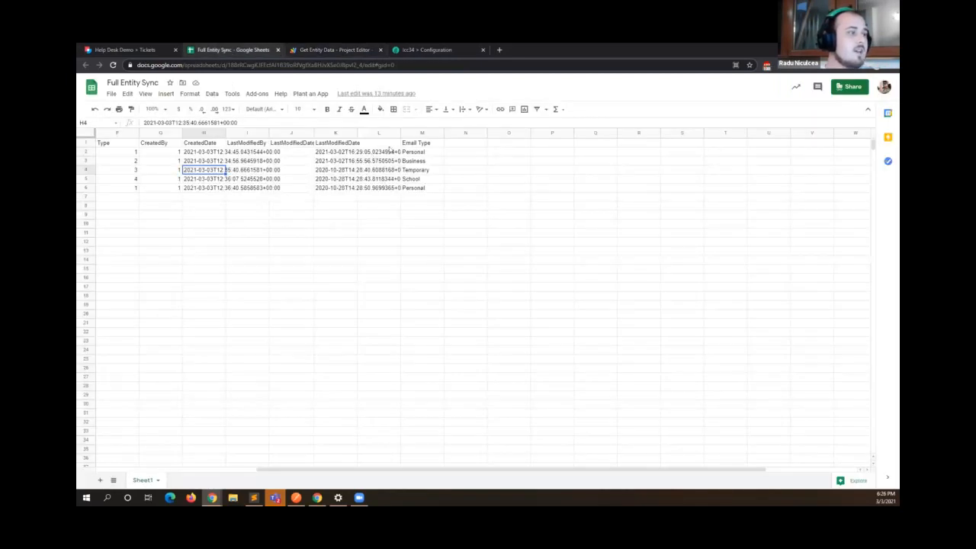
{"action": "left_click_drag", "start_coordinate": [400, 134], "coordinate": [421, 259]}
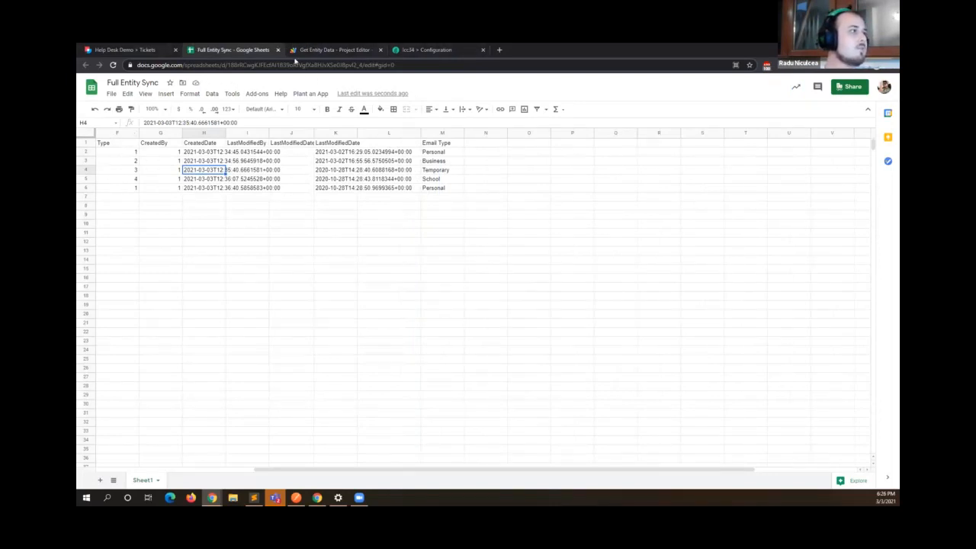
Leave the endpoint editor, open the lcc34 site's Contacts page and compare its records with the Full Entity Sync sheet.
{"action": "left_click", "coordinate": [423, 49]}
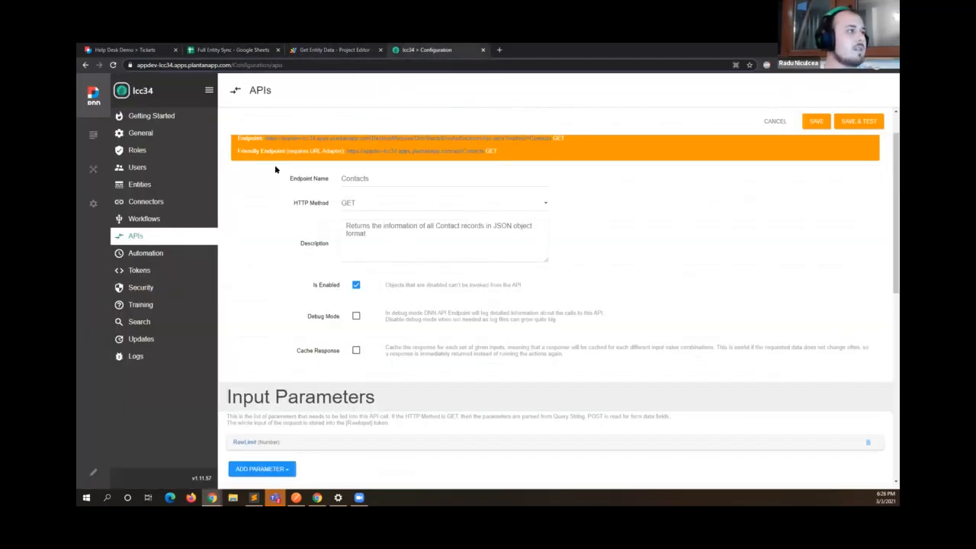
{"action": "left_click", "coordinate": [137, 90]}
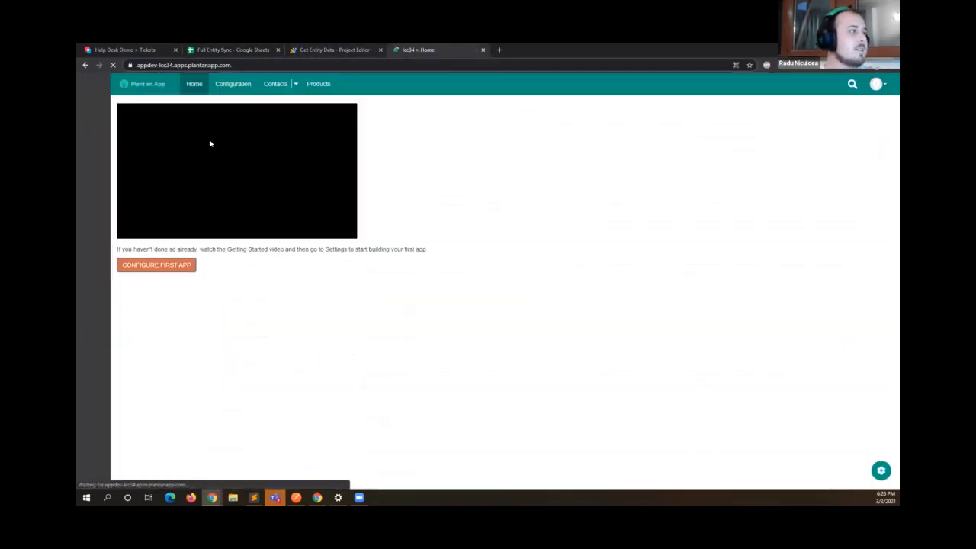
{"action": "left_click", "coordinate": [273, 84]}
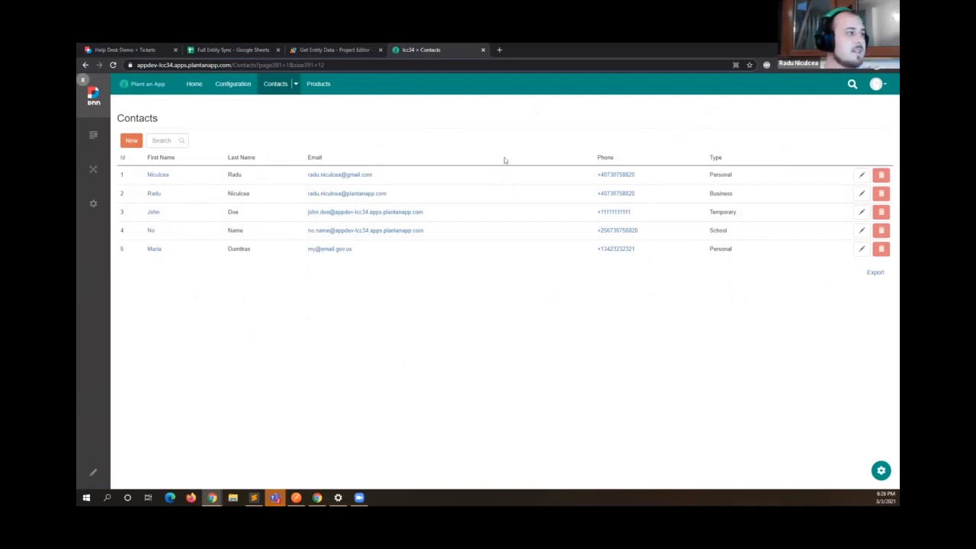
{"action": "left_click", "coordinate": [236, 50]}
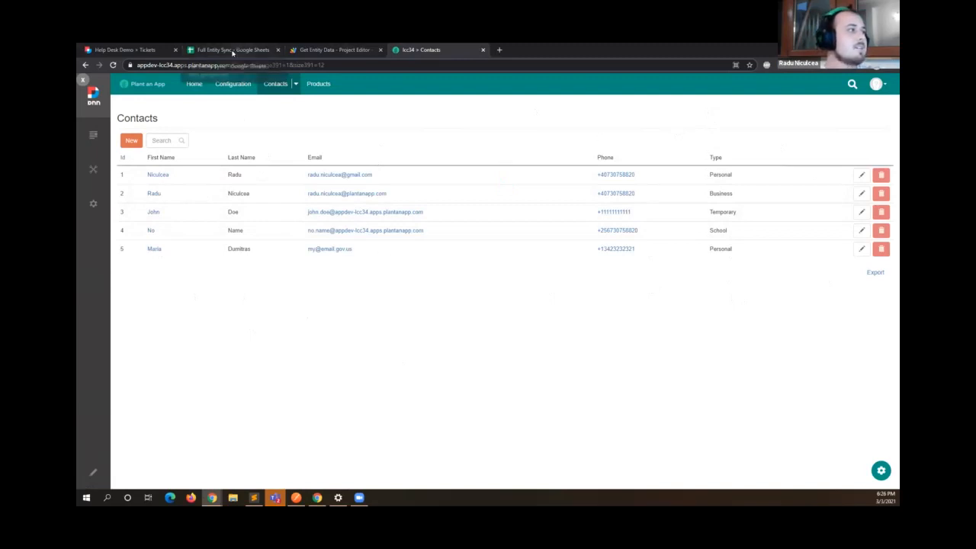
{"action": "left_click", "coordinate": [429, 46]}
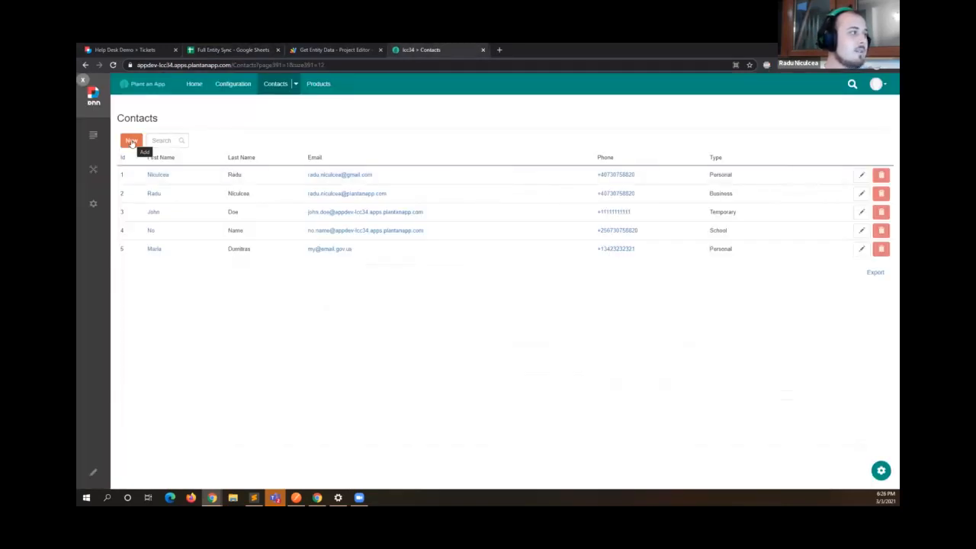
Start a new contact with "asd" as both first name and last name, and fill in the contact's email.
{"action": "left_click", "coordinate": [131, 142]}
{"action": "left_click", "coordinate": [479, 234]}
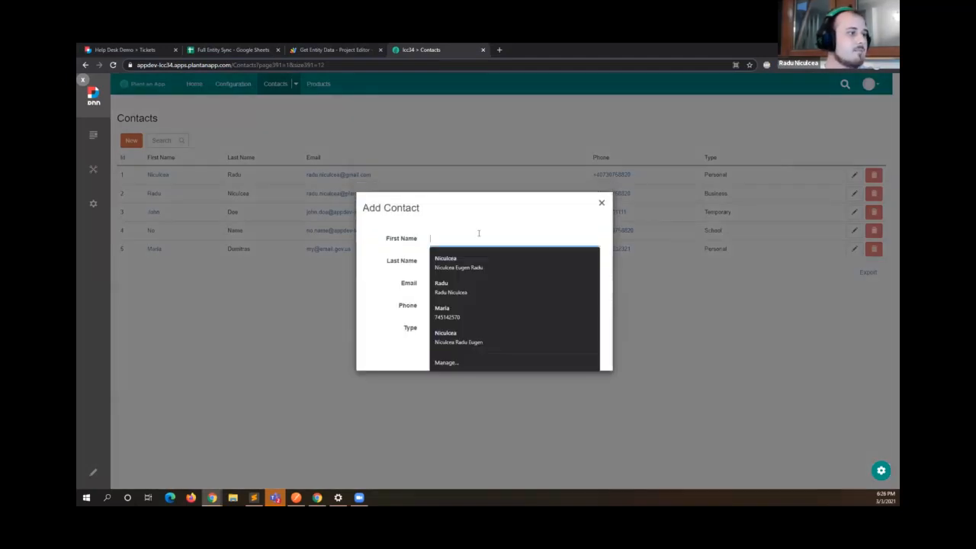
{"action": "type", "text": "asd"}
{"action": "left_click", "coordinate": [447, 260]}
{"action": "type", "text": "asd"}
{"action": "left_click", "coordinate": [446, 283]}
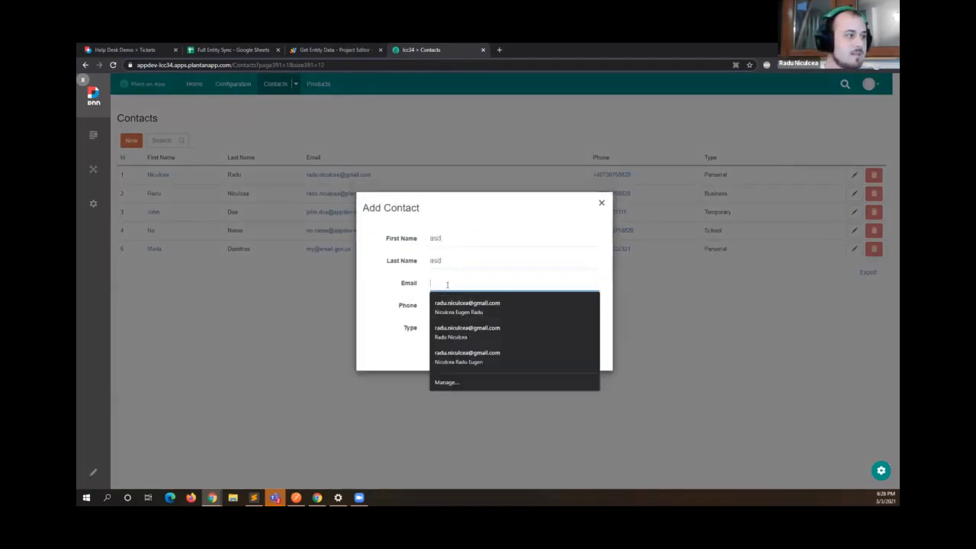
{"action": "type", "text": "asd@asd"}
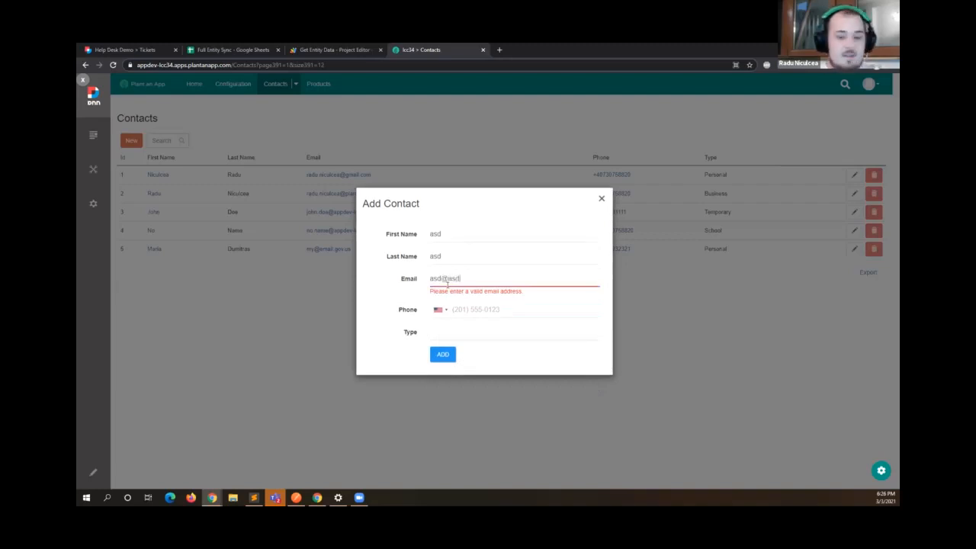
{"action": "type", "text": ".com"}
Fill in the new contact's phone number, set the Type to Personal and add the contact.
{"action": "left_click", "coordinate": [473, 309]}
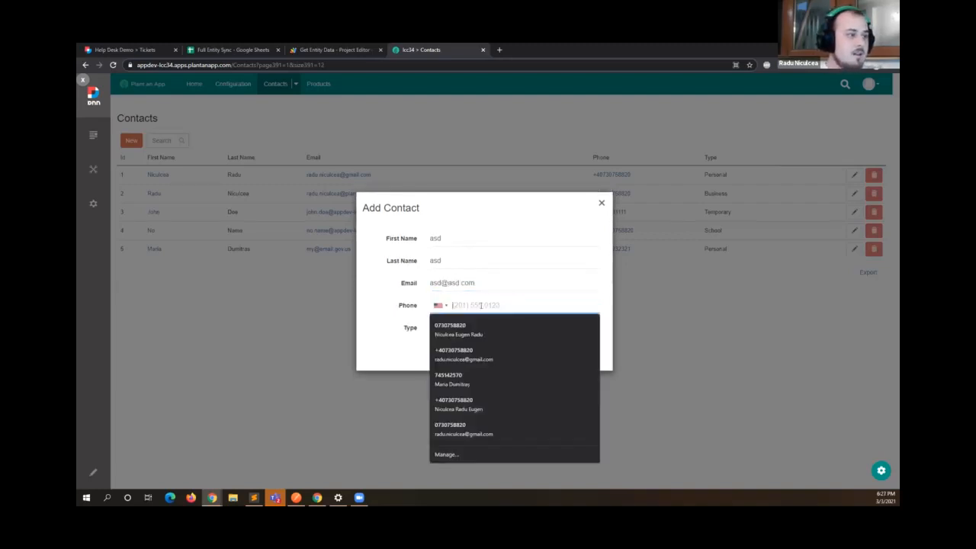
{"action": "type", "text": "333) 333-3333"}
{"action": "left_click", "coordinate": [460, 326]}
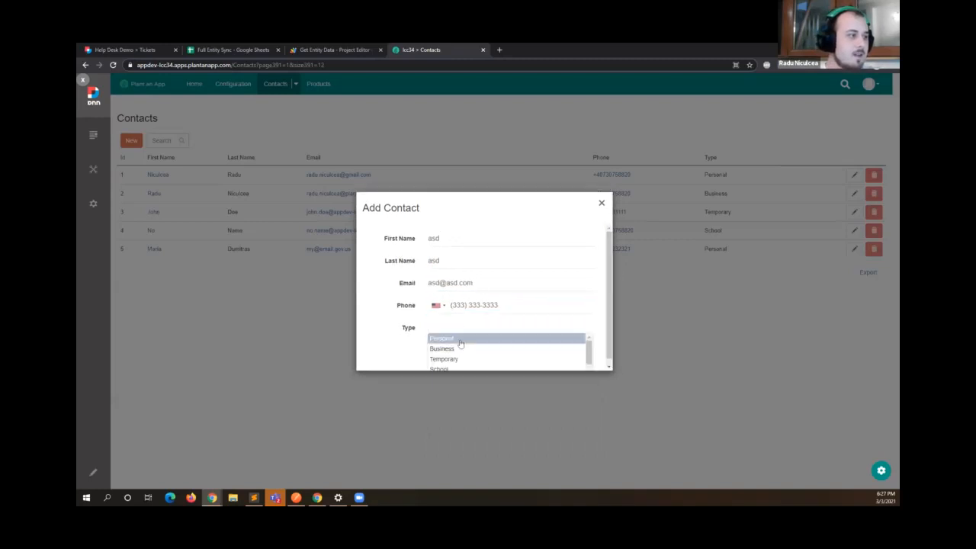
{"action": "left_click", "coordinate": [457, 338]}
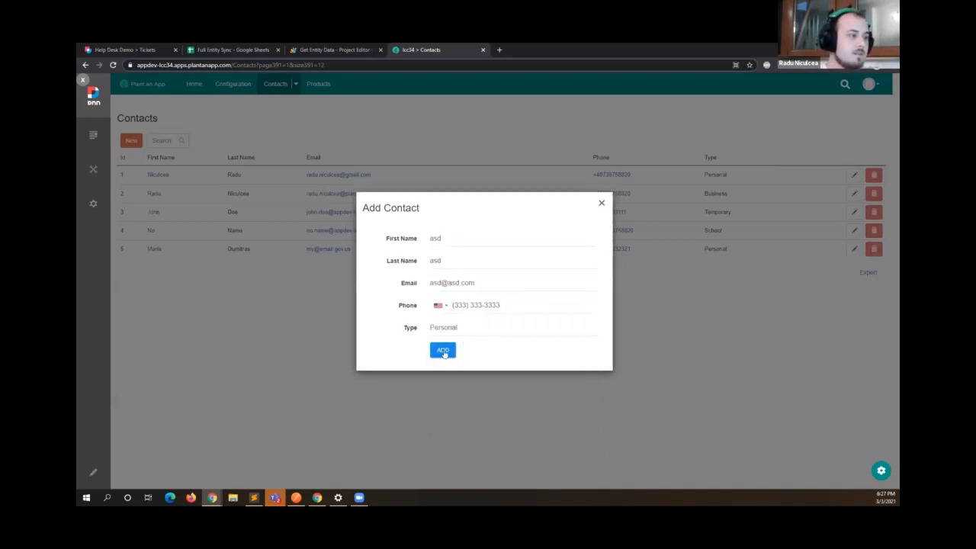
{"action": "left_click", "coordinate": [443, 351]}
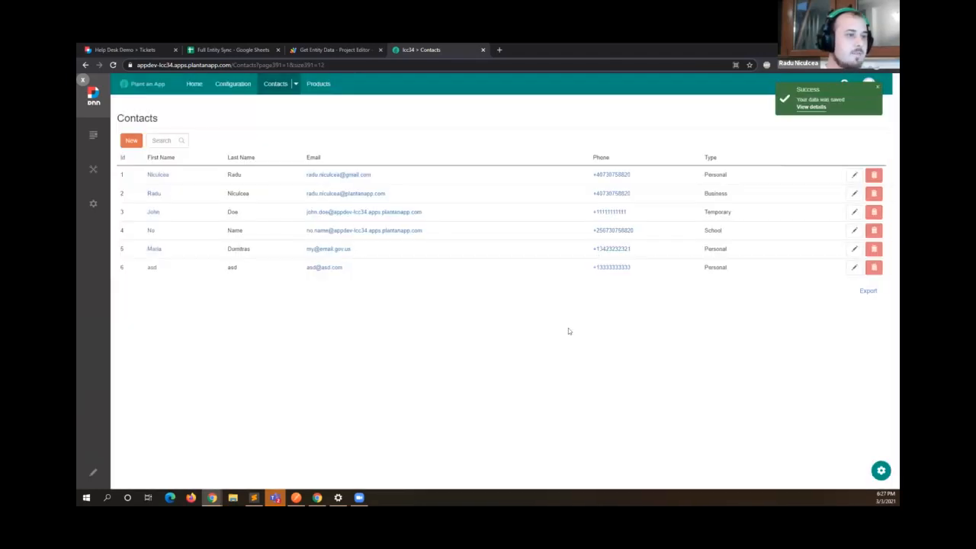
Run Refresh Contacts in the Full Entity Sync sheet and check the new contact's FirstName and LastName cells in row 7.
{"action": "left_click", "coordinate": [222, 47]}
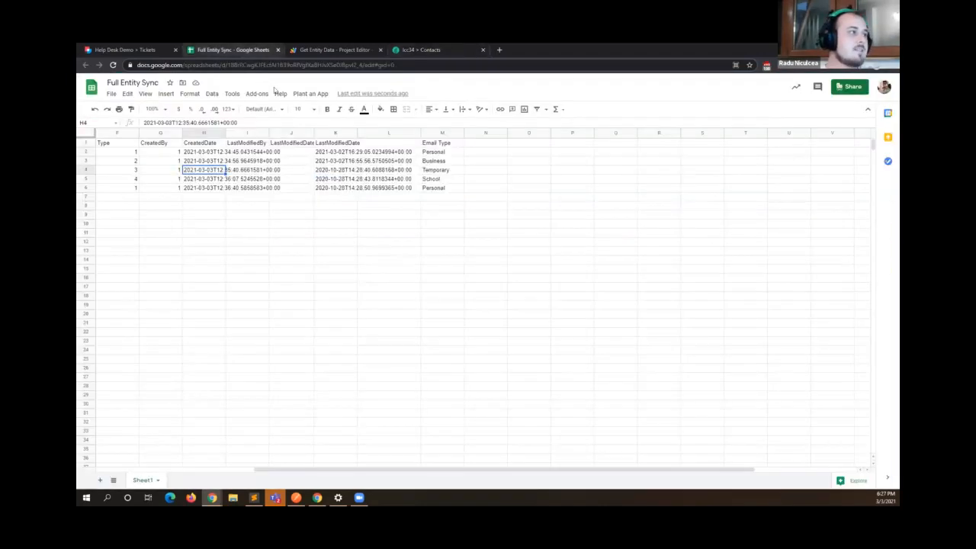
{"action": "left_click", "coordinate": [309, 94]}
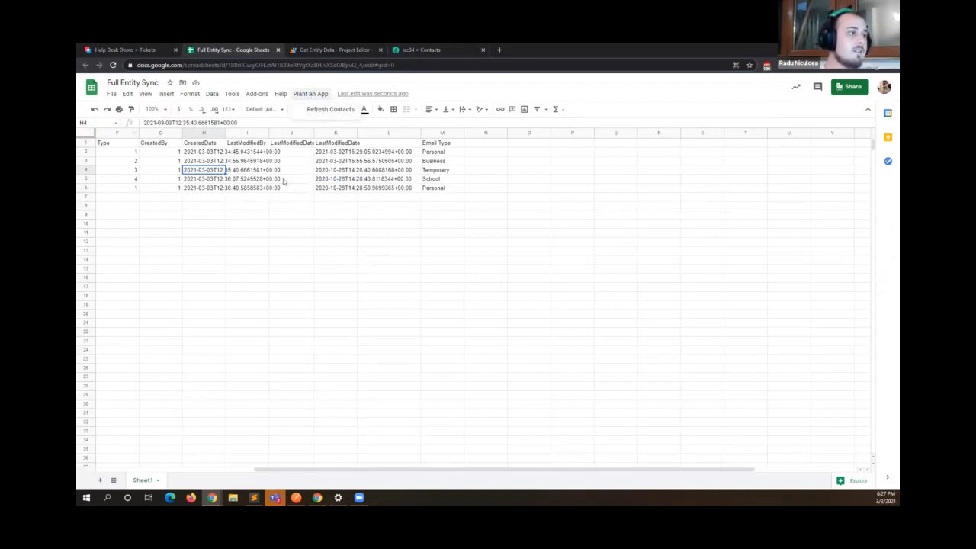
{"action": "mouse_move", "coordinate": [263, 95]}
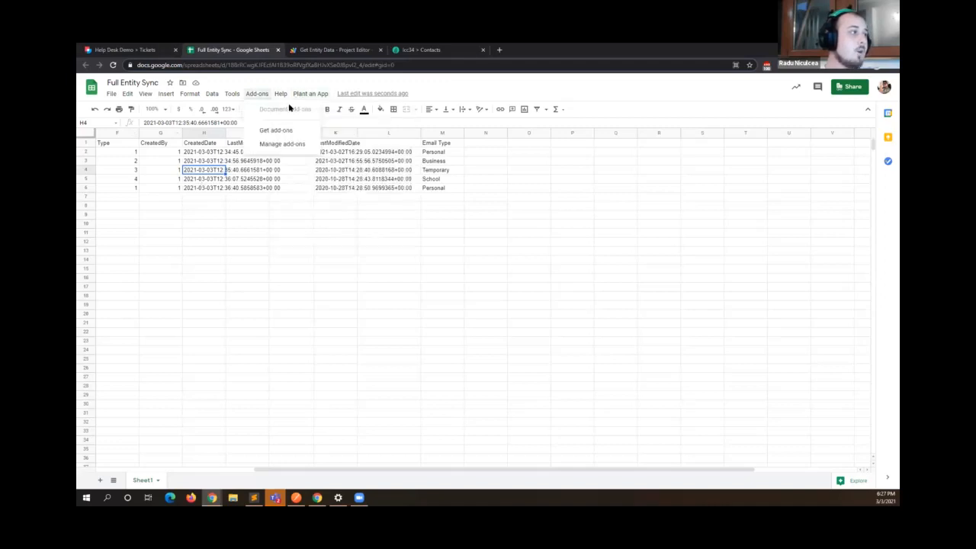
{"action": "left_click", "coordinate": [324, 110]}
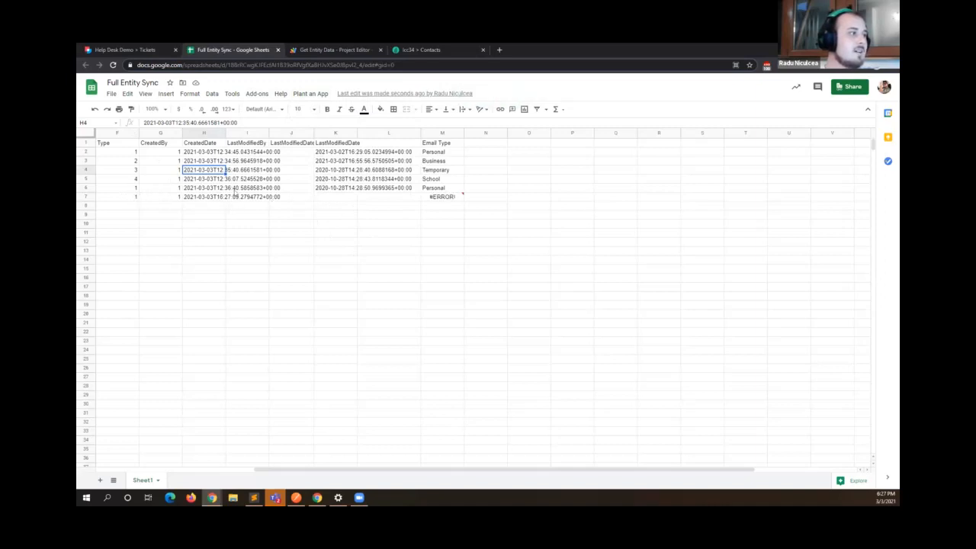
{"action": "left_click_drag", "start_coordinate": [304, 470], "coordinate": [130, 464]}
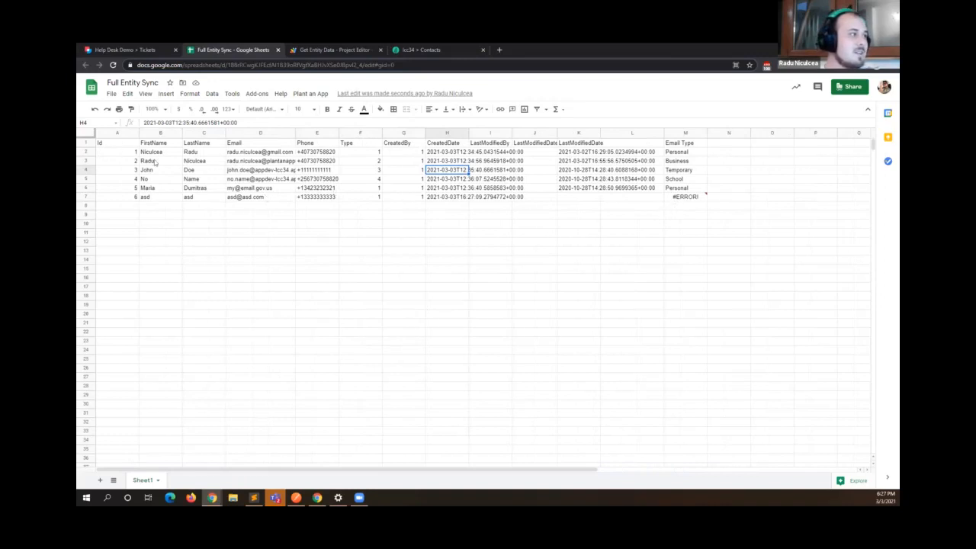
{"action": "left_click", "coordinate": [144, 197]}
{"action": "left_click", "coordinate": [200, 200]}
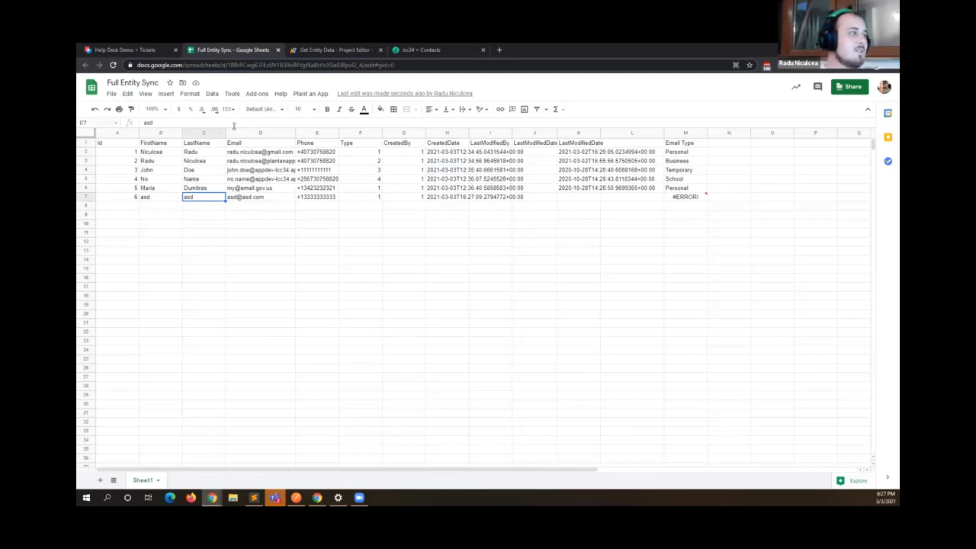
Append 2 to the last name of the contact with Id 3 on the Contacts page and save it.
{"action": "left_click", "coordinate": [401, 49]}
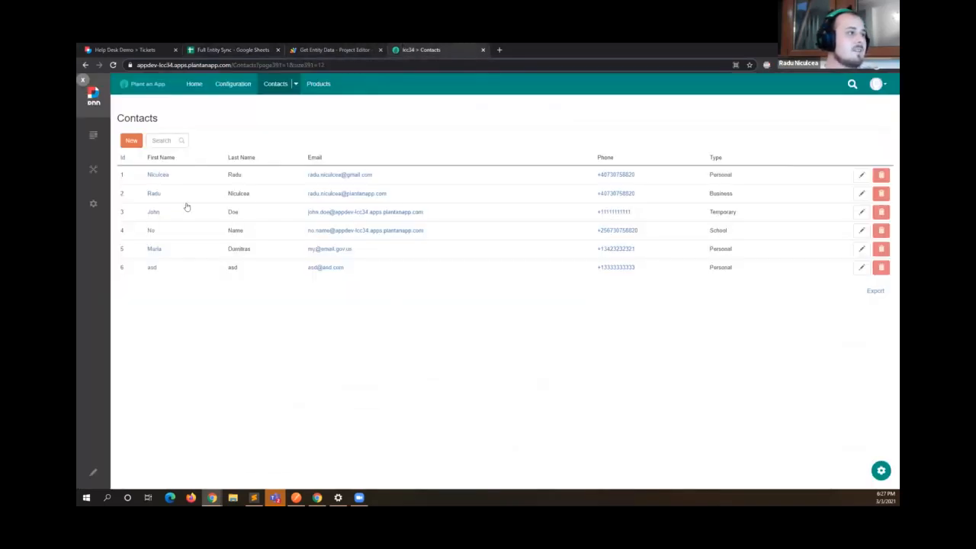
{"action": "left_click", "coordinate": [860, 211]}
{"action": "left_click", "coordinate": [468, 260]}
{"action": "type", "text": "2"}
{"action": "left_click", "coordinate": [443, 350]}
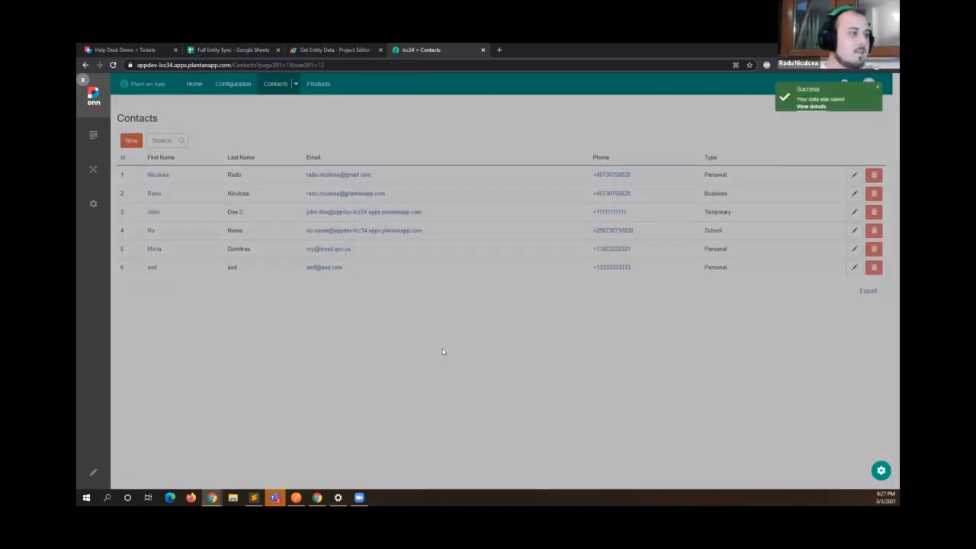
Refresh the contacts in the Full Entity Sync sheet again and check the edited contact's LastModifiedBy and LastModifiedDate cells in row 4.
{"action": "left_click", "coordinate": [324, 48]}
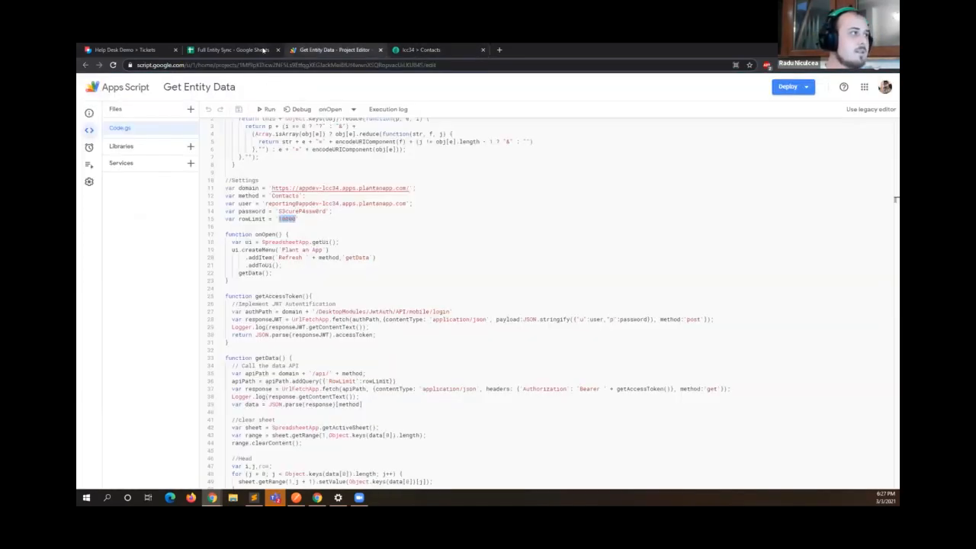
{"action": "left_click", "coordinate": [263, 50]}
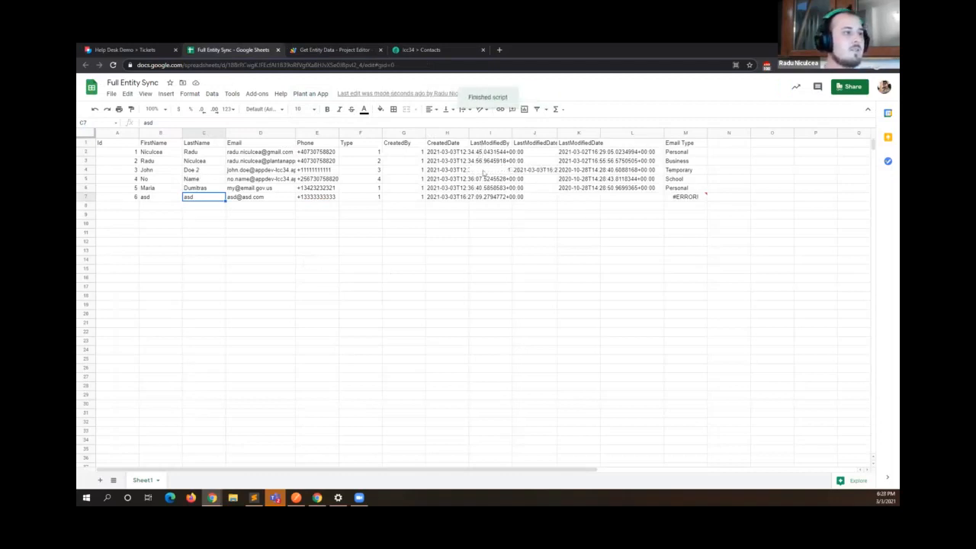
{"action": "left_click", "coordinate": [499, 171]}
{"action": "left_click", "coordinate": [530, 170]}
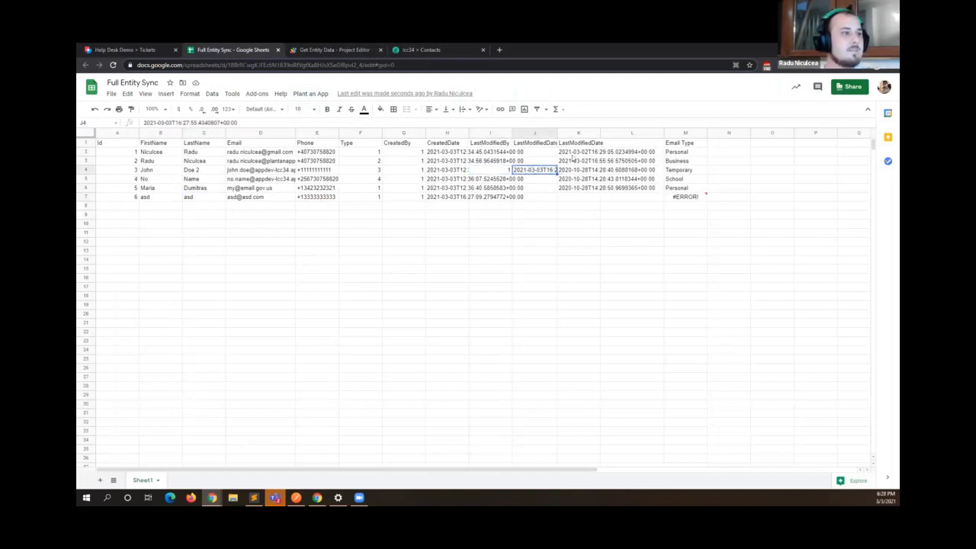
Clear the contents of the duplicate LastModifiedDate column K.
{"action": "left_click", "coordinate": [580, 134]}
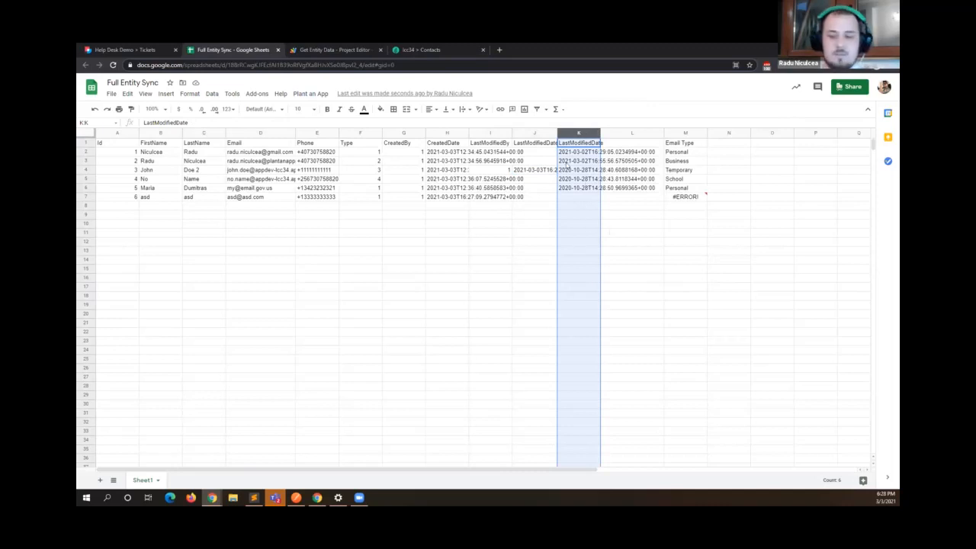
{"action": "key", "text": "Delete"}
{"action": "left_click", "coordinate": [641, 244]}
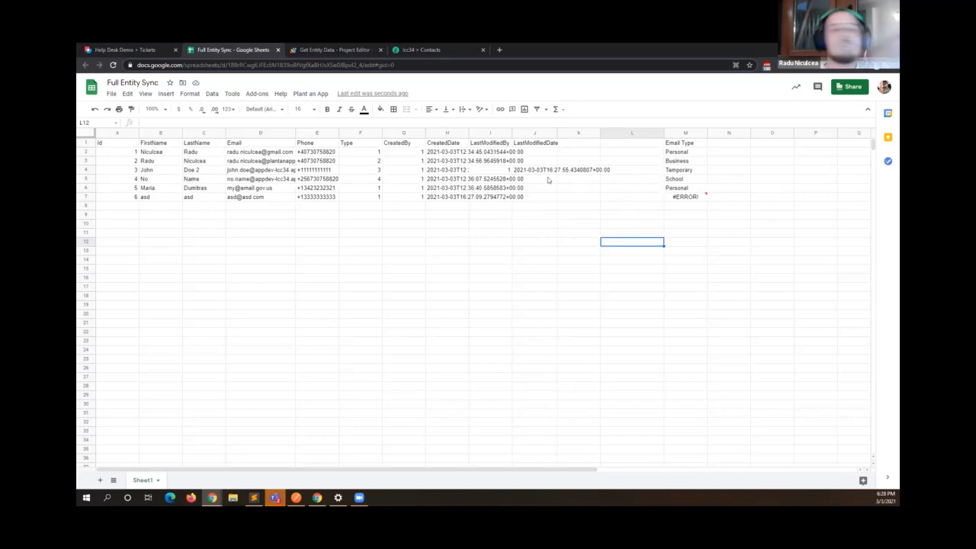
{"action": "left_click", "coordinate": [218, 119]}
{"action": "type", "text": "="}
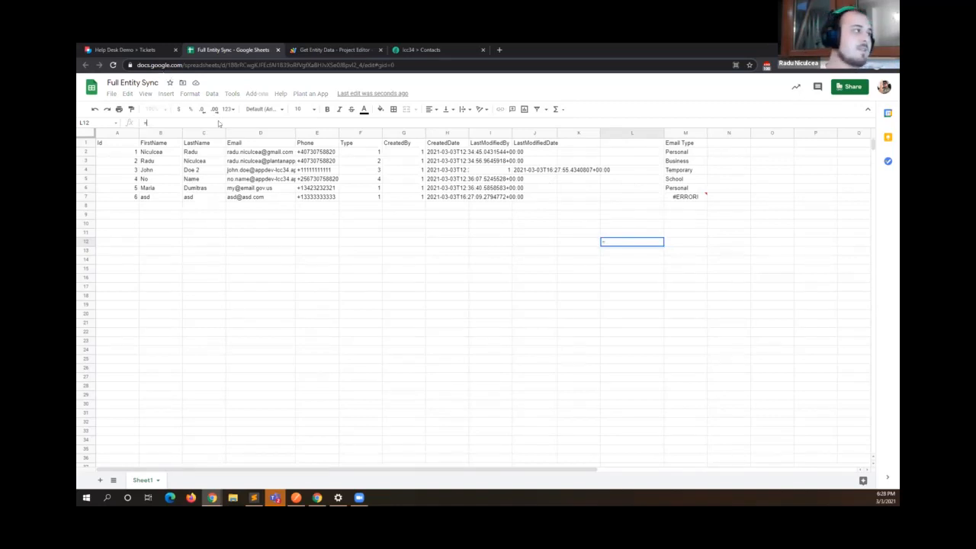
{"action": "type", "text": "d"}
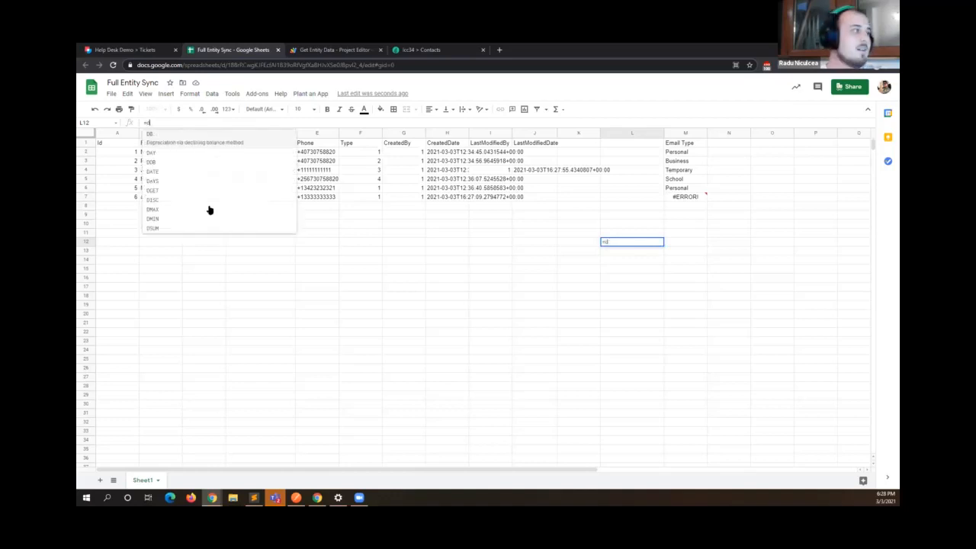
{"action": "type", "text": "sa"}
{"action": "key", "text": "BackSpace"}
{"action": "key", "text": "BackSpace"}
{"action": "key", "text": "BackSpace"}
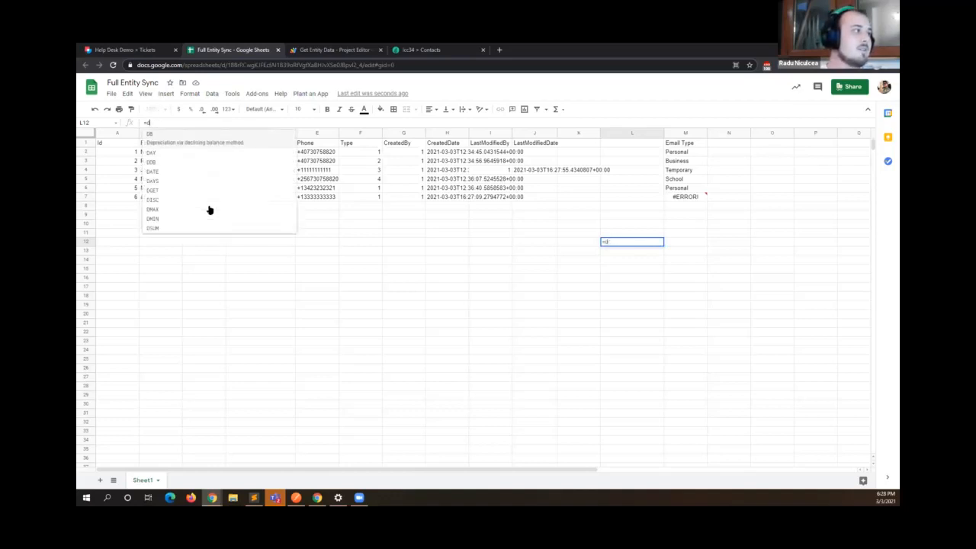
{"action": "type", "text": "sum"}
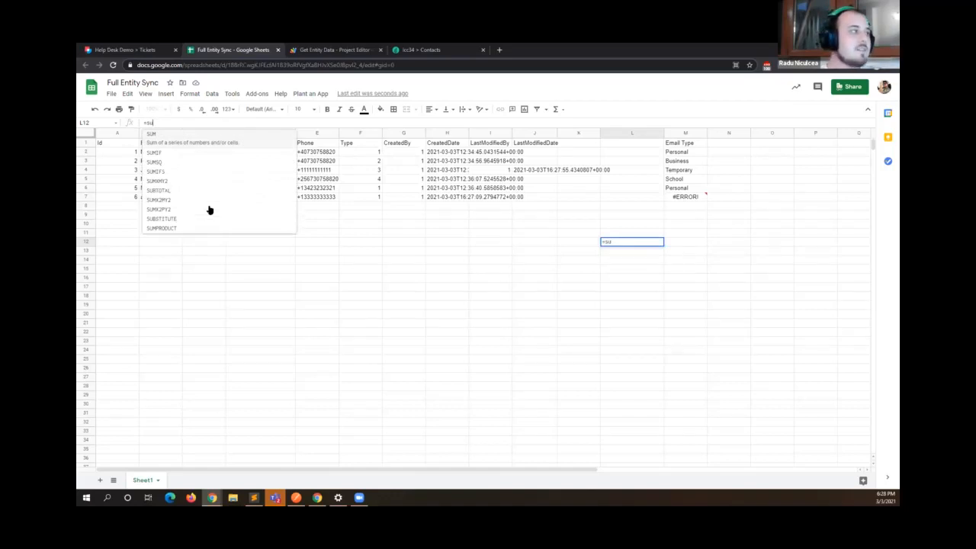
{"action": "key", "text": "Escape"}
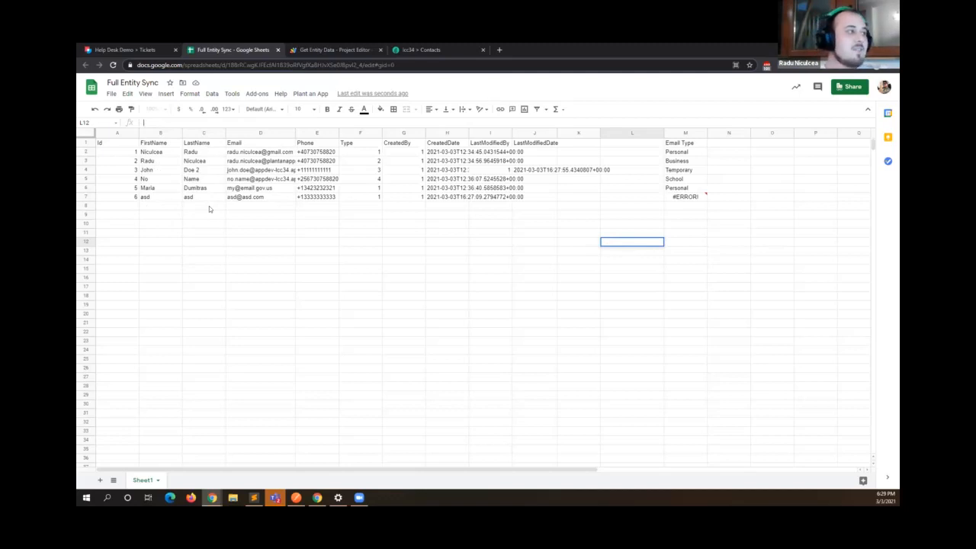
Examine the Type value in F2 and the EXPAND_ENTITY formula that uses it in Email Type cell M2.
{"action": "left_click", "coordinate": [360, 151]}
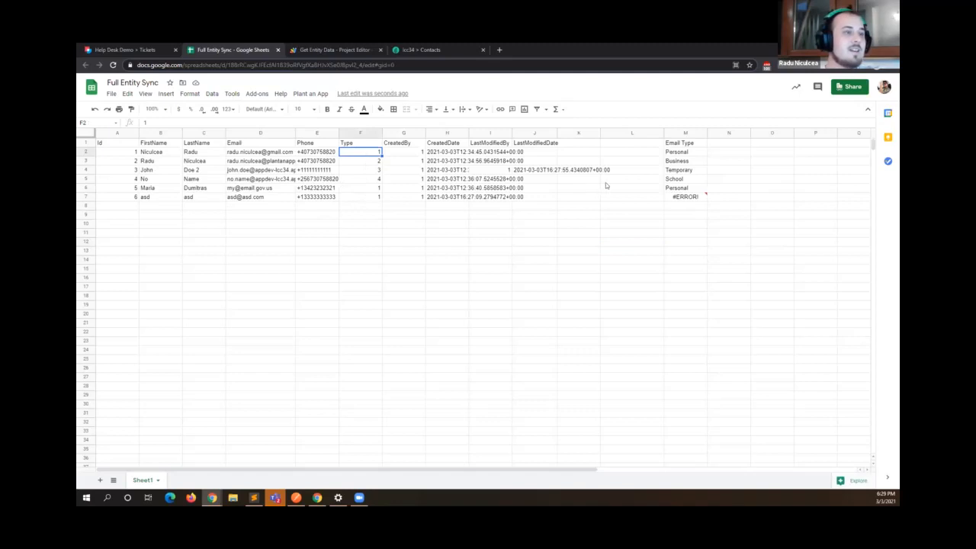
{"action": "left_click", "coordinate": [684, 152]}
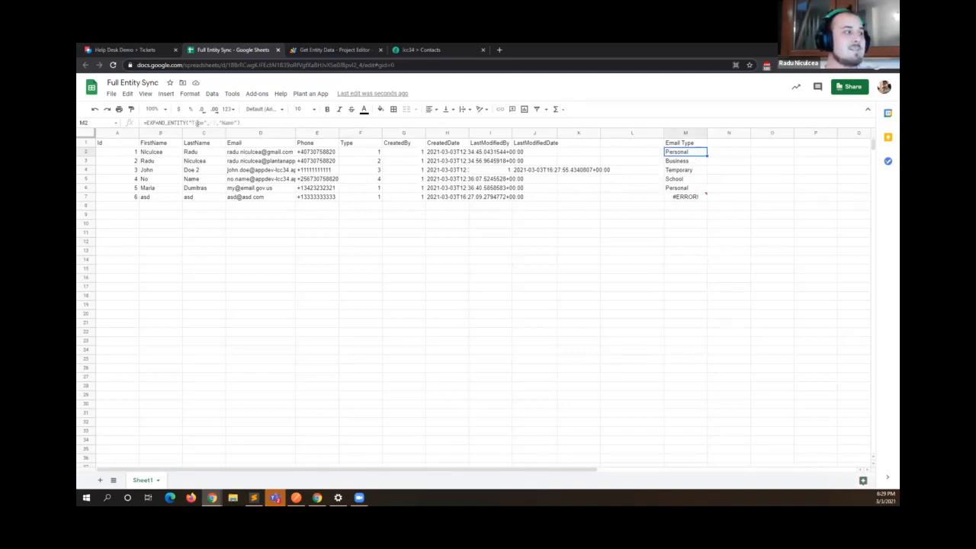
{"action": "left_click", "coordinate": [197, 122]}
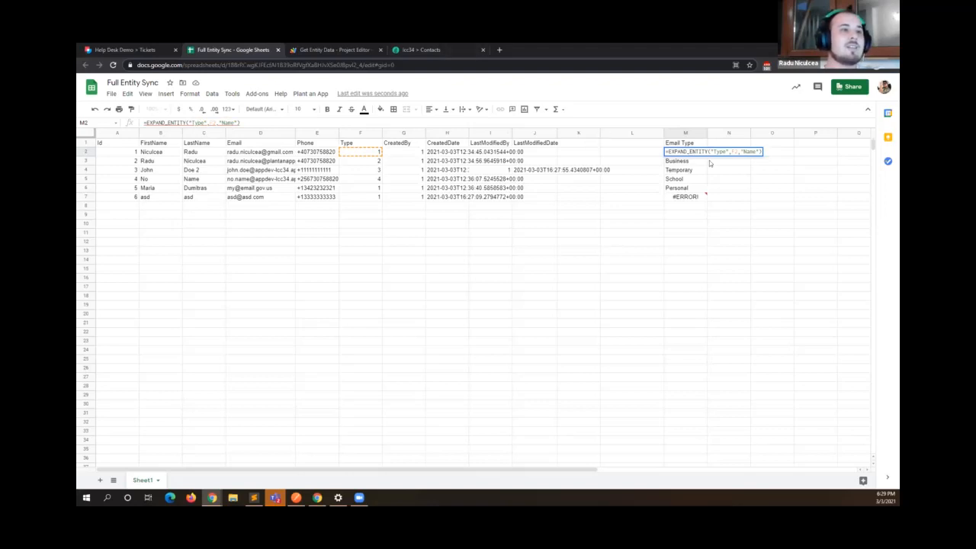
{"action": "left_click", "coordinate": [711, 163]}
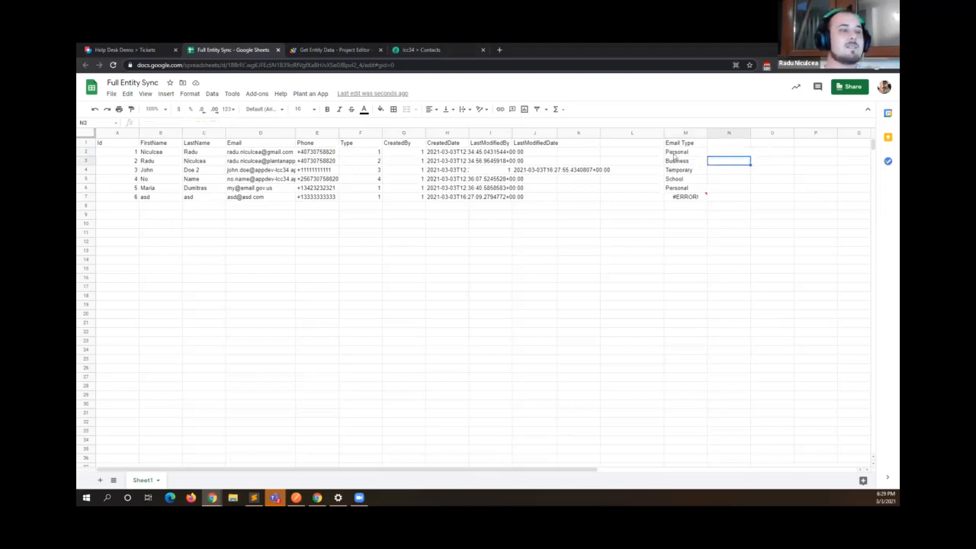
From the Type cell F2, switch to the Plant an App site and examine the Id and Name columns on its Types page.
{"action": "left_click", "coordinate": [362, 153]}
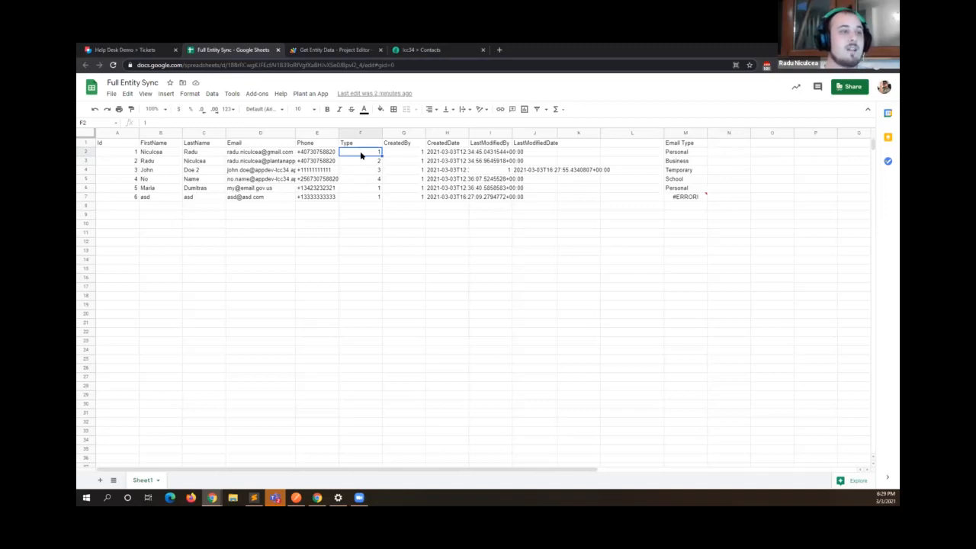
{"action": "left_click", "coordinate": [420, 50]}
{"action": "left_click", "coordinate": [296, 84]}
{"action": "left_click", "coordinate": [286, 107]}
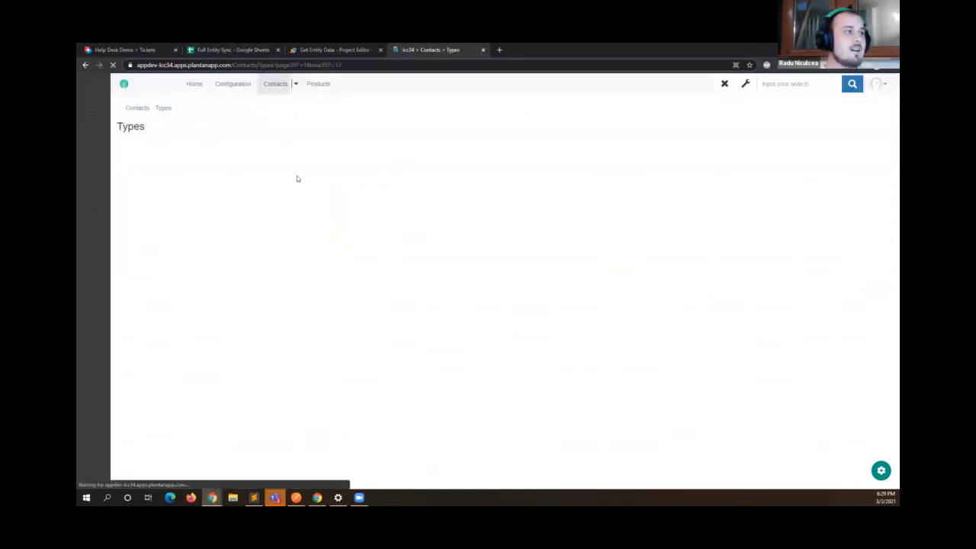
{"action": "left_click_drag", "start_coordinate": [117, 127], "coordinate": [138, 126]}
{"action": "double_click", "coordinate": [122, 185]}
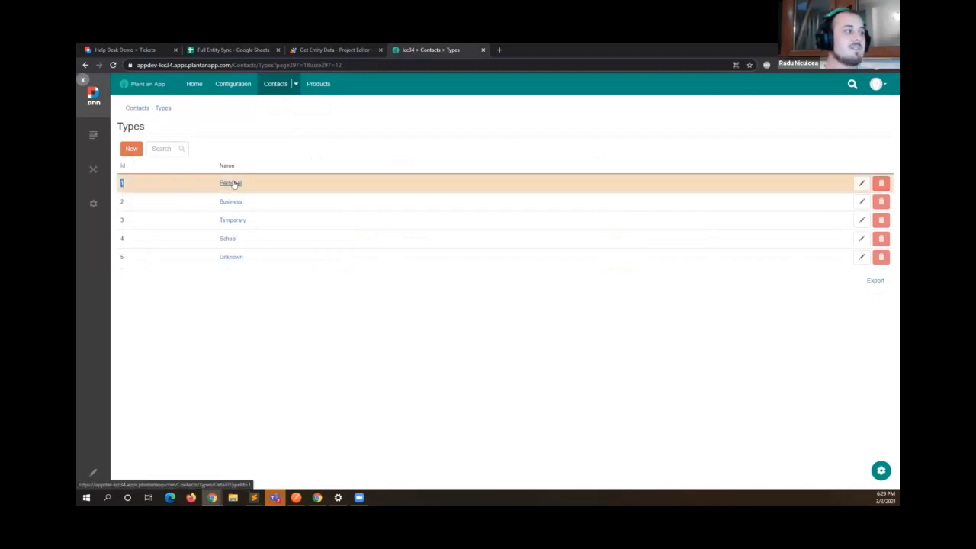
{"action": "left_click", "coordinate": [213, 169]}
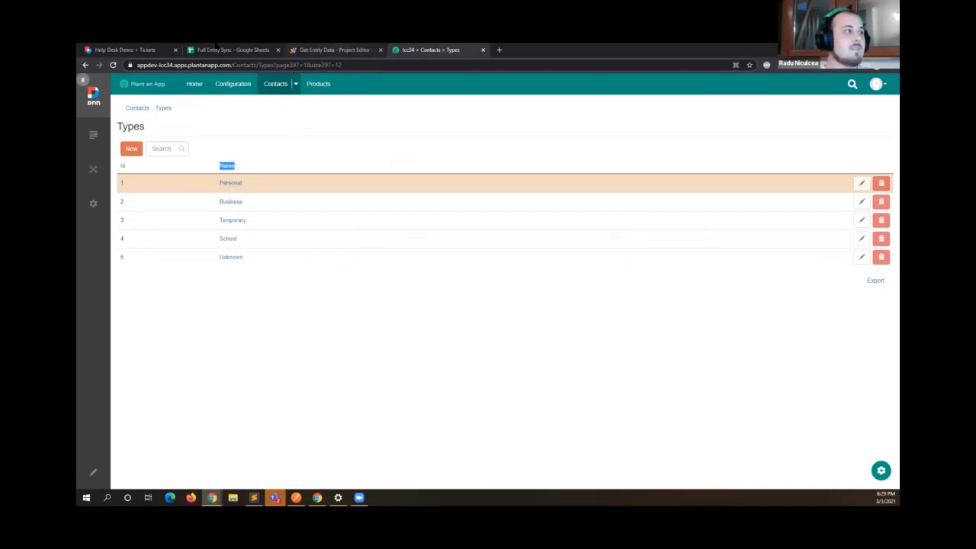
Return to the Full Entity Sync sheet and check the formula in the first Email Type cell, M2.
{"action": "left_click", "coordinate": [256, 50]}
{"action": "left_click", "coordinate": [681, 144]}
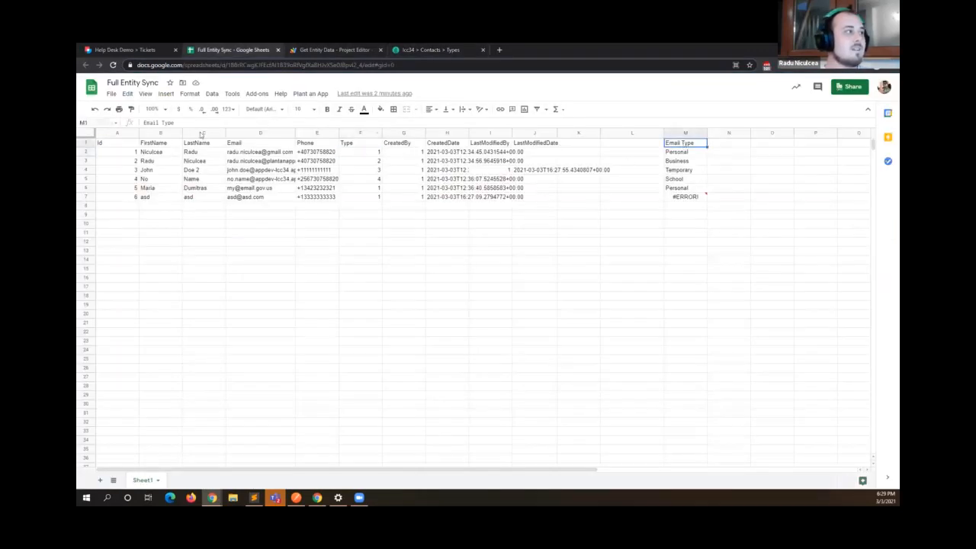
{"action": "left_click", "coordinate": [681, 151]}
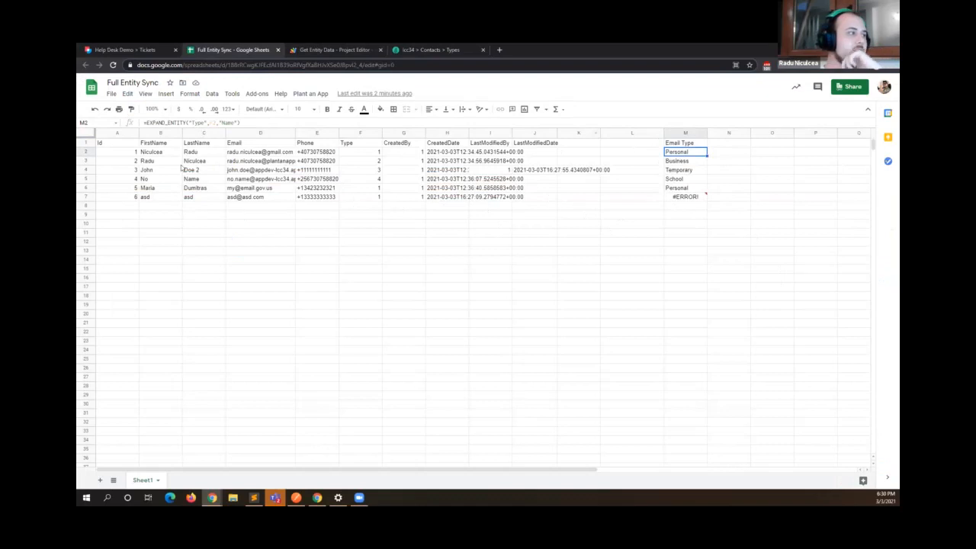
Run Refresh Contacts and fill the EXPAND_ENTITY formula from M2 down through M16.
{"action": "left_click", "coordinate": [310, 93]}
{"action": "left_click", "coordinate": [327, 116]}
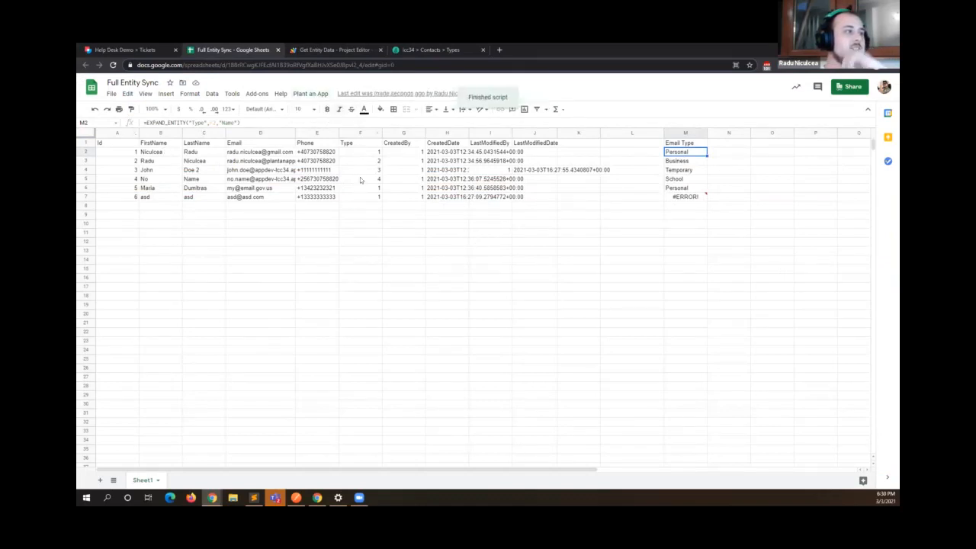
{"action": "mouse_move", "coordinate": [690, 201]}
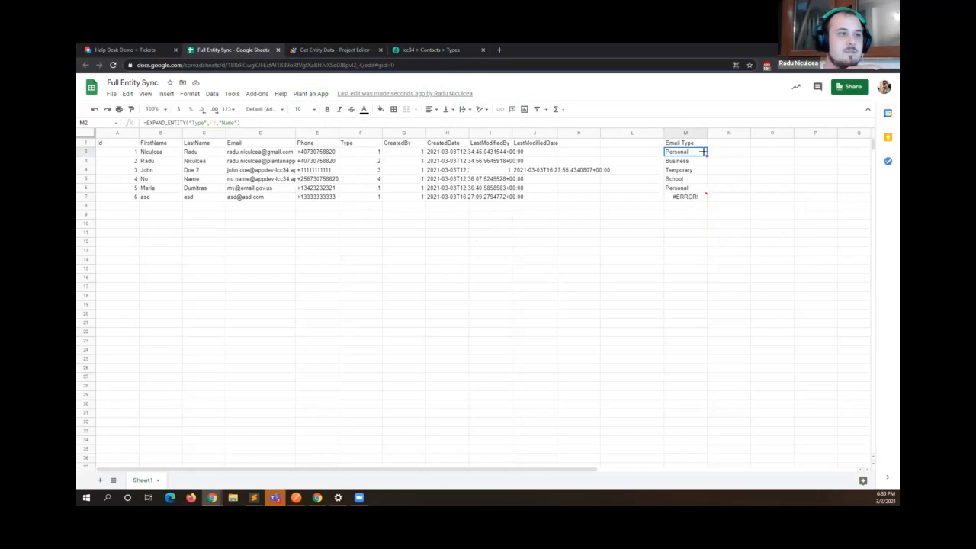
{"action": "left_click_drag", "start_coordinate": [704, 195], "coordinate": [711, 279]}
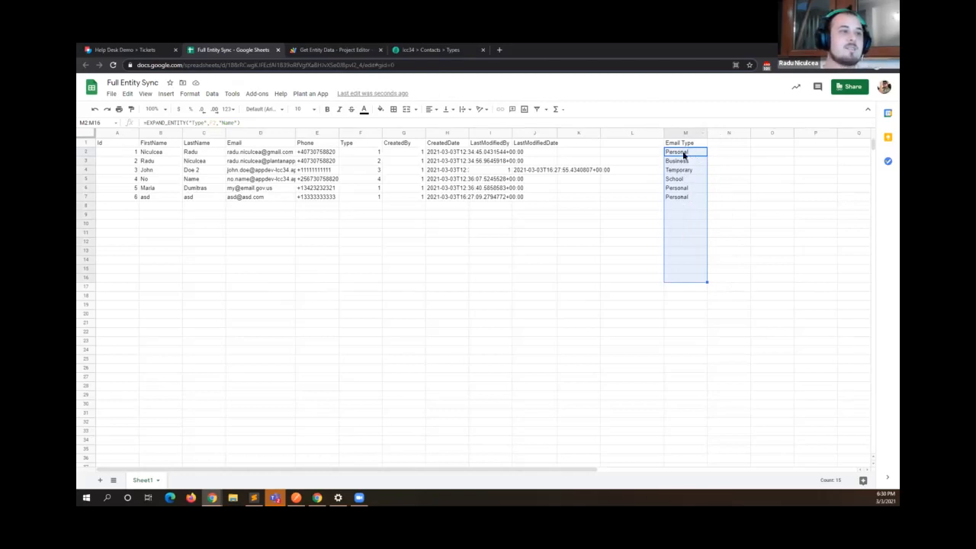
Set the Type of the contact in row 7 to 3 in cell F7.
{"action": "left_click", "coordinate": [371, 199]}
{"action": "double_click", "coordinate": [371, 198]}
{"action": "key", "text": "BackSpace"}
{"action": "type", "text": "3"}
{"action": "left_click", "coordinate": [400, 230]}
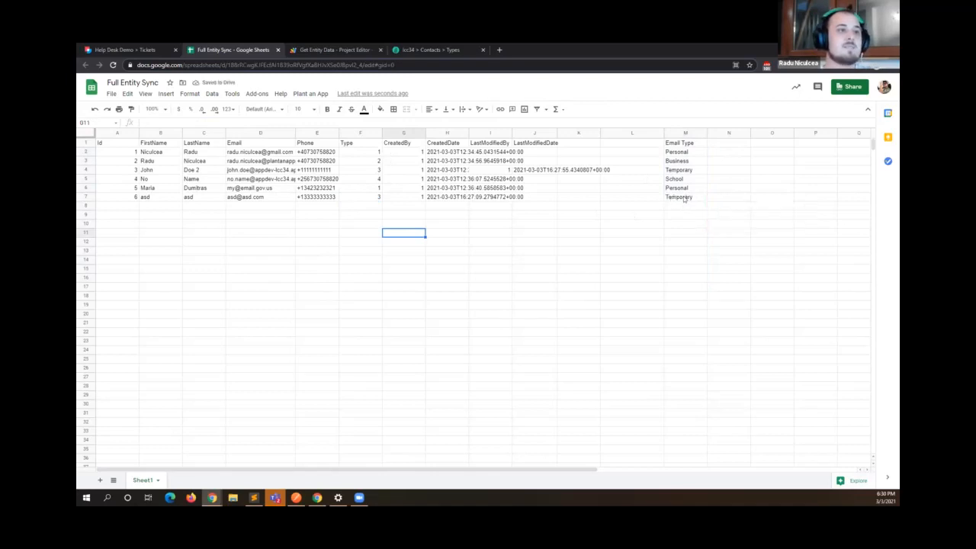
Refresh the contacts from Plant an App and check the Type value in cell F7.
{"action": "left_click", "coordinate": [310, 93]}
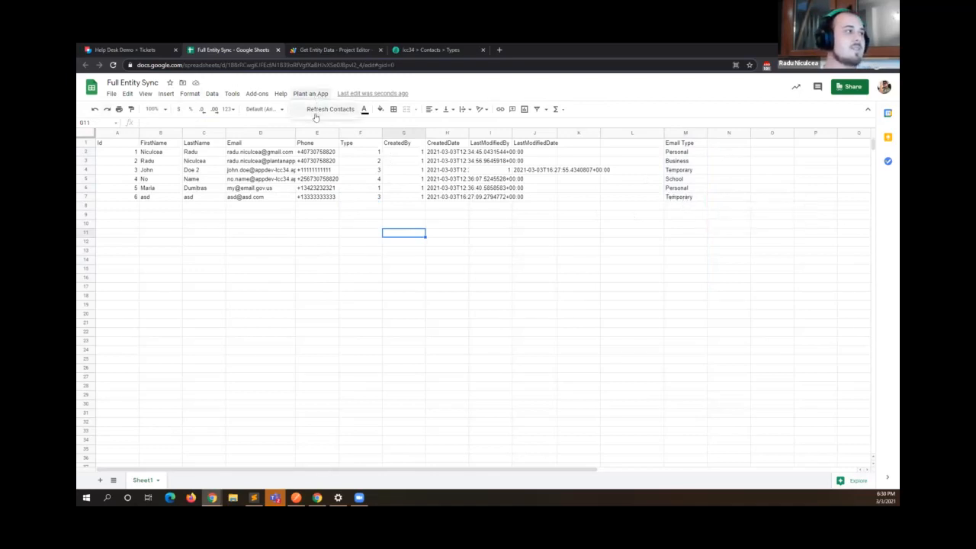
{"action": "left_click", "coordinate": [320, 112]}
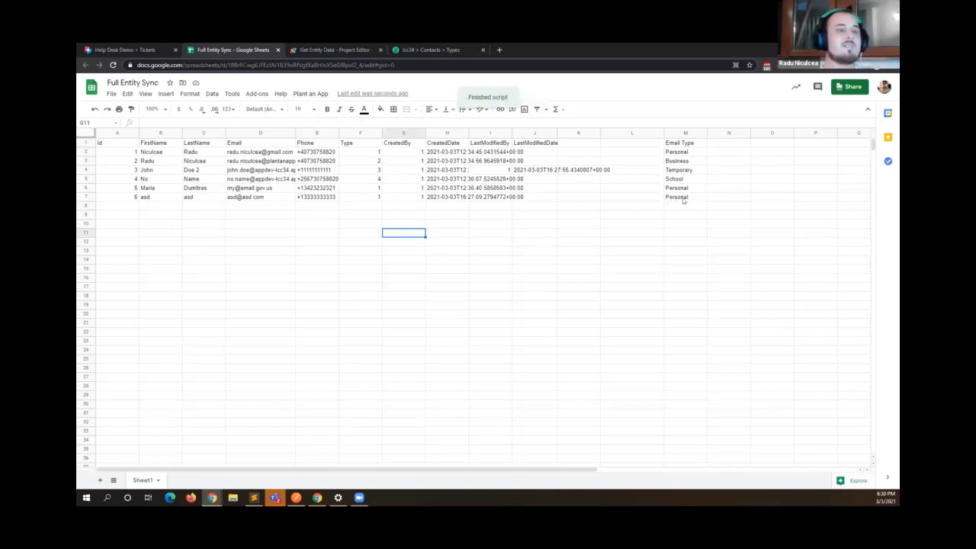
{"action": "left_click", "coordinate": [363, 197]}
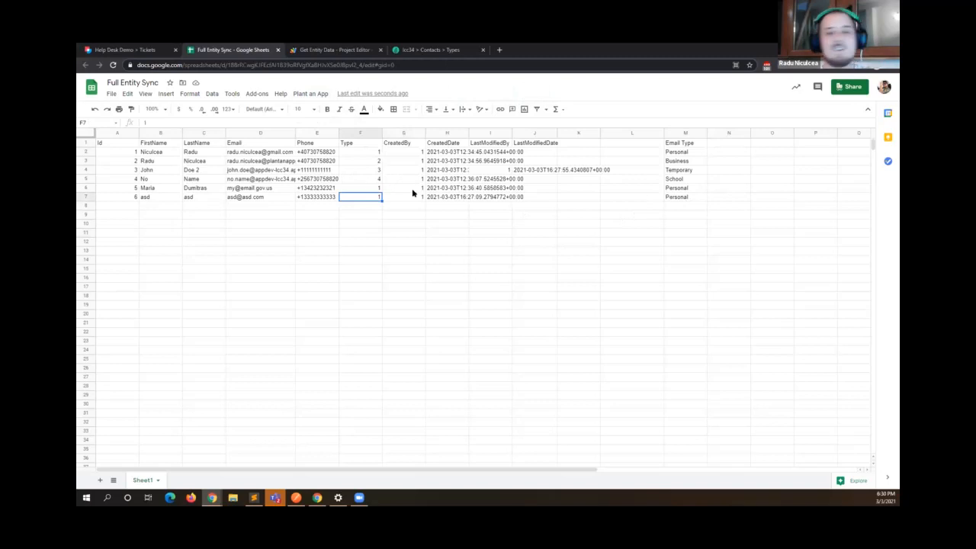
{"action": "left_click", "coordinate": [413, 190]}
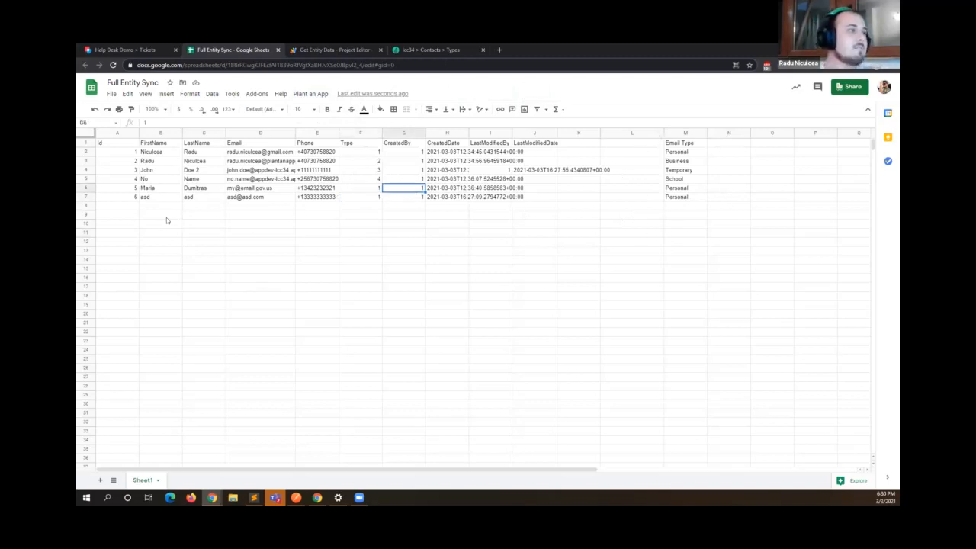
Look over the Apps Script code and open the Plant an App configuration's APIs section to view its endpoints.
{"action": "left_click", "coordinate": [312, 49]}
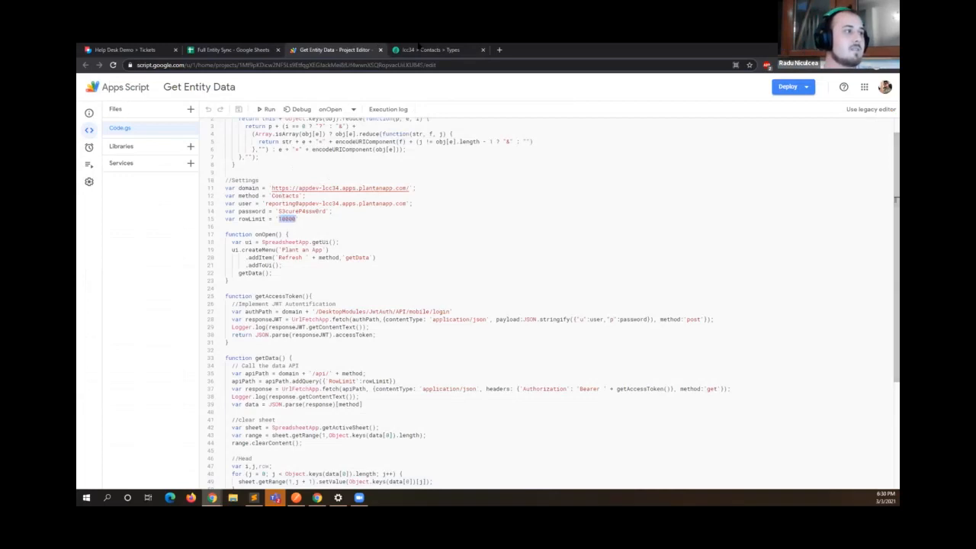
{"action": "left_click", "coordinate": [429, 50]}
{"action": "left_click", "coordinate": [230, 49]}
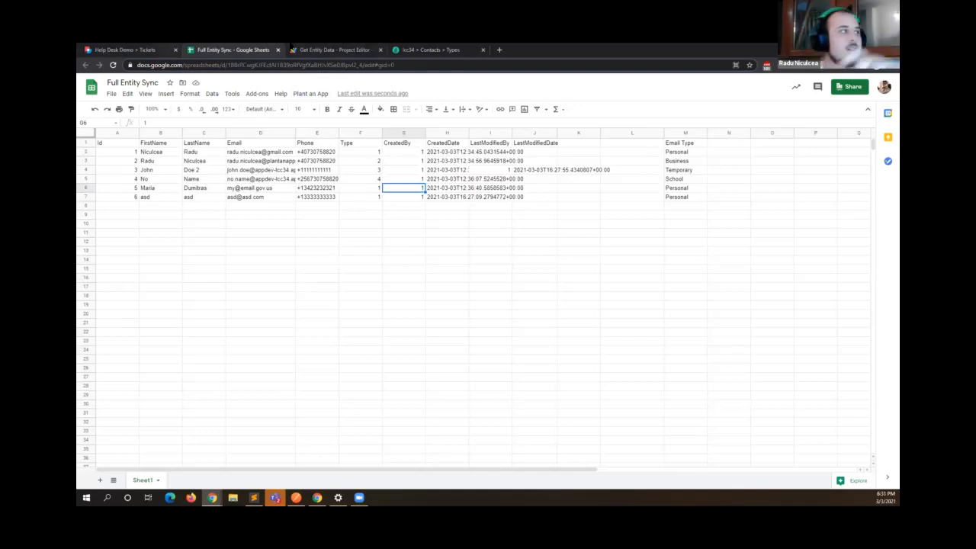
{"action": "left_click", "coordinate": [382, 50]}
{"action": "left_click", "coordinate": [235, 83]}
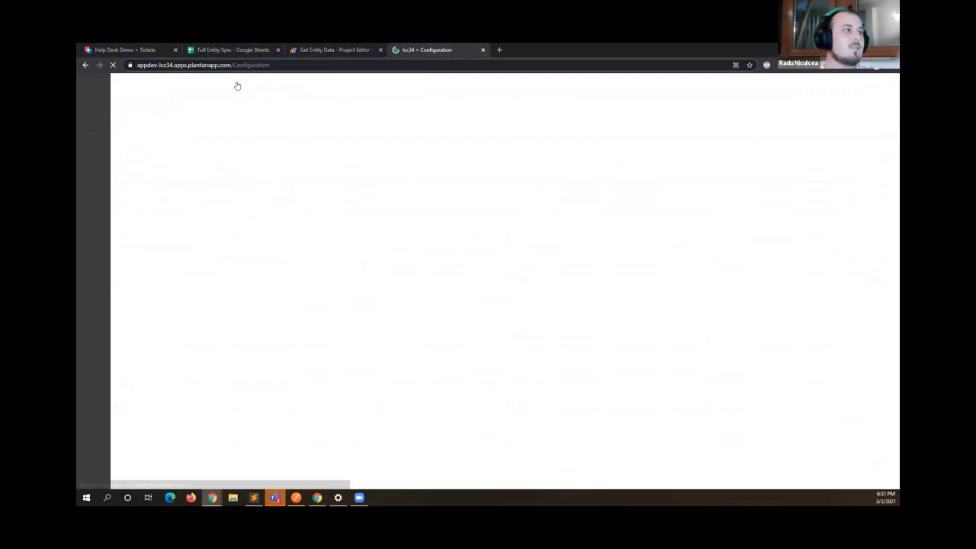
{"action": "left_click", "coordinate": [137, 237]}
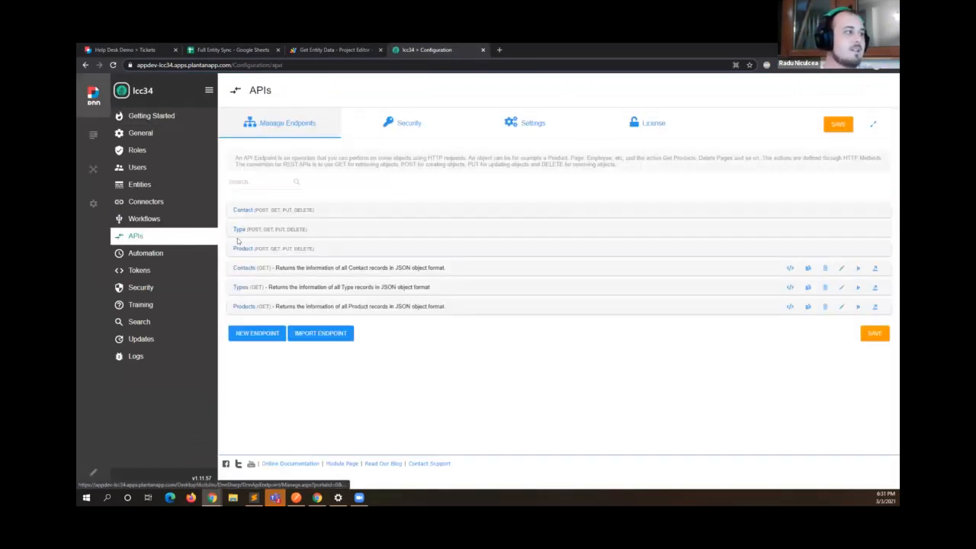
Leave the APIs configuration and open the Contacts page of the Plant an App site.
{"action": "left_click", "coordinate": [227, 47]}
{"action": "left_click", "coordinate": [427, 50]}
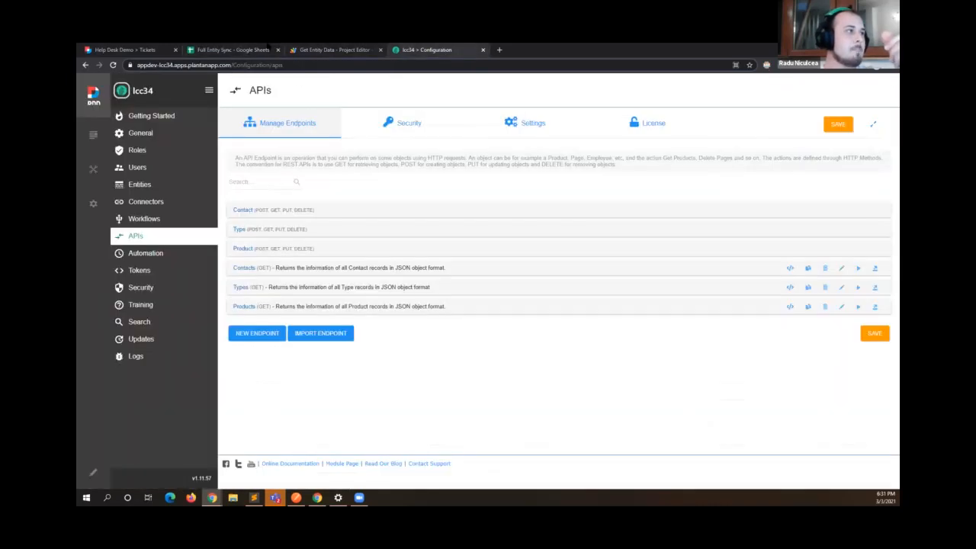
{"action": "left_click", "coordinate": [142, 90]}
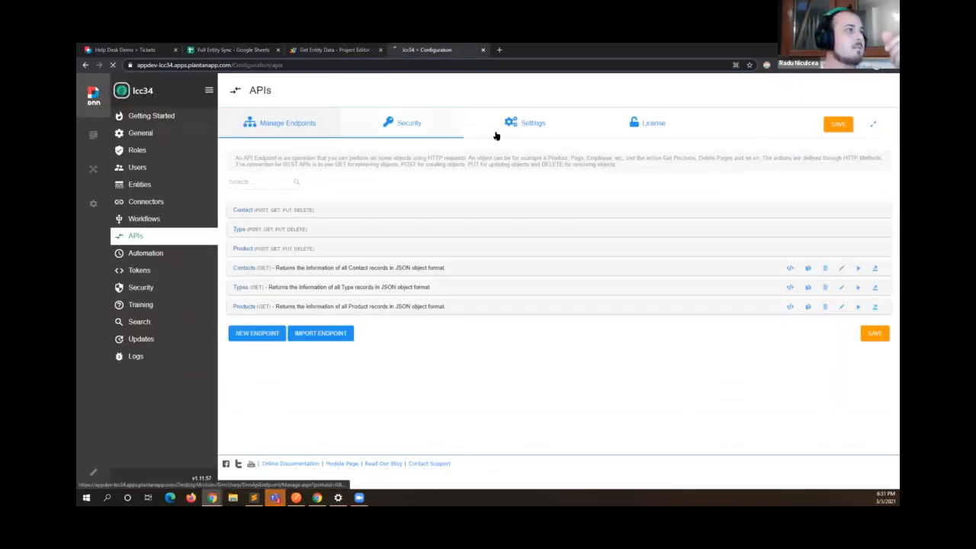
{"action": "left_click", "coordinate": [275, 84]}
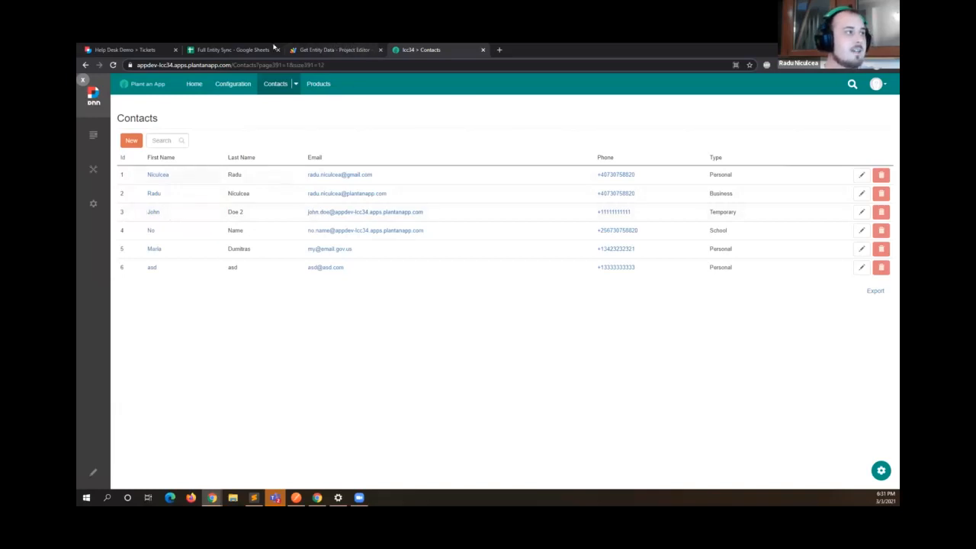
In the Full Entity Sync spreadsheet, try to start an =EXPAND_ formula in cell B11.
{"action": "left_click", "coordinate": [333, 48]}
{"action": "key", "text": "ctrl+shift+Tab"}
{"action": "double_click", "coordinate": [151, 234]}
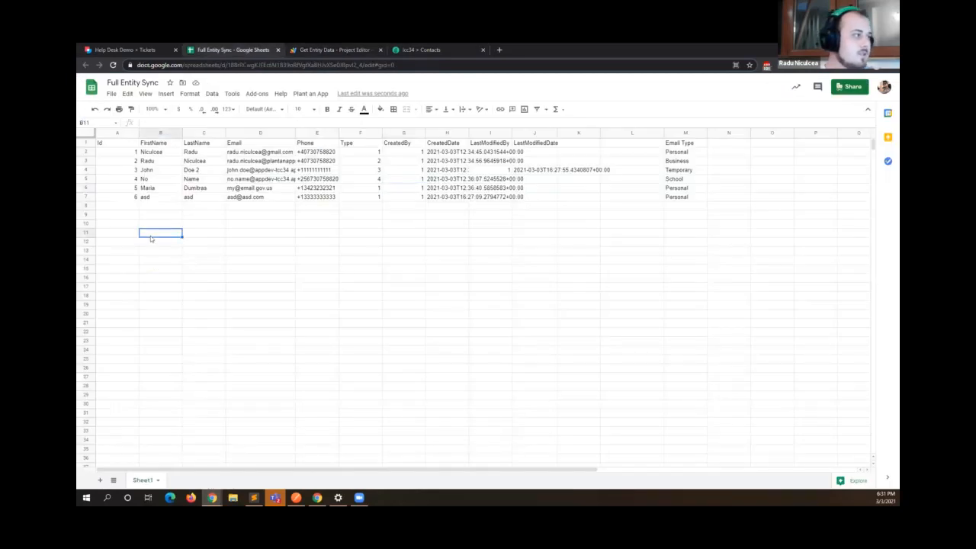
{"action": "left_click", "coordinate": [199, 122]}
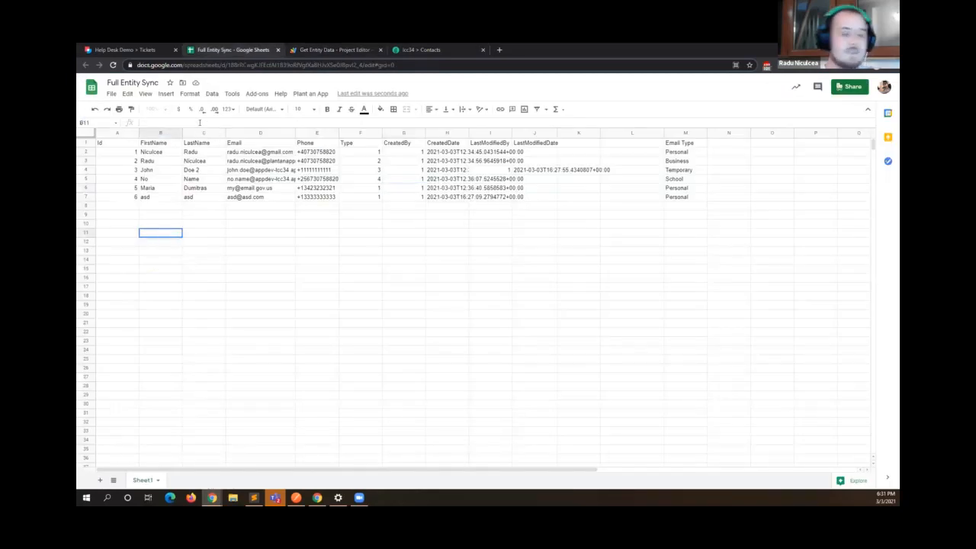
{"action": "type", "text": "=EX"}
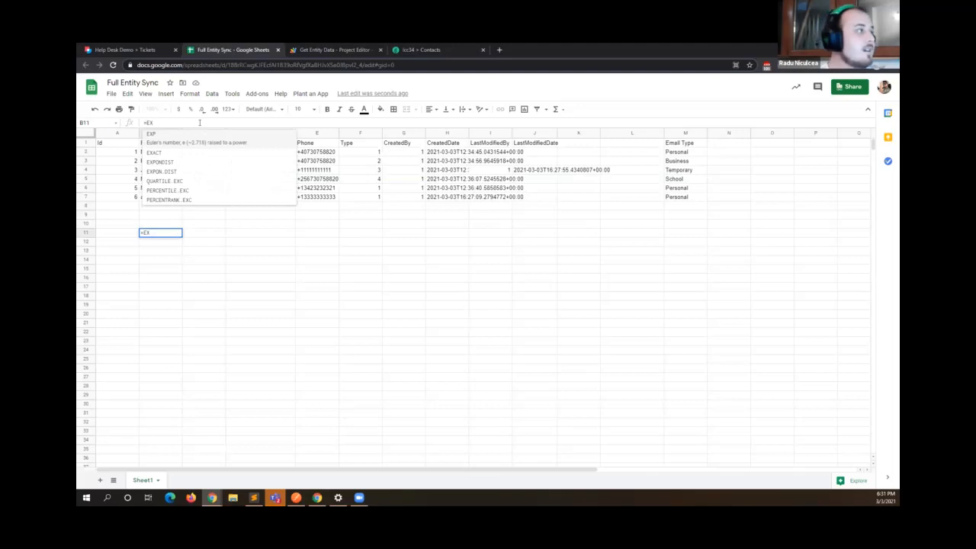
{"action": "type", "text": "PAND_"}
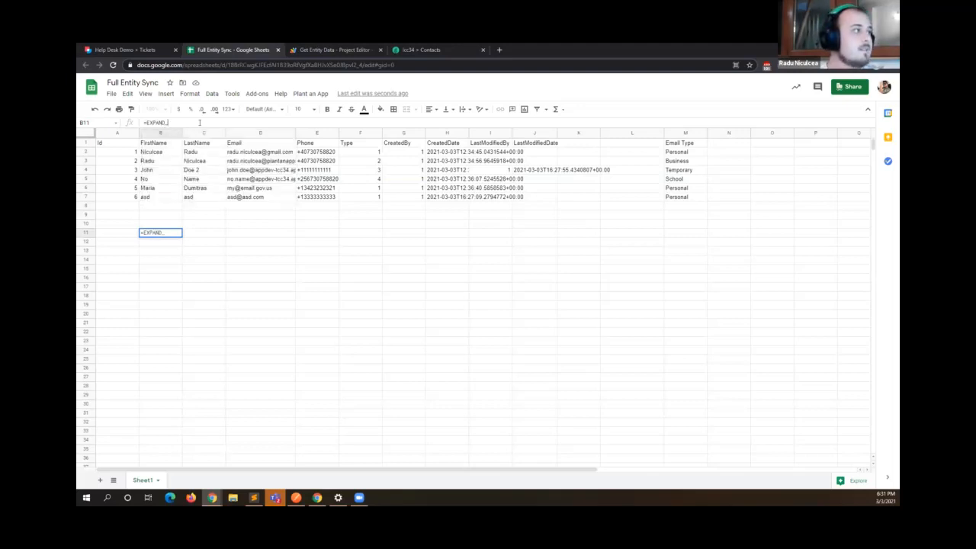
{"action": "left_click", "coordinate": [687, 147]}
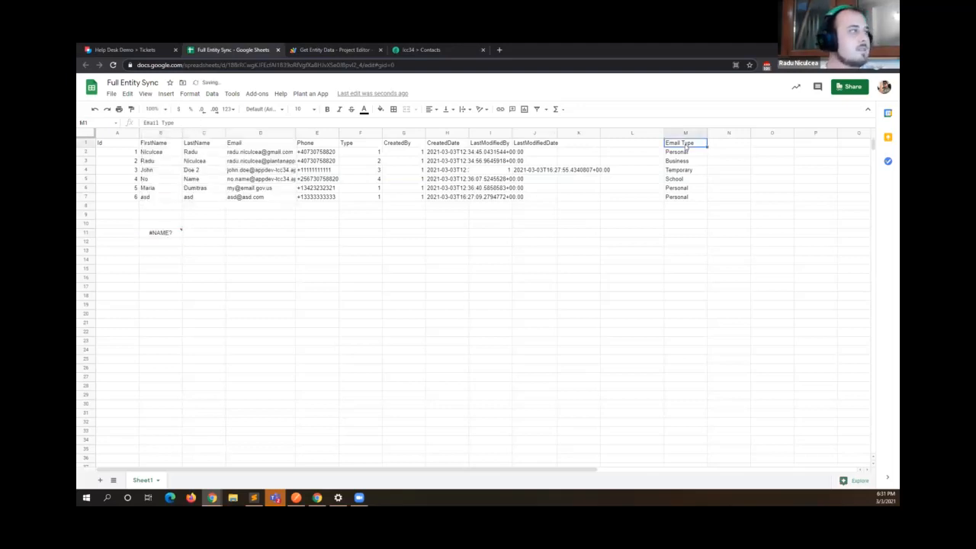
Copy the =EXPAND_ENTITY function name from the formula in M2 into cell B11 and add an opening parenthesis.
{"action": "left_click", "coordinate": [687, 153]}
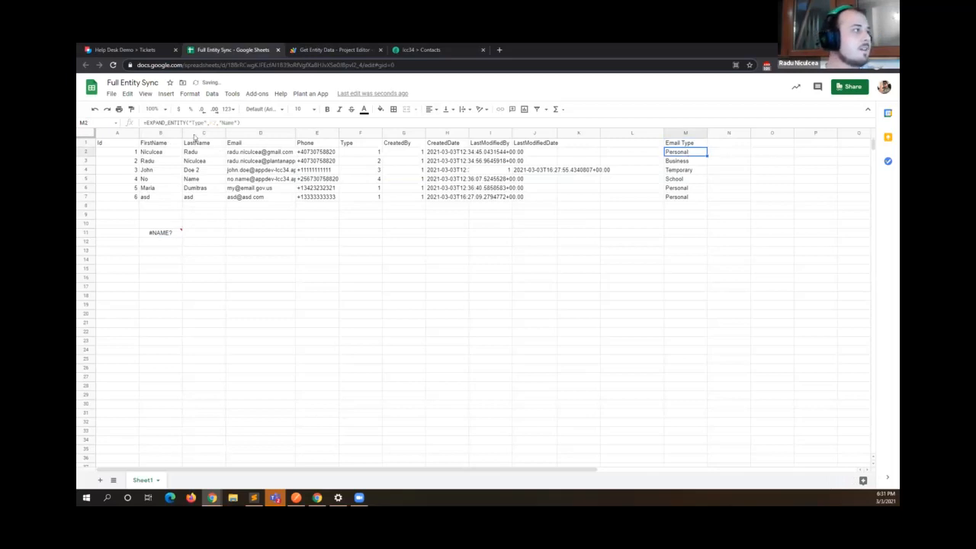
{"action": "left_click_drag", "start_coordinate": [187, 123], "coordinate": [142, 123]}
{"action": "key", "text": "ctrl+c"}
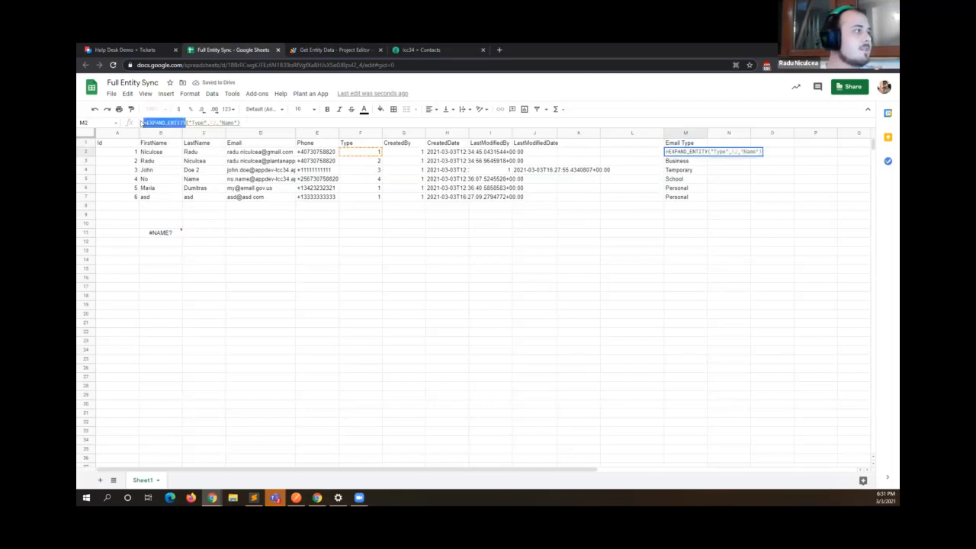
{"action": "left_click", "coordinate": [168, 235]}
{"action": "triple_click", "coordinate": [189, 121]}
{"action": "key", "text": "ctrl+v"}
{"action": "type", "text": "("}
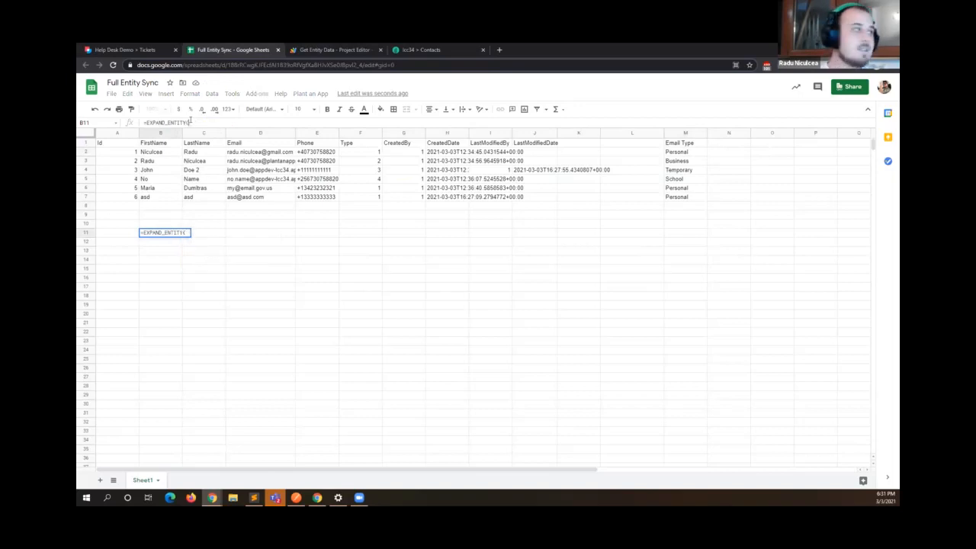
Give the EXPAND_ENTITY formula in B11 the entity name "Contact" and the record id 3.
{"action": "type", "text": "\"\""}
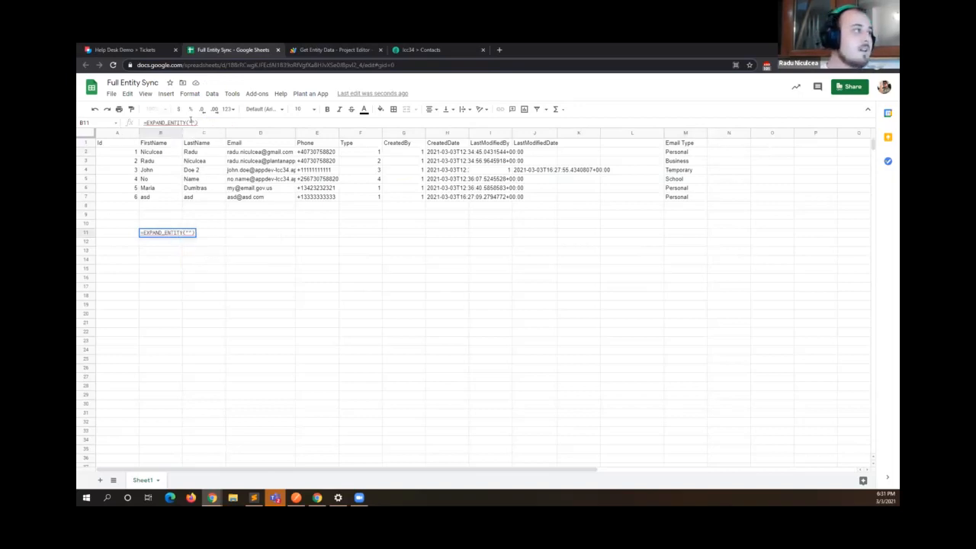
{"action": "type", "text": "Contac"}
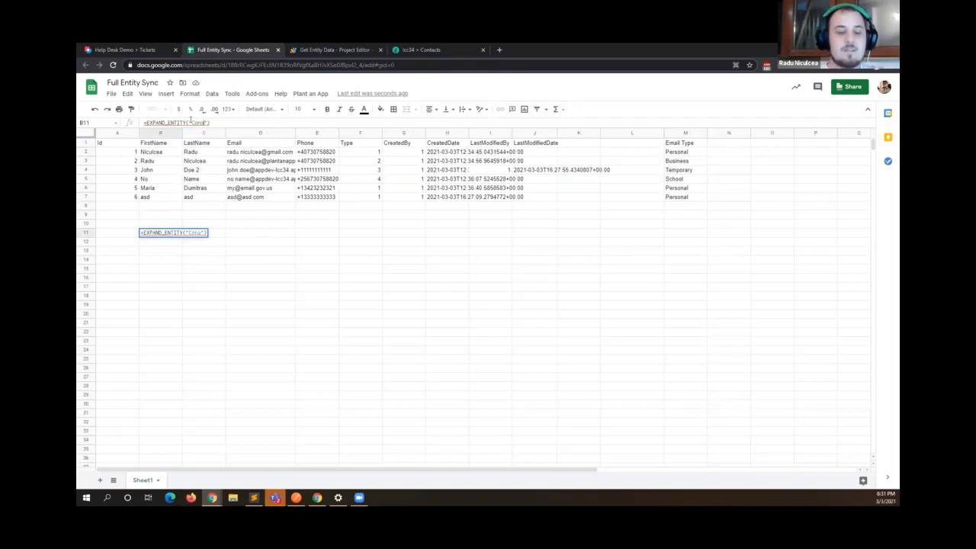
{"action": "key", "text": "BackSpace"}
{"action": "key", "text": "BackSpace"}
{"action": "key", "text": "BackSpace"}
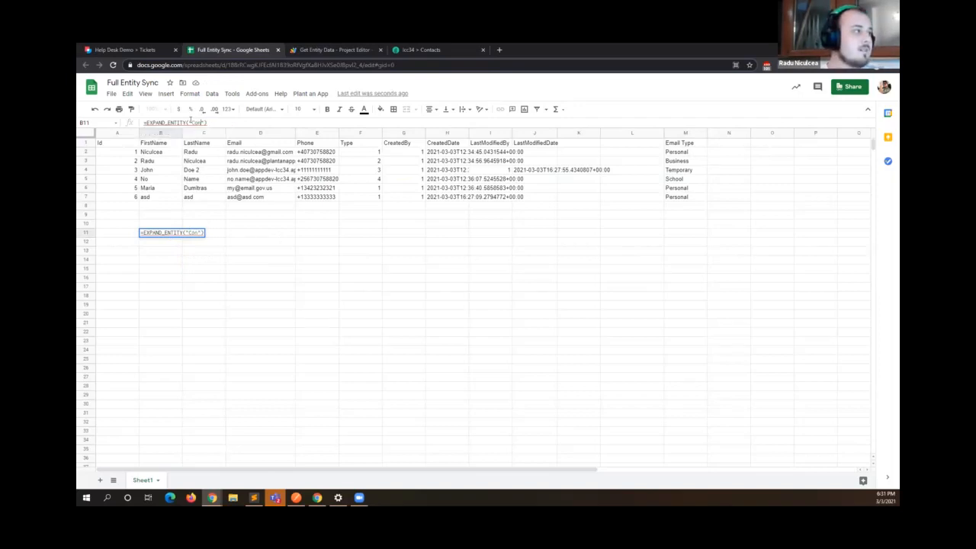
{"action": "type", "text": "tact\""}
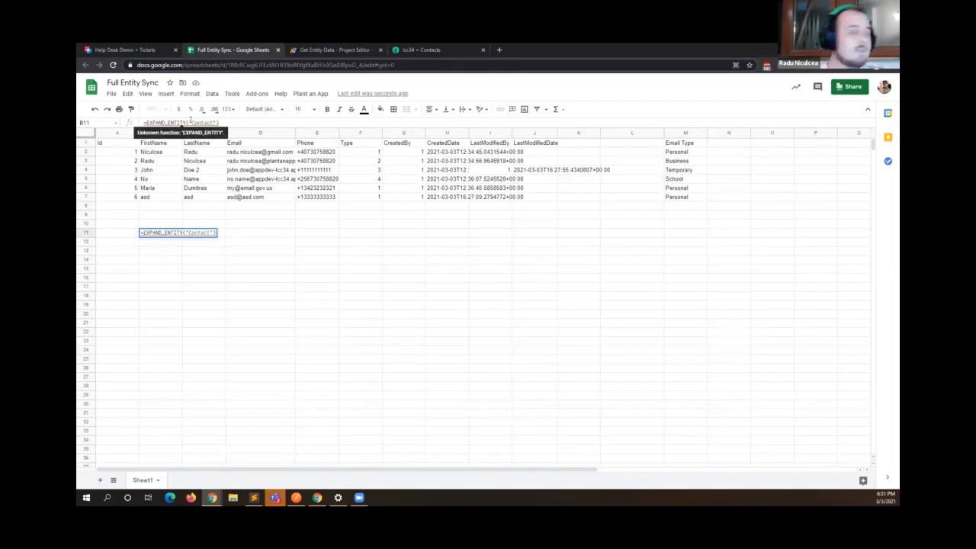
{"action": "type", "text": ","}
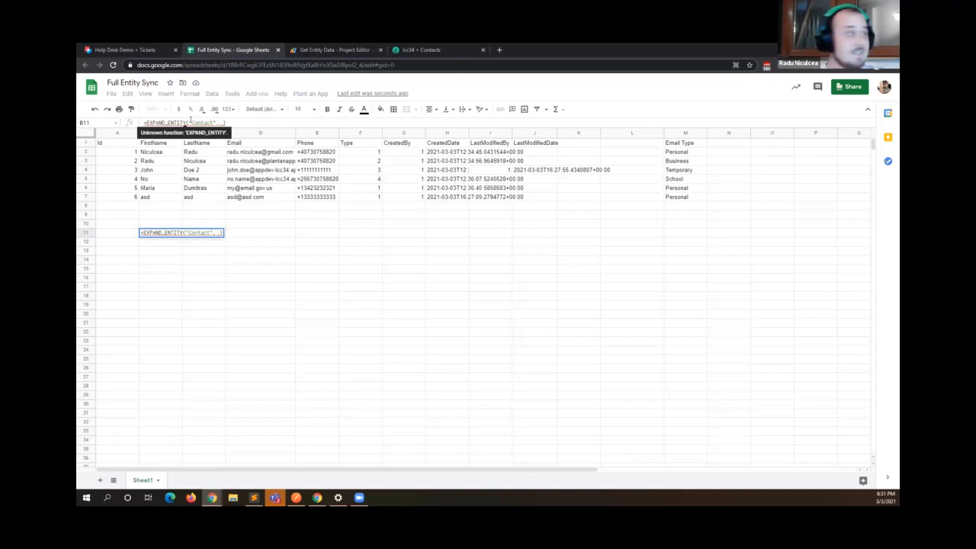
{"action": "key", "text": "BackSpace"}
{"action": "type", "text": "1"}
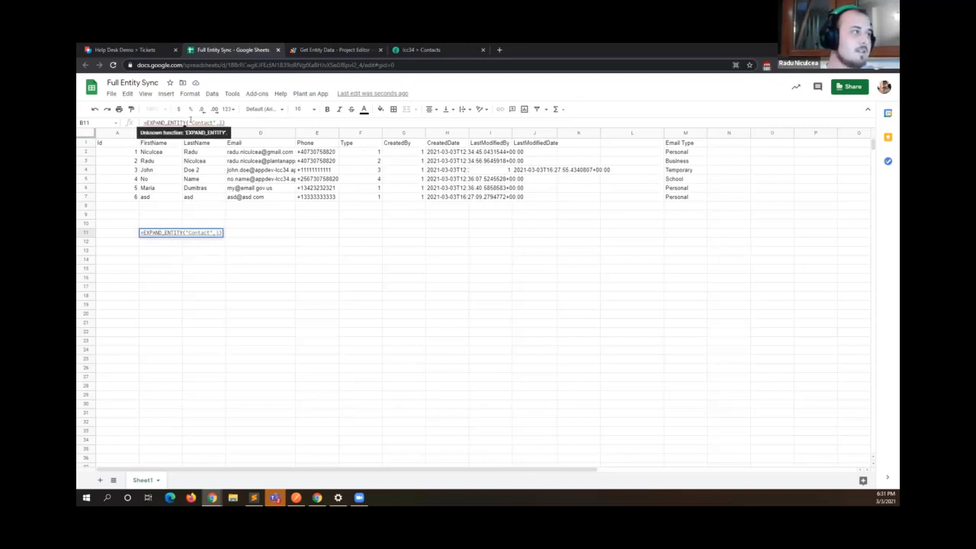
Complete the B11 formula with the property "Email" and check the value it returns.
{"action": "type", "text": ",\"\""}
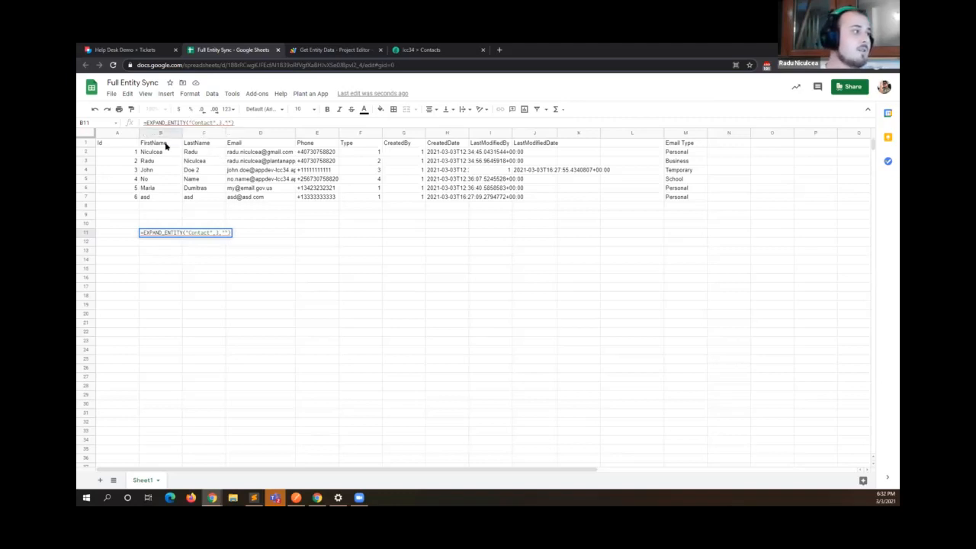
{"action": "left_click", "coordinate": [226, 122]}
{"action": "type", "text": "Email"}
{"action": "left_click", "coordinate": [290, 239]}
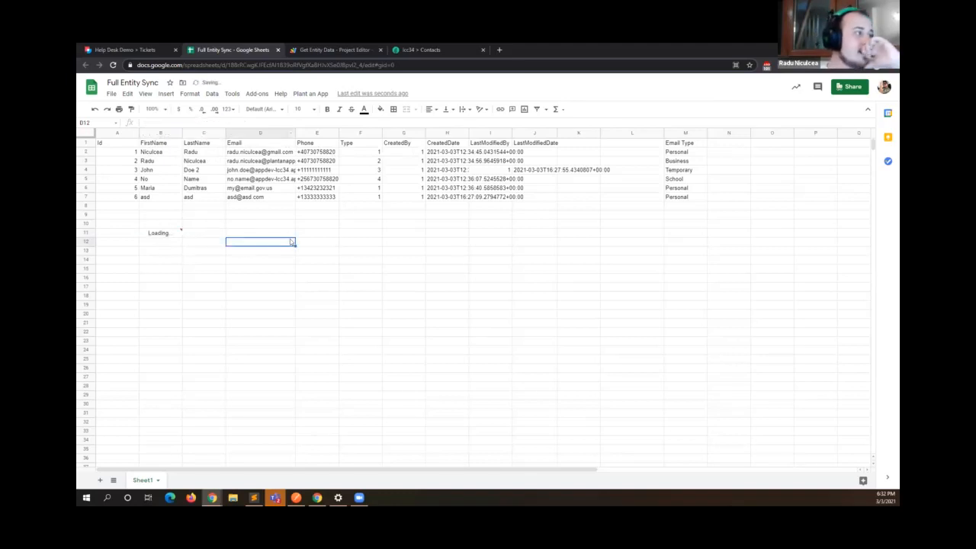
{"action": "mouse_move", "coordinate": [156, 239]}
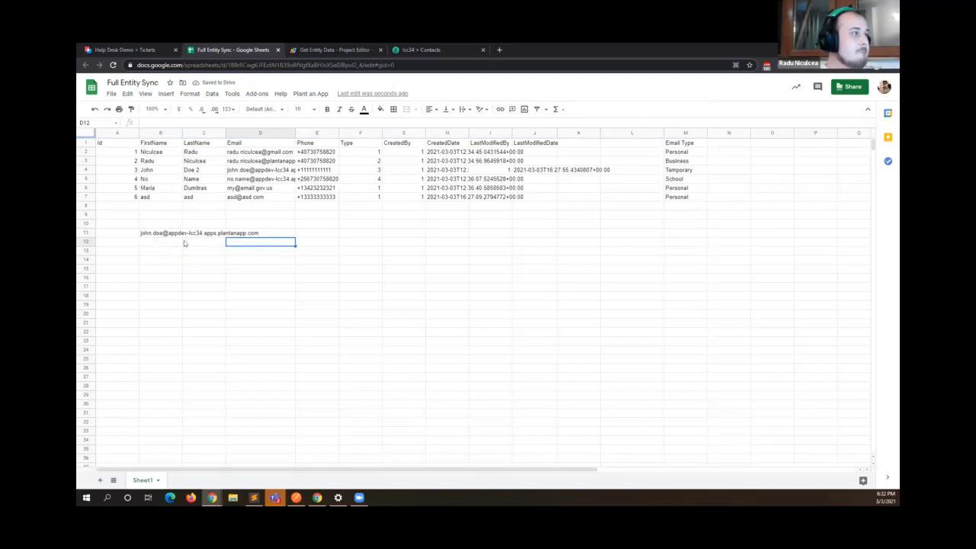
{"action": "left_click", "coordinate": [212, 276]}
{"action": "left_click", "coordinate": [147, 233]}
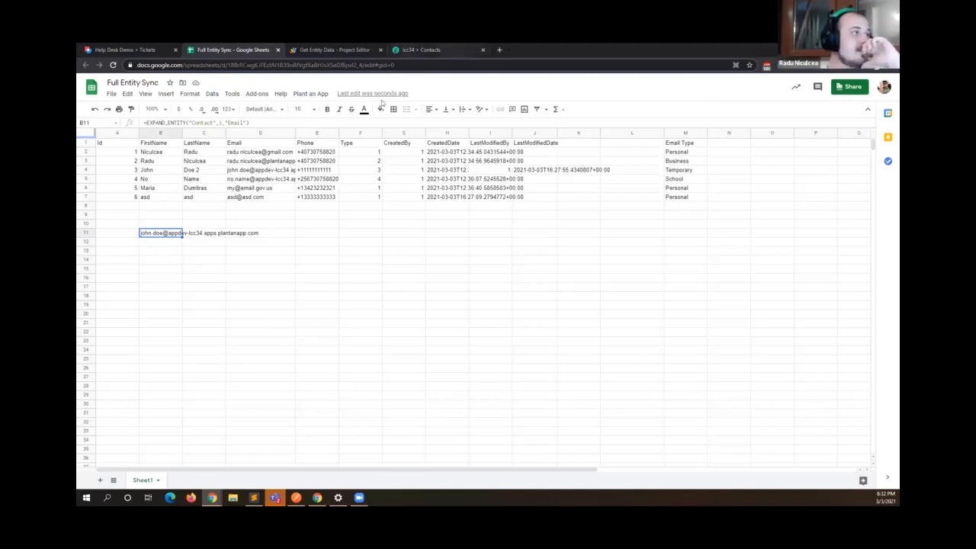
Examine the EXPAND_ENTITY function in the Get Entity Data Apps Script project, including its Logger.log line.
{"action": "left_click", "coordinate": [336, 50]}
{"action": "scroll", "coordinate": [362, 280], "scroll_direction": "down", "scroll_amount": 5}
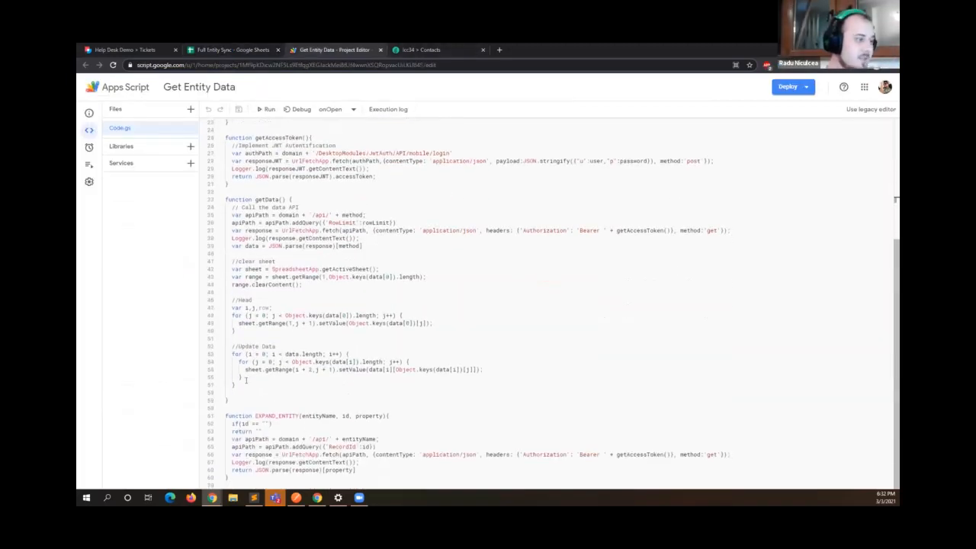
{"action": "left_click_drag", "start_coordinate": [225, 415], "coordinate": [227, 478]}
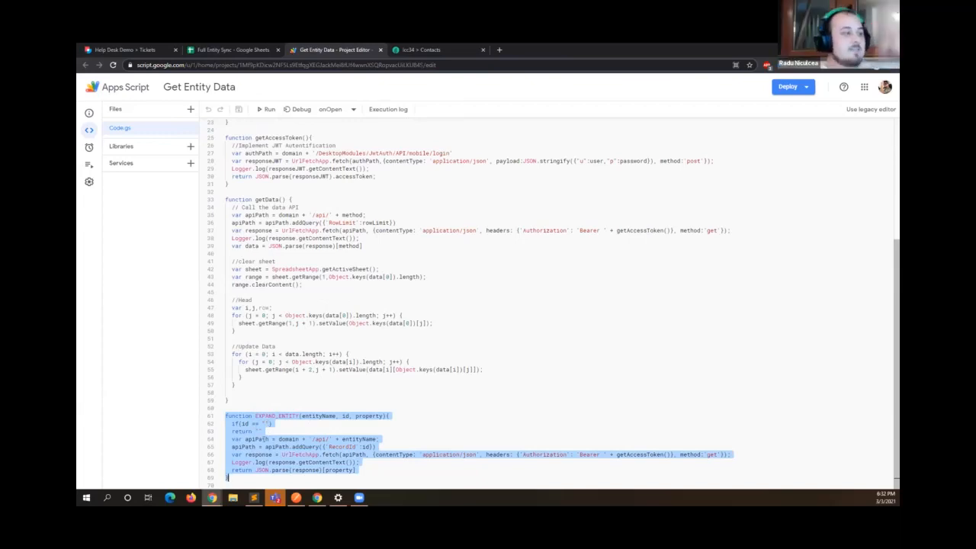
{"action": "left_click_drag", "start_coordinate": [232, 462], "coordinate": [360, 462]}
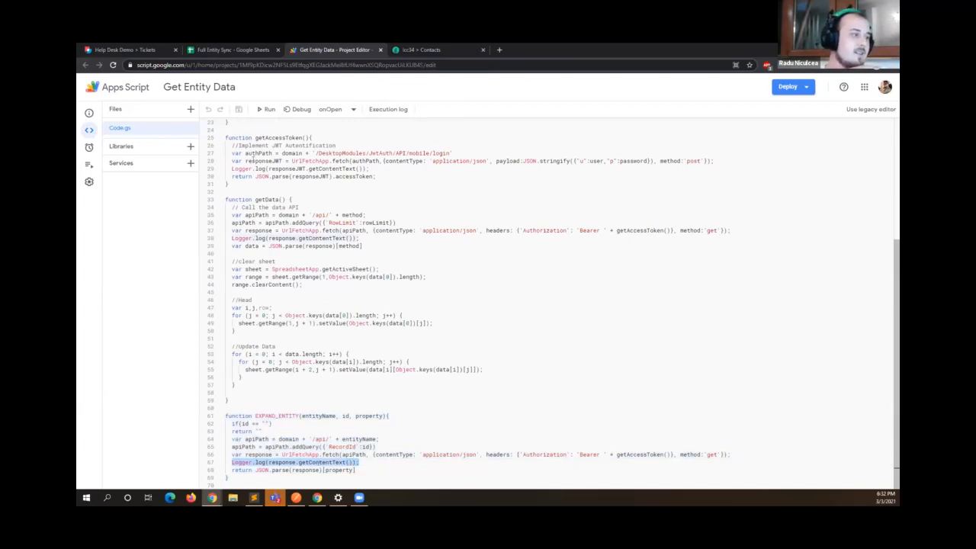
Run the onOpen function and compare its execution log with the code down to EXPAND_ENTITY.
{"action": "left_click", "coordinate": [261, 109]}
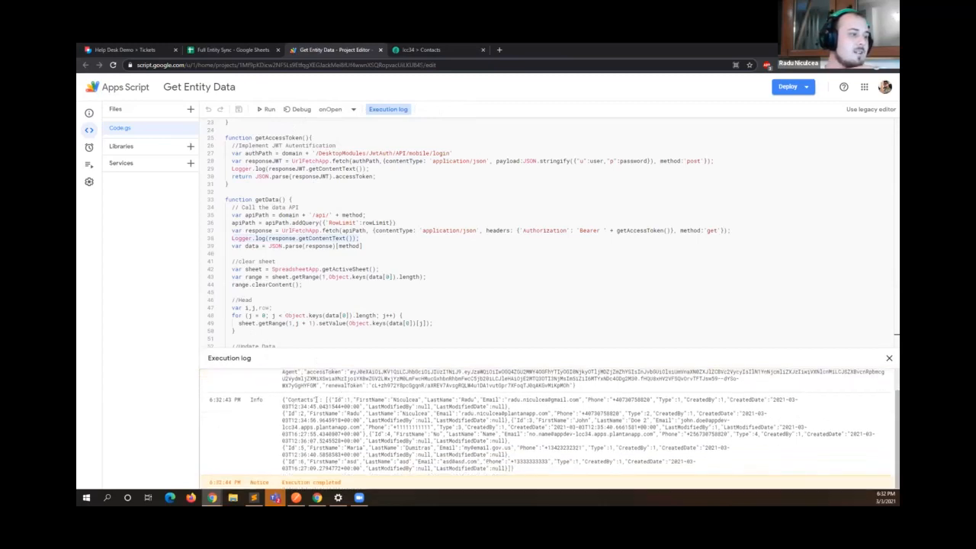
{"action": "scroll", "coordinate": [304, 256], "scroll_direction": "down", "scroll_amount": 1}
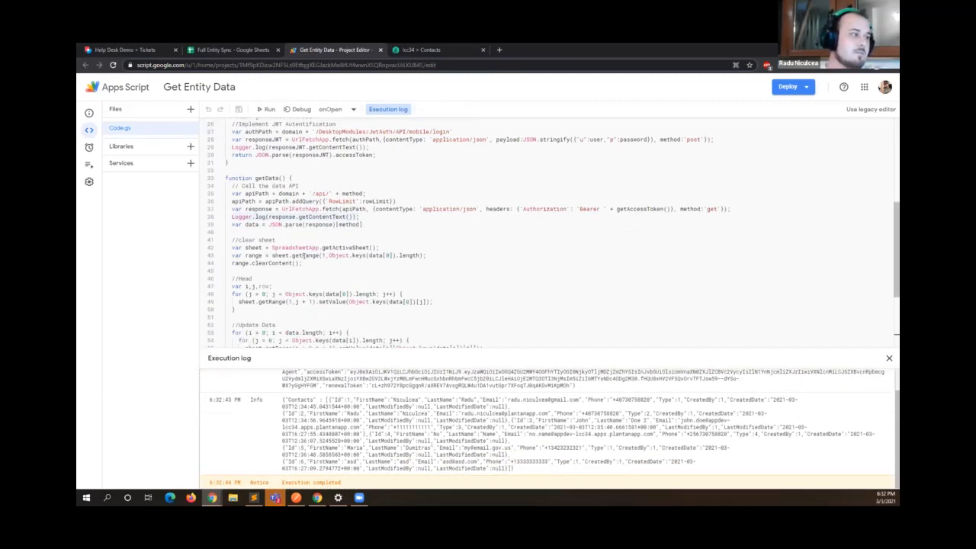
{"action": "scroll", "coordinate": [304, 256], "scroll_direction": "down", "scroll_amount": 5}
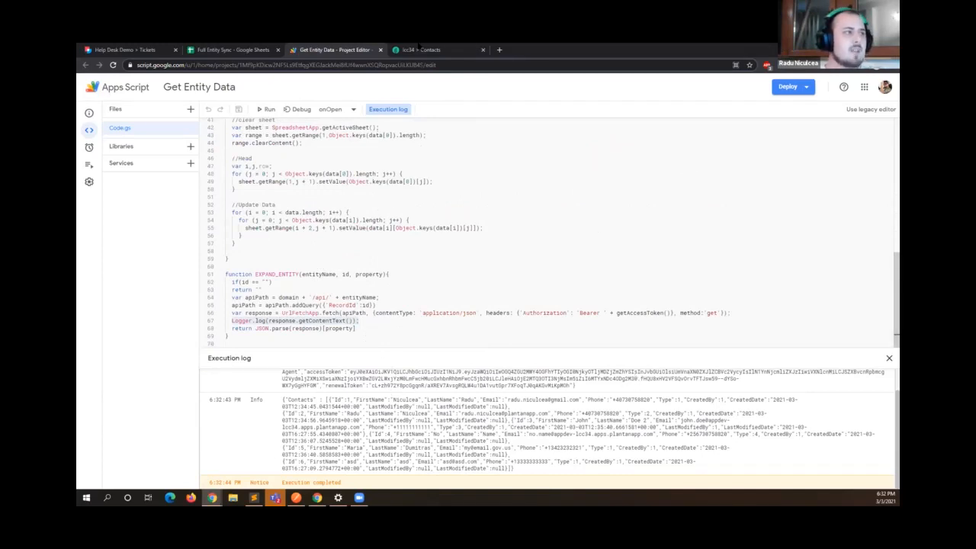
Return to the Full Entity Sync spreadsheet, and close it along with the Get Entity Data Apps Script project.
{"action": "left_click", "coordinate": [431, 50]}
{"action": "left_click", "coordinate": [317, 49]}
{"action": "left_click", "coordinate": [257, 47]}
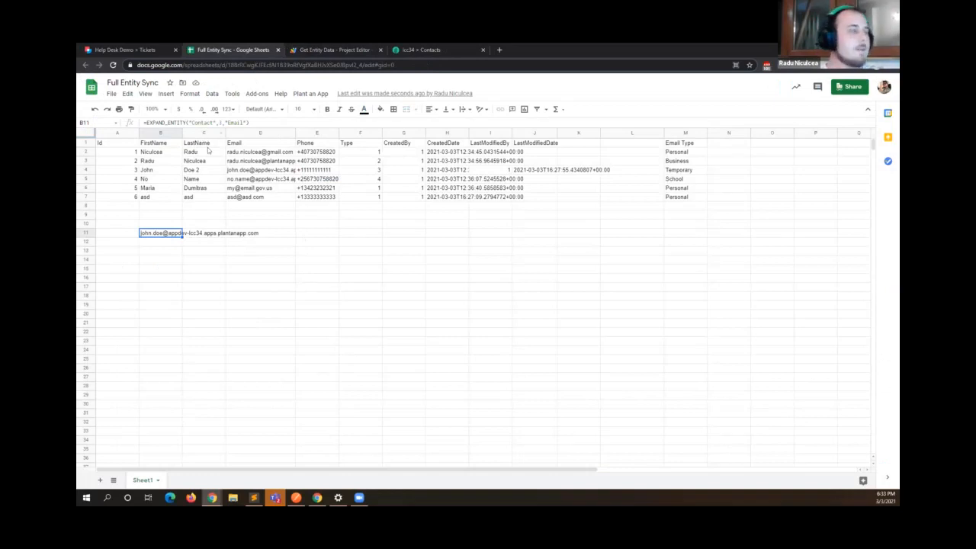
{"action": "left_click", "coordinate": [190, 252]}
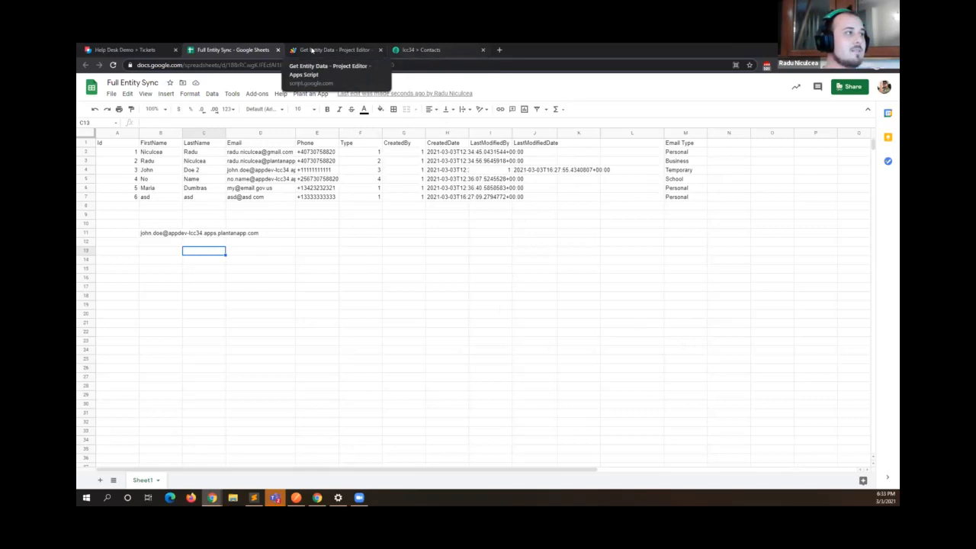
{"action": "left_click", "coordinate": [278, 50]}
{"action": "left_click", "coordinate": [278, 51]}
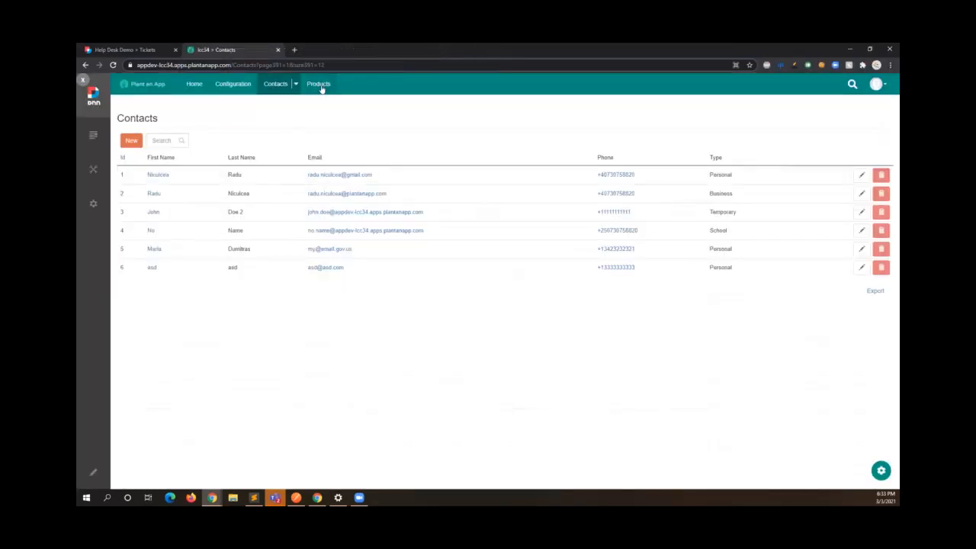
Open the Product entity in the Plant an App configuration and examine its properties, including RemoteId.
{"action": "left_click", "coordinate": [231, 88]}
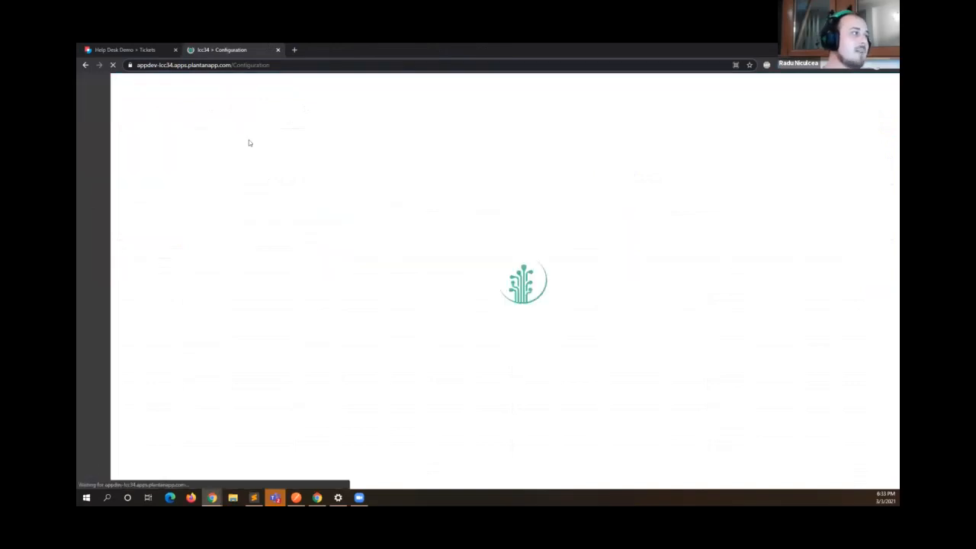
{"action": "left_click", "coordinate": [170, 184]}
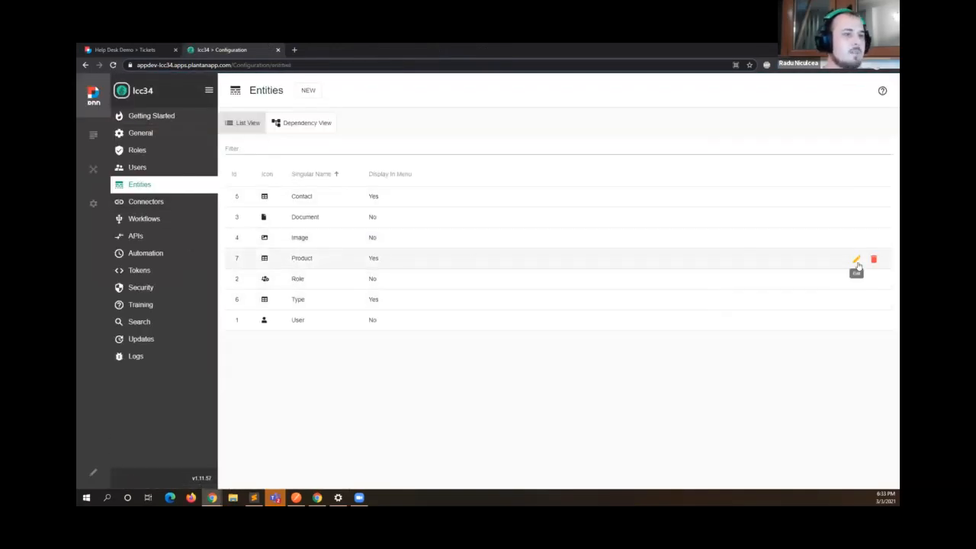
{"action": "left_click", "coordinate": [856, 261]}
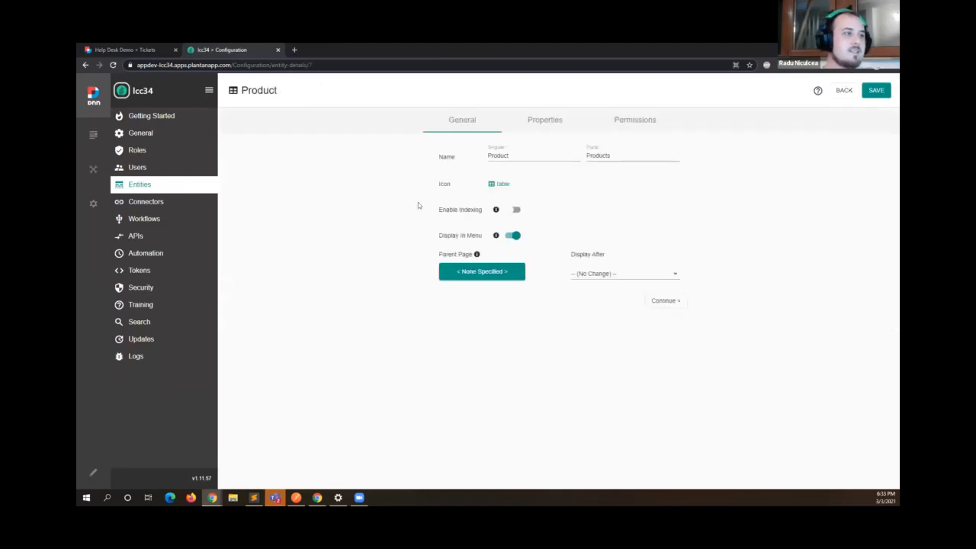
{"action": "left_click", "coordinate": [545, 125]}
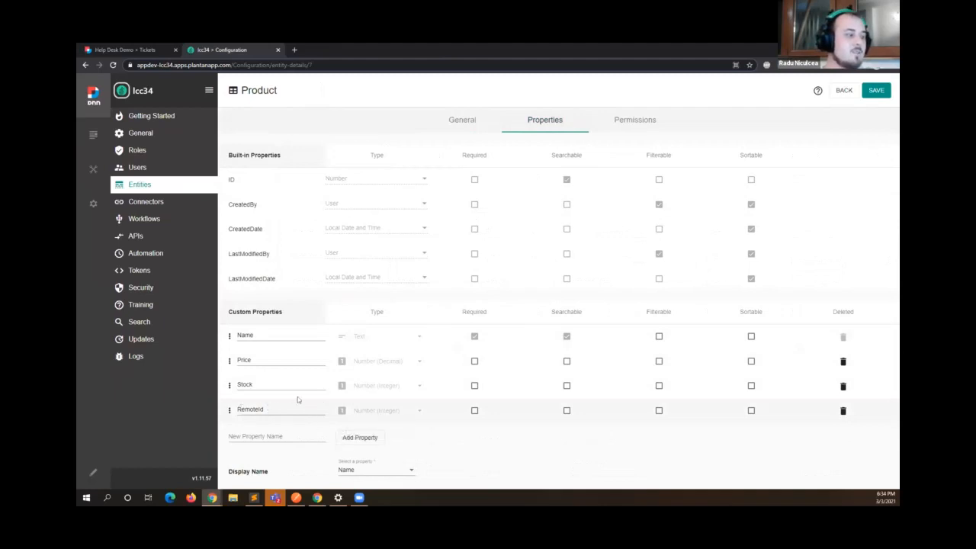
{"action": "double_click", "coordinate": [250, 409]}
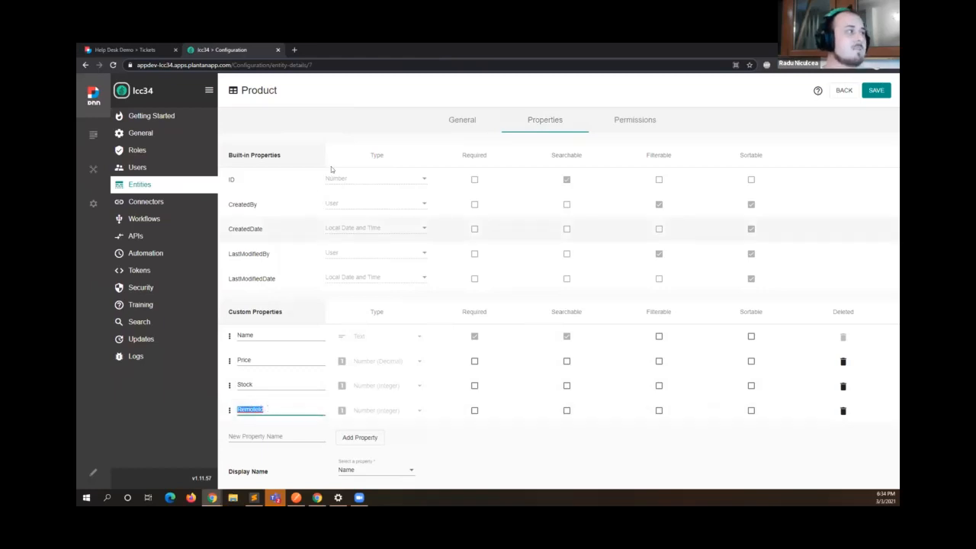
View the Products page of the Plant an App site and bring up the Simple Products spreadsheet in Google Sheets.
{"action": "left_click", "coordinate": [147, 90]}
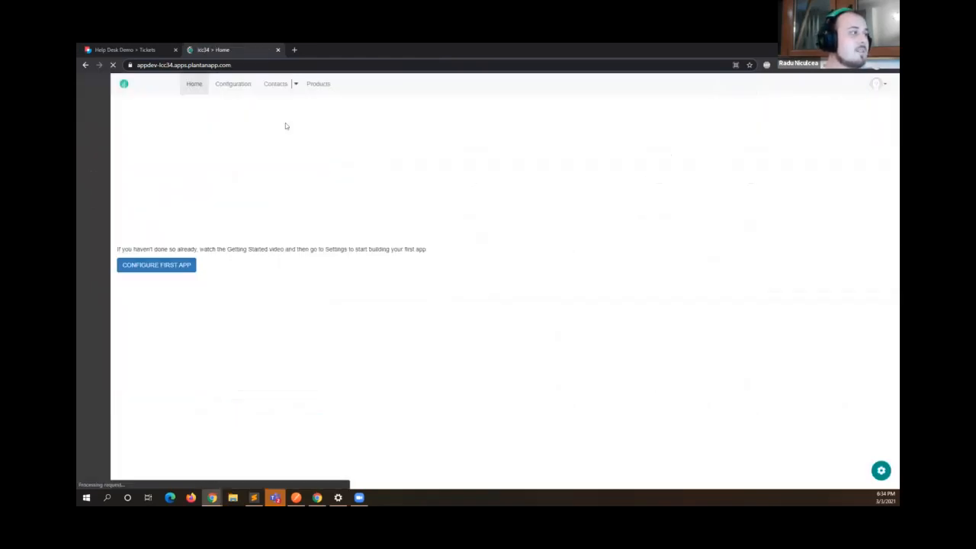
{"action": "left_click", "coordinate": [318, 83]}
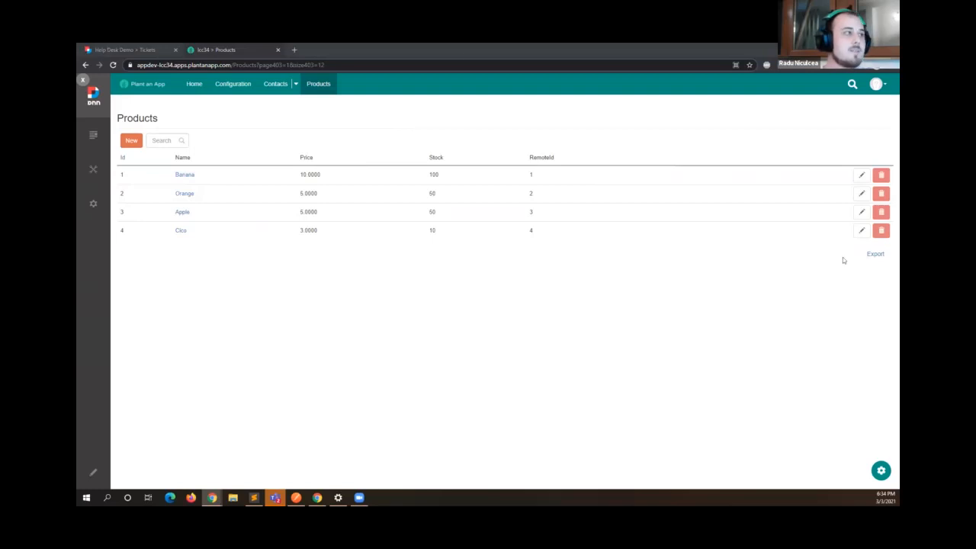
{"action": "left_click", "coordinate": [875, 254]}
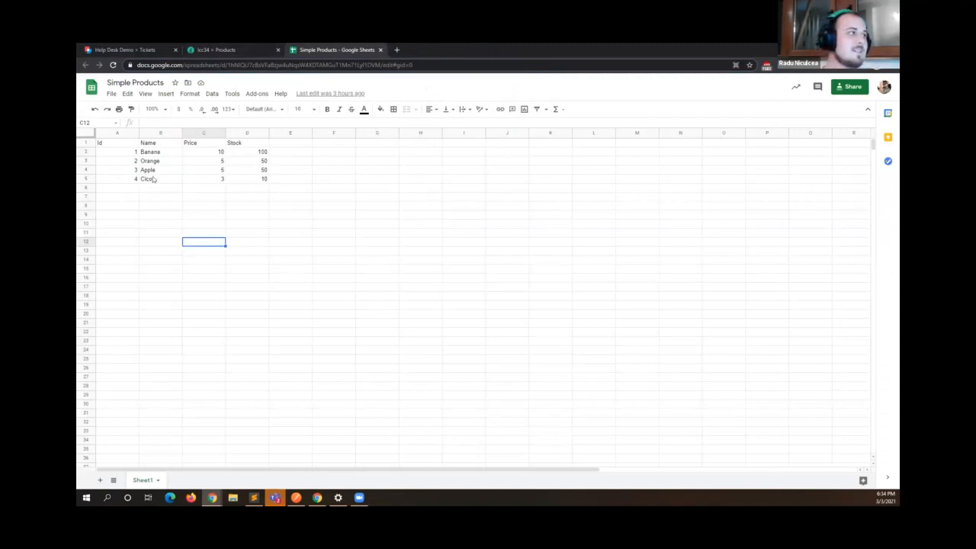
Open the Automation configuration containing the Sync Products job, and check the Simple Products spreadsheet against it.
{"action": "left_click", "coordinate": [204, 50]}
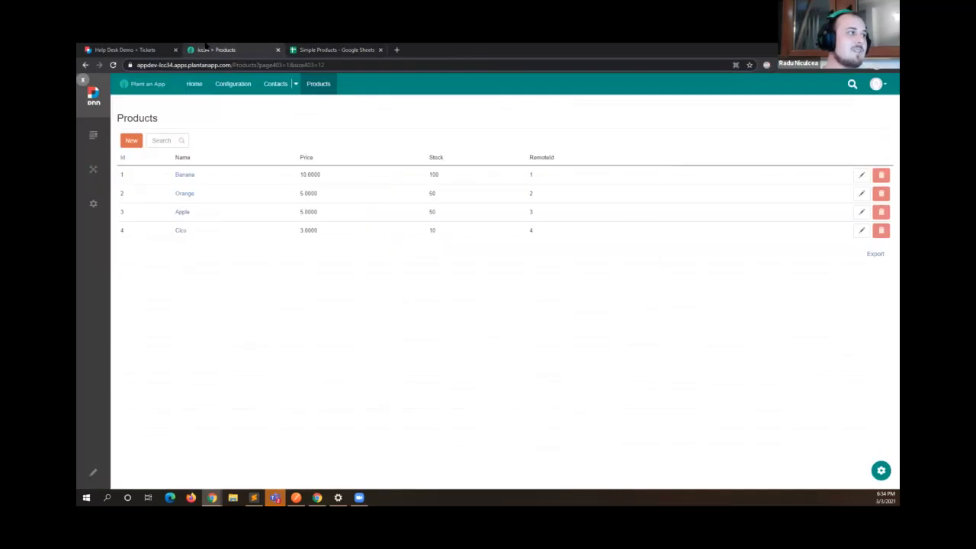
{"action": "left_click", "coordinate": [231, 86]}
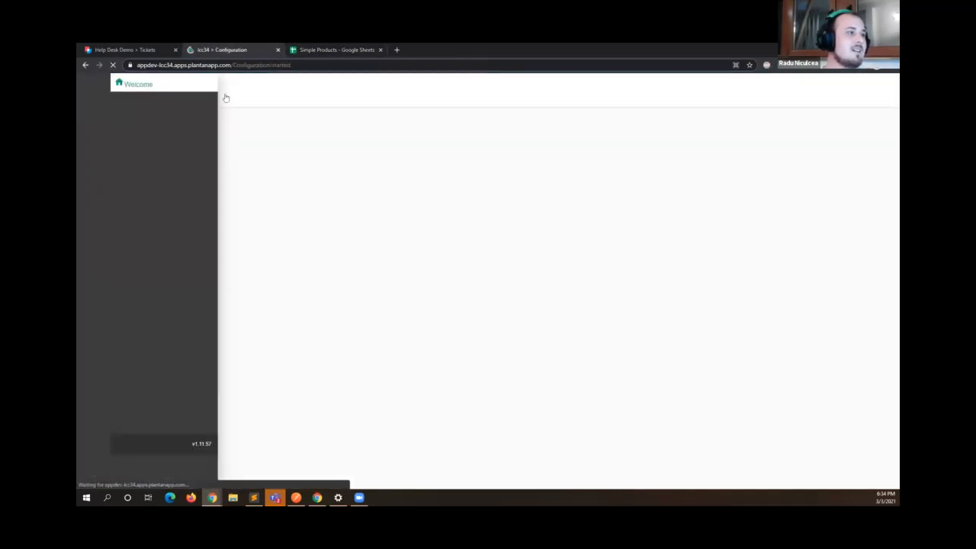
{"action": "left_click", "coordinate": [156, 253]}
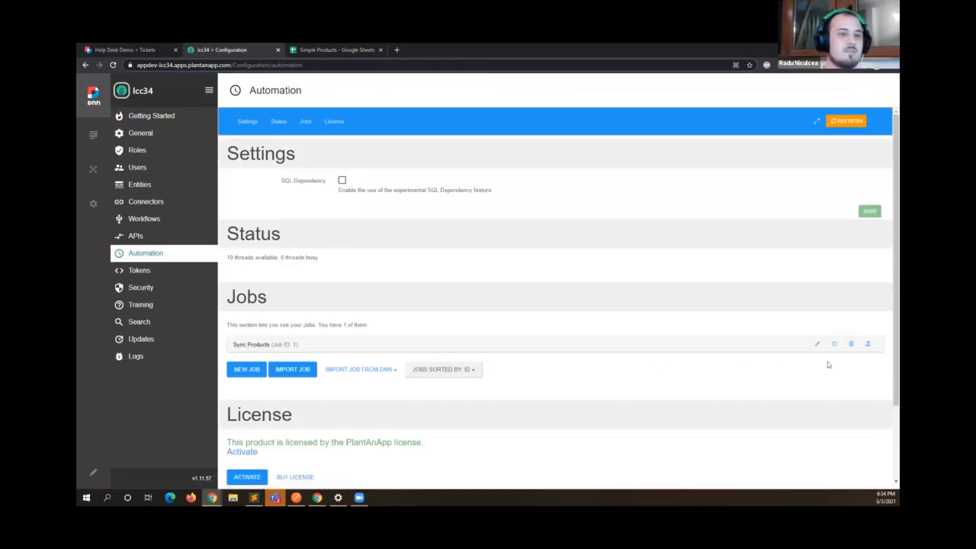
{"action": "left_click", "coordinate": [336, 49]}
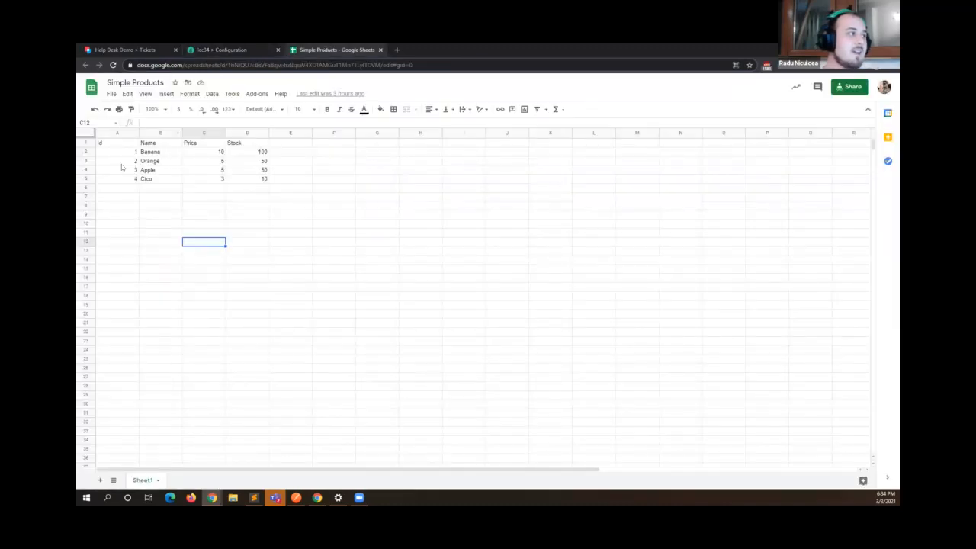
{"action": "left_click", "coordinate": [212, 48]}
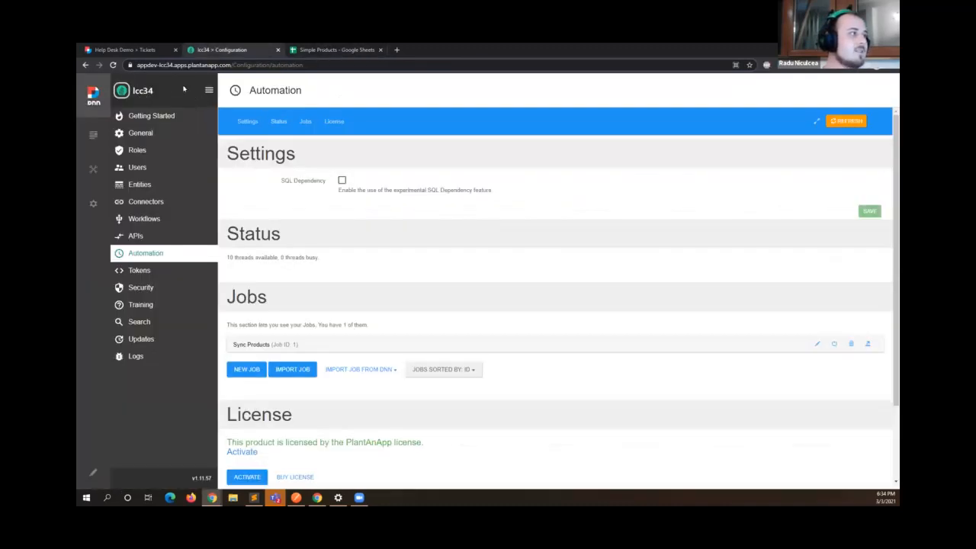
Open the lcc34 site in a separate browser tab, close the Help Desk Demo tab, and show the Products page.
{"action": "middle_click", "coordinate": [144, 92]}
{"action": "left_click", "coordinate": [315, 48]}
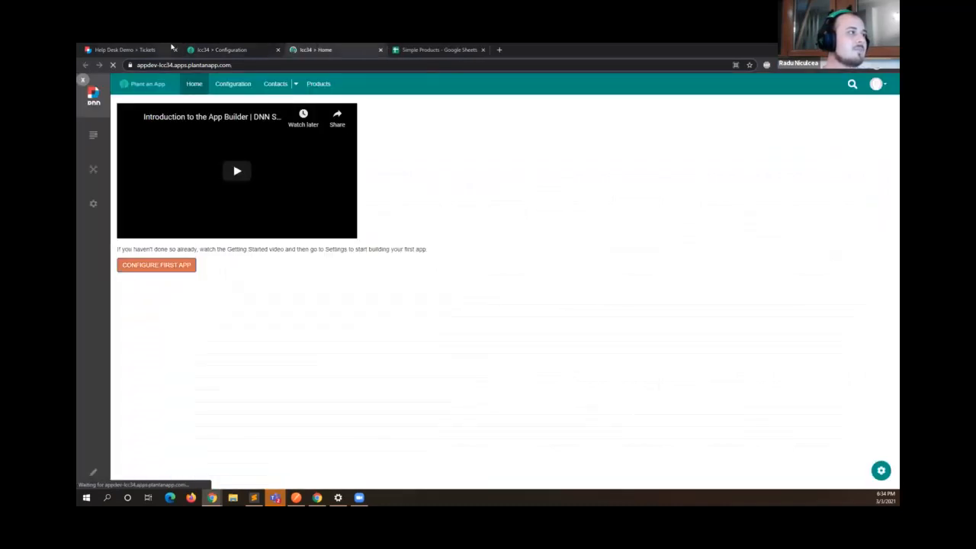
{"action": "left_click", "coordinate": [175, 49]}
{"action": "left_click", "coordinate": [318, 84]}
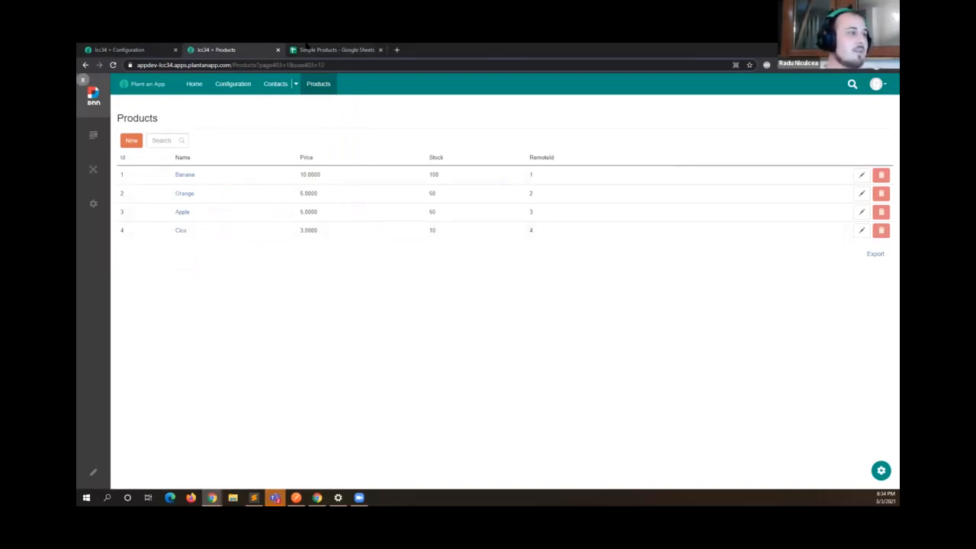
Rename the product with Id 4 in the Simple Products spreadsheet to Mango.
{"action": "left_click", "coordinate": [304, 48]}
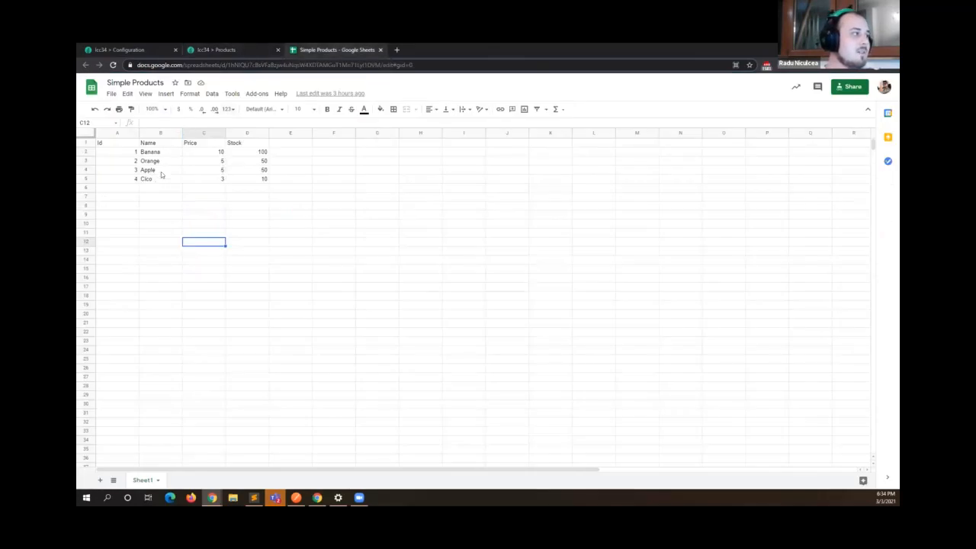
{"action": "left_click", "coordinate": [161, 173]}
{"action": "double_click", "coordinate": [159, 179]}
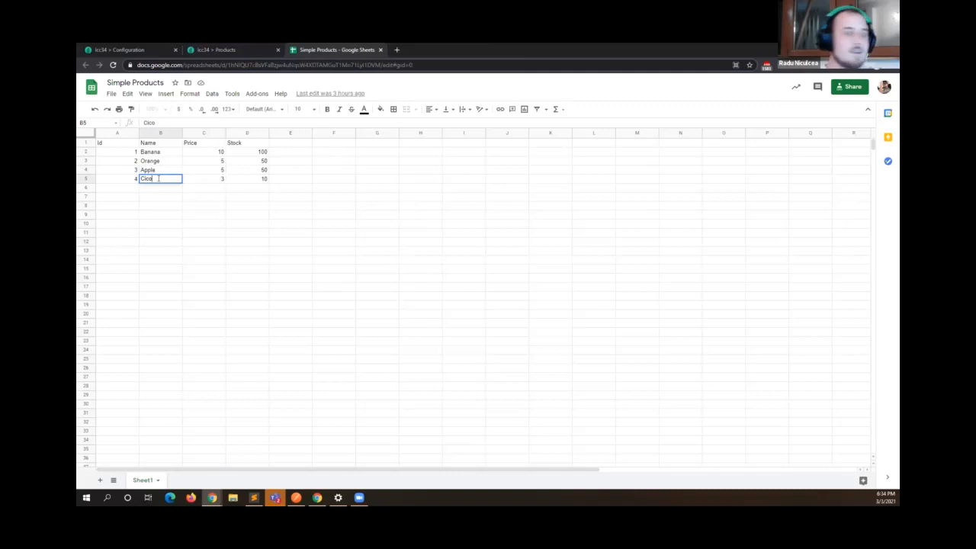
{"action": "key", "text": "BackSpace"}
{"action": "key", "text": "BackSpace"}
{"action": "key", "text": "BackSpace"}
{"action": "key", "text": "BackSpace"}
{"action": "type", "text": "Mango"}
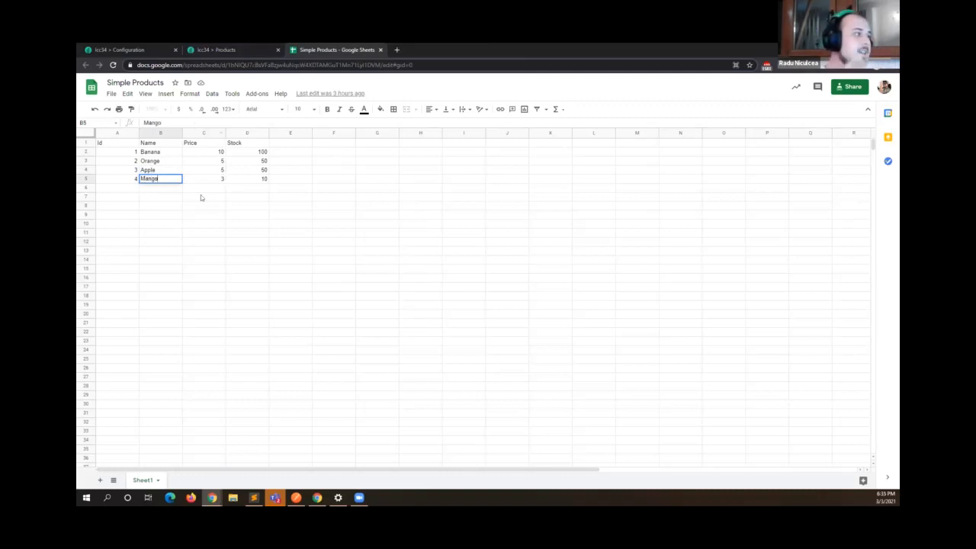
{"action": "left_click", "coordinate": [163, 199]}
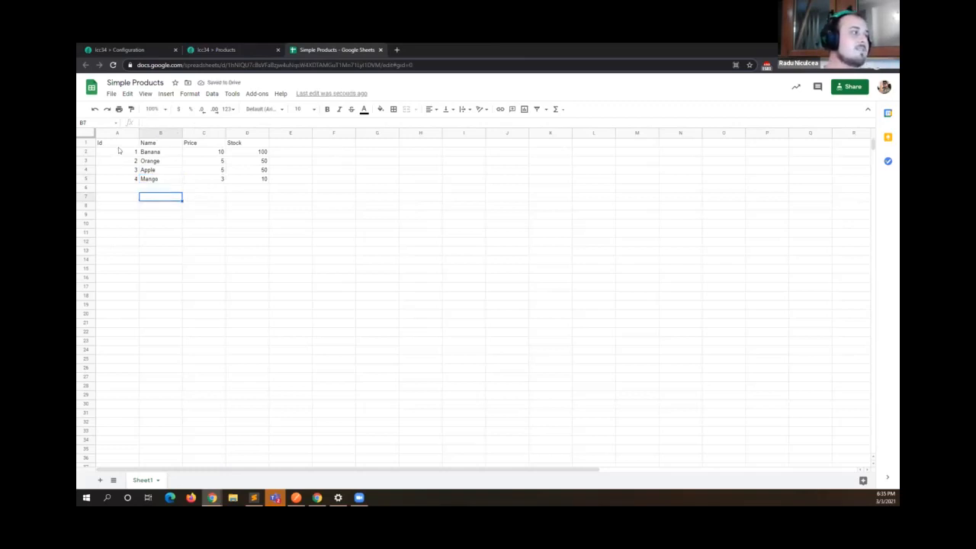
{"action": "left_click", "coordinate": [120, 180]}
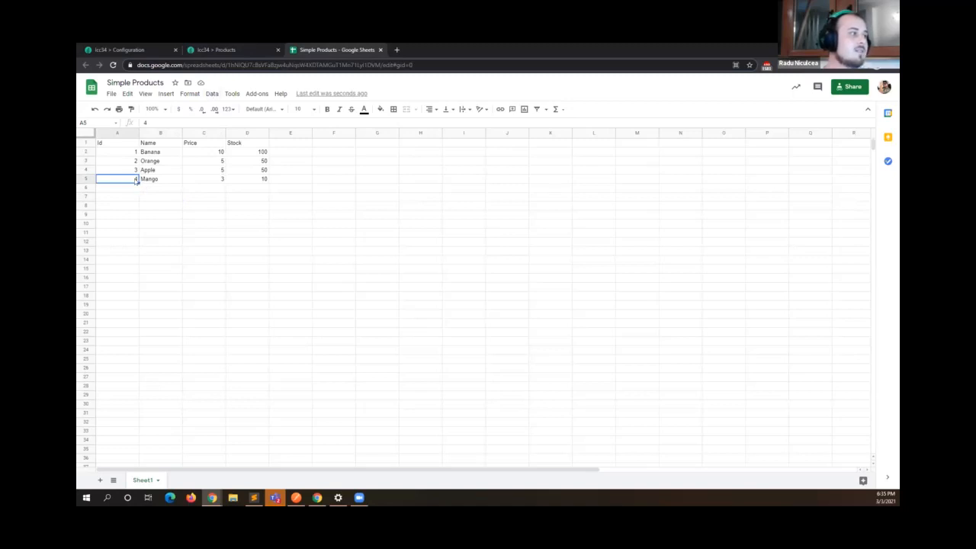
Run the Sync Products automation job immediately and reload the Products page to check the renamed product.
{"action": "left_click", "coordinate": [193, 49]}
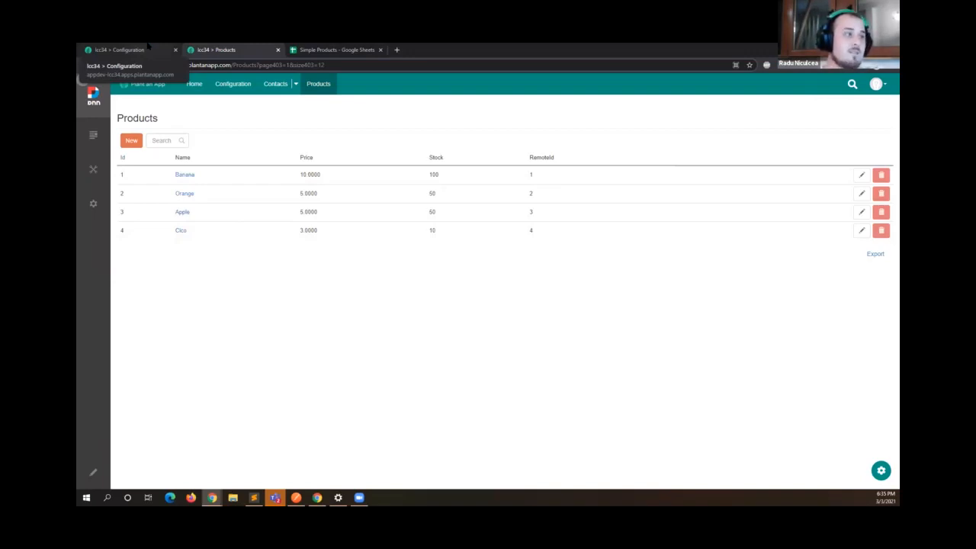
{"action": "left_click", "coordinate": [148, 46]}
{"action": "left_click", "coordinate": [252, 343]}
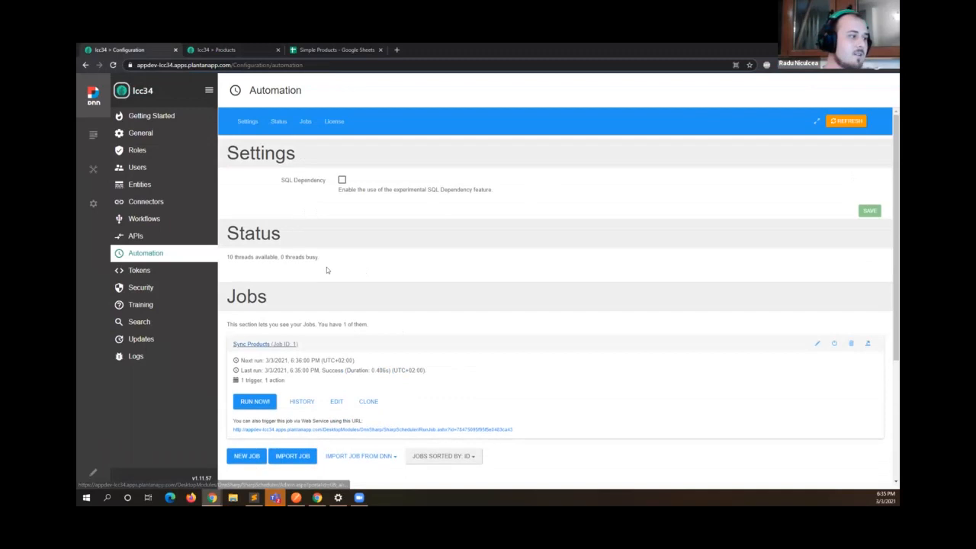
{"action": "scroll", "coordinate": [326, 270], "scroll_direction": "down", "scroll_amount": 1}
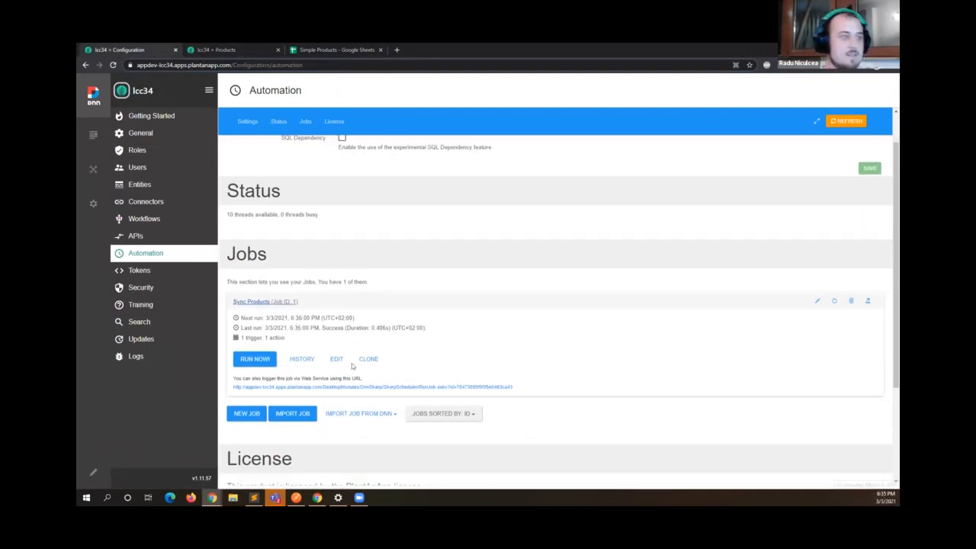
{"action": "left_click", "coordinate": [265, 361]}
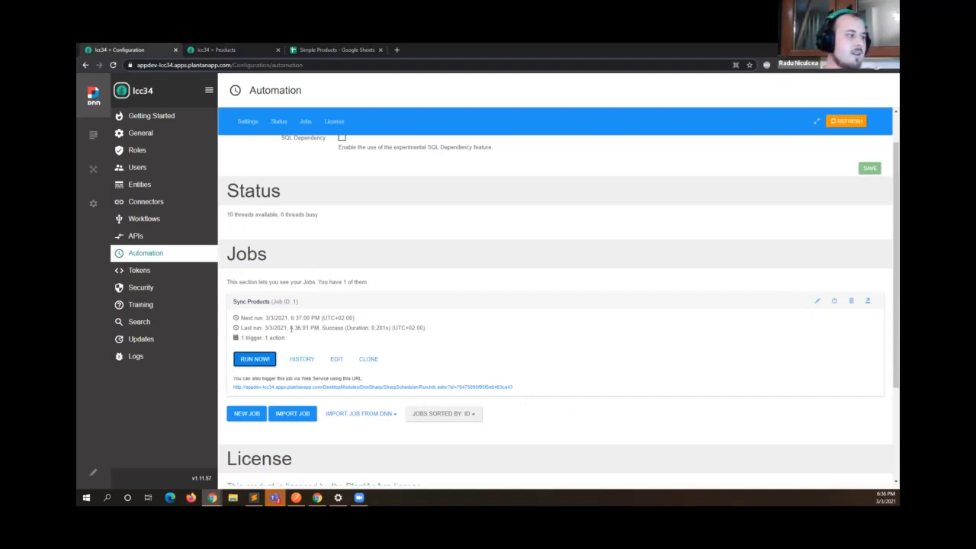
{"action": "left_click", "coordinate": [243, 46]}
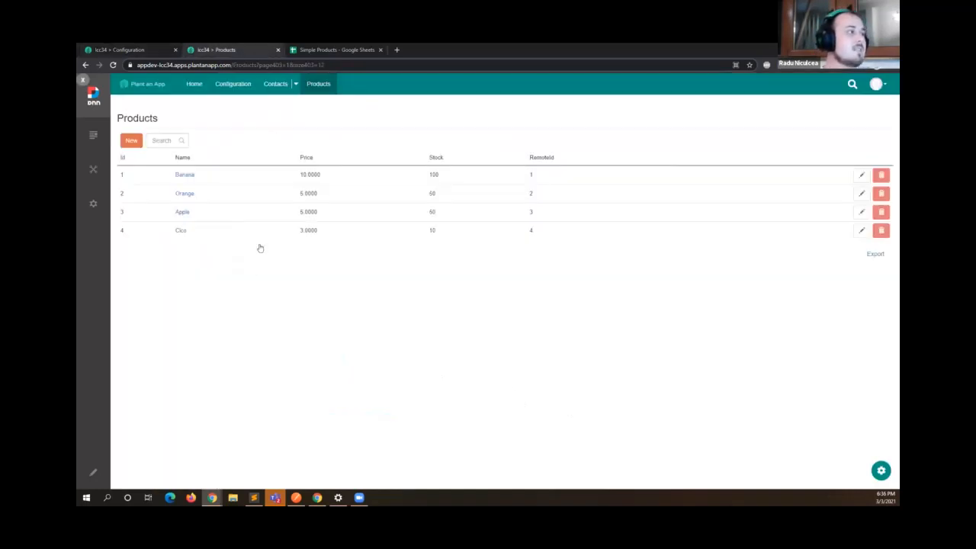
{"action": "key", "text": "F5"}
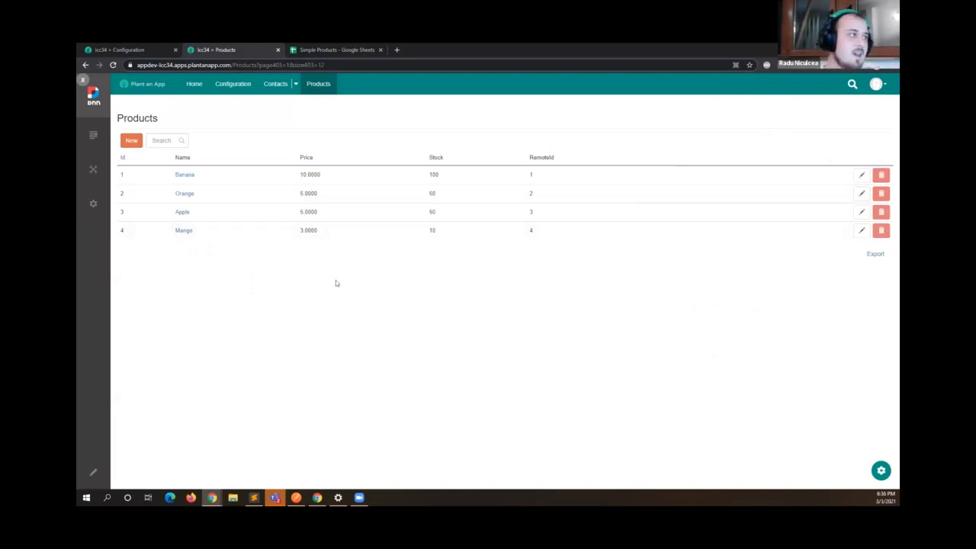
Add a product row below Mango in the spreadsheet with Id 5, name Avocado, price 10 and stock 100.
{"action": "left_click", "coordinate": [328, 47]}
{"action": "left_click", "coordinate": [99, 189]}
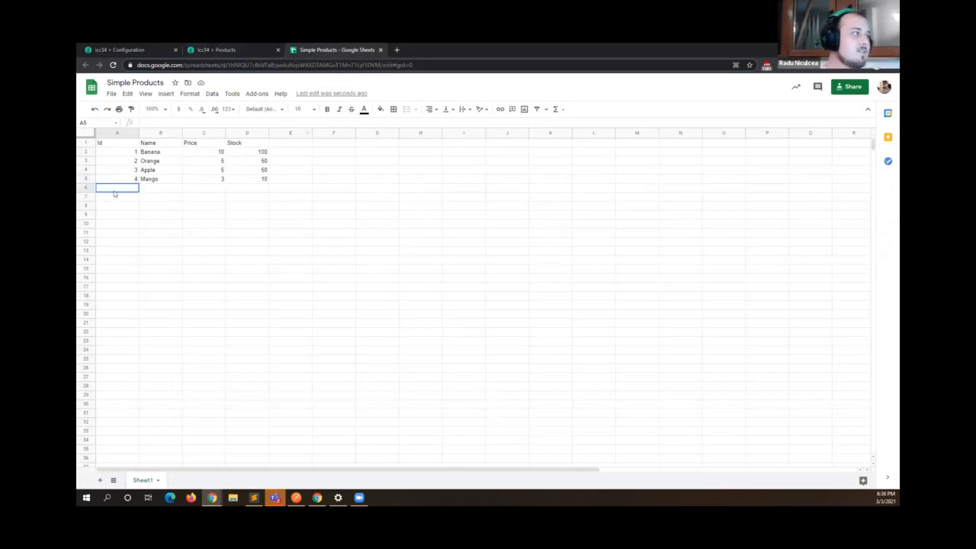
{"action": "type", "text": "5"}
{"action": "left_click", "coordinate": [161, 188]}
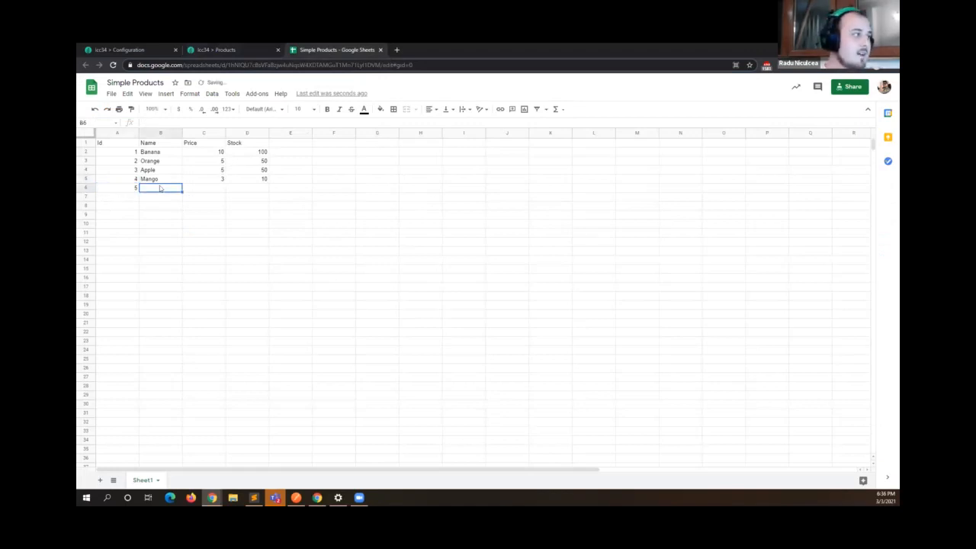
{"action": "double_click", "coordinate": [159, 187]}
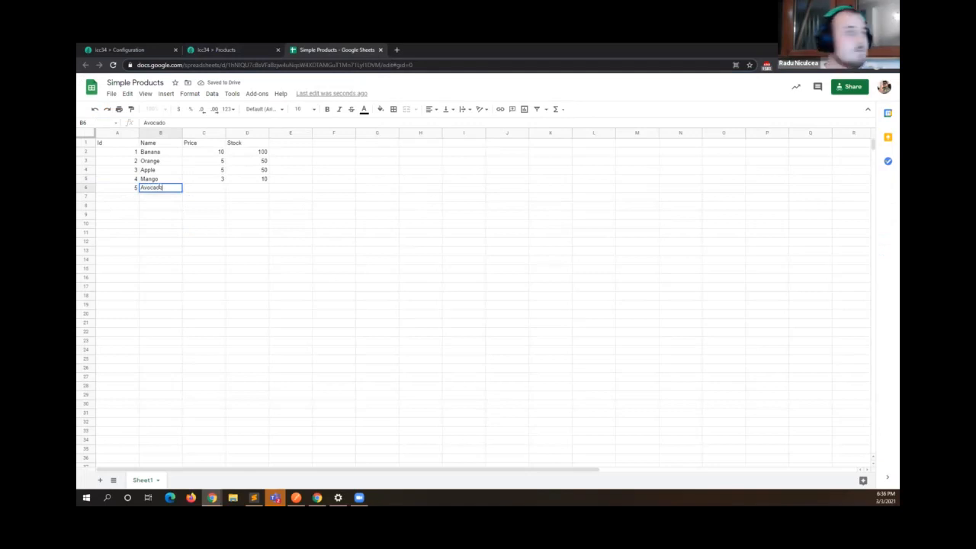
{"action": "double_click", "coordinate": [218, 188]}
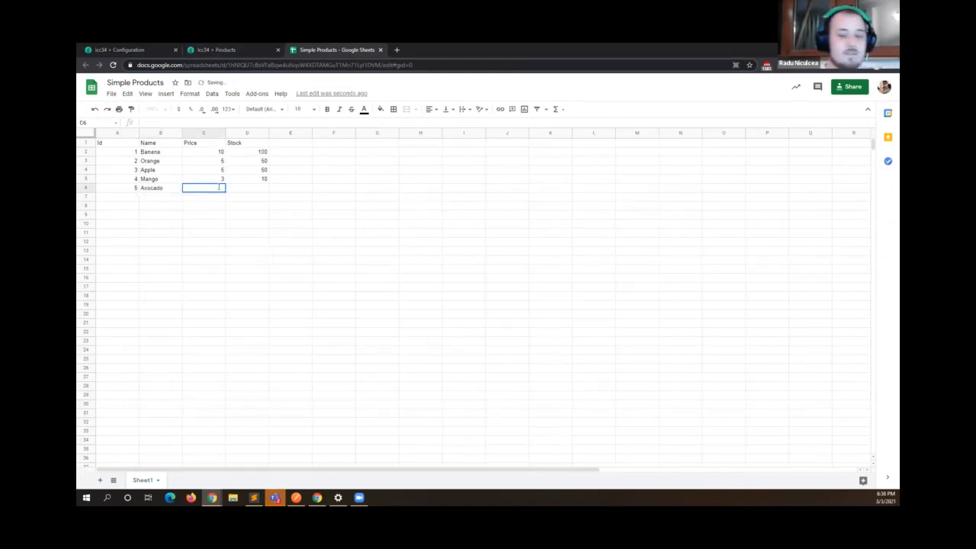
{"action": "type", "text": "10"}
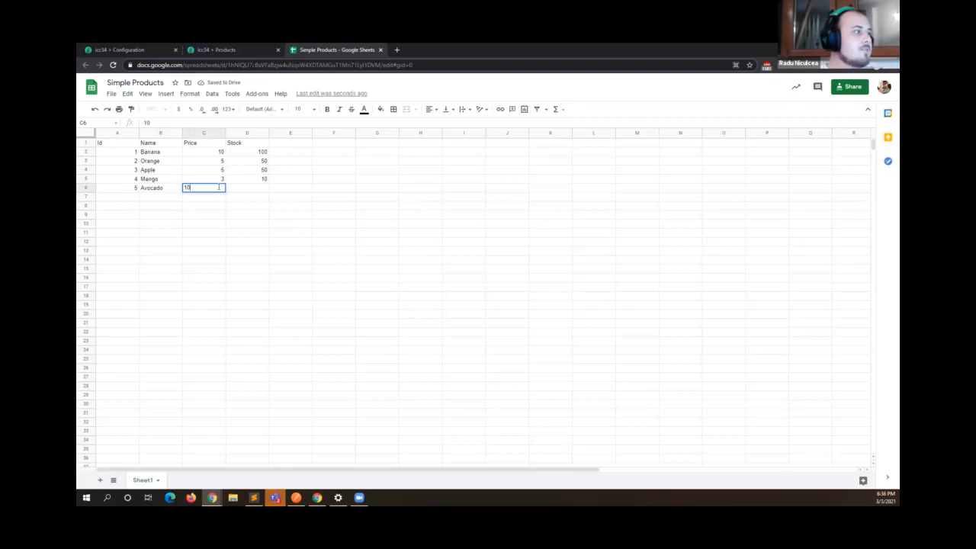
{"action": "double_click", "coordinate": [246, 188]}
{"action": "type", "text": "1000"}
{"action": "key", "text": "BackSpace"}
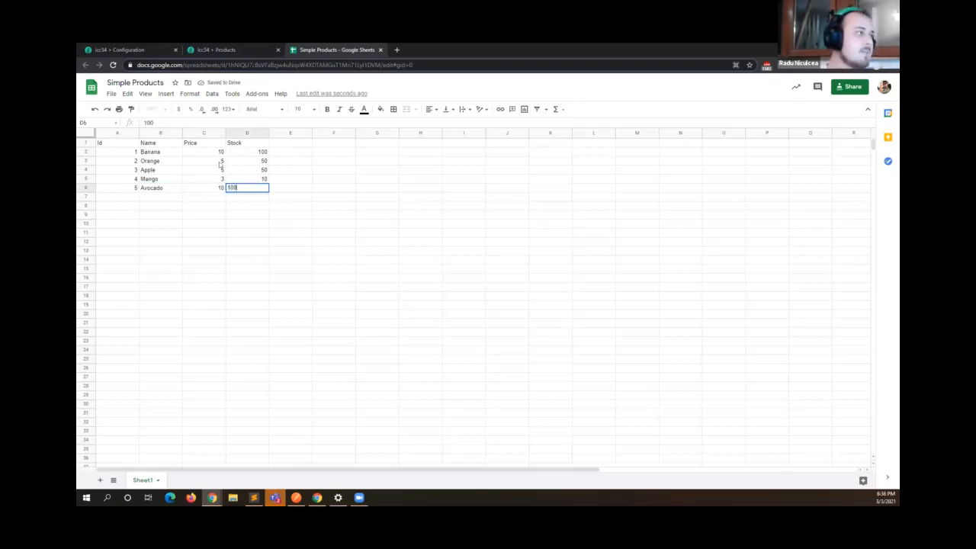
Set Banana's stock to 50 and Apple's price to 7 in the spreadsheet.
{"action": "left_click", "coordinate": [259, 152]}
{"action": "key", "text": "Delete"}
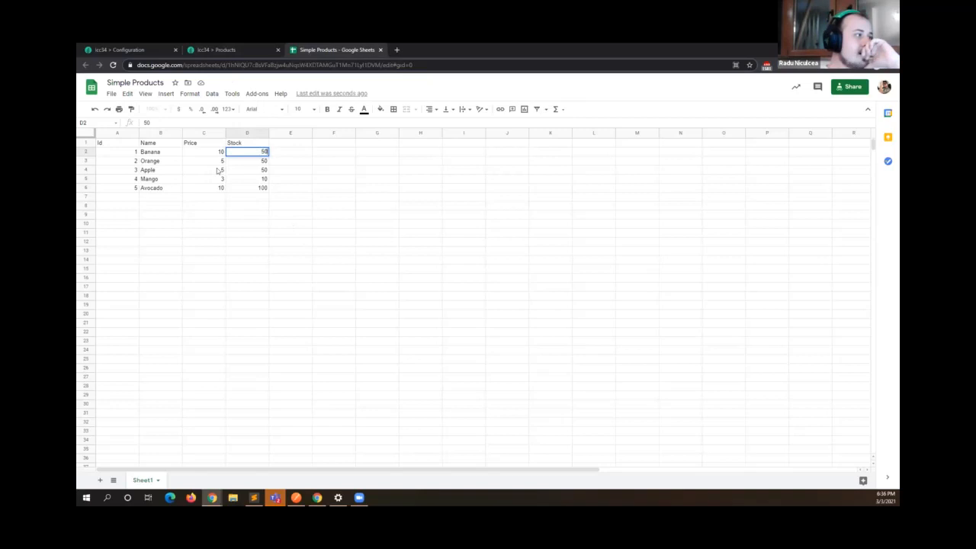
{"action": "left_click", "coordinate": [222, 171]}
{"action": "double_click", "coordinate": [222, 170]}
{"action": "type", "text": "7"}
{"action": "left_click", "coordinate": [255, 260]}
Run the Sync Products job again and reload the Products page to check the edited price, stock and added product.
{"action": "left_click", "coordinate": [260, 49]}
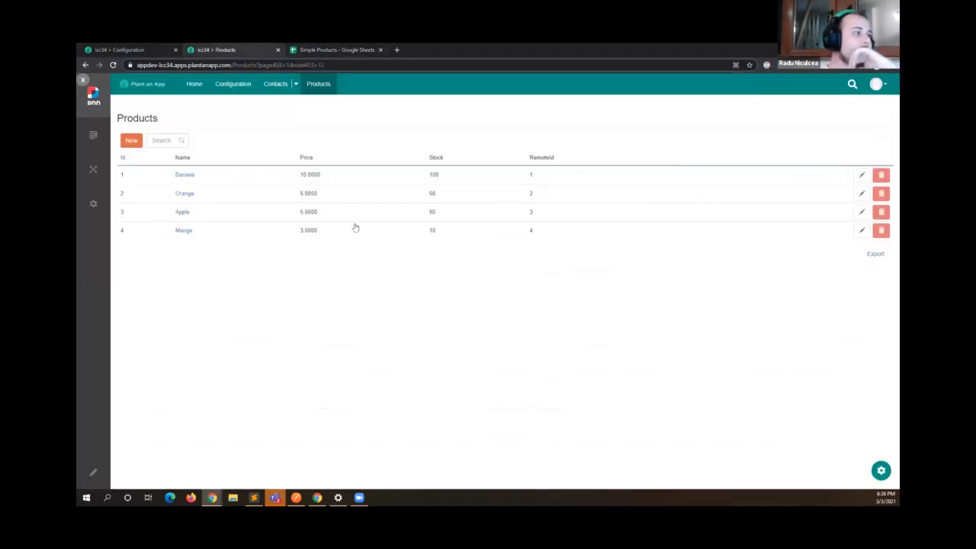
{"action": "left_click", "coordinate": [153, 47]}
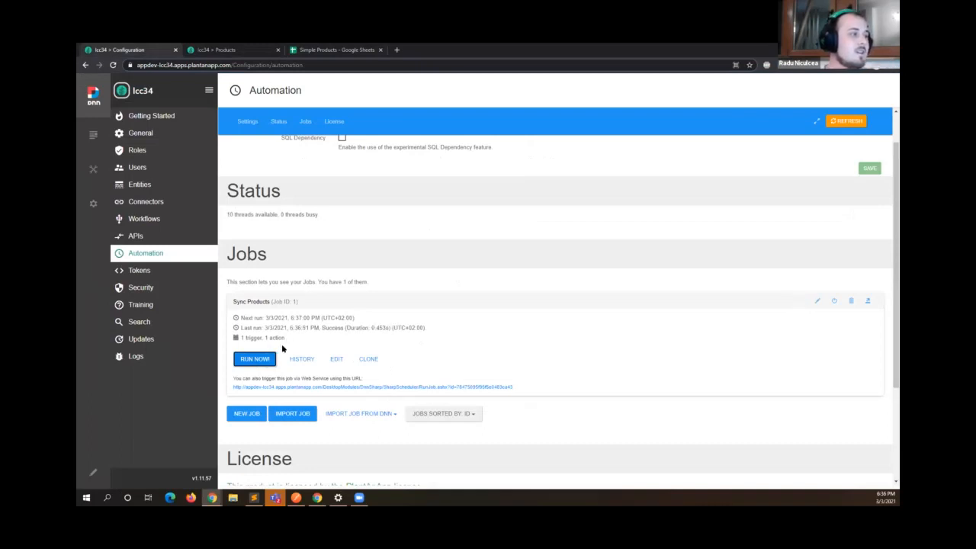
{"action": "left_click", "coordinate": [264, 48]}
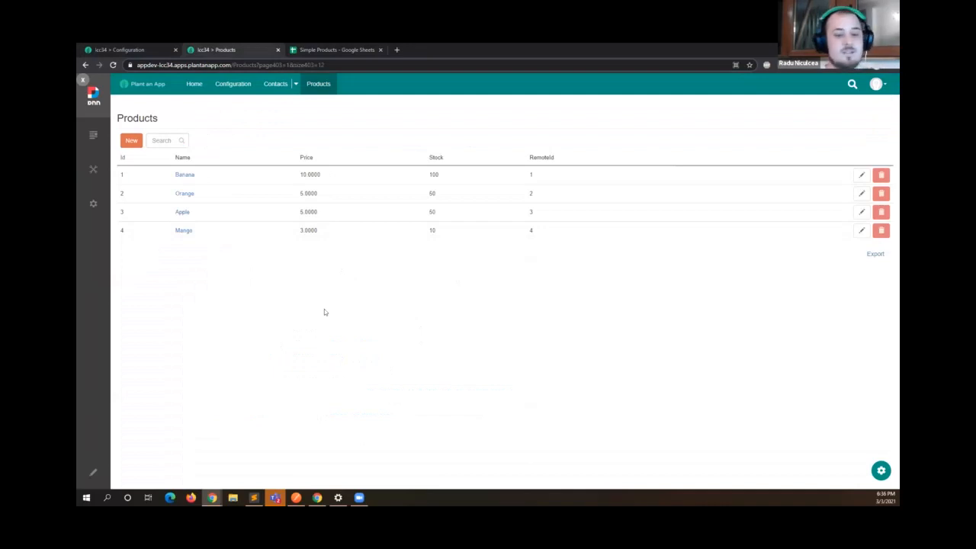
{"action": "key", "text": "F5"}
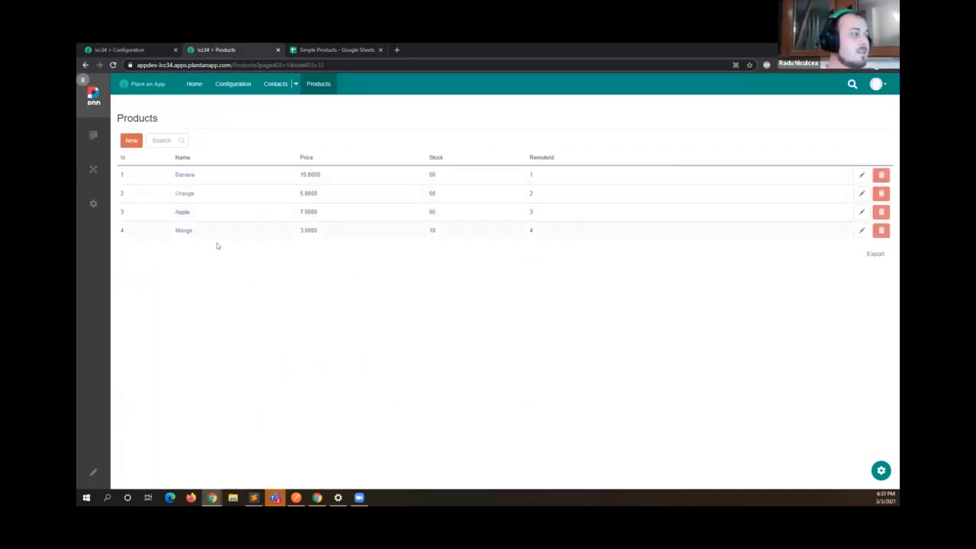
Select the whole Avocado row in the spreadsheet, and reload the Products page to look for that product.
{"action": "left_click", "coordinate": [365, 48]}
{"action": "left_click", "coordinate": [116, 187]}
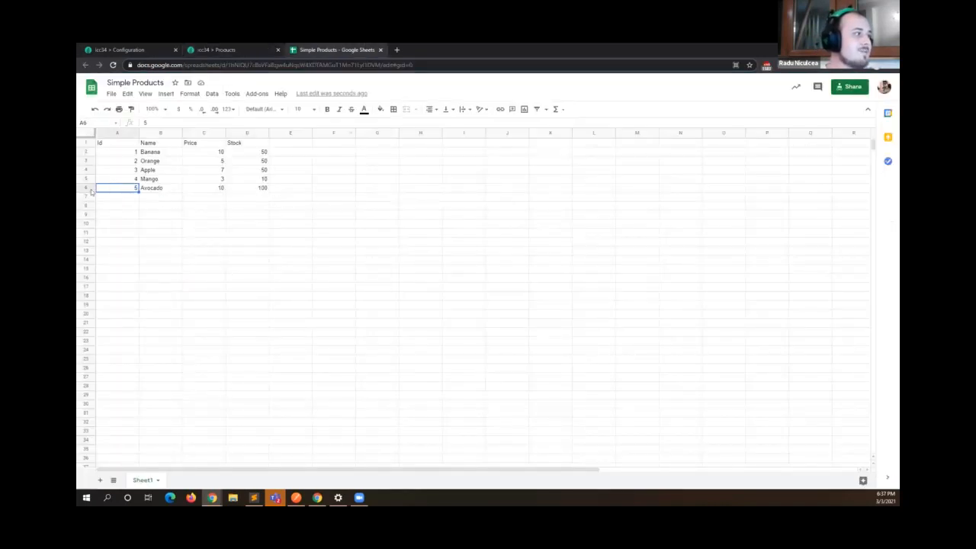
{"action": "key", "text": "shift+space"}
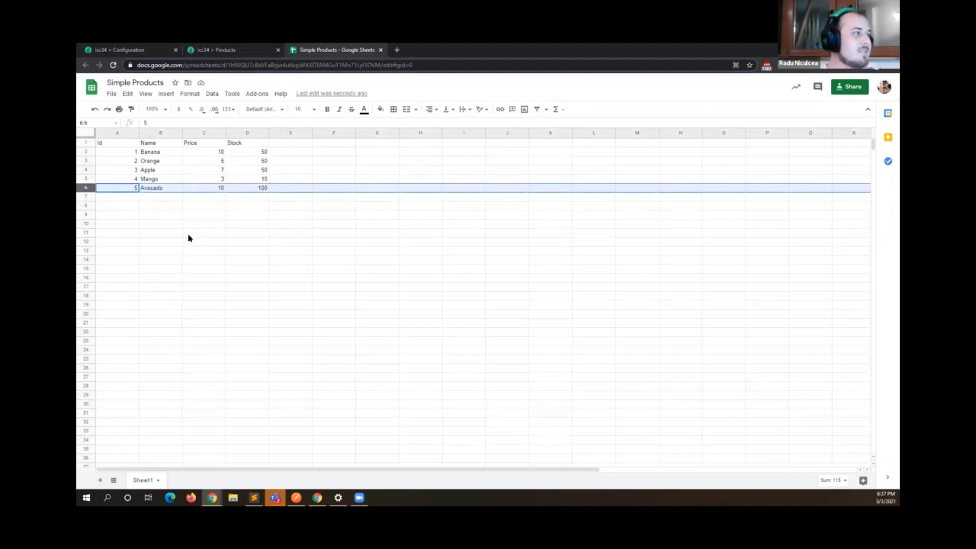
{"action": "left_click", "coordinate": [224, 48]}
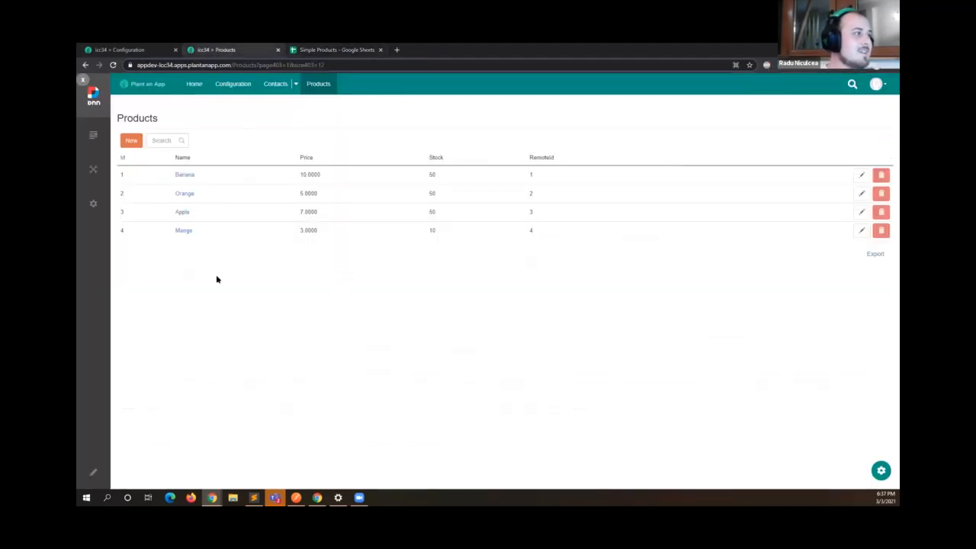
{"action": "key", "text": "F5"}
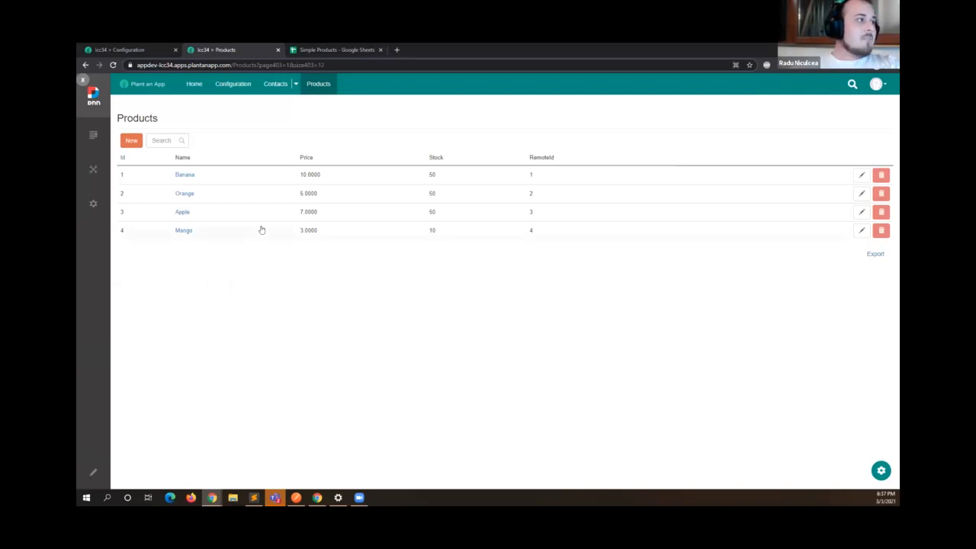
Open the Sync Products job for editing and review the schedule settings of its "Repeat on Interval" trigger.
{"action": "left_click", "coordinate": [121, 49]}
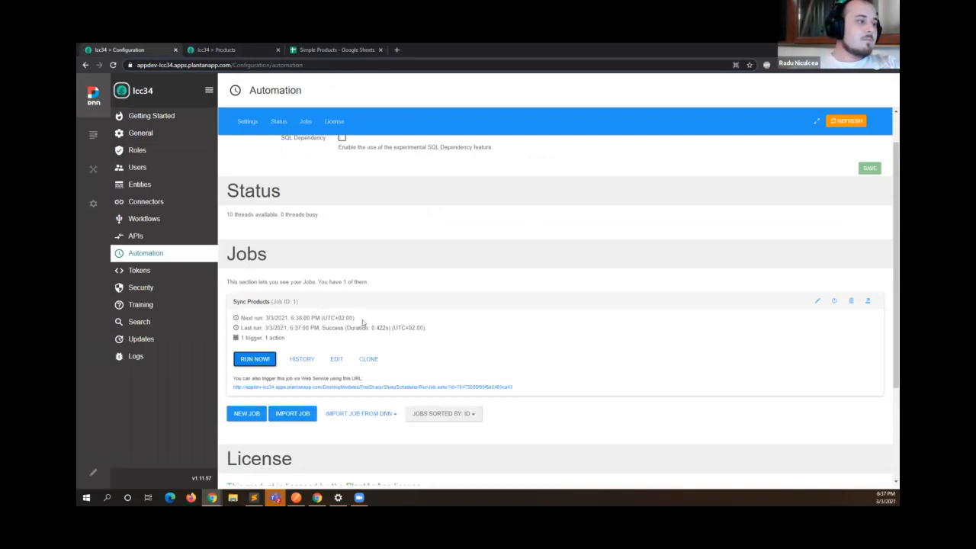
{"action": "left_click", "coordinate": [336, 358]}
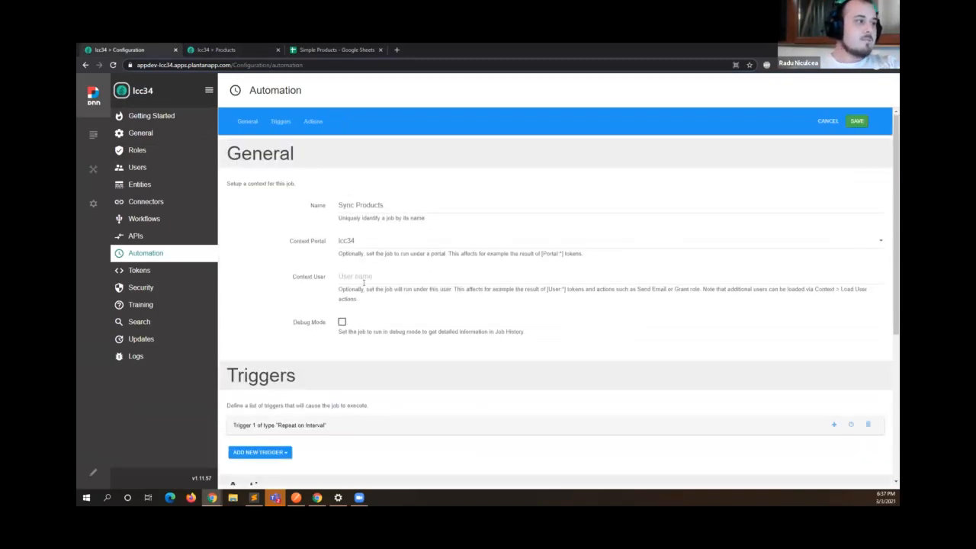
{"action": "scroll", "coordinate": [344, 288], "scroll_direction": "down", "scroll_amount": 2}
{"action": "scroll", "coordinate": [301, 272], "scroll_direction": "down", "scroll_amount": 2}
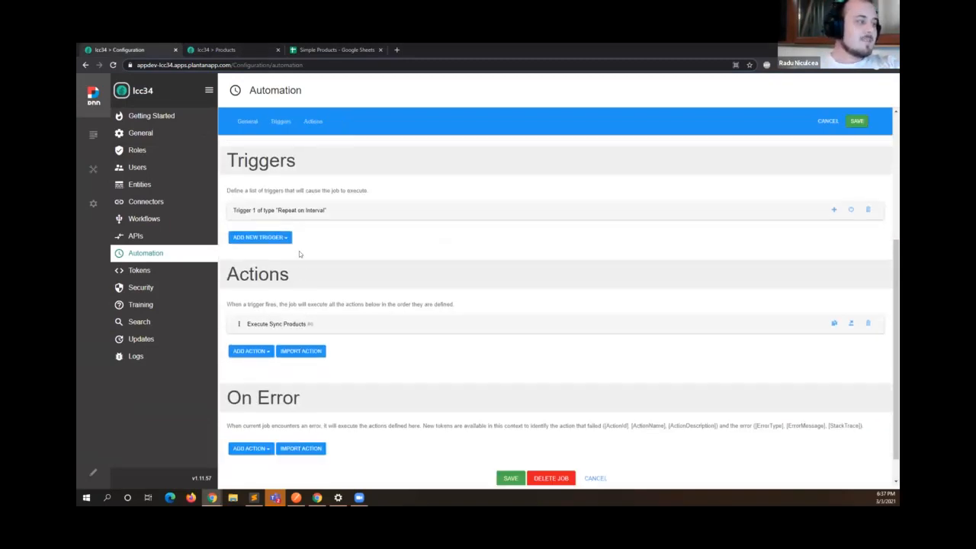
{"action": "left_click", "coordinate": [273, 179]}
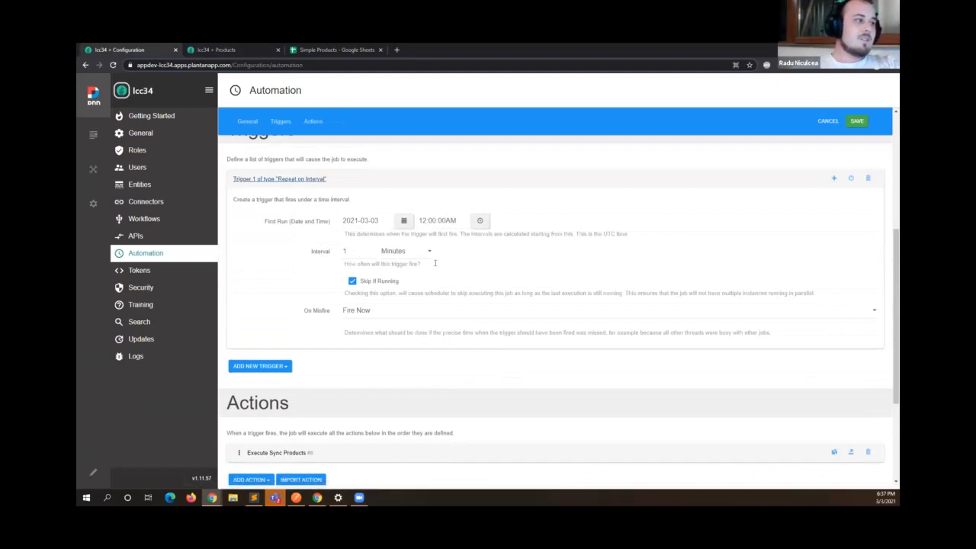
{"action": "scroll", "coordinate": [325, 293], "scroll_direction": "down", "scroll_amount": 1}
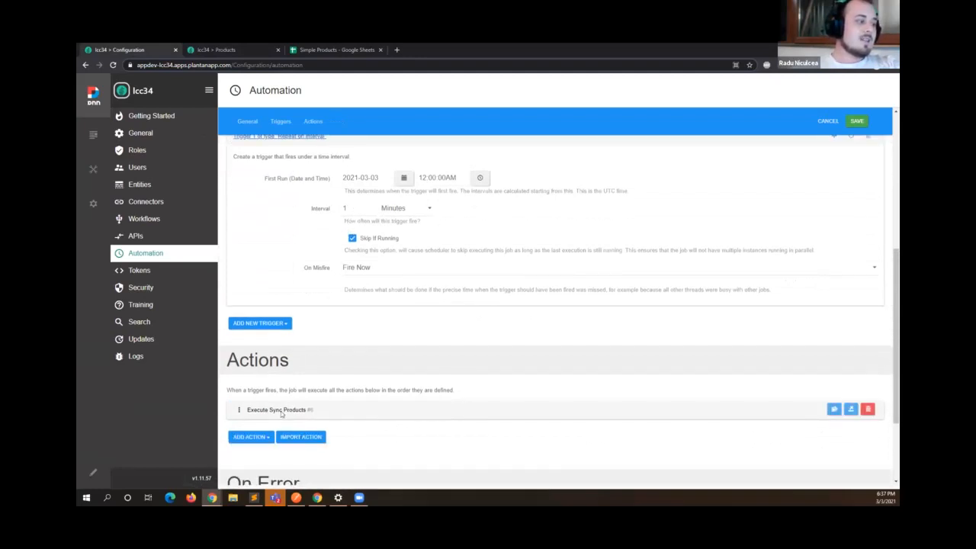
Expand the job's Execute Sync Products action to inspect its fields and Status output, and collapse it again.
{"action": "scroll", "coordinate": [280, 411], "scroll_direction": "down", "scroll_amount": 3}
{"action": "left_click", "coordinate": [283, 292]}
{"action": "scroll", "coordinate": [322, 316], "scroll_direction": "down", "scroll_amount": 2}
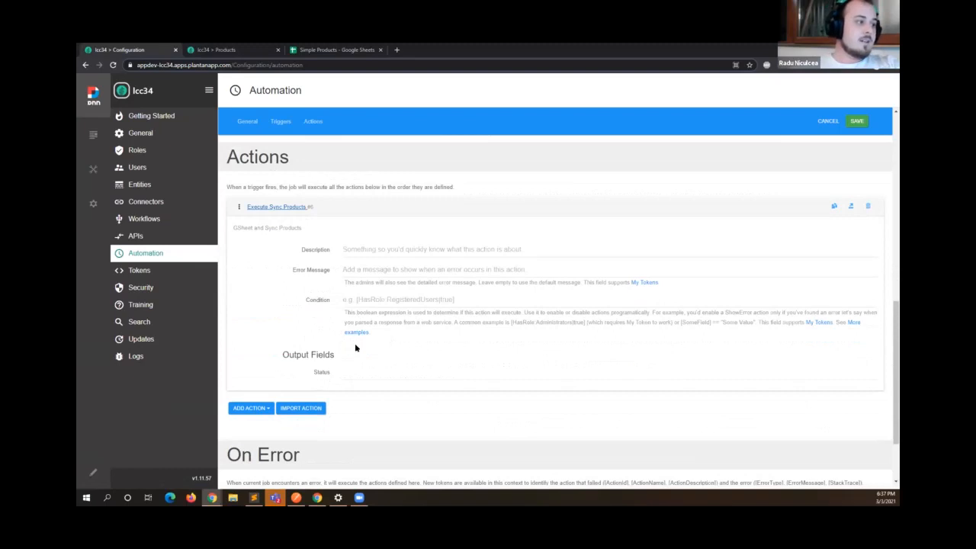
{"action": "left_click", "coordinate": [355, 370]}
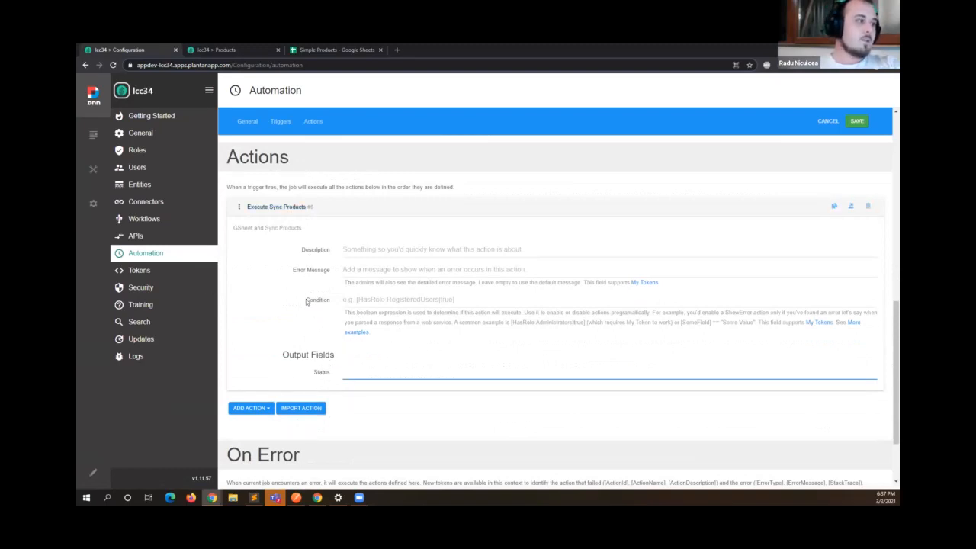
{"action": "left_click", "coordinate": [276, 208]}
{"action": "scroll", "coordinate": [277, 225], "scroll_direction": "up", "scroll_amount": 2}
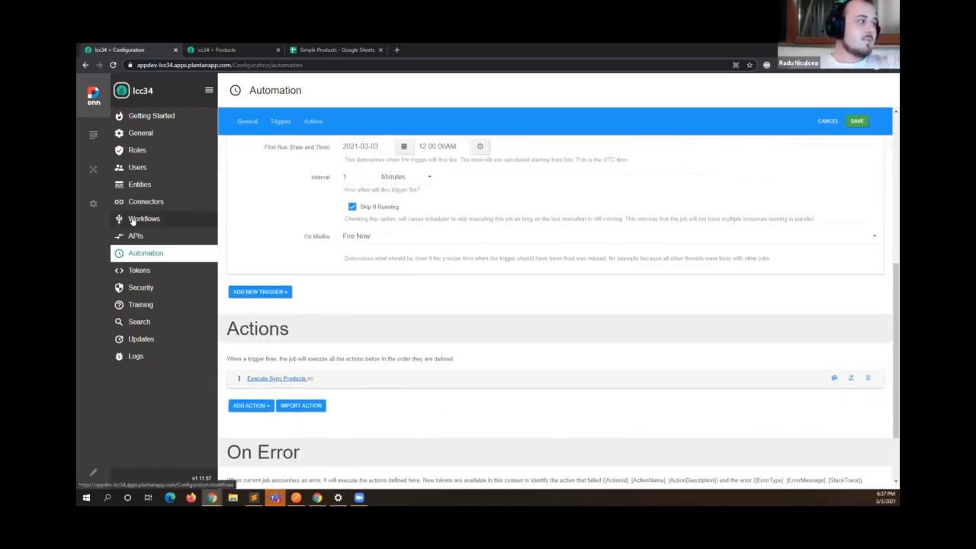
Open the Sync Products workflow for editing and review the Server Request action's URL, encoding, HTTP method and data settings.
{"action": "left_click", "coordinate": [133, 220]}
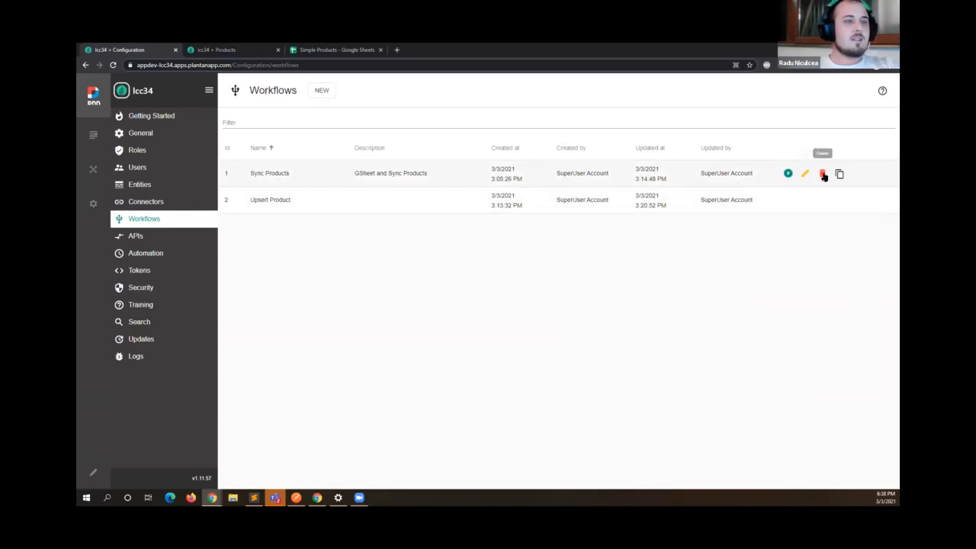
{"action": "left_click", "coordinate": [805, 175]}
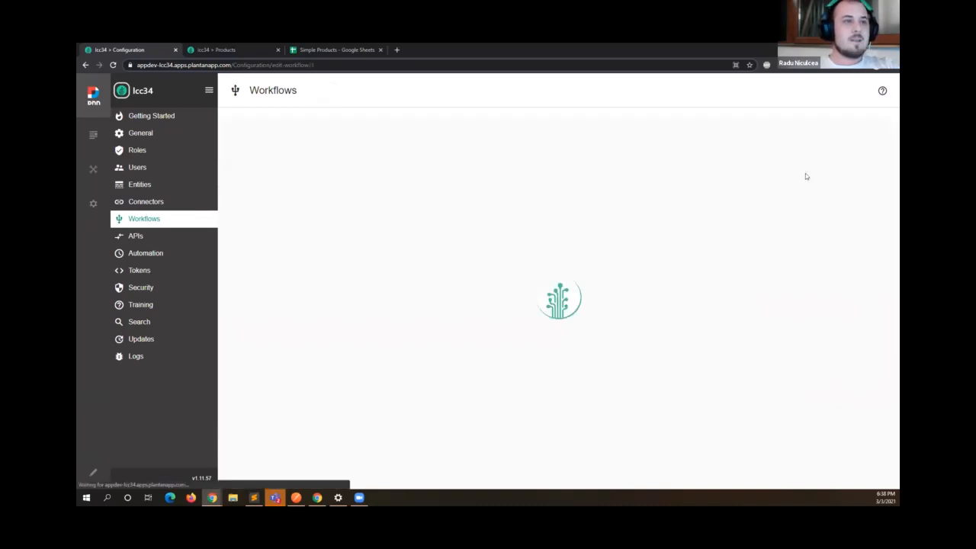
{"action": "left_click_drag", "start_coordinate": [387, 237], "coordinate": [401, 292]}
{"action": "double_click", "coordinate": [369, 263]}
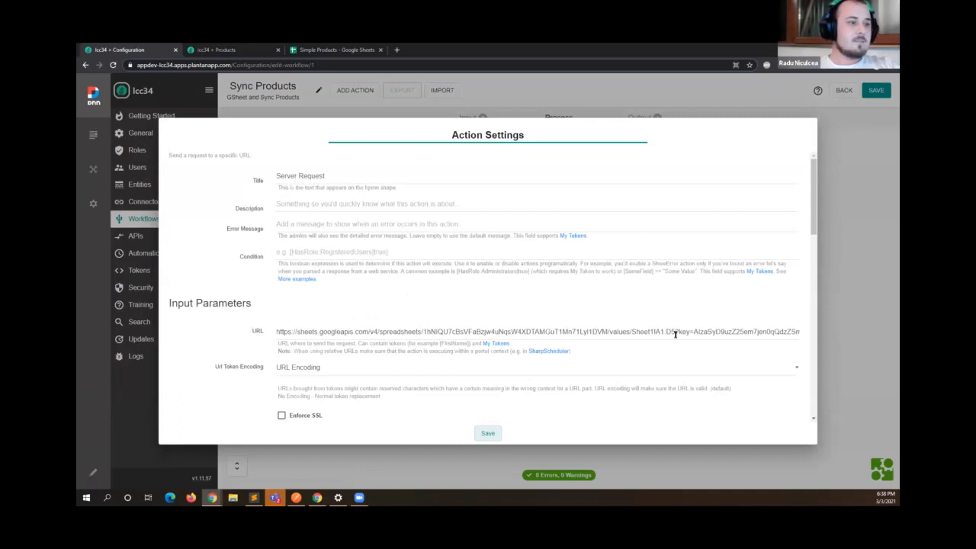
{"action": "scroll", "coordinate": [520, 307], "scroll_direction": "down", "scroll_amount": 2}
{"action": "scroll", "coordinate": [469, 287], "scroll_direction": "up", "scroll_amount": 2}
{"action": "scroll", "coordinate": [457, 328], "scroll_direction": "down", "scroll_amount": 2}
{"action": "scroll", "coordinate": [434, 221], "scroll_direction": "up", "scroll_amount": 1}
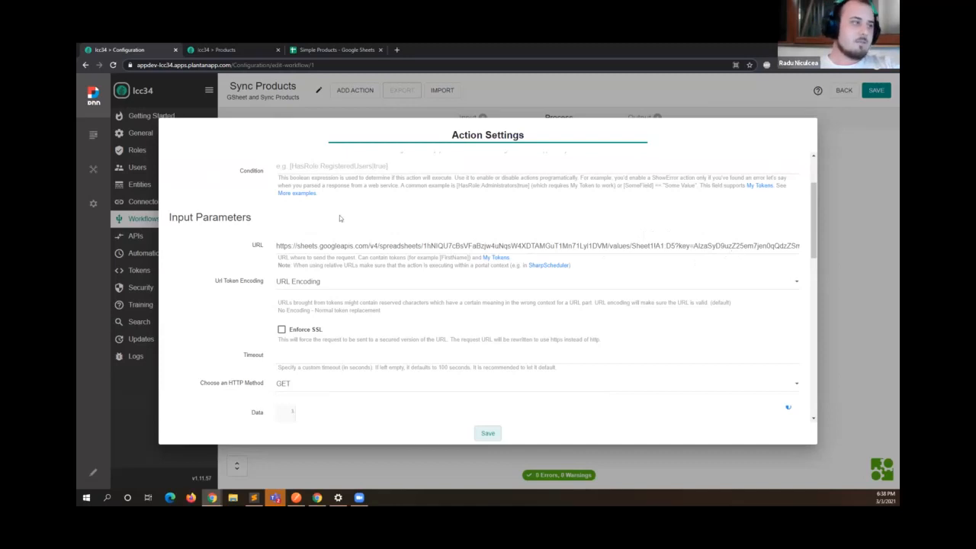
{"action": "scroll", "coordinate": [351, 240], "scroll_direction": "down", "scroll_amount": 5}
{"action": "scroll", "coordinate": [610, 295], "scroll_direction": "up", "scroll_amount": 2}
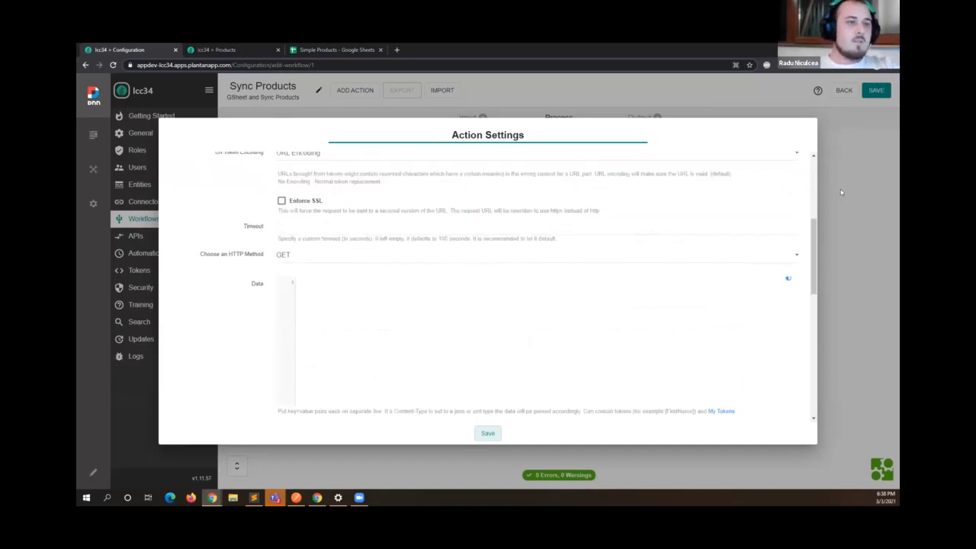
{"action": "left_click", "coordinate": [844, 192]}
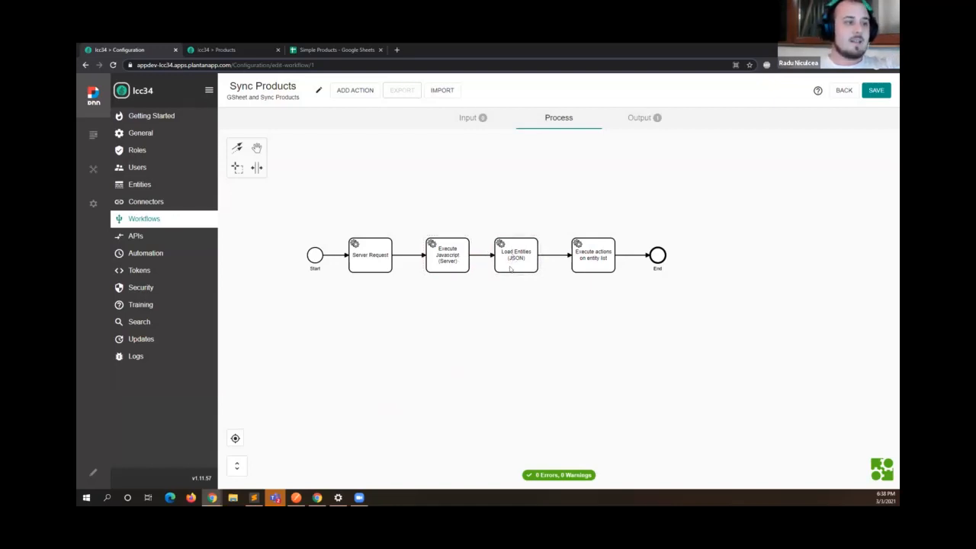
Switch to Postman, highlight the header row in the response's values array, and return to the workflow.
{"action": "left_click", "coordinate": [295, 497]}
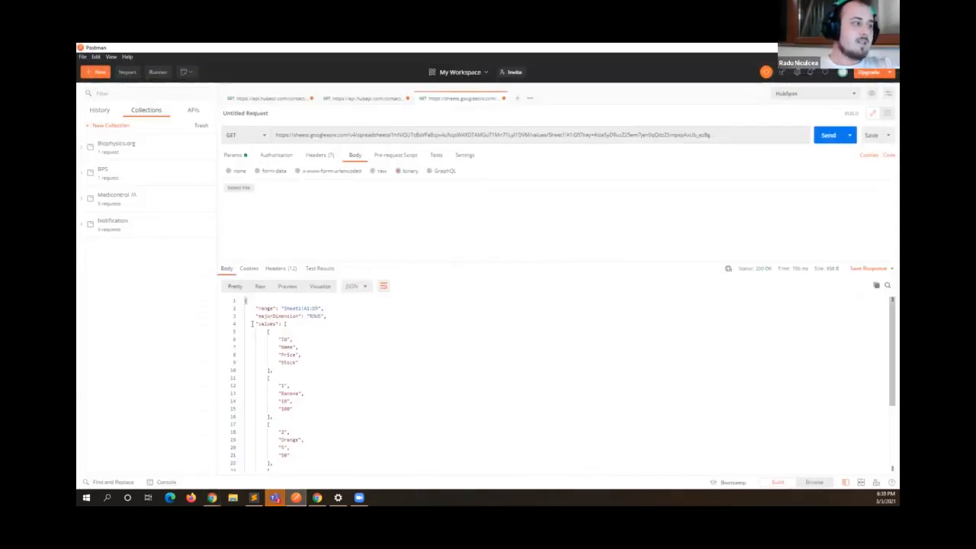
{"action": "left_click_drag", "start_coordinate": [252, 322], "coordinate": [271, 370]}
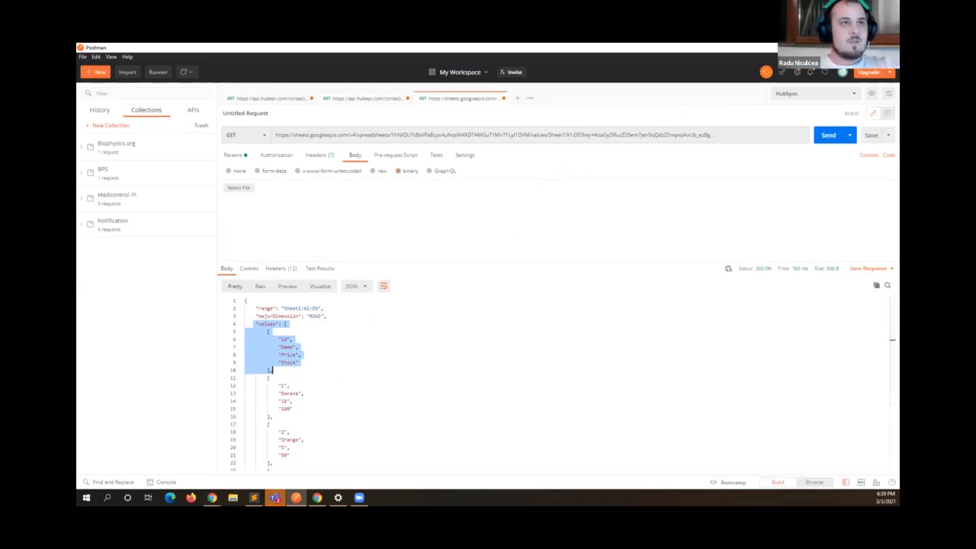
{"action": "key", "text": "alt+Tab"}
Review the Execute Javascript (Server) action's code, copy its output token name parsedData, and close the settings.
{"action": "left_click", "coordinate": [449, 254]}
{"action": "double_click", "coordinate": [449, 254]}
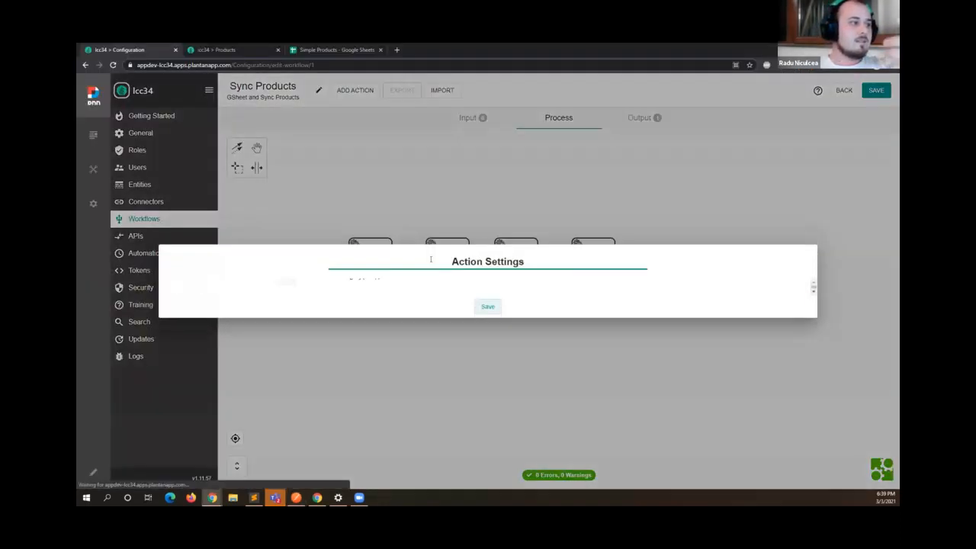
{"action": "scroll", "coordinate": [380, 237], "scroll_direction": "down", "scroll_amount": 2}
{"action": "scroll", "coordinate": [380, 237], "scroll_direction": "down", "scroll_amount": 1}
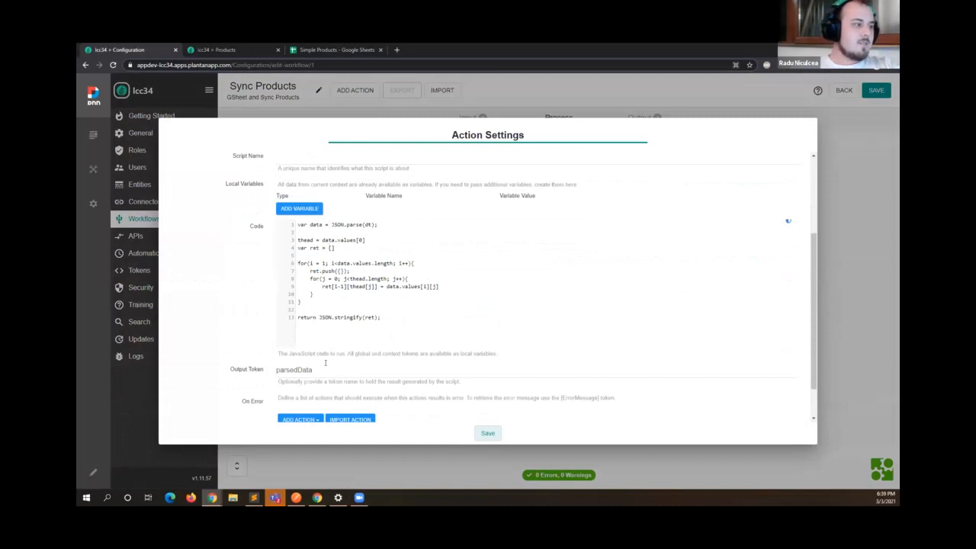
{"action": "double_click", "coordinate": [277, 368]}
{"action": "key", "text": "ctrl+c"}
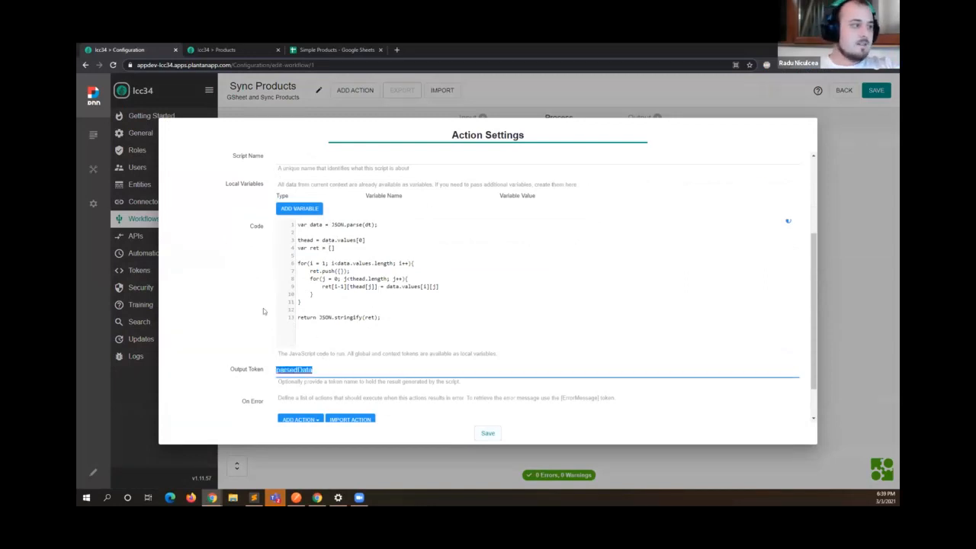
{"action": "left_click", "coordinate": [845, 240]}
Add an output parameter named parsedData to the Sync Products workflow.
{"action": "left_click", "coordinate": [644, 118]}
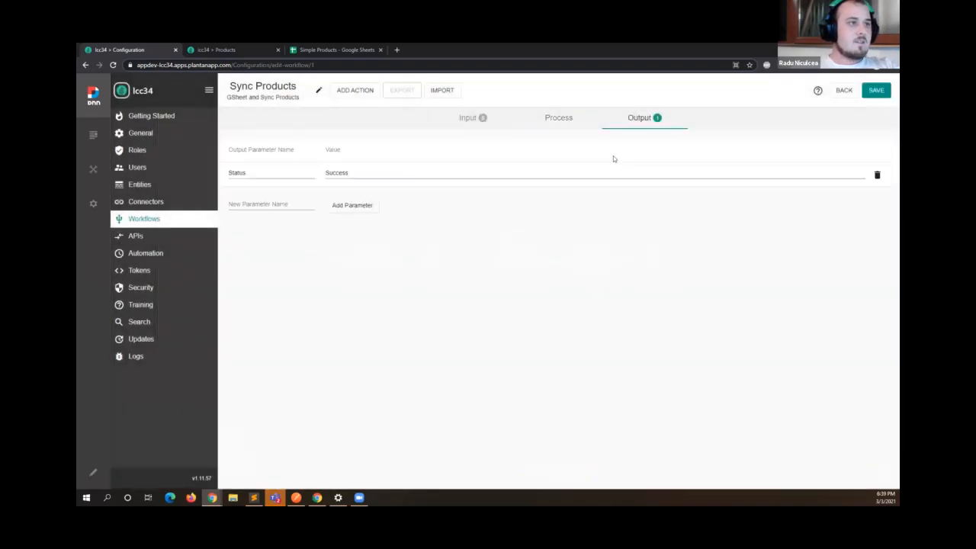
{"action": "left_click", "coordinate": [281, 205]}
{"action": "key", "text": "ctrl+v"}
{"action": "left_click", "coordinate": [347, 207]}
Set the parsedData output parameter's value to the token [parsedData] and save the workflow.
{"action": "left_click", "coordinate": [351, 198]}
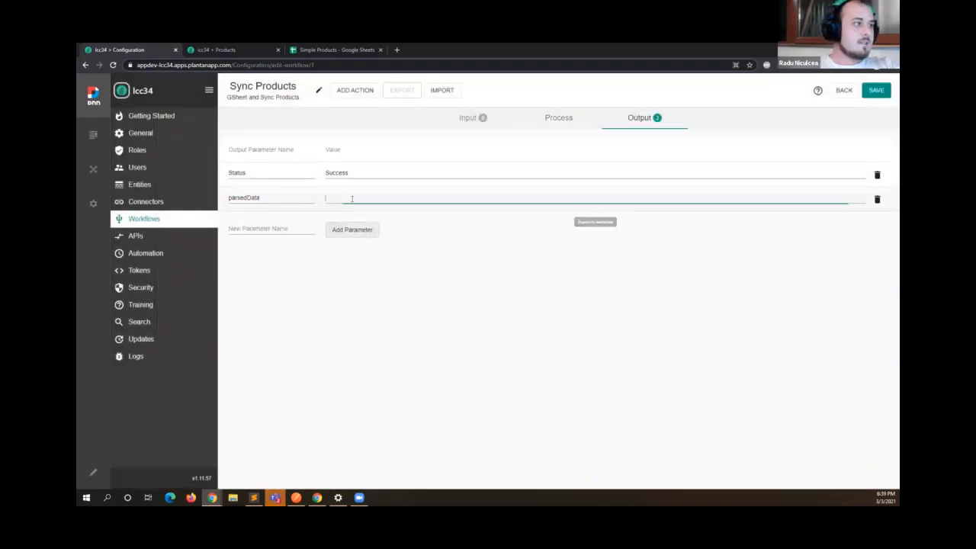
{"action": "type", "text": "[["}
{"action": "key", "text": "ctrl+v"}
{"action": "type", "text": "]]"}
{"action": "key", "text": "BackSpace"}
{"action": "key", "text": "BackSpace"}
{"action": "key", "text": "BackSpace"}
{"action": "key", "text": "BackSpace"}
{"action": "key", "text": "BackSpace"}
{"action": "key", "text": "BackSpace"}
{"action": "key", "text": "BackSpace"}
{"action": "key", "text": "BackSpace"}
{"action": "key", "text": "BackSpace"}
{"action": "key", "text": "BackSpace"}
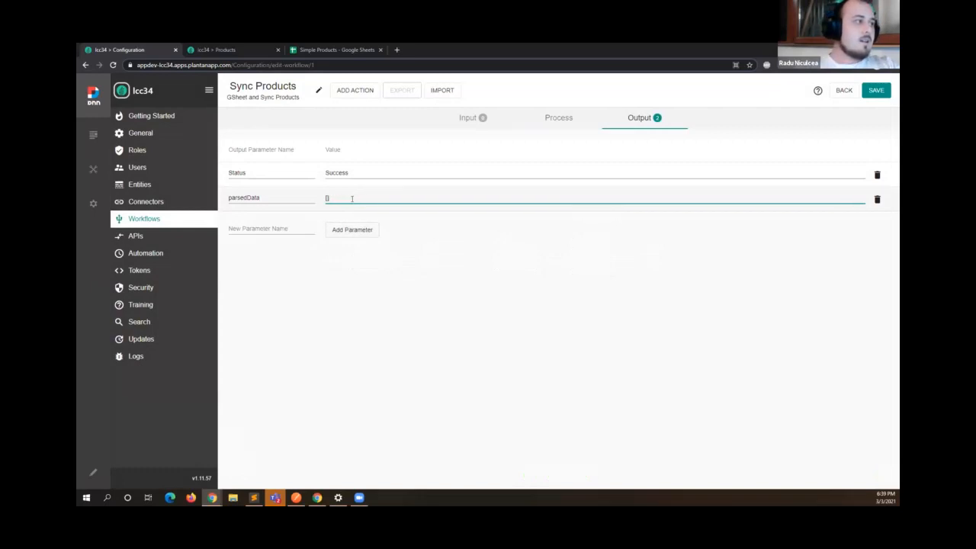
{"action": "key", "text": "ctrl+v"}
{"action": "type", "text": "]]"}
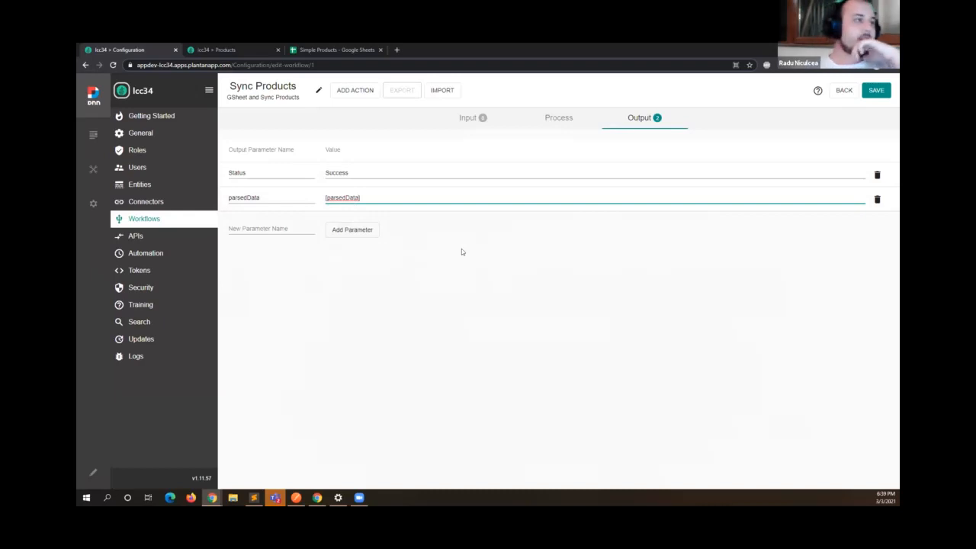
{"action": "left_click", "coordinate": [879, 94]}
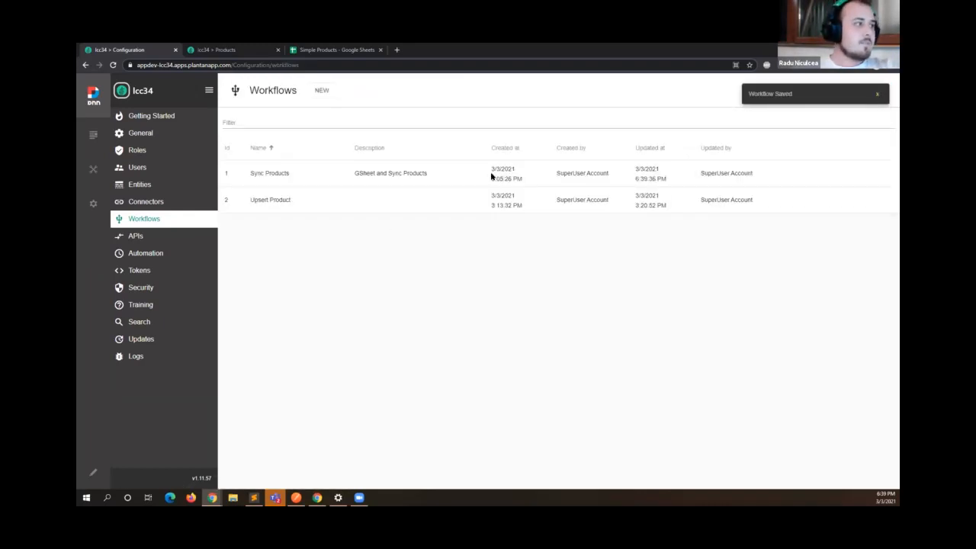
Run a test of the Sync Products workflow and highlight the raw values rows in Postman for comparison.
{"action": "left_click", "coordinate": [787, 173]}
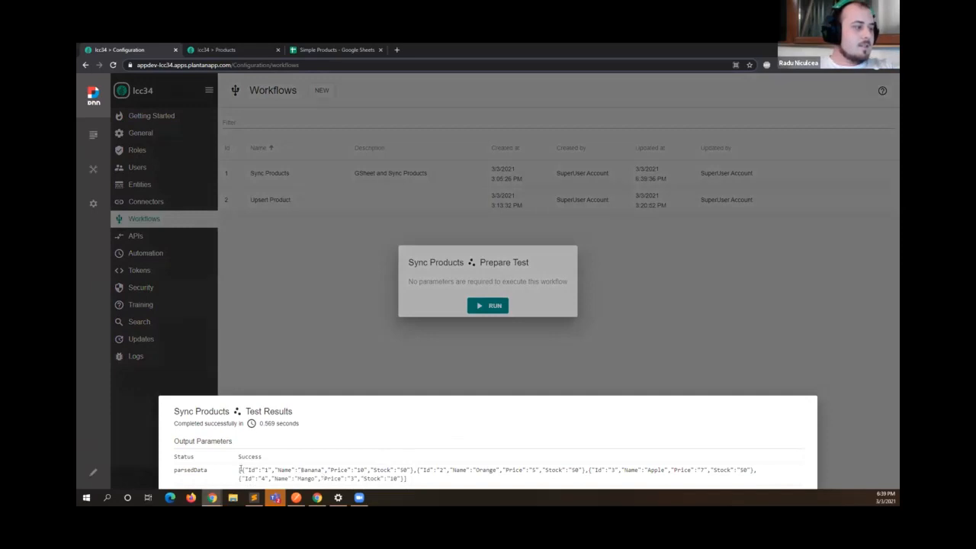
{"action": "left_click", "coordinate": [296, 497]}
{"action": "left_click_drag", "start_coordinate": [257, 324], "coordinate": [272, 446]}
{"action": "scroll", "coordinate": [294, 375], "scroll_direction": "down", "scroll_amount": 1}
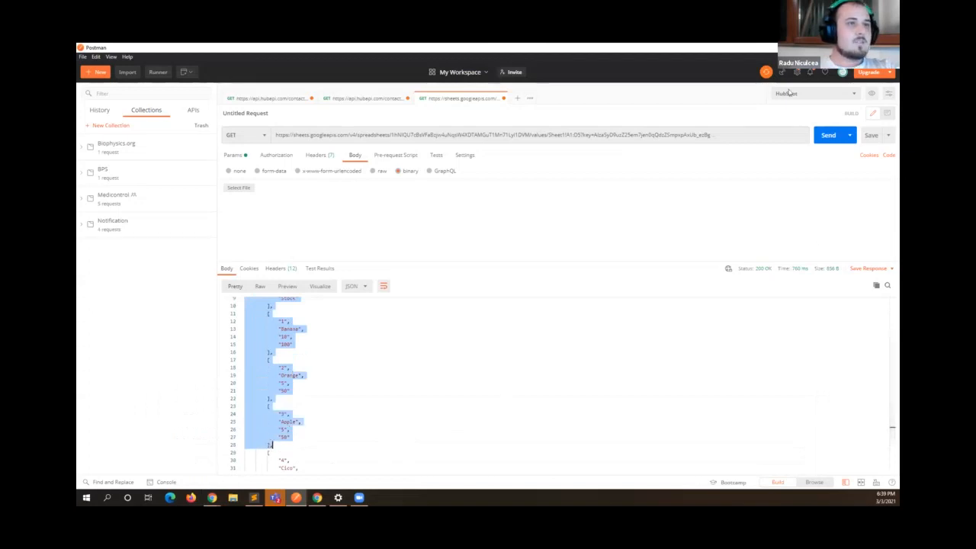
{"action": "left_click", "coordinate": [851, 47]}
Highlight the Banana record in the parsedData test output, and close the test results and test dialog.
{"action": "left_click_drag", "start_coordinate": [239, 470], "coordinate": [414, 470]}
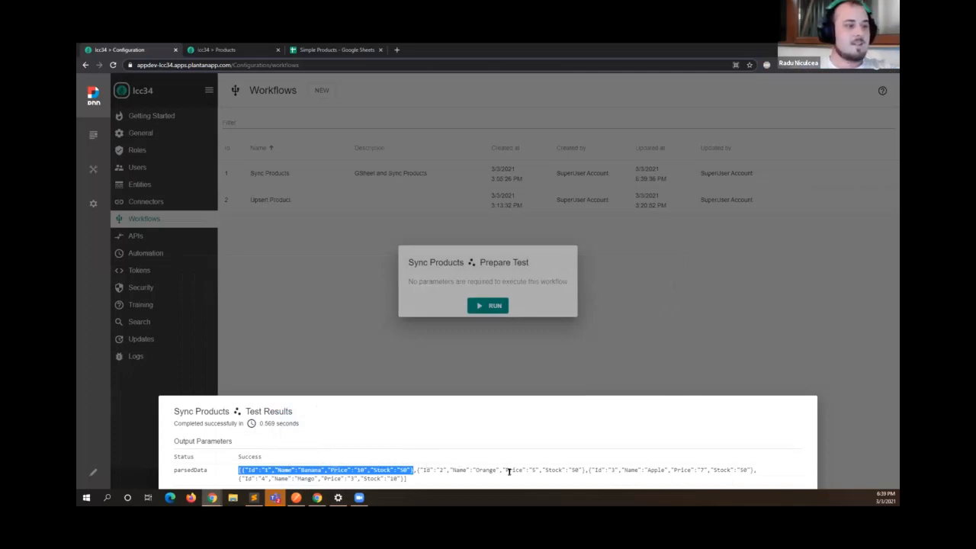
{"action": "left_click", "coordinate": [656, 295]}
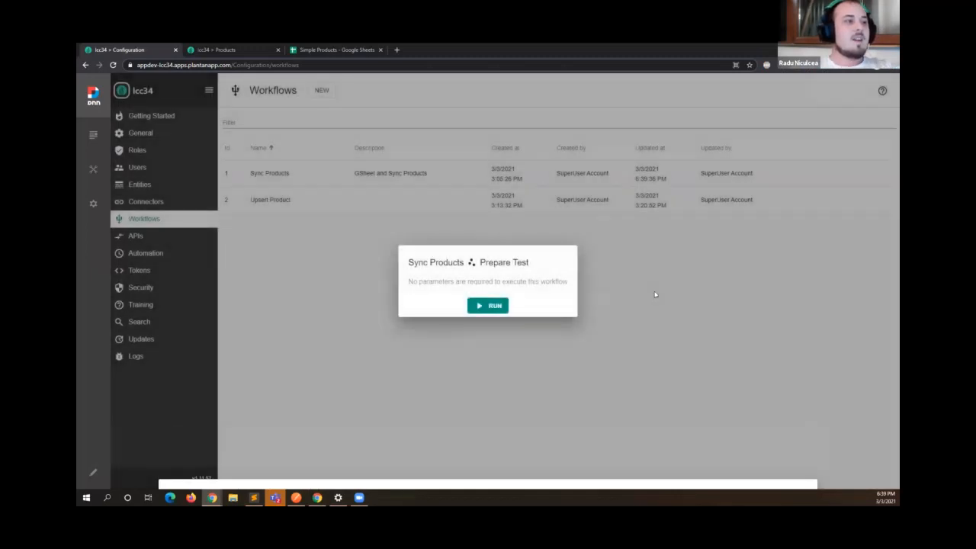
{"action": "left_click", "coordinate": [656, 295]}
Reopen the Sync Products workflow and inspect the Load Entities (JSON) action's JSON model and entity name.
{"action": "left_click", "coordinate": [807, 176]}
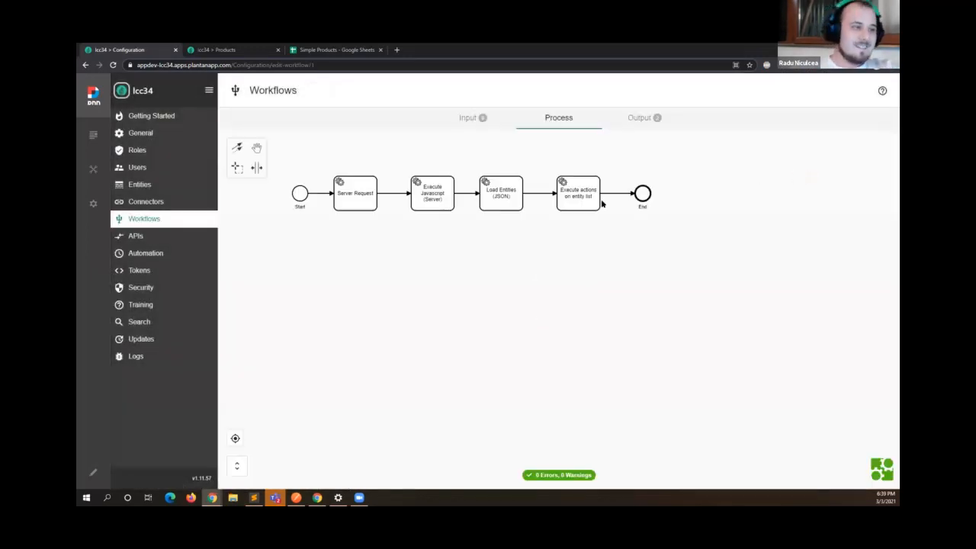
{"action": "double_click", "coordinate": [510, 203]}
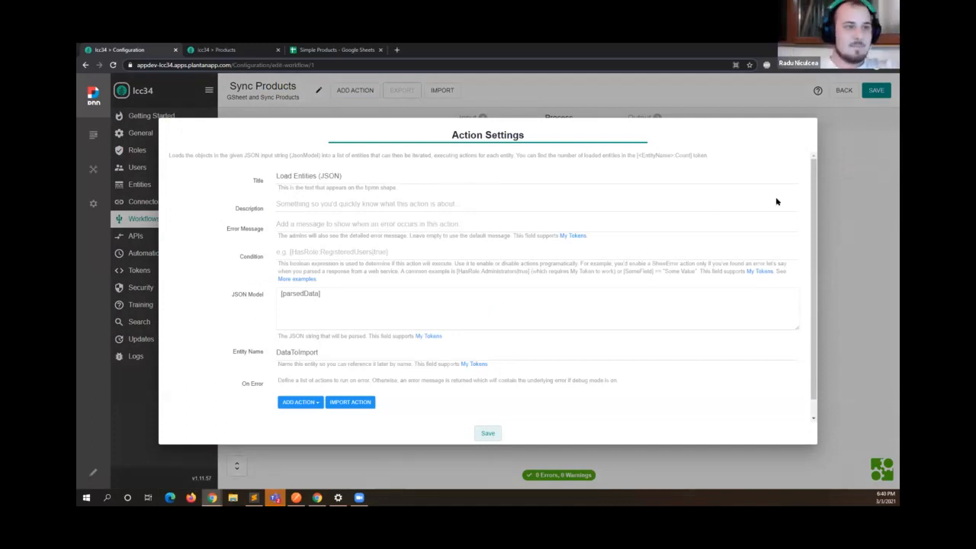
{"action": "key", "text": "Escape"}
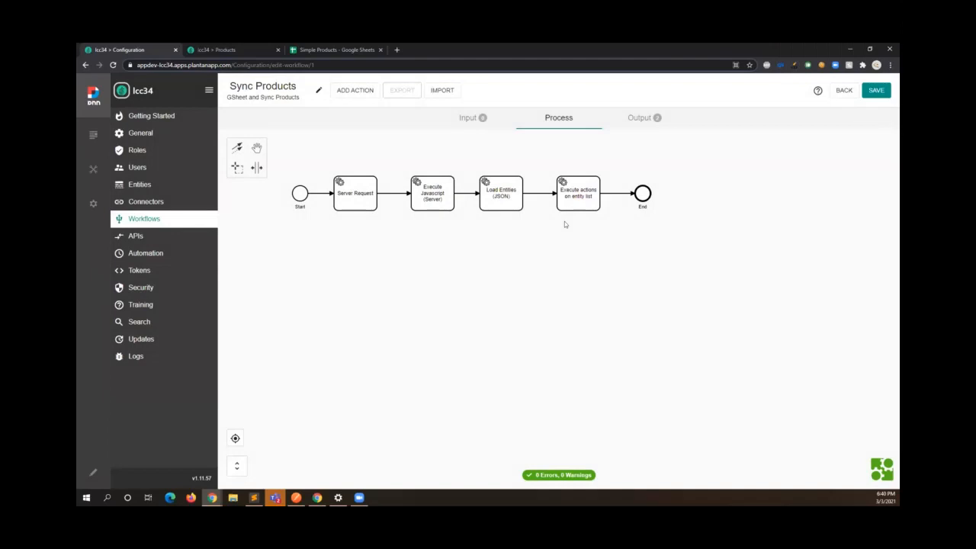
Review the Execute Javascript (Server) parsing code once more, and recheck the Load Entities (JSON) settings that receive its output.
{"action": "double_click", "coordinate": [439, 199]}
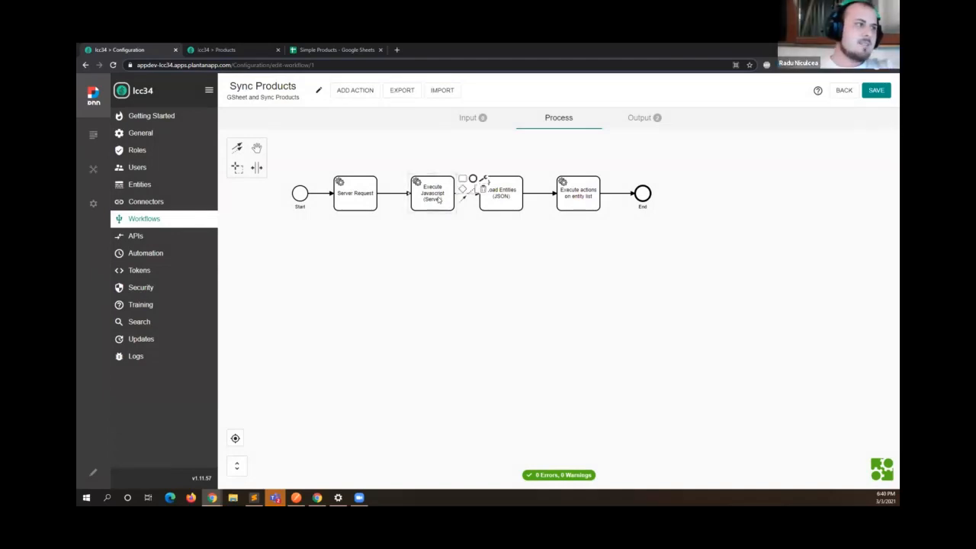
{"action": "scroll", "coordinate": [333, 355], "scroll_direction": "down", "scroll_amount": 2}
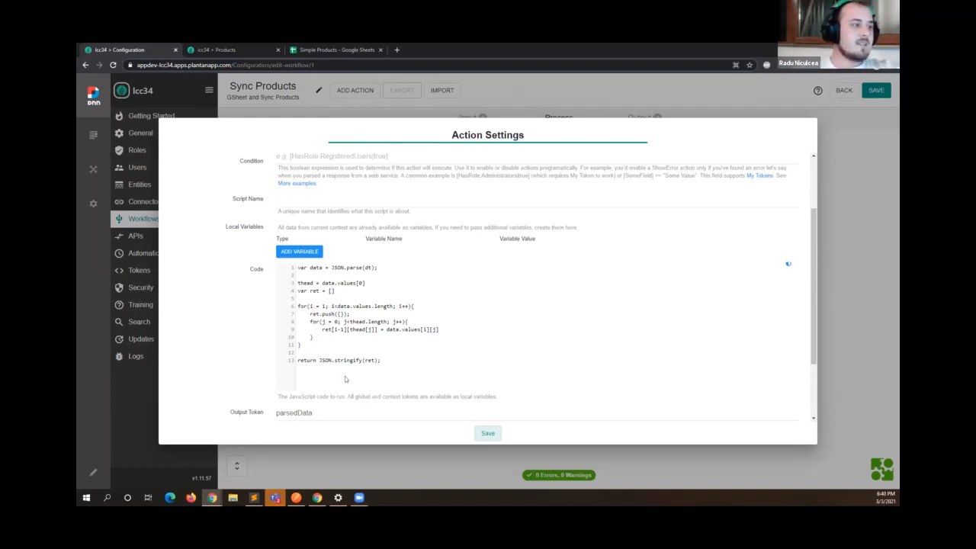
{"action": "left_click", "coordinate": [521, 90]}
{"action": "left_click", "coordinate": [498, 189]}
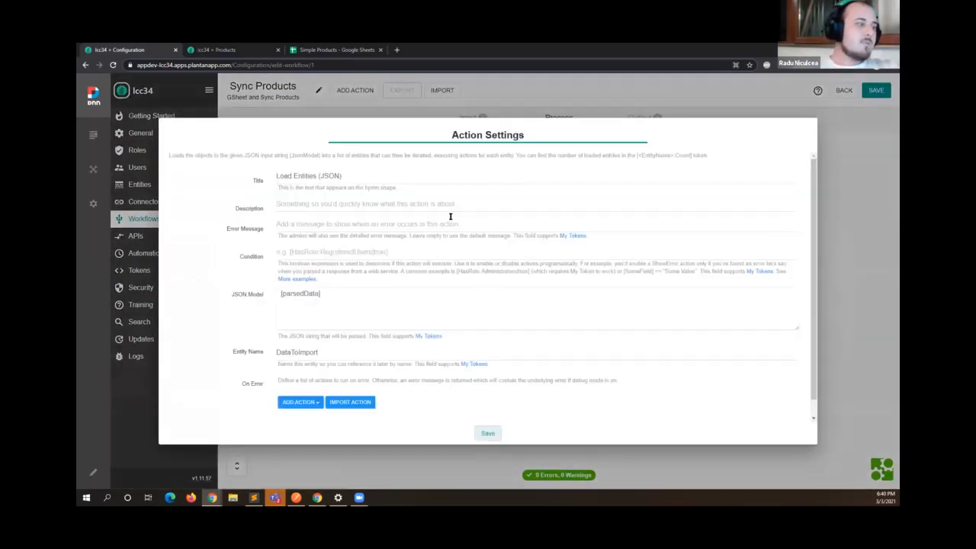
{"action": "left_click", "coordinate": [861, 179]}
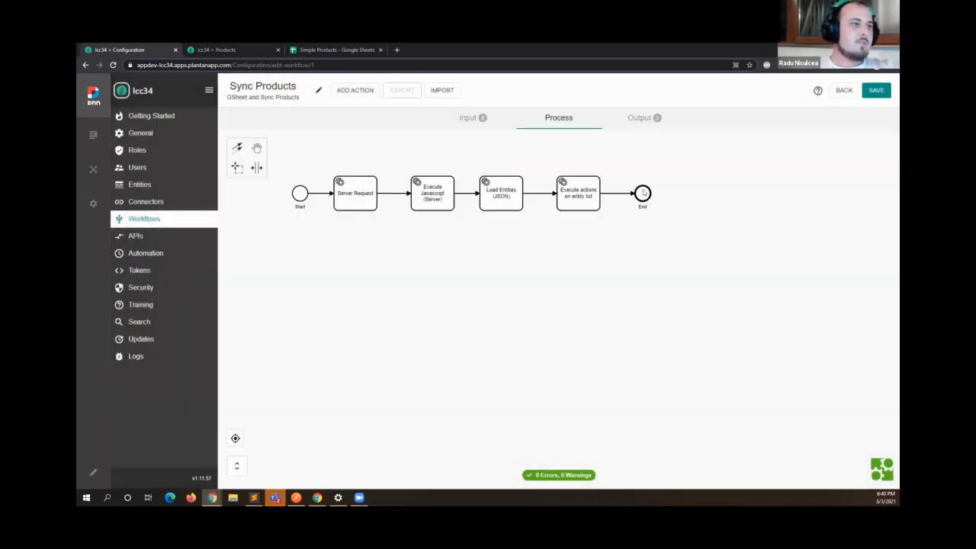
Inspect the Execute actions on entity list settings, including the DataToImport entity name and Execute Upsert Product action, and close them.
{"action": "left_click", "coordinate": [584, 193]}
{"action": "scroll", "coordinate": [461, 241], "scroll_direction": "down", "scroll_amount": 3}
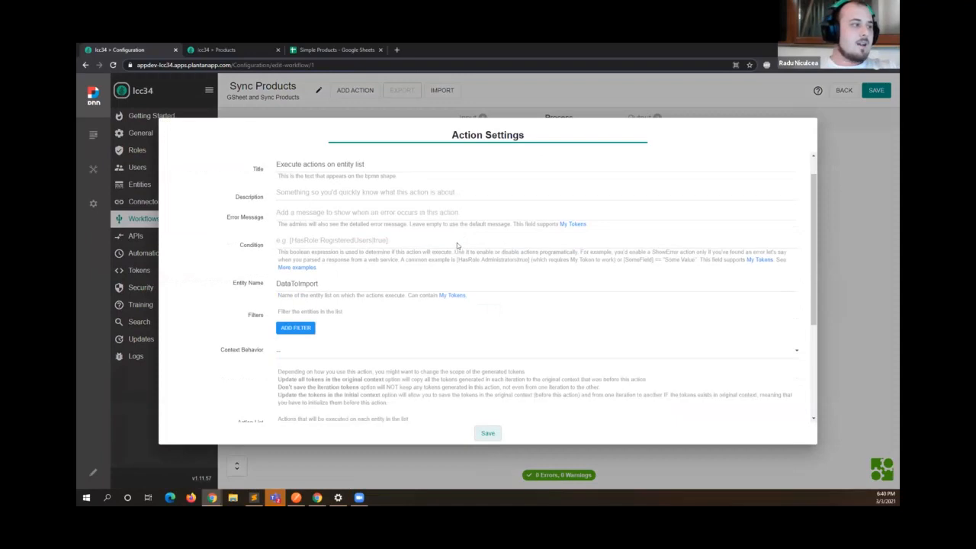
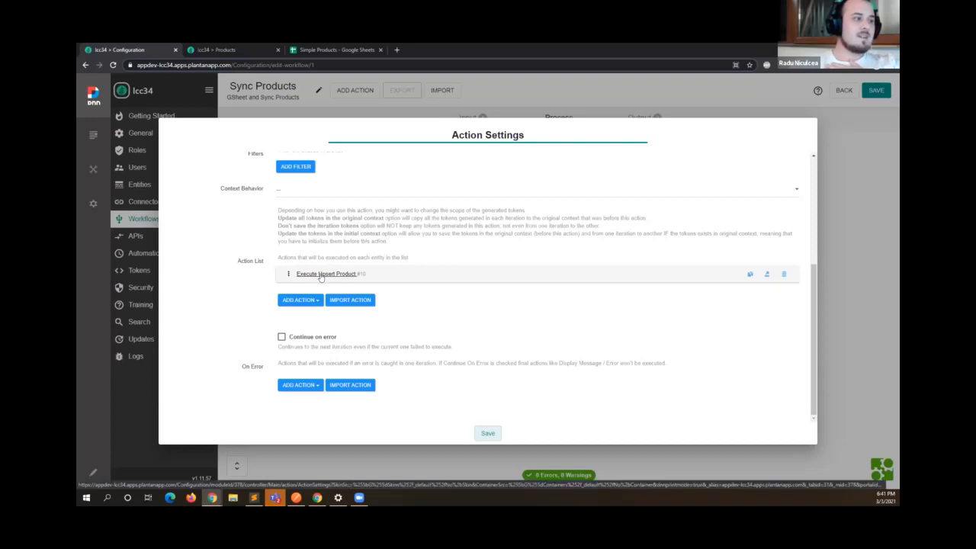
{"action": "left_click", "coordinate": [840, 239]}
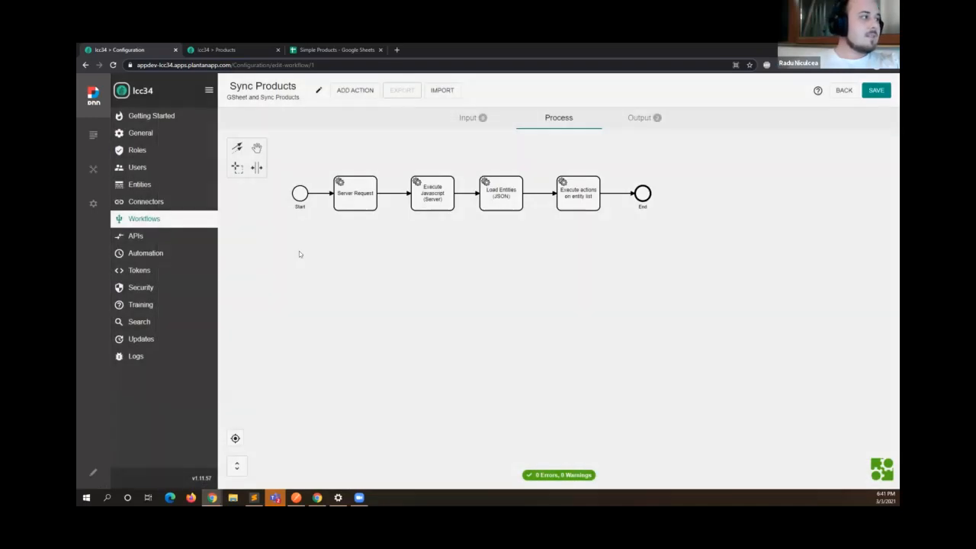
{"action": "left_click", "coordinate": [150, 219]}
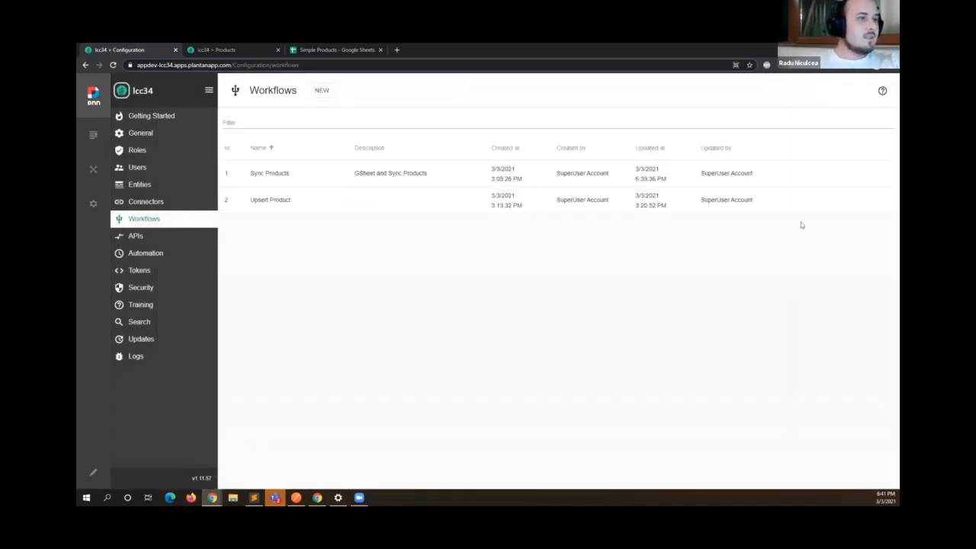
{"action": "left_click", "coordinate": [803, 199]}
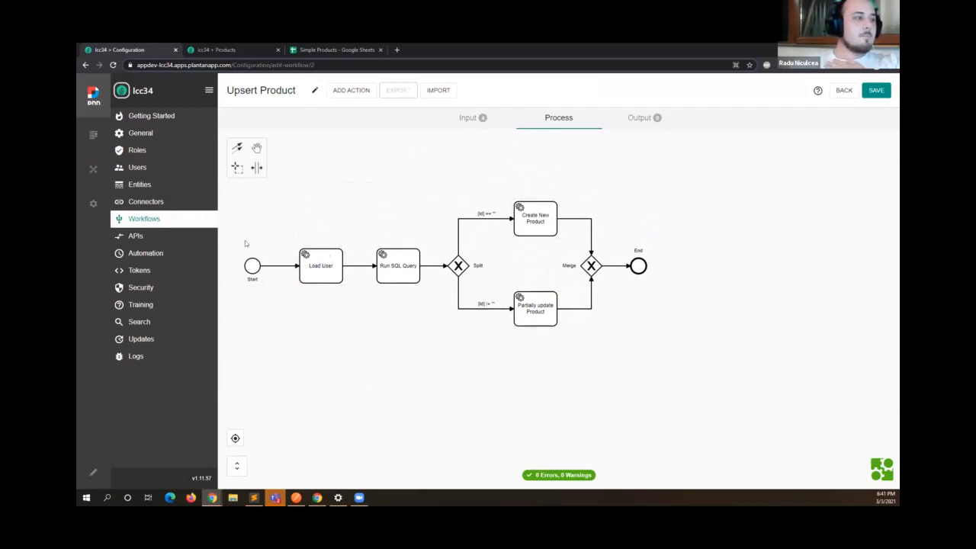
{"action": "mouse_move", "coordinate": [340, 233]}
{"action": "left_mouse_down"}
{"action": "mouse_move", "coordinate": [296, 211]}
{"action": "mouse_move", "coordinate": [347, 236]}
{"action": "left_mouse_up"}
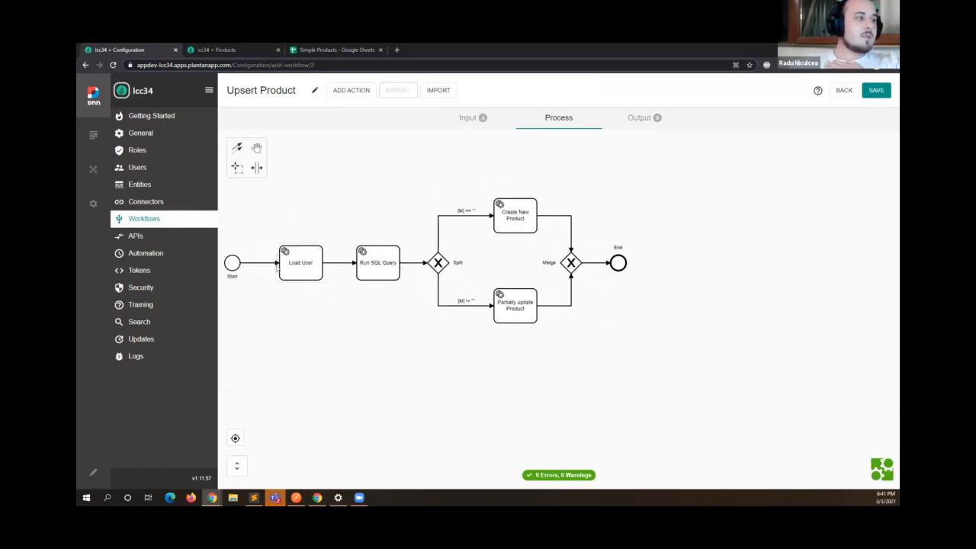
{"action": "double_click", "coordinate": [386, 267]}
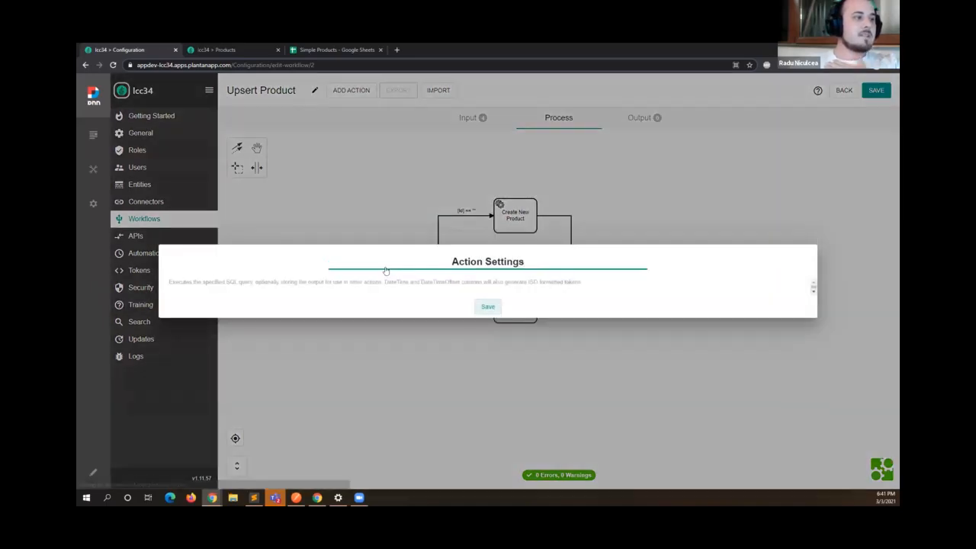
{"action": "scroll", "coordinate": [385, 266], "scroll_direction": "down", "scroll_amount": 3}
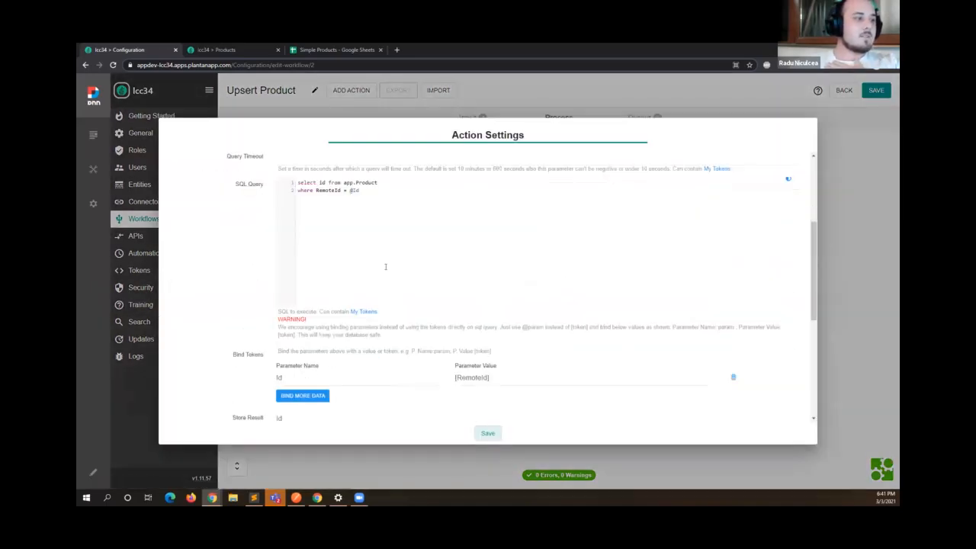
{"action": "double_click", "coordinate": [321, 183]}
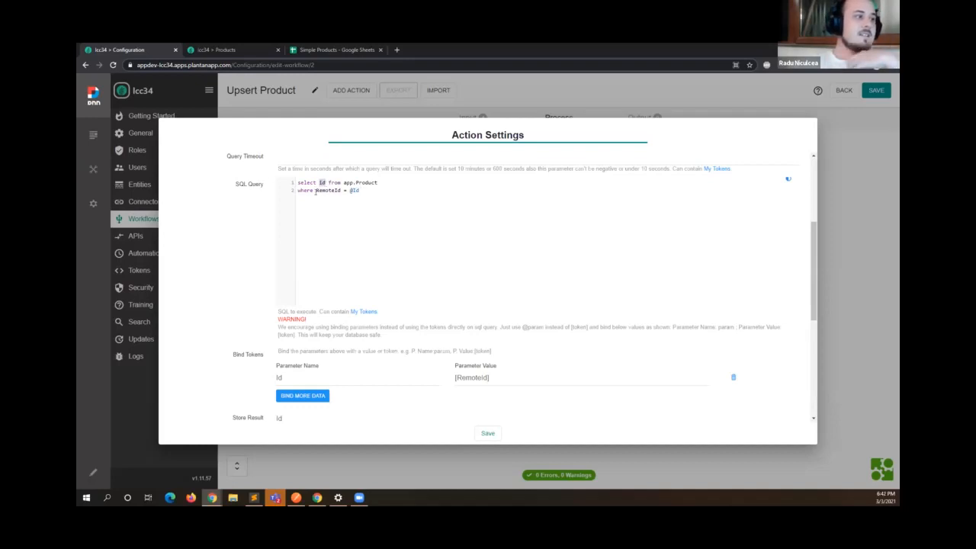
{"action": "left_click_drag", "start_coordinate": [315, 192], "coordinate": [359, 192]}
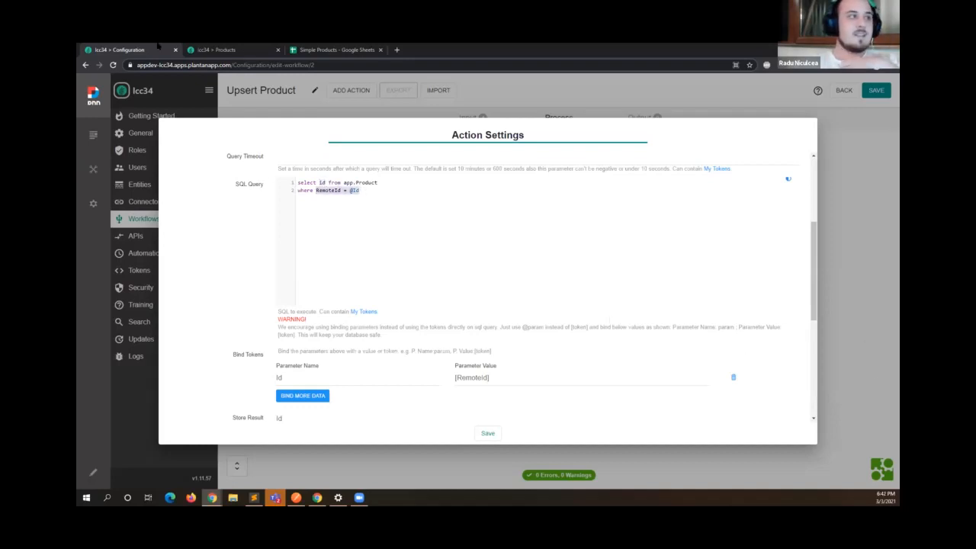
Compare Banana's Id in the Simple Products sheet with its RemoteId in the Products list, and return to the SQL query settings.
{"action": "left_click", "coordinate": [314, 50]}
{"action": "left_click", "coordinate": [135, 151]}
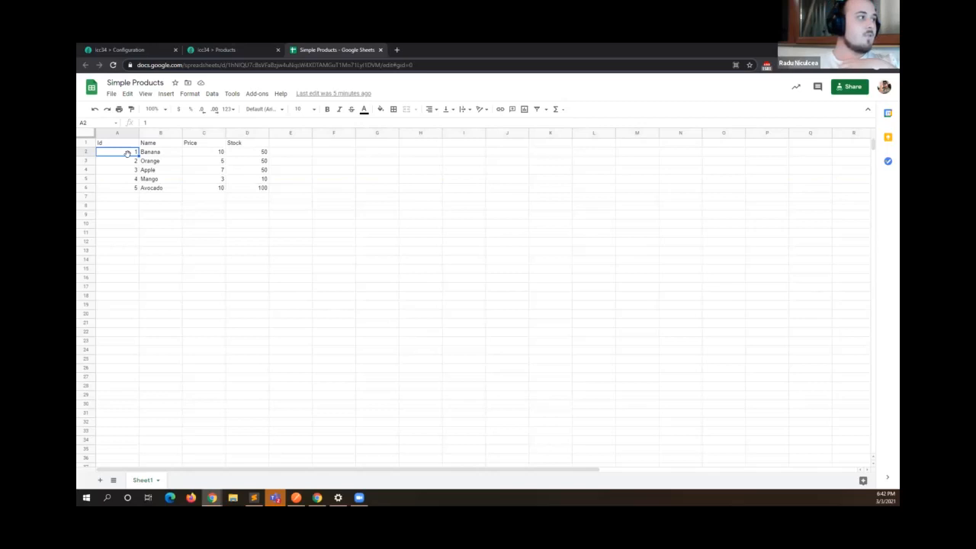
{"action": "left_click", "coordinate": [221, 51]}
{"action": "double_click", "coordinate": [531, 175]}
{"action": "left_click", "coordinate": [533, 178]}
{"action": "double_click", "coordinate": [533, 176]}
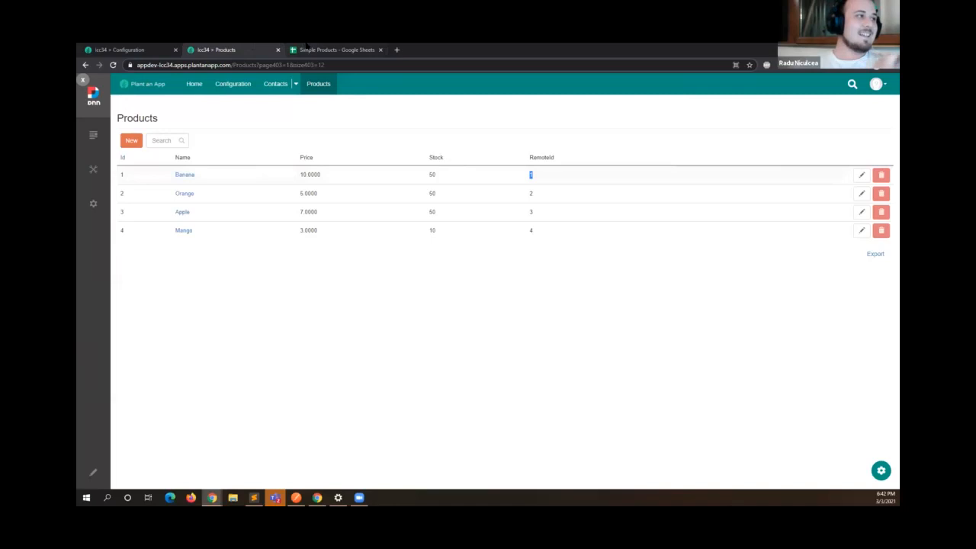
{"action": "left_click", "coordinate": [122, 50]}
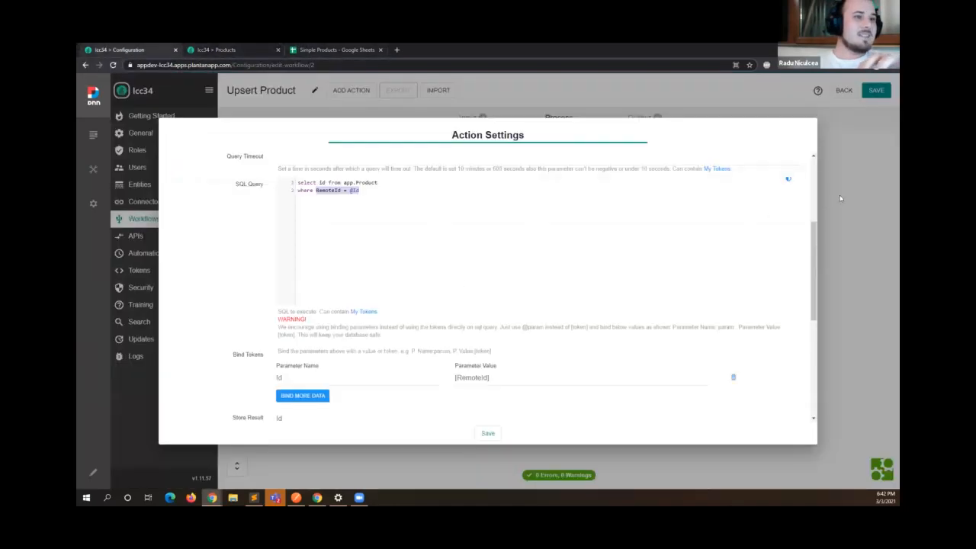
Close the Run SQL Query settings, review the create and update branches, and leave the Upsert Product workflow without saving.
{"action": "left_click", "coordinate": [840, 198]}
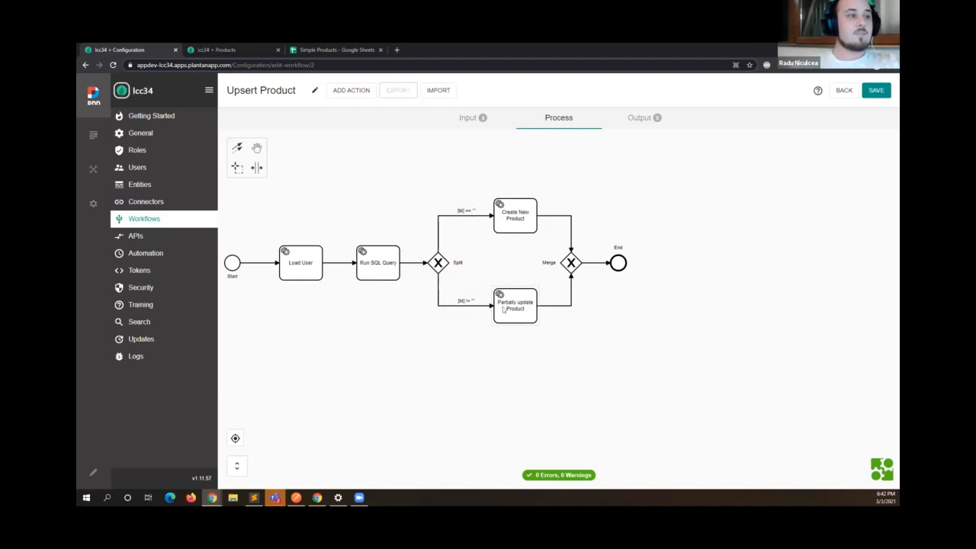
{"action": "left_click_drag", "start_coordinate": [391, 303], "coordinate": [412, 315]}
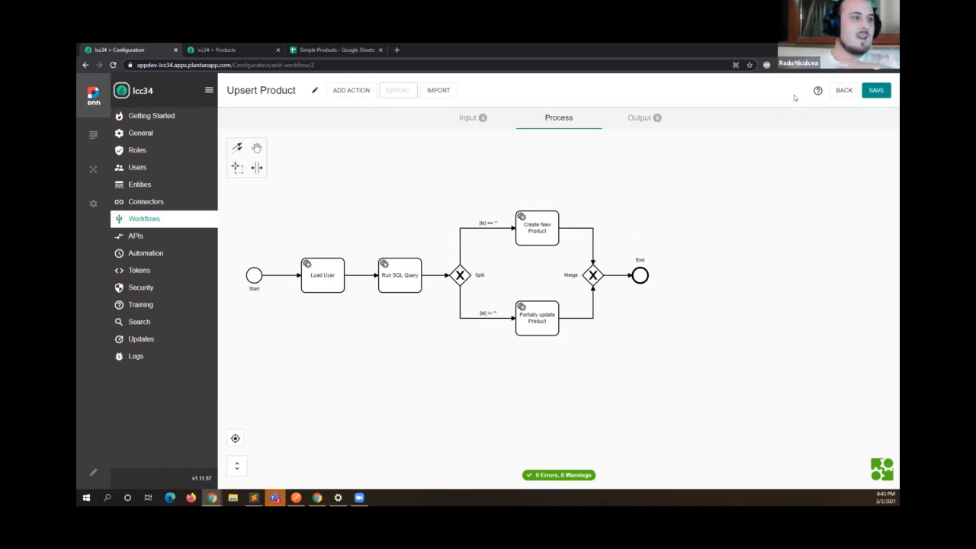
{"action": "left_click", "coordinate": [844, 91]}
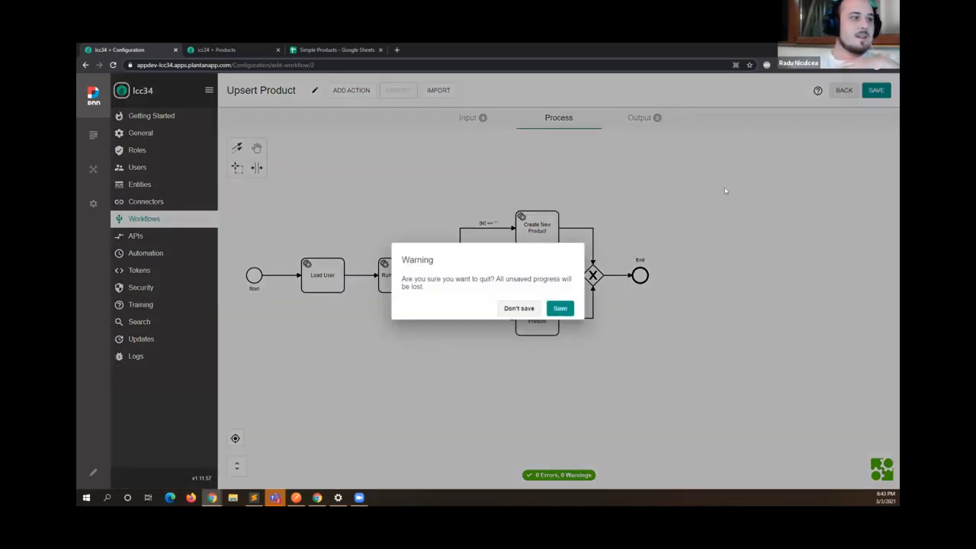
{"action": "left_click", "coordinate": [522, 309]}
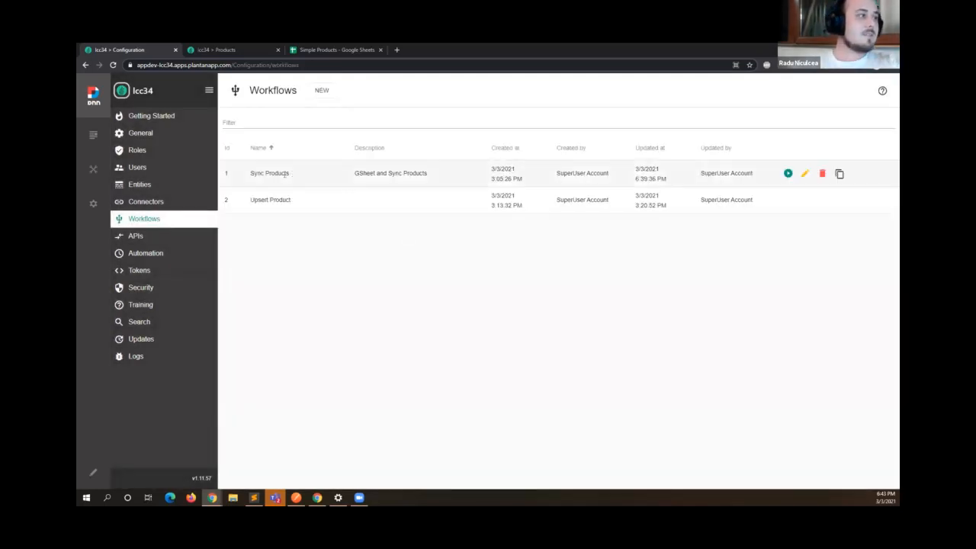
Open the Server Request action of the Sync Products workflow and check its URL's cell range against the Simple Products sheet.
{"action": "left_click", "coordinate": [805, 174]}
{"action": "double_click", "coordinate": [354, 196]}
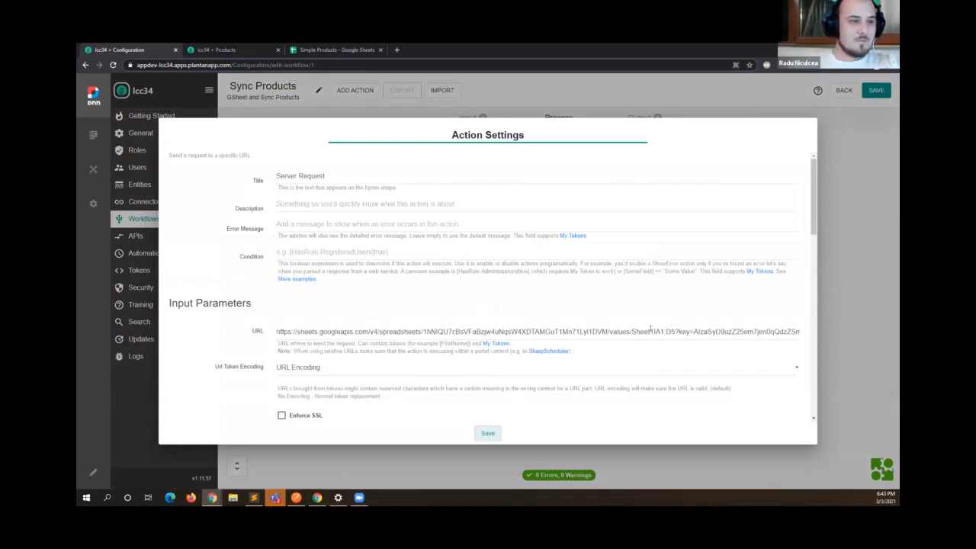
{"action": "left_click", "coordinate": [341, 47]}
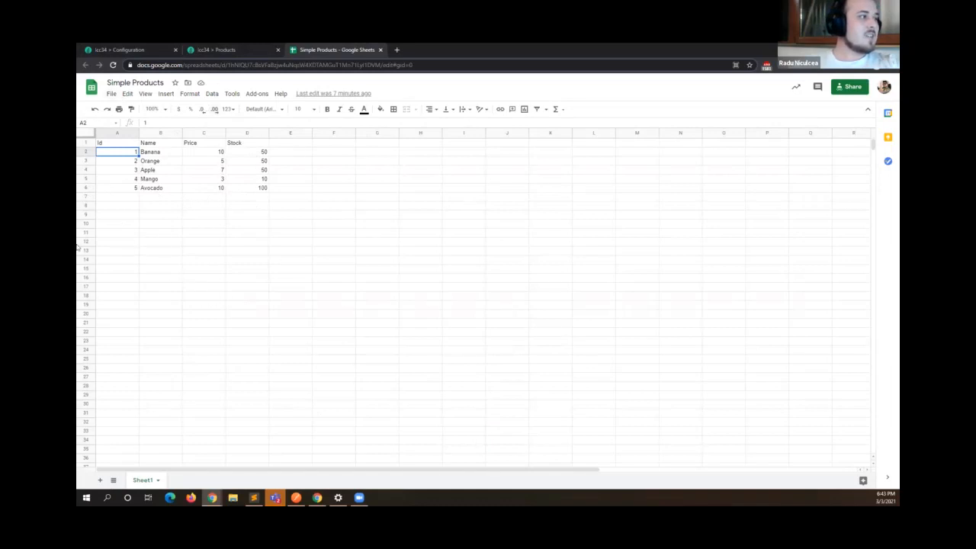
{"action": "left_click", "coordinate": [263, 51]}
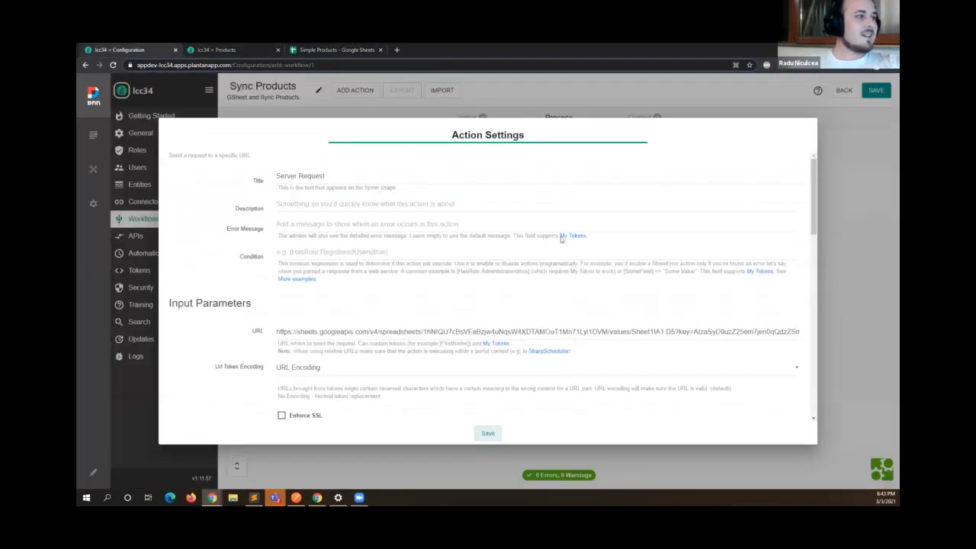
Extend the cell range in the Server Request URL to end at D10, and save the action and the workflow.
{"action": "left_click", "coordinate": [672, 333]}
{"action": "key", "text": "BackSpace"}
{"action": "type", "text": "10"}
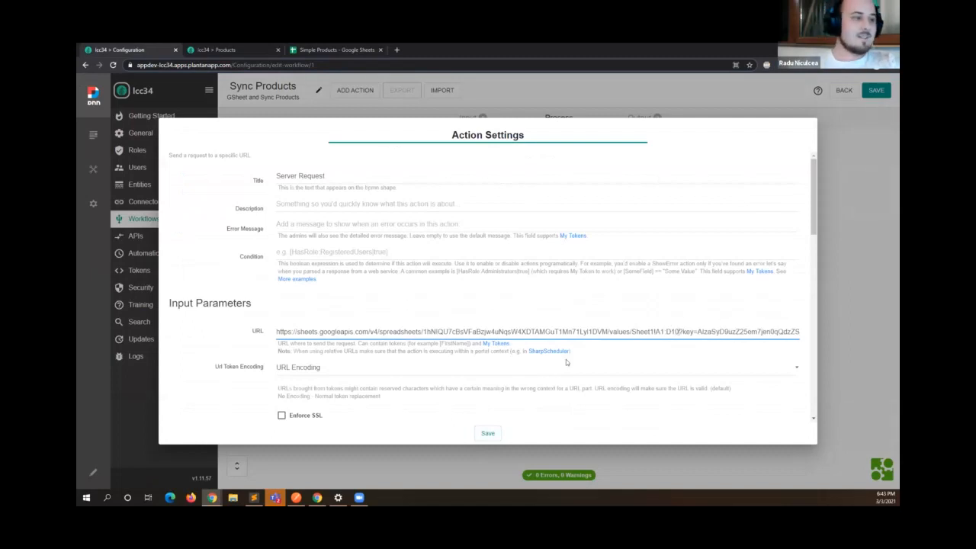
{"action": "left_click", "coordinate": [479, 434]}
{"action": "left_click", "coordinate": [876, 90]}
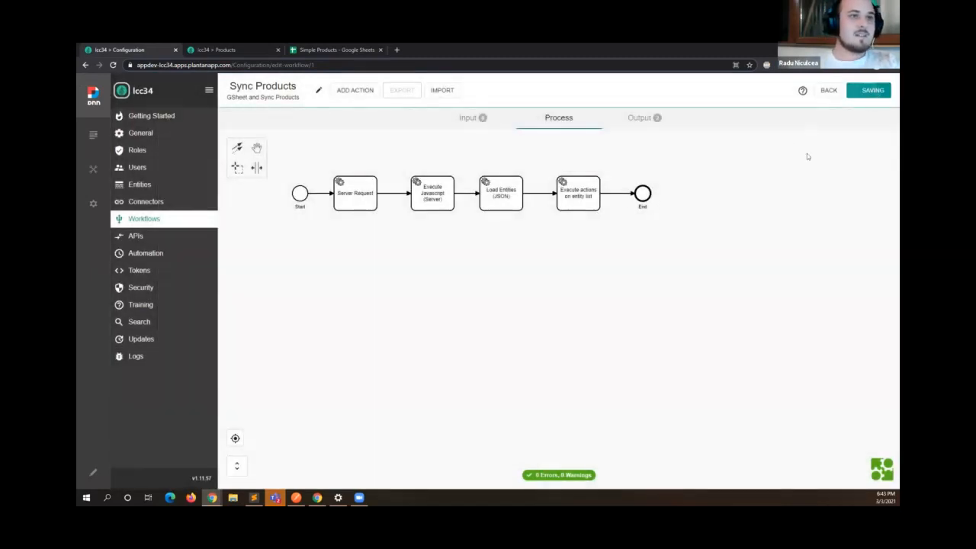
Run a test of the Sync Products workflow and highlight the Avocado record in the parsedData output.
{"action": "mouse_move", "coordinate": [305, 167]}
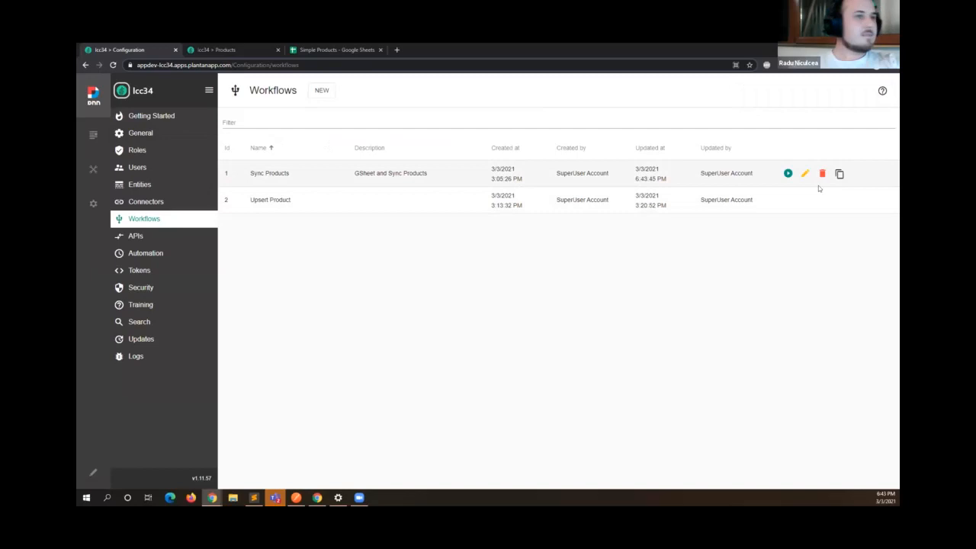
{"action": "left_click", "coordinate": [786, 174]}
{"action": "left_click", "coordinate": [484, 306]}
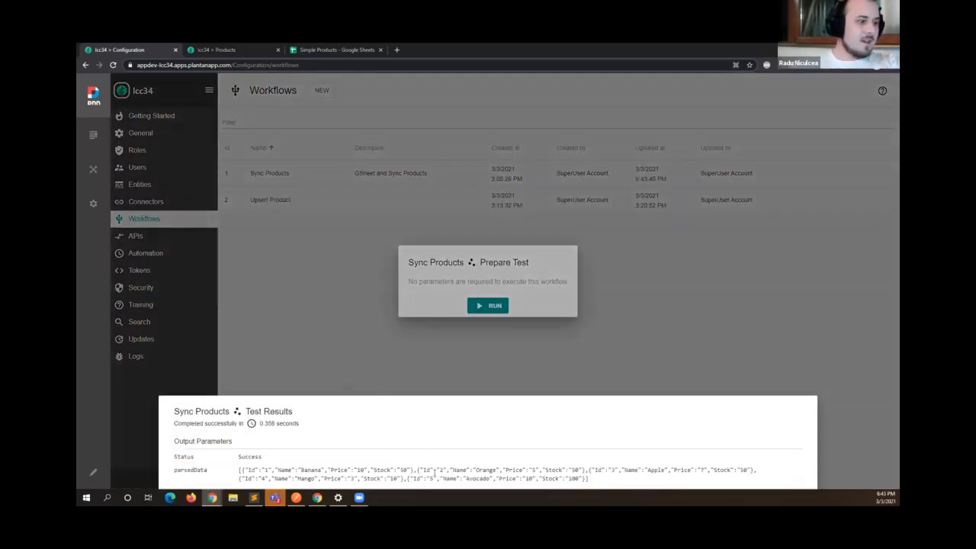
{"action": "left_click_drag", "start_coordinate": [432, 478], "coordinate": [587, 479]}
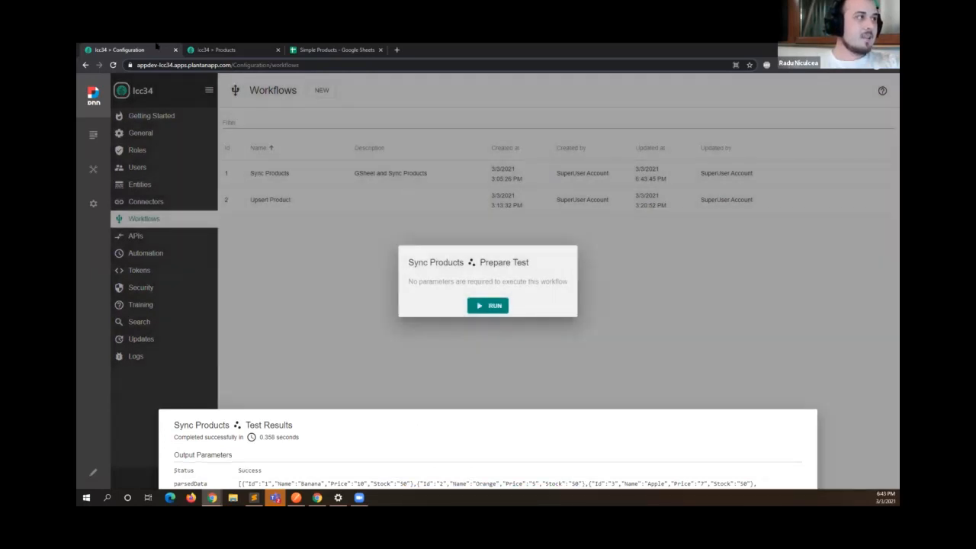
Reload the Products list and compare its records with the rows of the Simple Products sheet.
{"action": "left_click", "coordinate": [210, 51]}
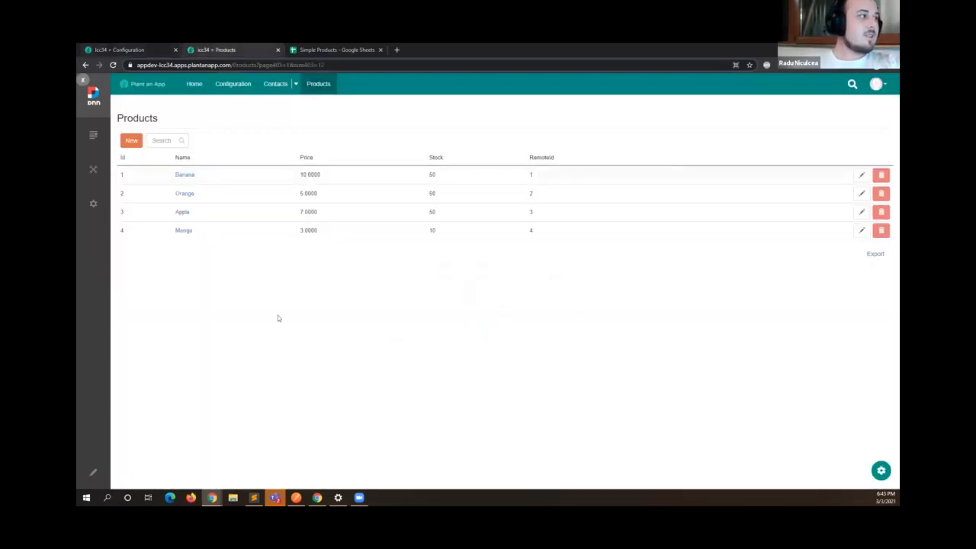
{"action": "key", "text": "F5"}
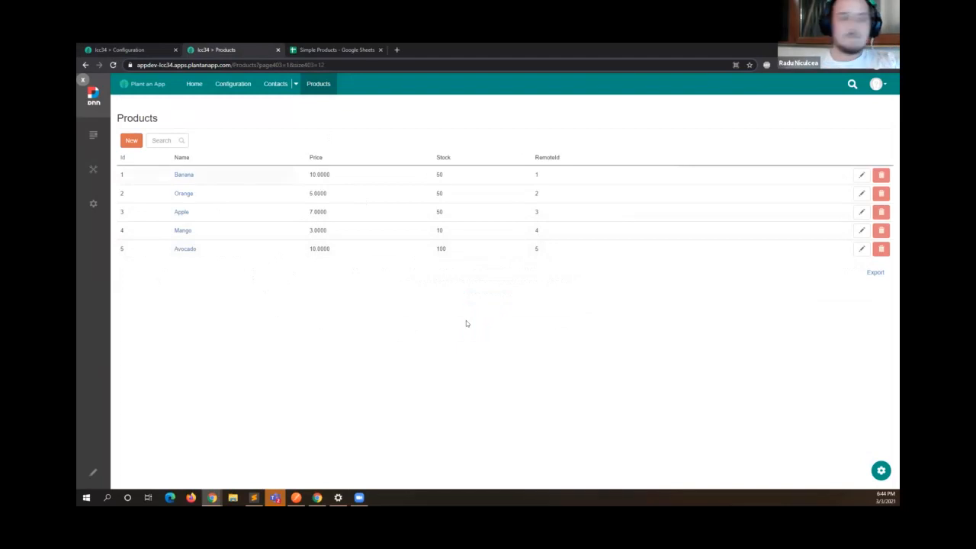
{"action": "left_click", "coordinate": [314, 48]}
{"action": "left_click", "coordinate": [221, 49]}
{"action": "left_click", "coordinate": [342, 49]}
{"action": "left_click", "coordinate": [258, 47]}
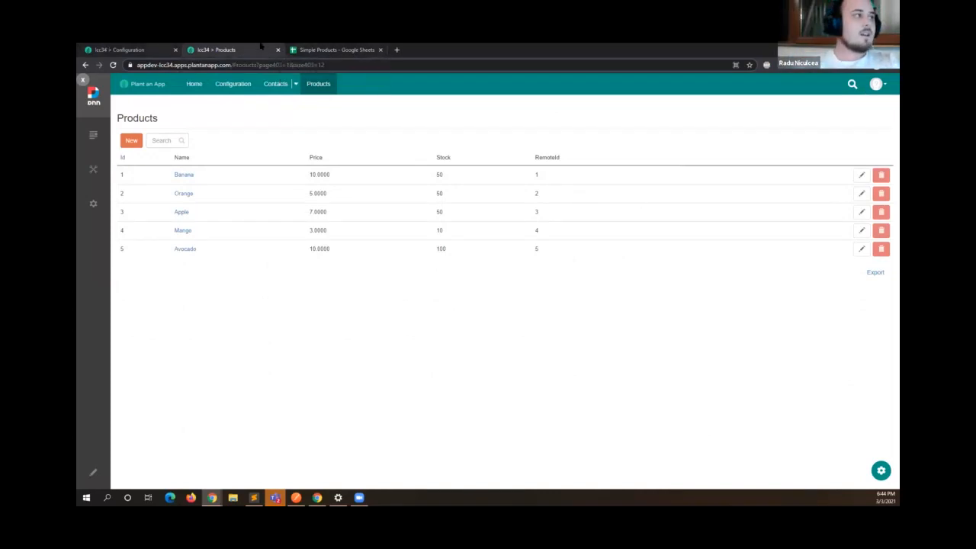
{"action": "left_click", "coordinate": [320, 49]}
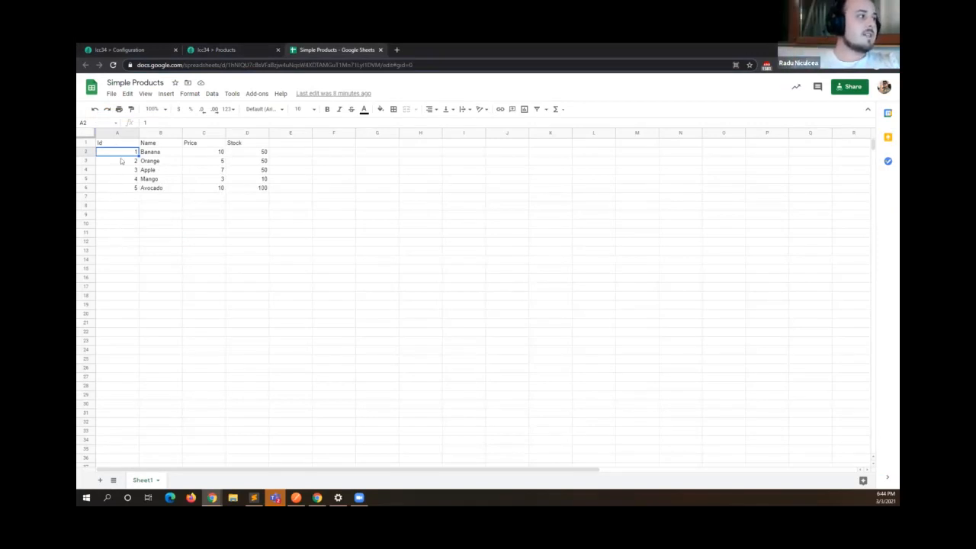
Delete the Avocado, Mango and Apple records from the Products list.
{"action": "left_click", "coordinate": [197, 50]}
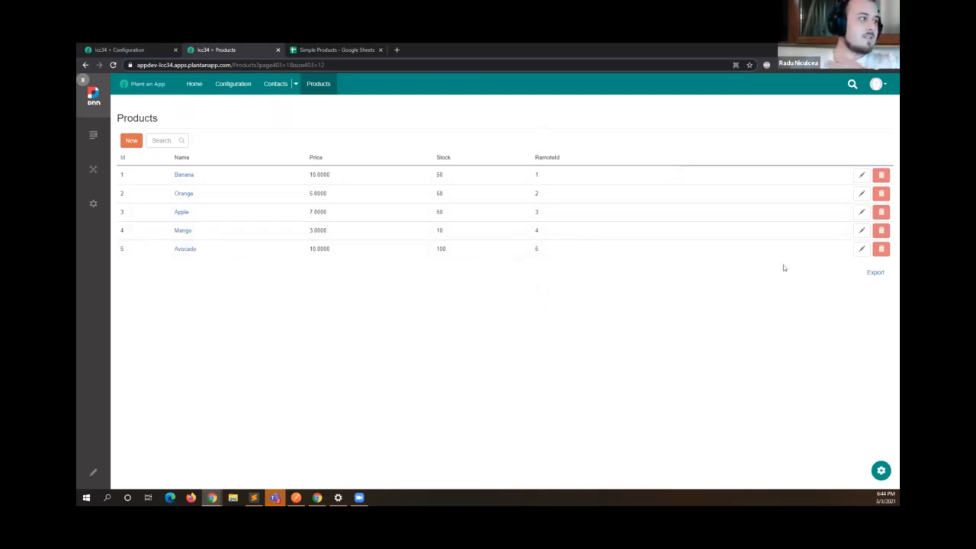
{"action": "left_click", "coordinate": [881, 250]}
{"action": "left_click", "coordinate": [351, 248]}
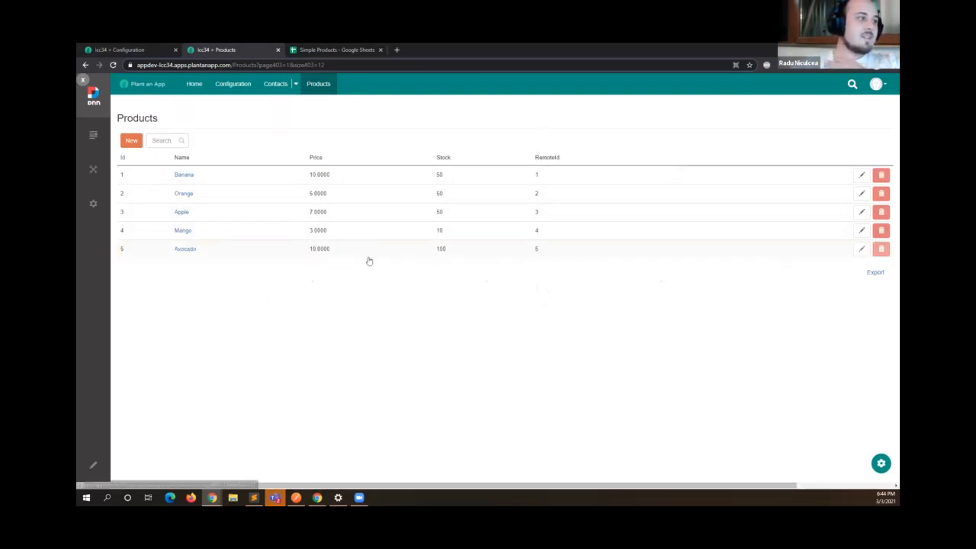
{"action": "left_click", "coordinate": [882, 231]}
{"action": "left_click", "coordinate": [351, 230]}
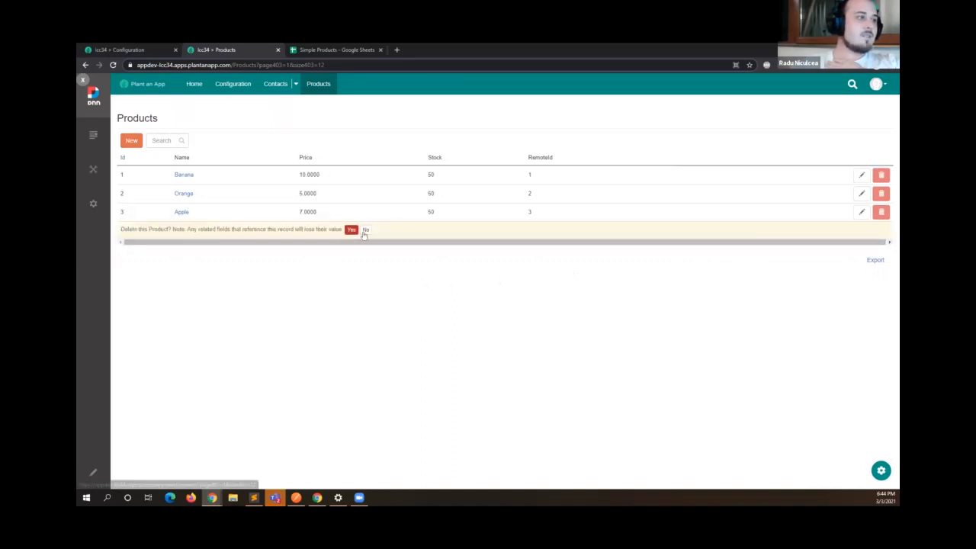
{"action": "left_click", "coordinate": [881, 212]}
{"action": "left_click", "coordinate": [351, 211]}
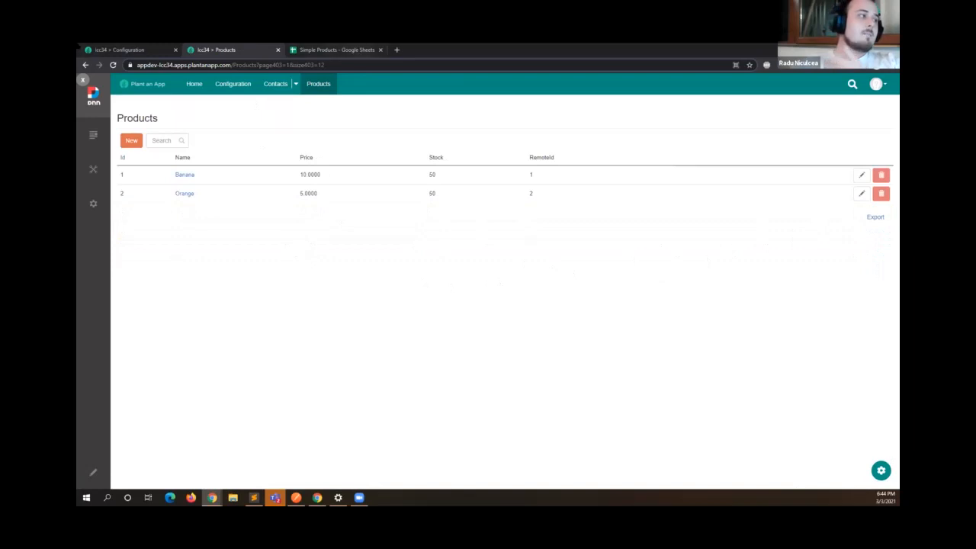
Run the Sync Products workflow test again with the Apple, Mango and Avocado records deleted.
{"action": "key", "text": "ctrl+shift+Tab"}
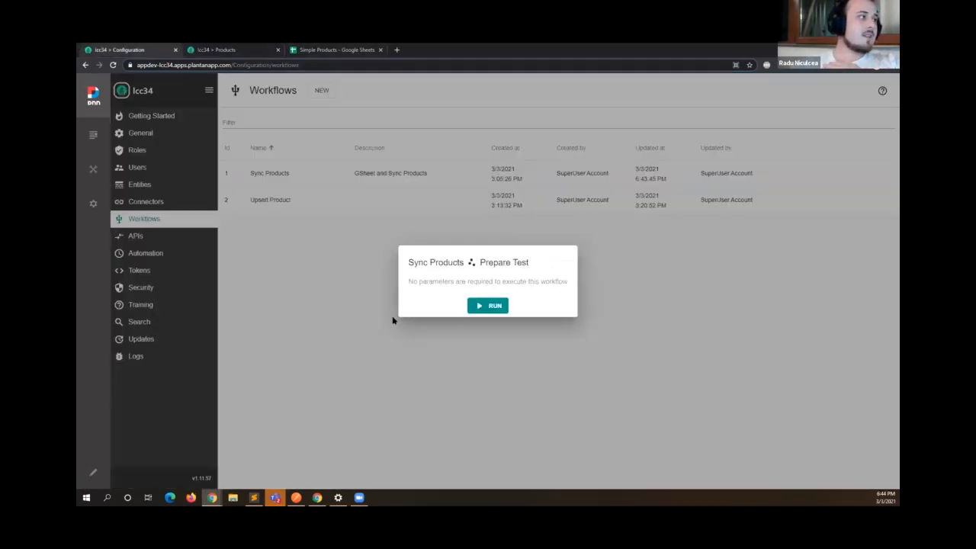
{"action": "left_click", "coordinate": [496, 309]}
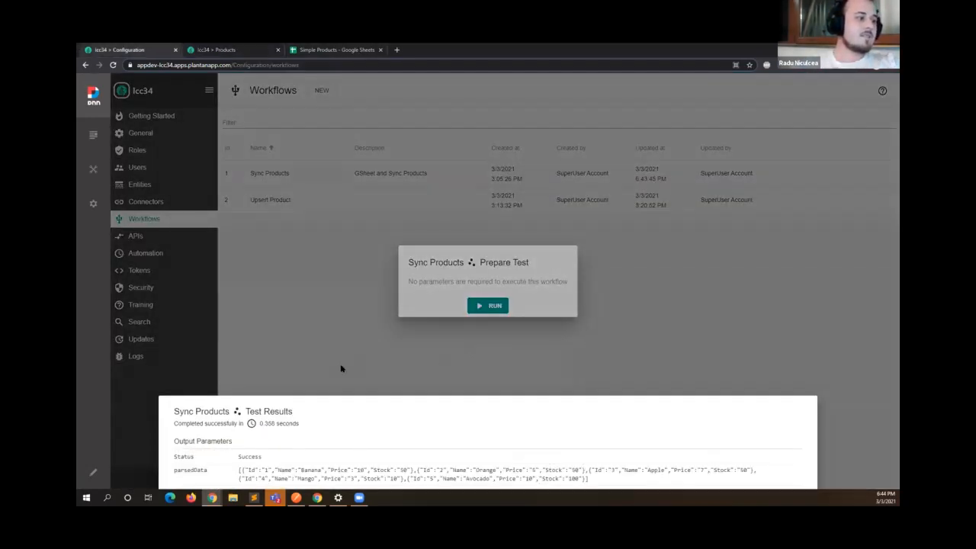
Reload the Products list to check the synced records, and open the role permissions of the Product entity.
{"action": "key", "text": "ctrl+Tab"}
{"action": "key", "text": "F5"}
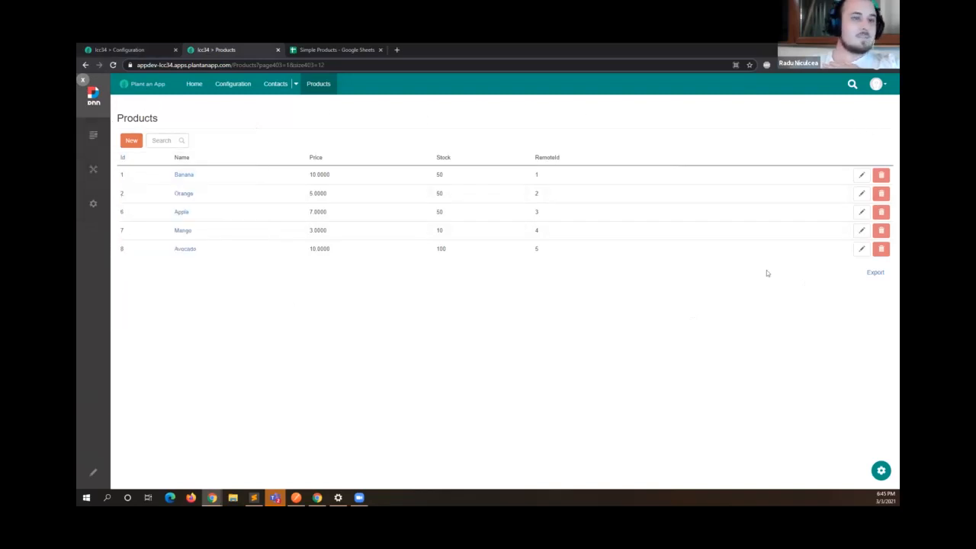
{"action": "left_click", "coordinate": [233, 86]}
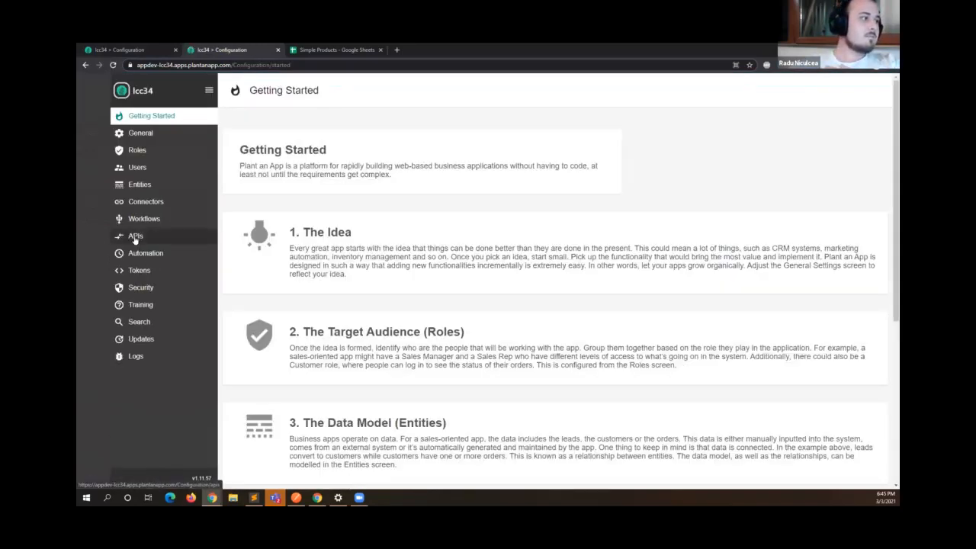
{"action": "left_click", "coordinate": [151, 185]}
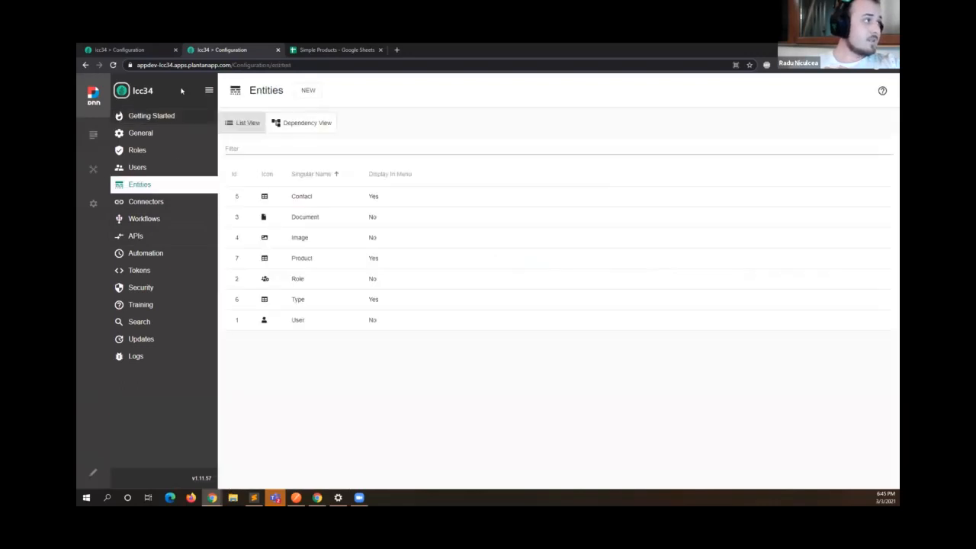
{"action": "left_click", "coordinate": [175, 49]}
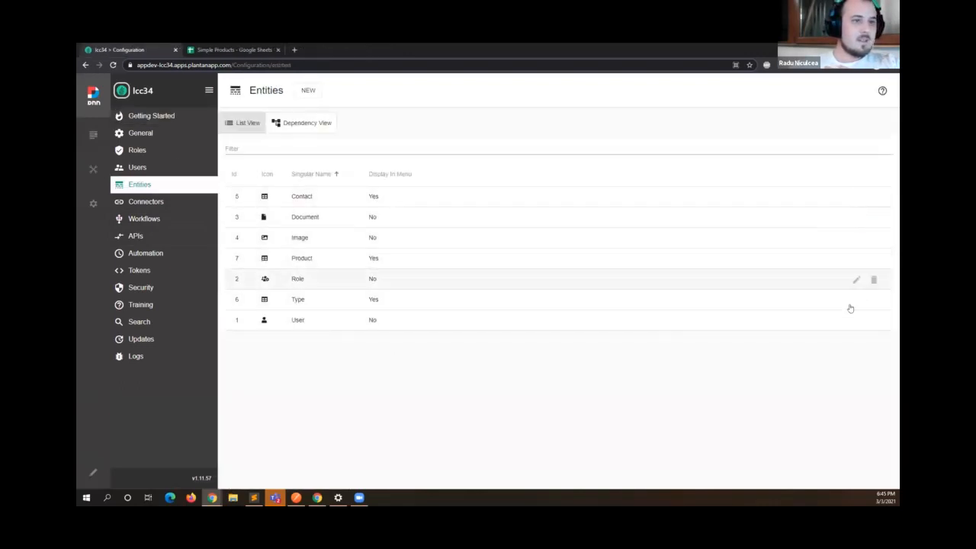
{"action": "left_click", "coordinate": [855, 259]}
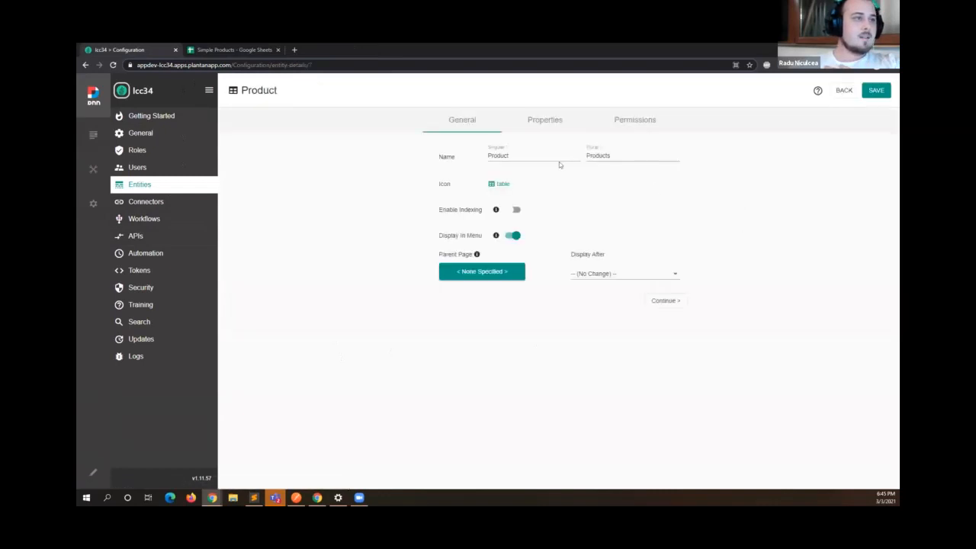
{"action": "left_click", "coordinate": [633, 120]}
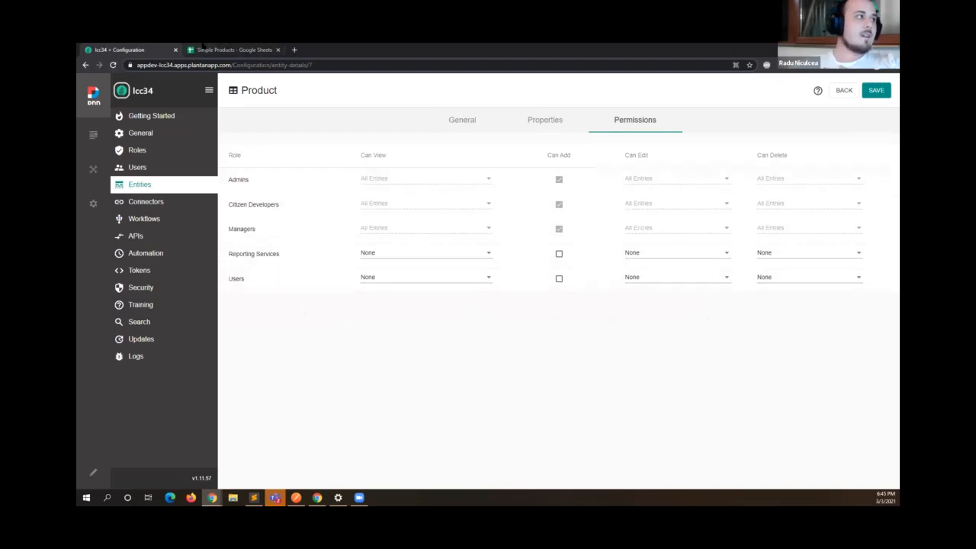
View the Simple Products sheet, the Contacts list and the Products list in turn.
{"action": "left_click", "coordinate": [218, 47]}
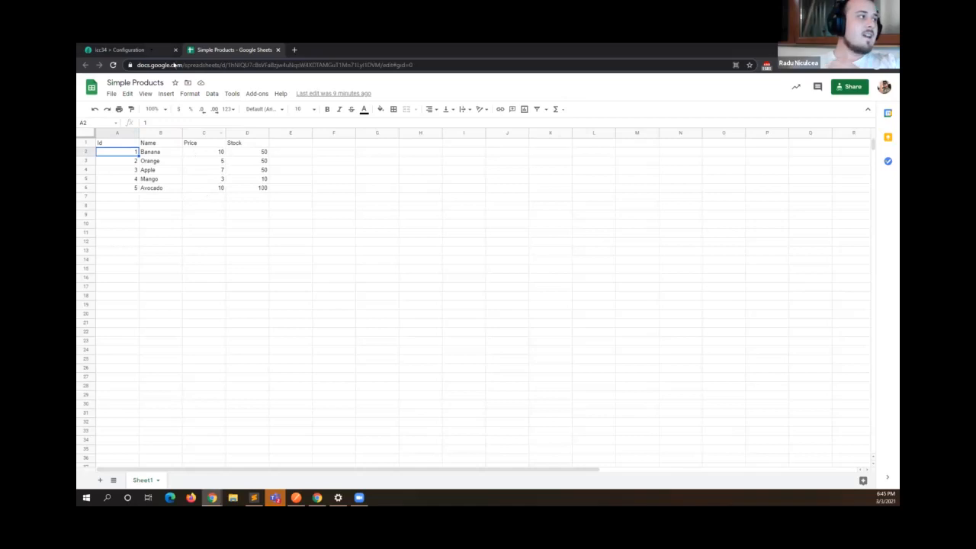
{"action": "left_click", "coordinate": [118, 50]}
{"action": "left_click", "coordinate": [142, 92]}
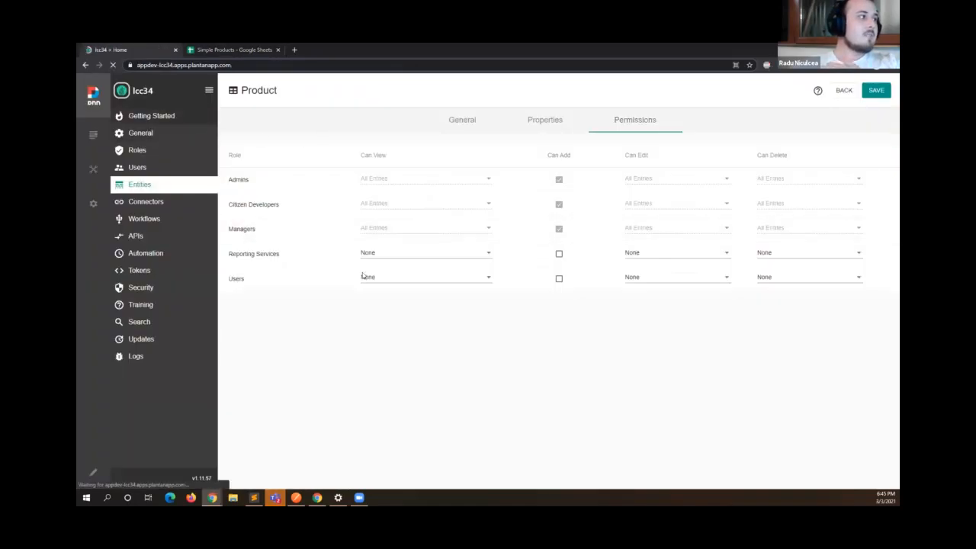
{"action": "left_click", "coordinate": [273, 86]}
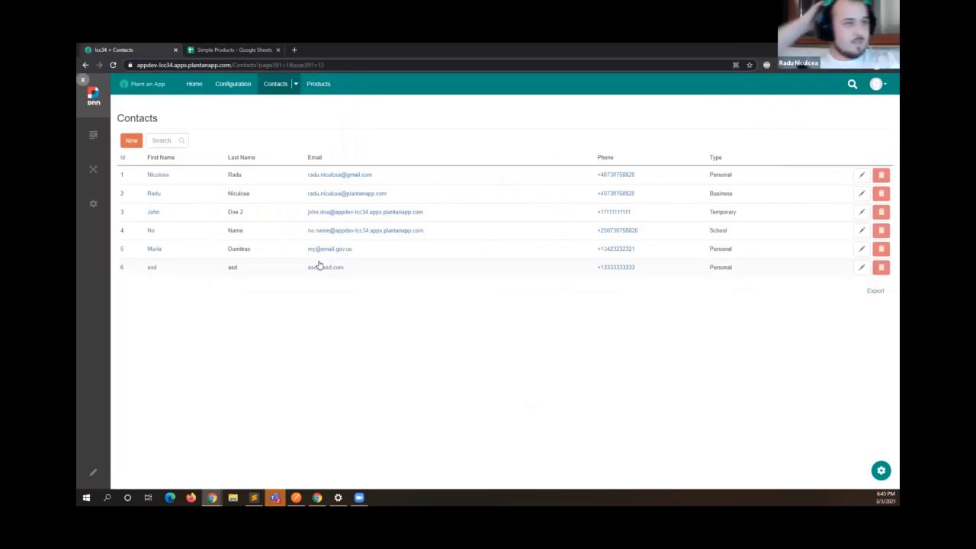
{"action": "left_click", "coordinate": [318, 86]}
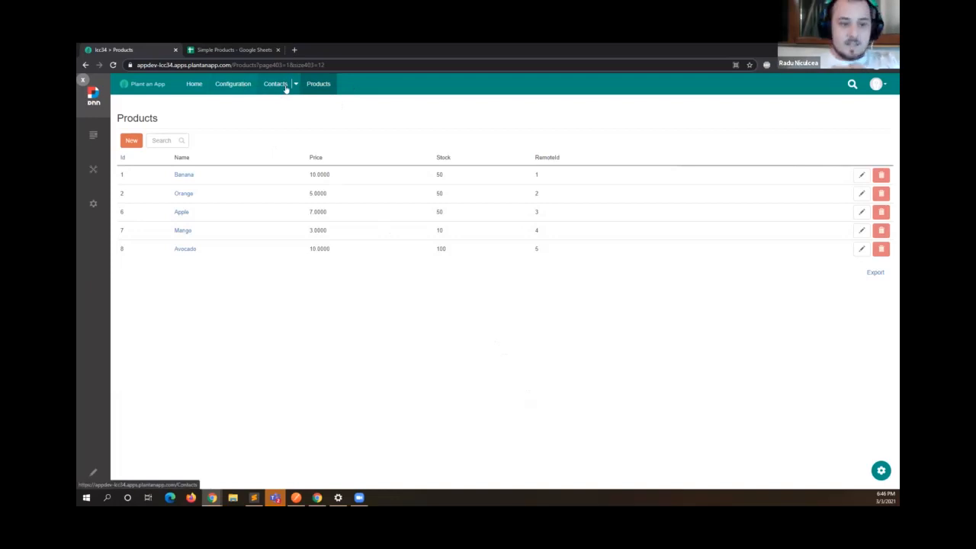
Add a custom property named Products to the Contact entity.
{"action": "left_click", "coordinate": [239, 85]}
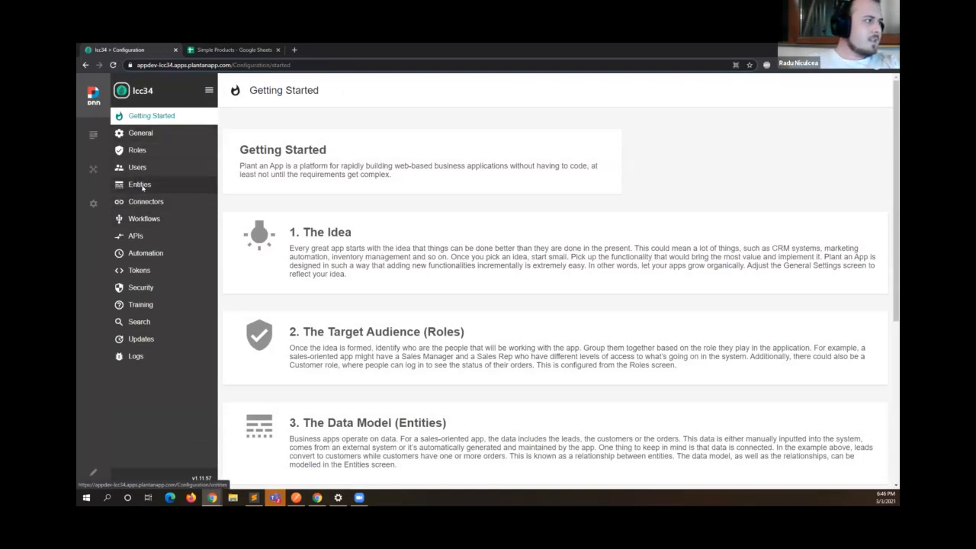
{"action": "left_click", "coordinate": [141, 187]}
{"action": "left_click", "coordinate": [858, 197]}
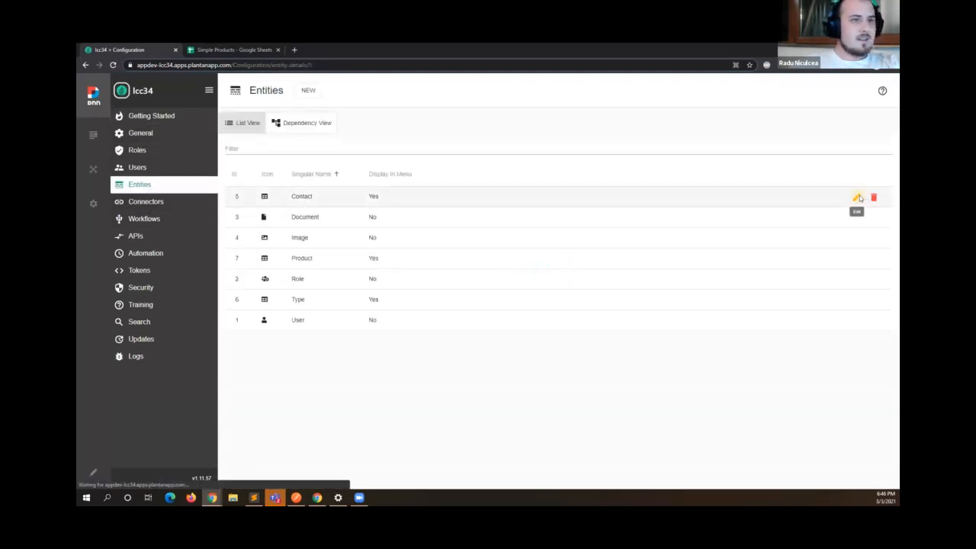
{"action": "left_click", "coordinate": [546, 119]}
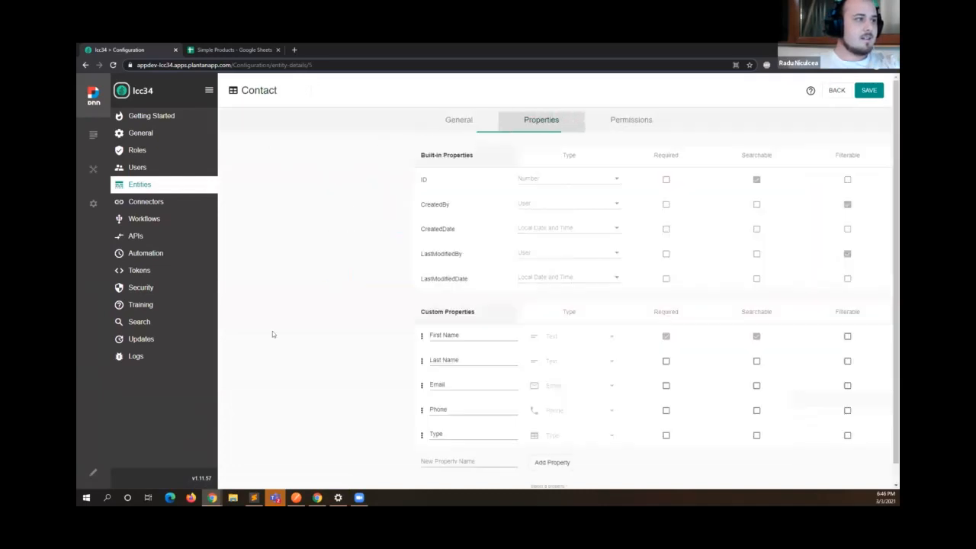
{"action": "left_click", "coordinate": [259, 460]}
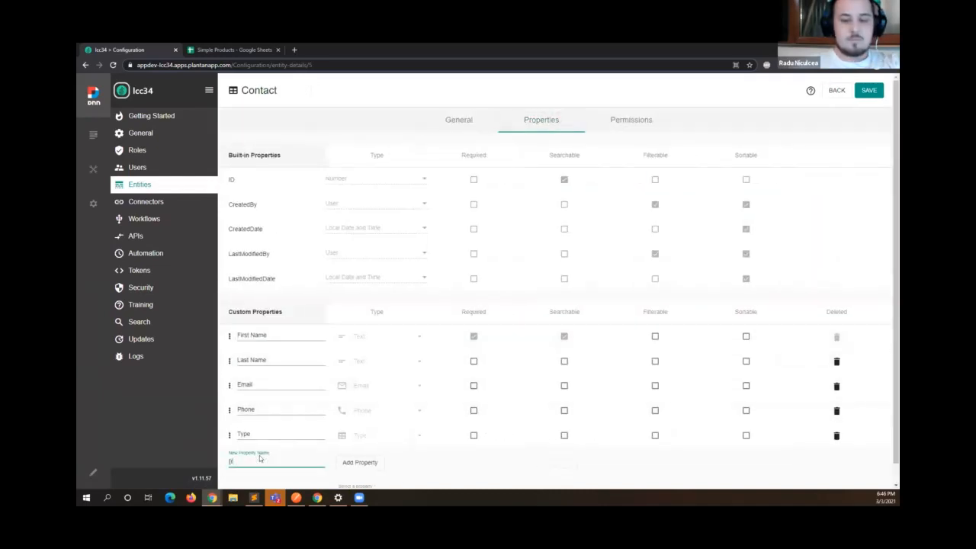
{"action": "type", "text": "Products"}
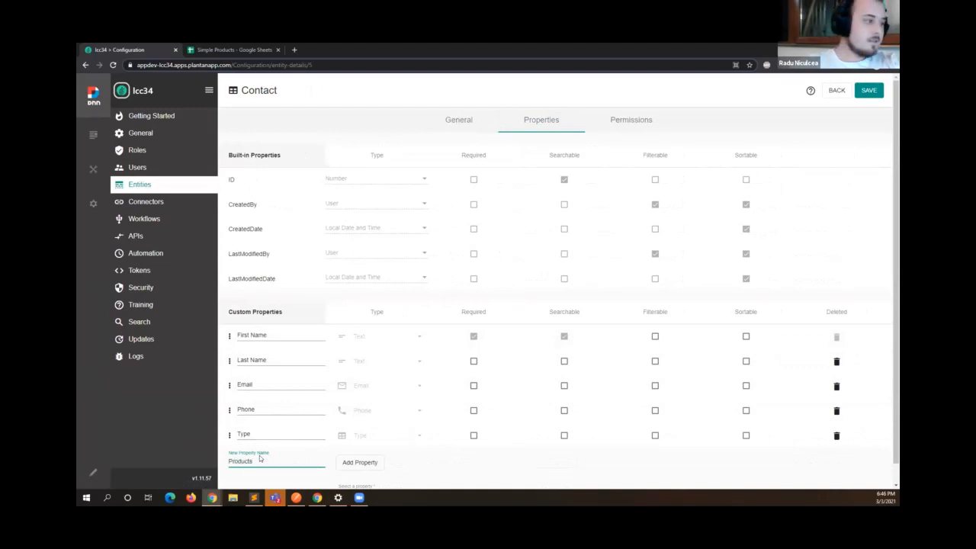
{"action": "left_click", "coordinate": [373, 462]}
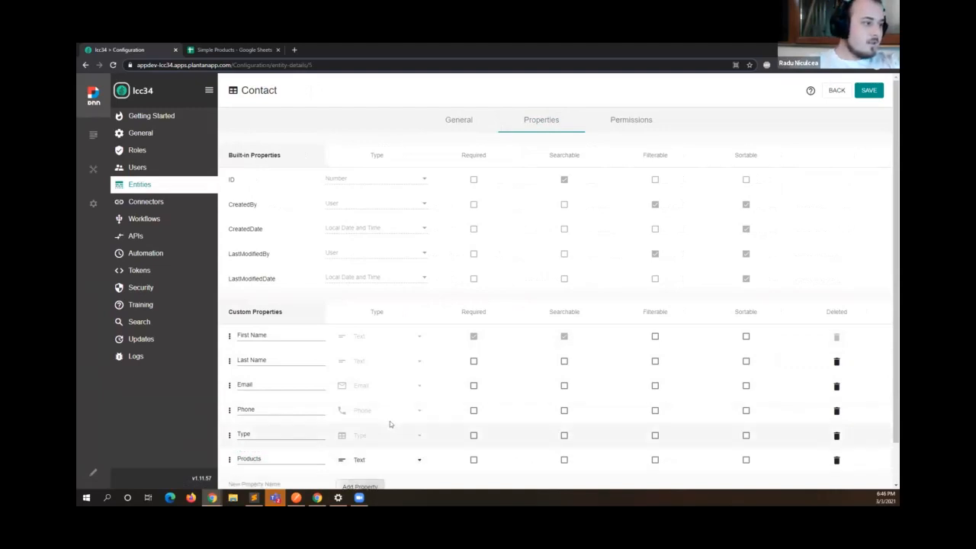
Set the Products property's type to List of Products and save the Contact entity.
{"action": "left_click", "coordinate": [387, 459]}
{"action": "left_click", "coordinate": [419, 406]}
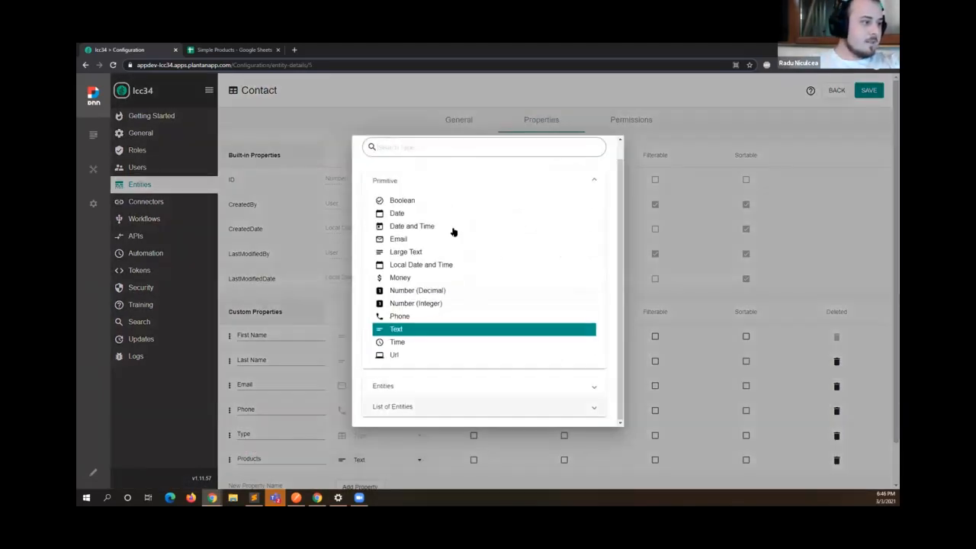
{"action": "scroll", "coordinate": [454, 274], "scroll_direction": "down", "scroll_amount": 3}
{"action": "left_click", "coordinate": [423, 365]}
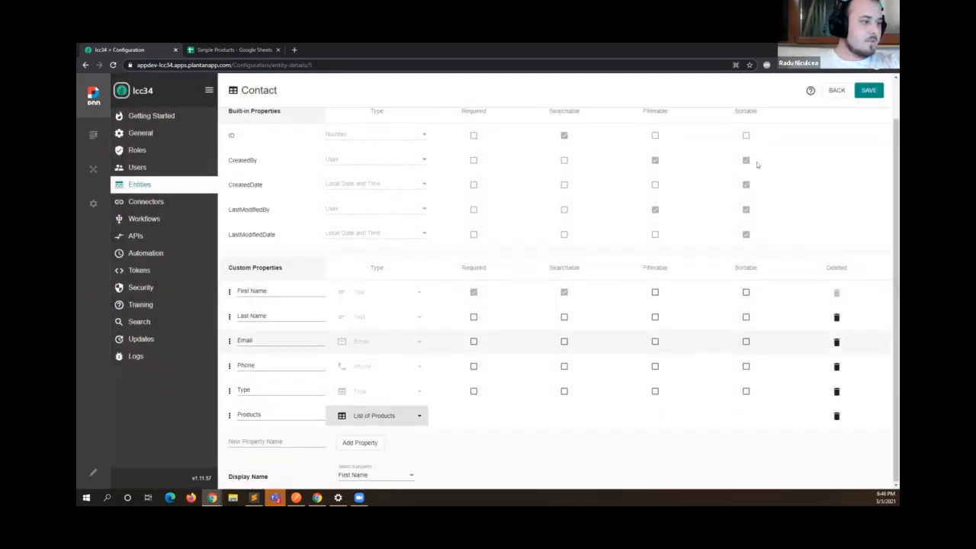
{"action": "left_click", "coordinate": [869, 90]}
{"action": "left_click", "coordinate": [623, 309]}
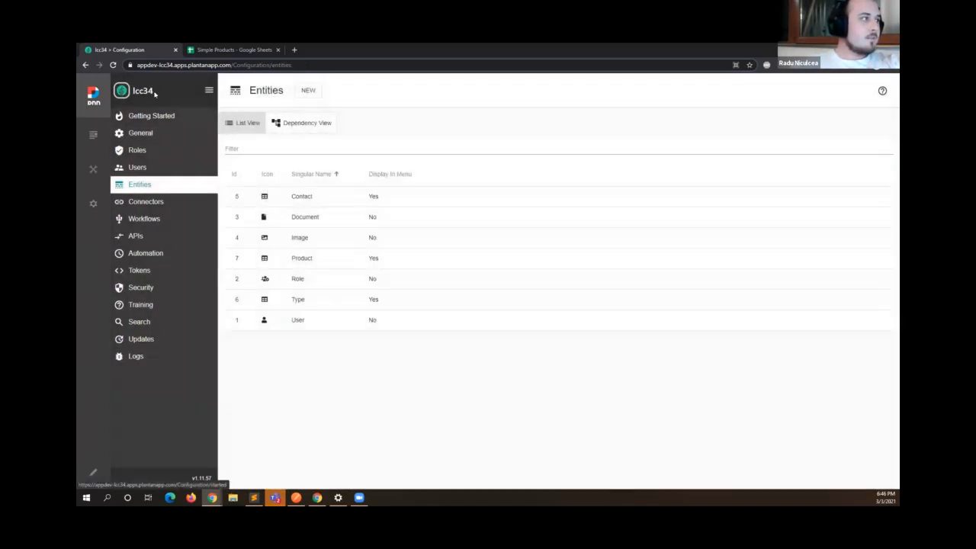
Open the products of the first record in the Contacts list and add the existing product Banana.
{"action": "left_click", "coordinate": [147, 92]}
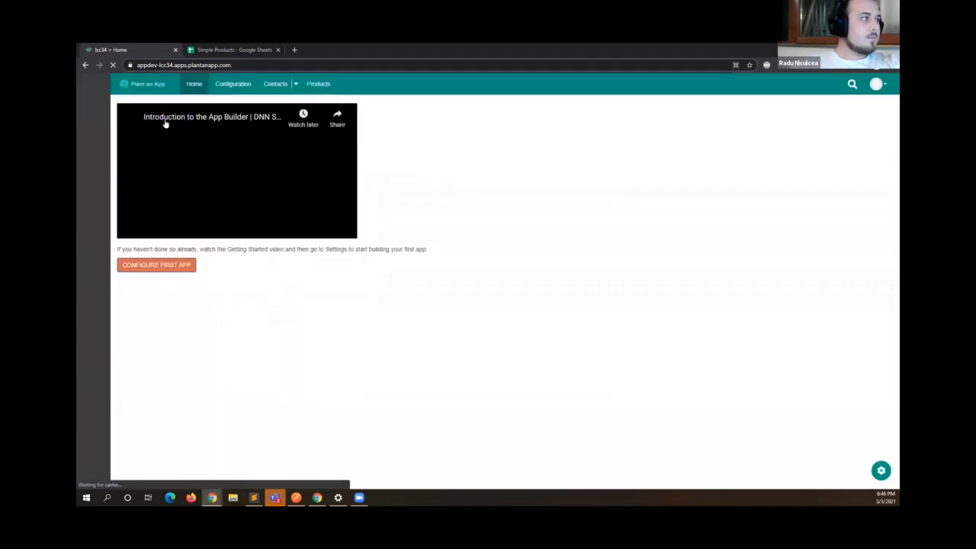
{"action": "left_click", "coordinate": [278, 81]}
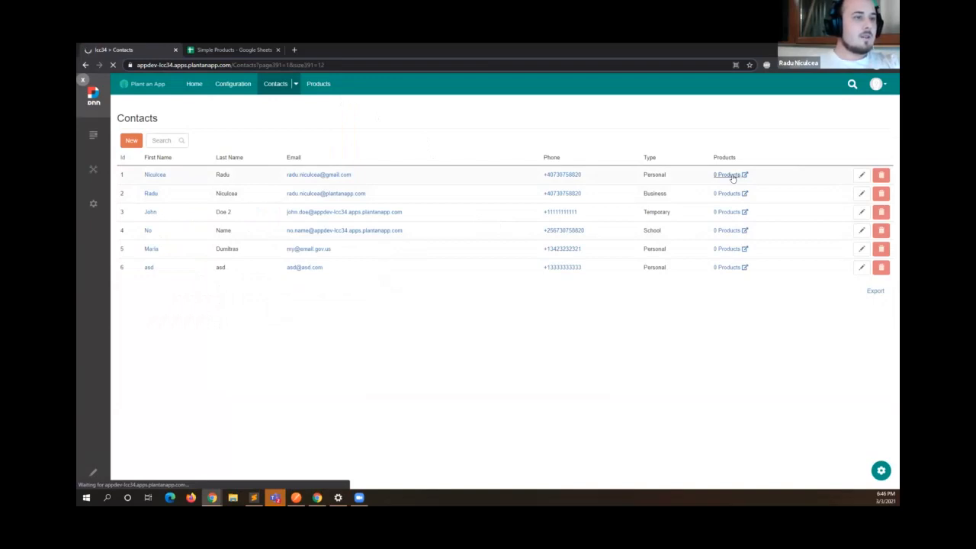
{"action": "left_click", "coordinate": [731, 175]}
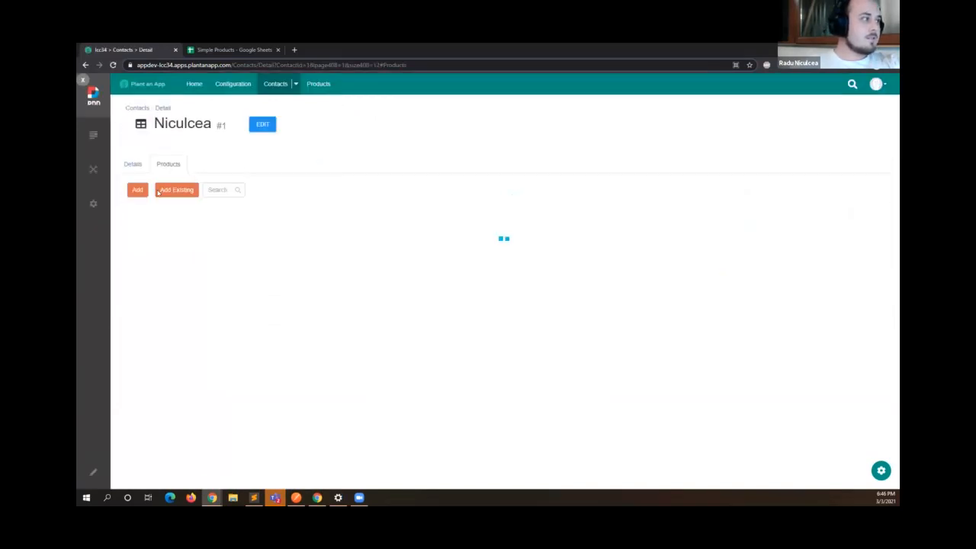
{"action": "left_click", "coordinate": [178, 191]}
{"action": "left_click", "coordinate": [446, 282]}
{"action": "left_click", "coordinate": [440, 290]}
{"action": "left_click", "coordinate": [443, 306]}
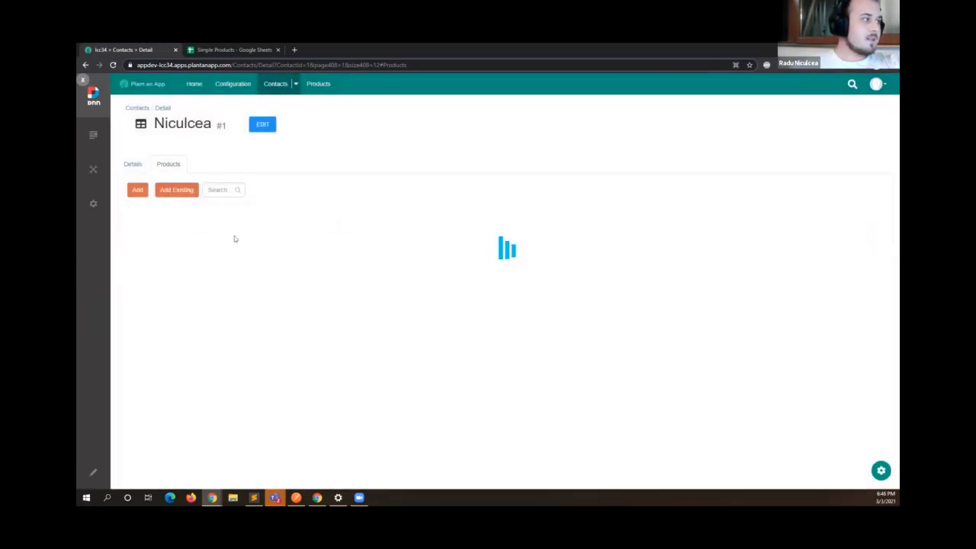
Add the existing products Apple and Mango to the same contact and return to the Contacts list.
{"action": "left_click", "coordinate": [450, 286]}
{"action": "left_click", "coordinate": [446, 300]}
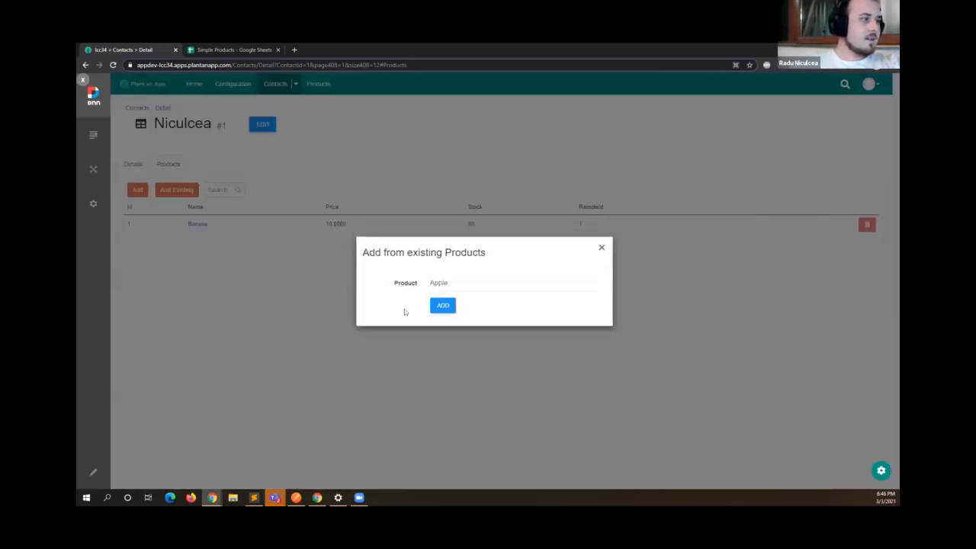
{"action": "left_click", "coordinate": [441, 306]}
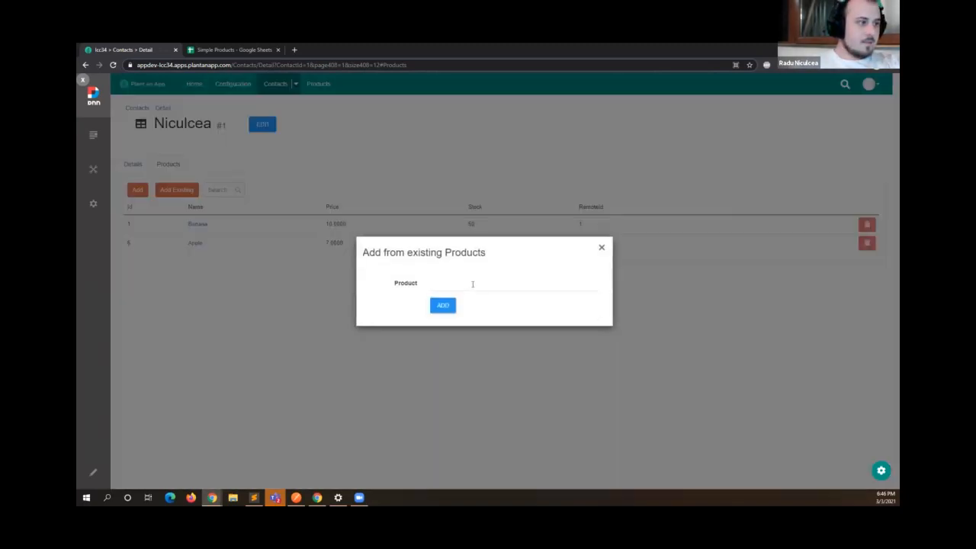
{"action": "left_click", "coordinate": [473, 283]}
{"action": "left_click", "coordinate": [457, 291]}
{"action": "left_click", "coordinate": [443, 305]}
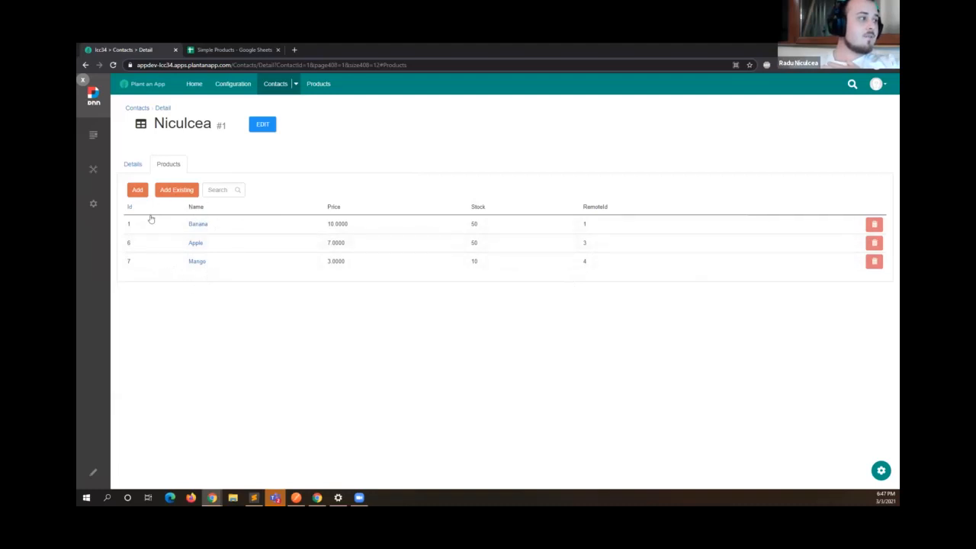
{"action": "left_click", "coordinate": [278, 88]}
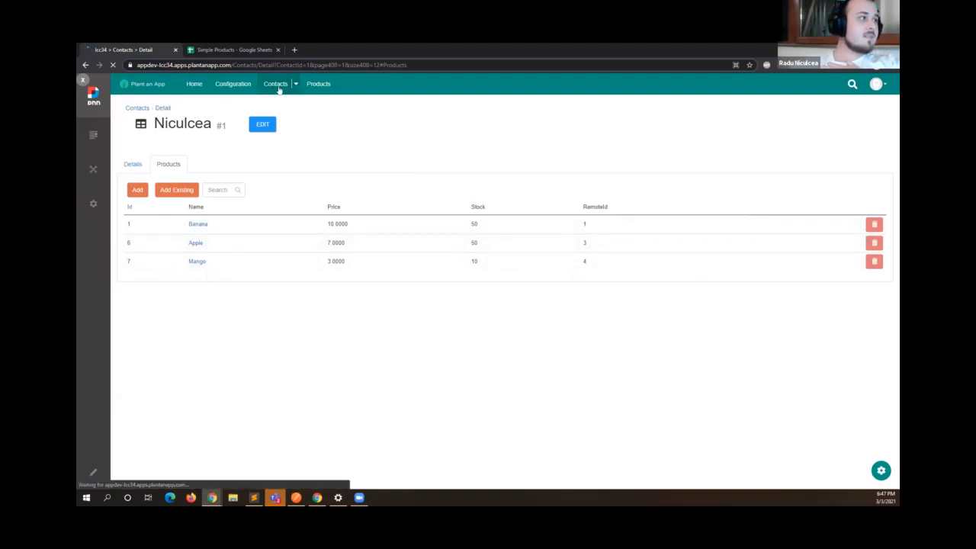
Change the product name Apple in cell B4 of the Simple Products sheet to Pear.
{"action": "left_click", "coordinate": [229, 49]}
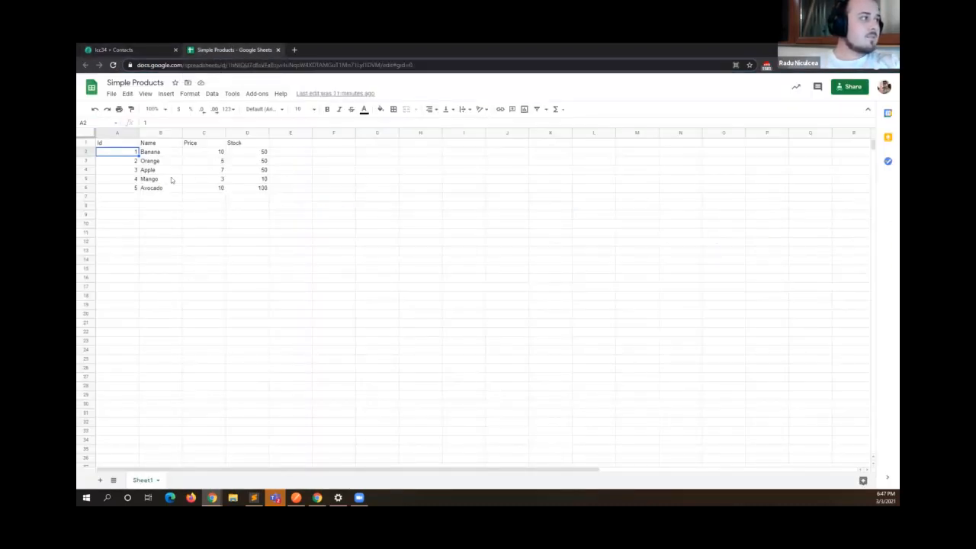
{"action": "double_click", "coordinate": [162, 169]}
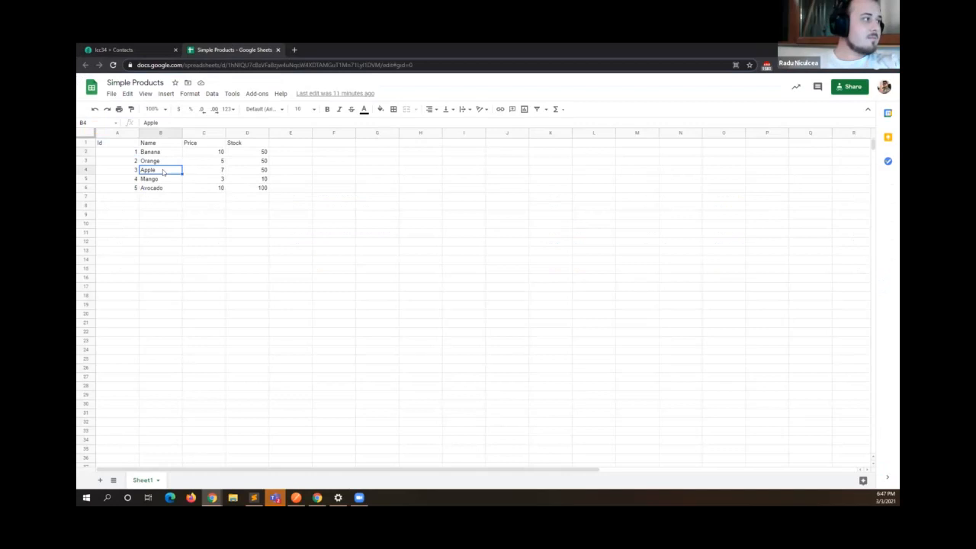
{"action": "key", "text": "BackSpace"}
{"action": "key", "text": "BackSpace"}
{"action": "key", "text": "BackSpace"}
{"action": "key", "text": "BackSpace"}
{"action": "type", "text": "Pear"}
{"action": "left_click", "coordinate": [216, 268]}
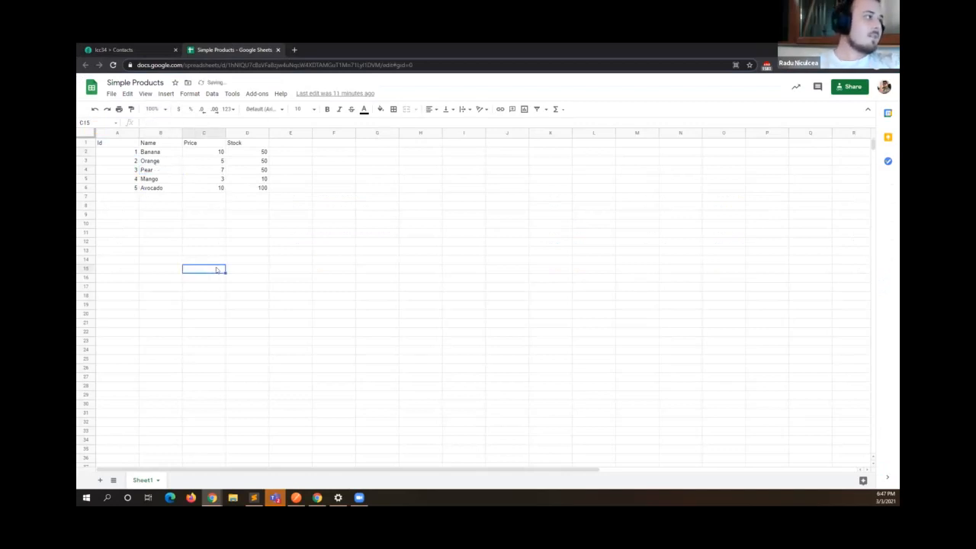
{"action": "left_click", "coordinate": [203, 214]}
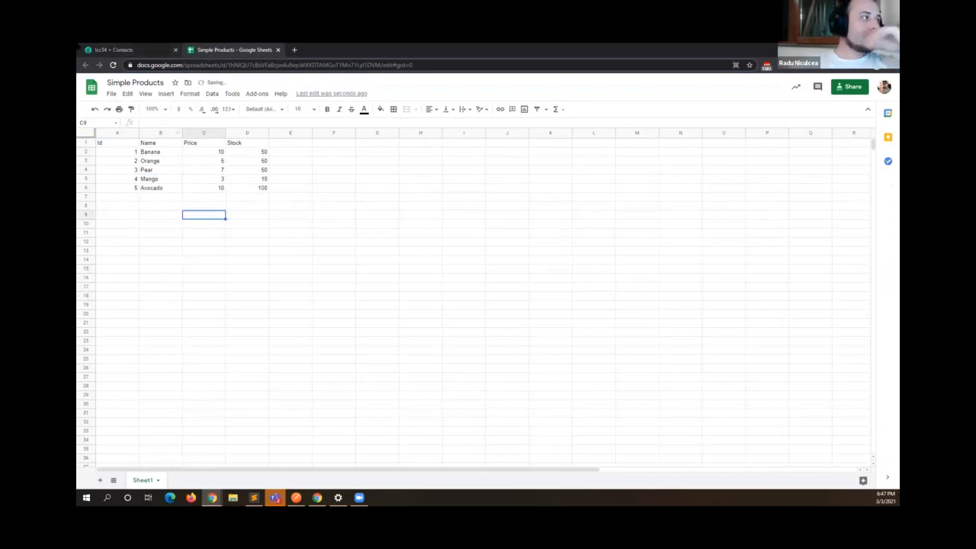
Open the Sync Products job in the app's automation configuration and run it immediately.
{"action": "key", "text": "ctrl+shift+Tab"}
{"action": "left_click", "coordinate": [232, 84]}
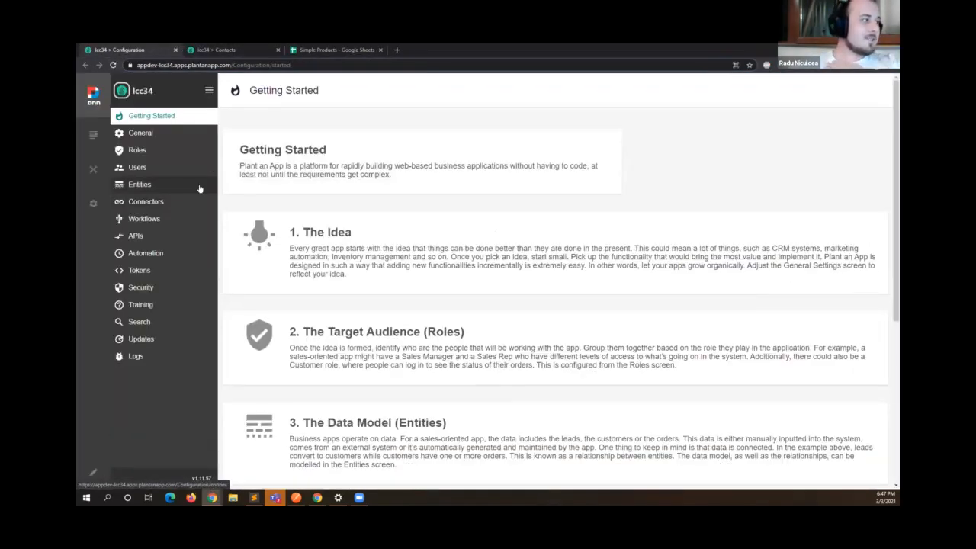
{"action": "left_click", "coordinate": [149, 254]}
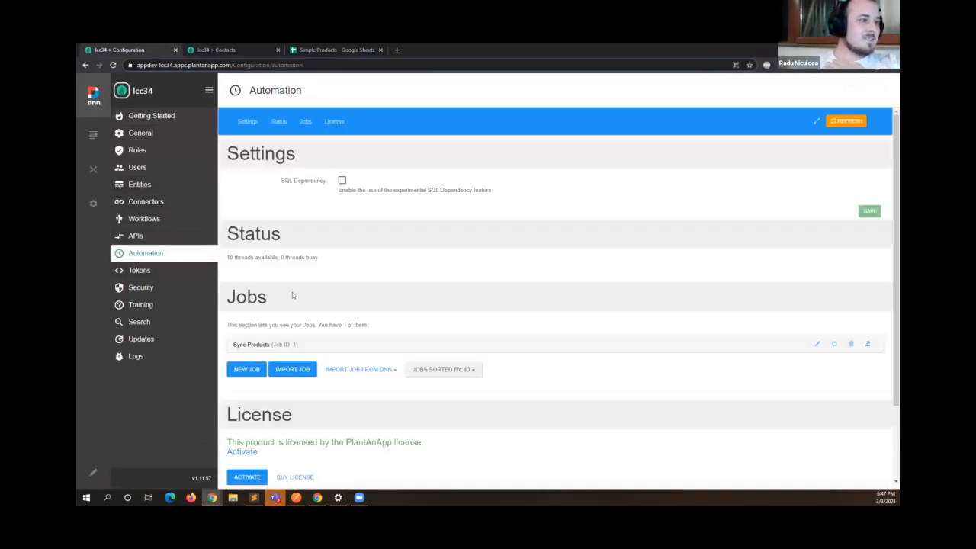
{"action": "left_click", "coordinate": [267, 348]}
{"action": "scroll", "coordinate": [334, 252], "scroll_direction": "down", "scroll_amount": 1}
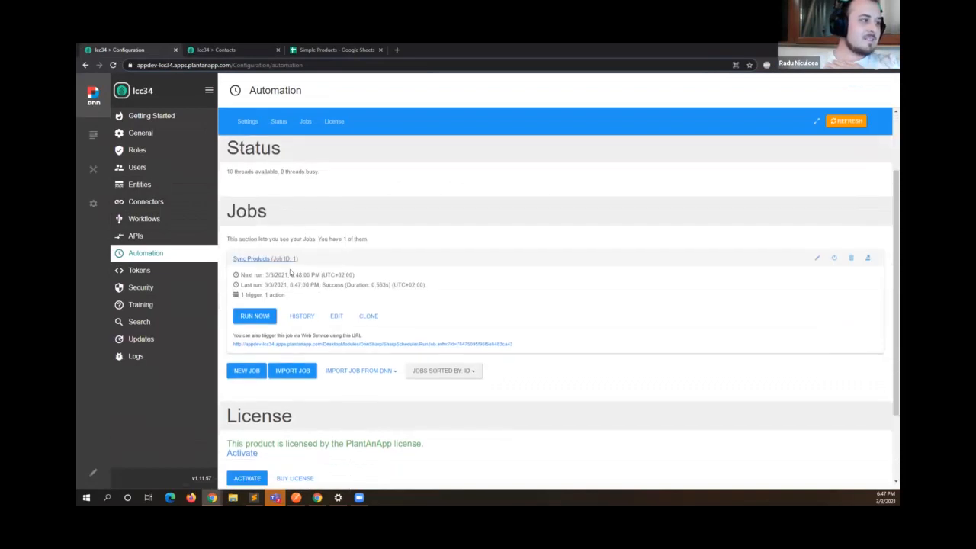
{"action": "left_click", "coordinate": [257, 316]}
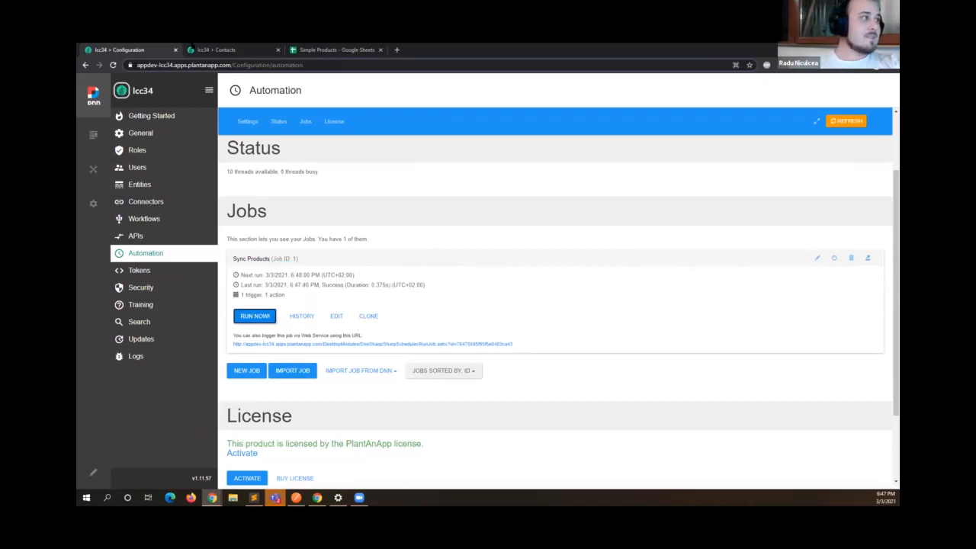
Check the names of the products linked to the first contact and go to the Products page.
{"action": "left_click", "coordinate": [194, 48]}
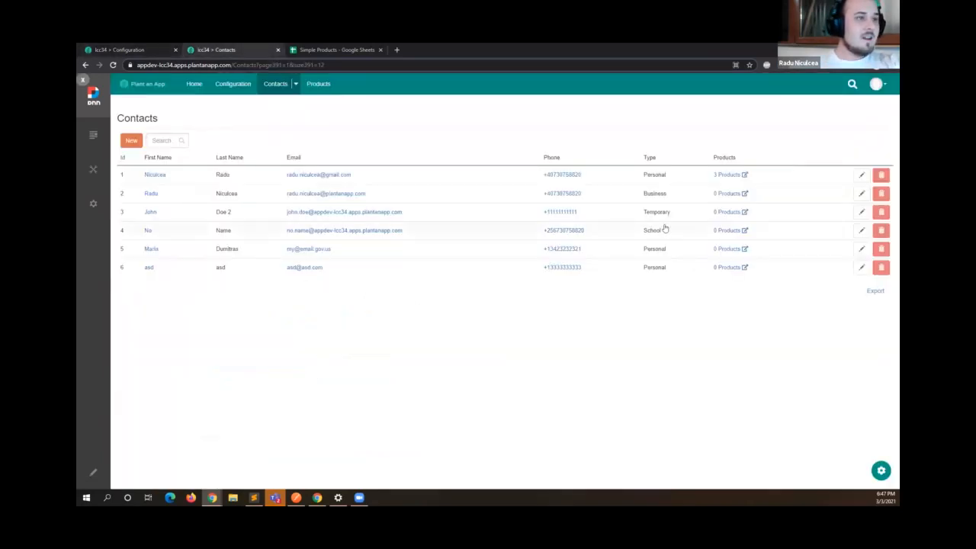
{"action": "left_click", "coordinate": [726, 175]}
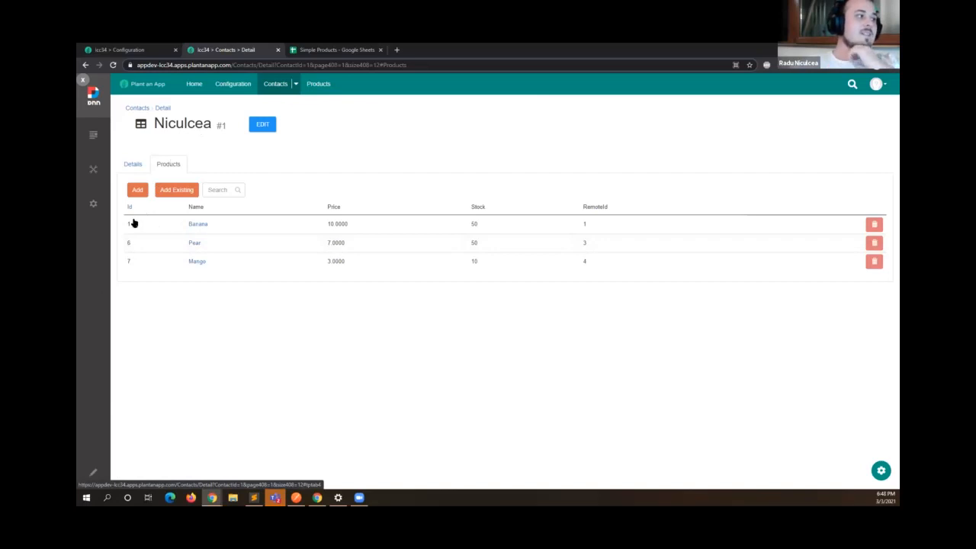
{"action": "left_click", "coordinate": [130, 48]}
{"action": "left_click", "coordinate": [195, 49]}
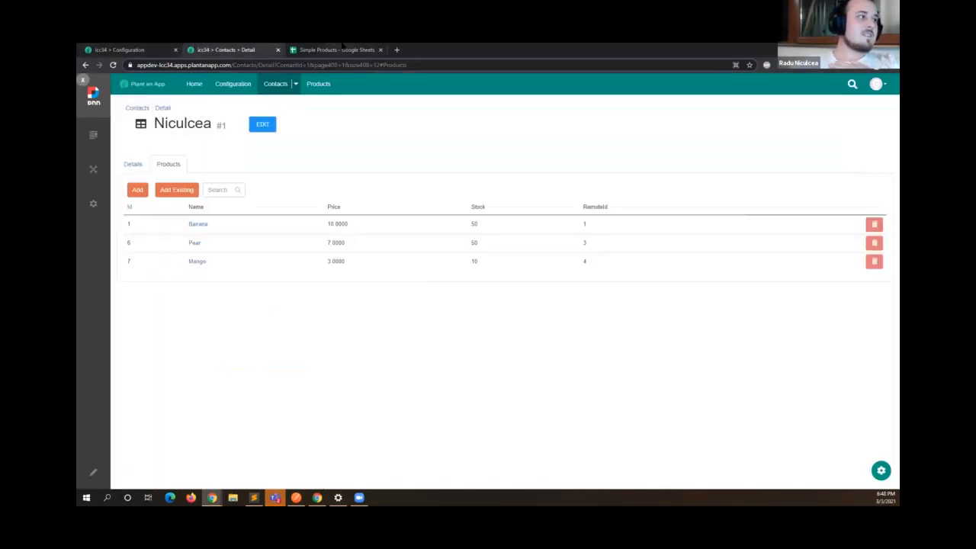
{"action": "left_click", "coordinate": [328, 83]}
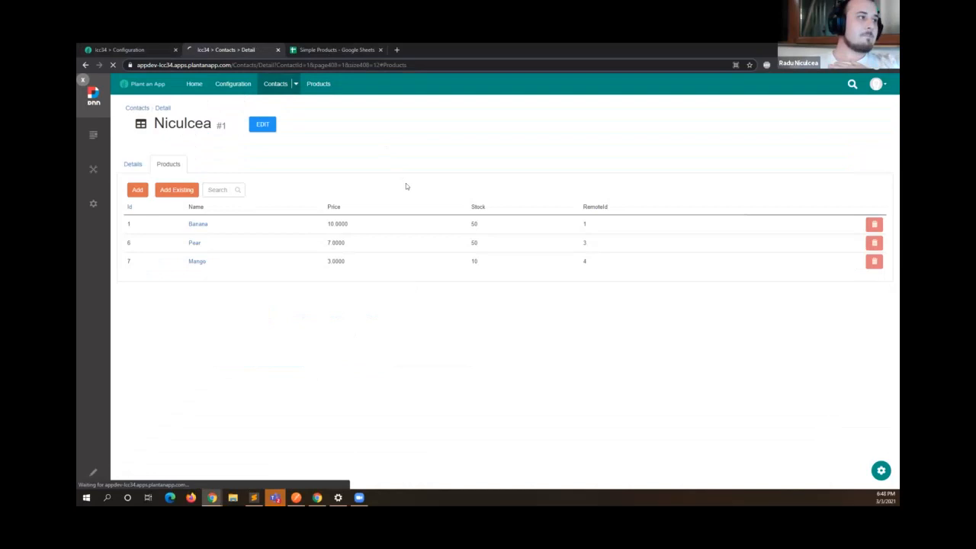
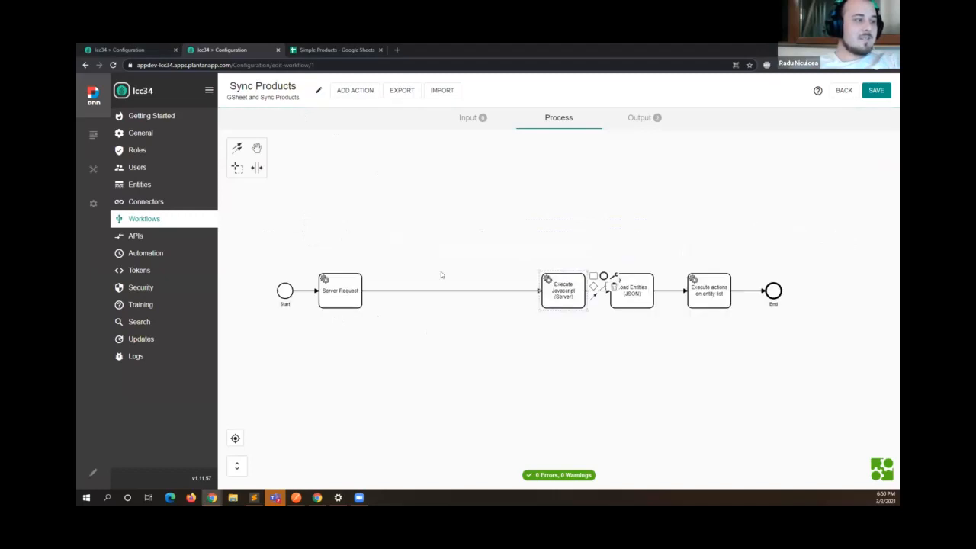
Duplicate the Execute Javascript (Server) action by exporting and importing it, and insert the copy right after Server Request.
{"action": "double_click", "coordinate": [549, 291]}
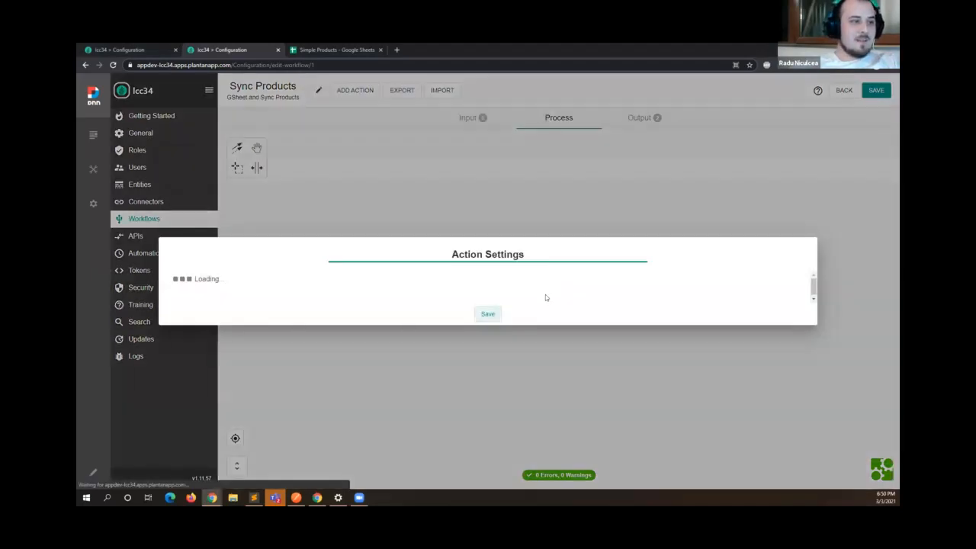
{"action": "key", "text": "Escape"}
{"action": "double_click", "coordinate": [548, 285]}
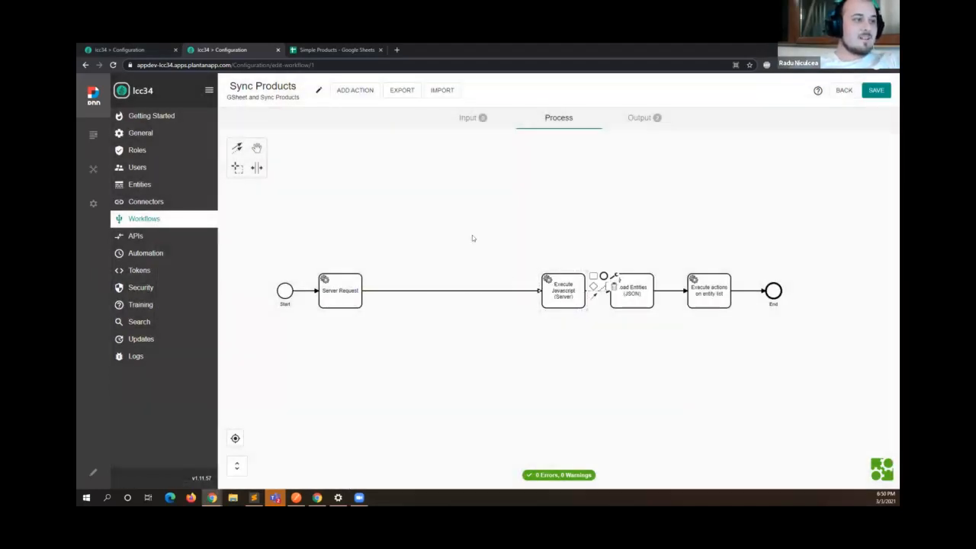
{"action": "left_click", "coordinate": [396, 93]}
{"action": "left_click", "coordinate": [603, 393]}
{"action": "left_click", "coordinate": [434, 98]}
{"action": "left_click_drag", "start_coordinate": [298, 330], "coordinate": [408, 291]}
Set the output token of the copied Execute Javascript (Server) action to RemoteDataIds and save its settings.
{"action": "double_click", "coordinate": [403, 288]}
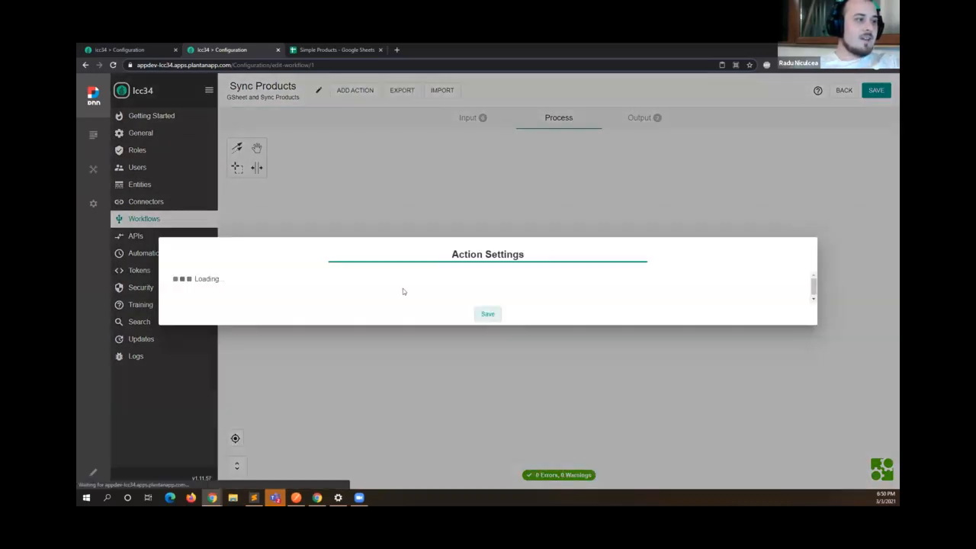
{"action": "scroll", "coordinate": [404, 296], "scroll_direction": "down", "scroll_amount": 4}
{"action": "left_click_drag", "start_coordinate": [323, 327], "coordinate": [265, 328]}
{"action": "left_click", "coordinate": [298, 326]}
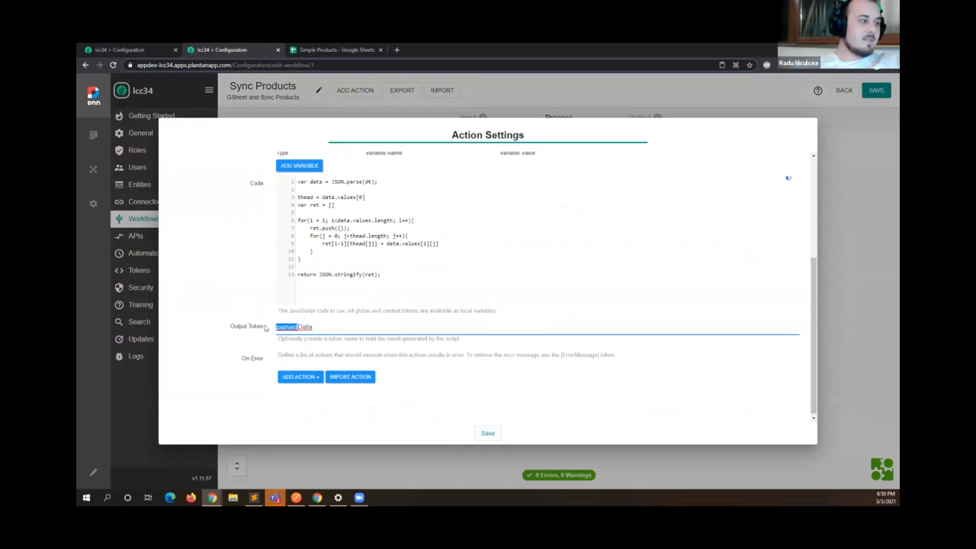
{"action": "type", "text": "[Remote"}
{"action": "key", "text": "BackSpace"}
{"action": "key", "text": "BackSpace"}
{"action": "key", "text": "BackSpace"}
{"action": "key", "text": "BackSpace"}
{"action": "key", "text": "BackSpace"}
{"action": "key", "text": "BackSpace"}
{"action": "key", "text": "BackSpace"}
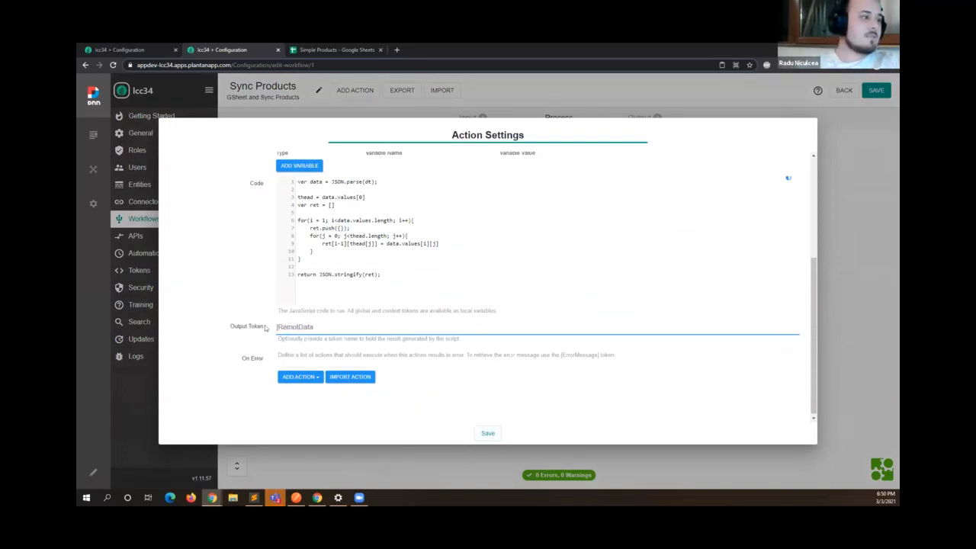
{"action": "type", "text": "Remote"}
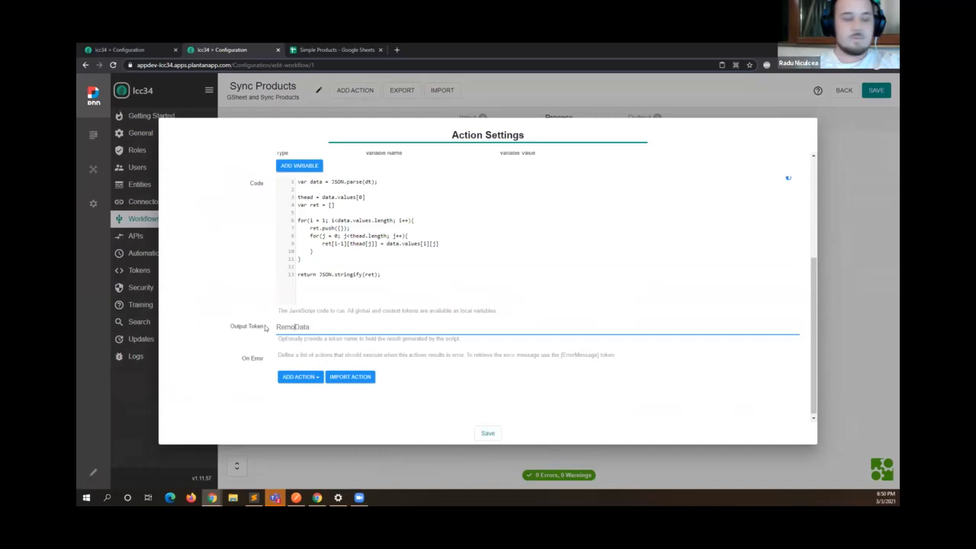
{"action": "key", "text": "ctrl+a"}
{"action": "key", "text": "ctrl+c"}
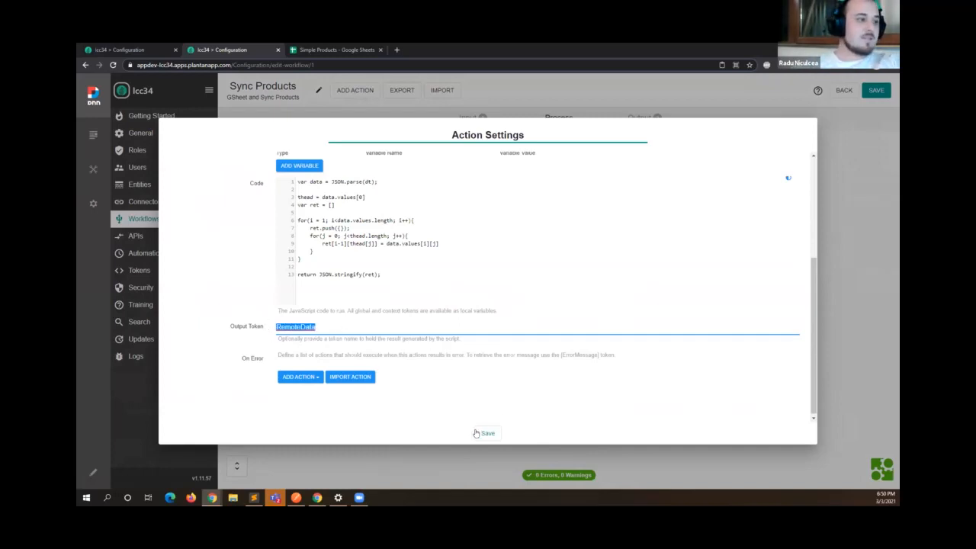
{"action": "left_click", "coordinate": [328, 322]}
{"action": "type", "text": "Ids"}
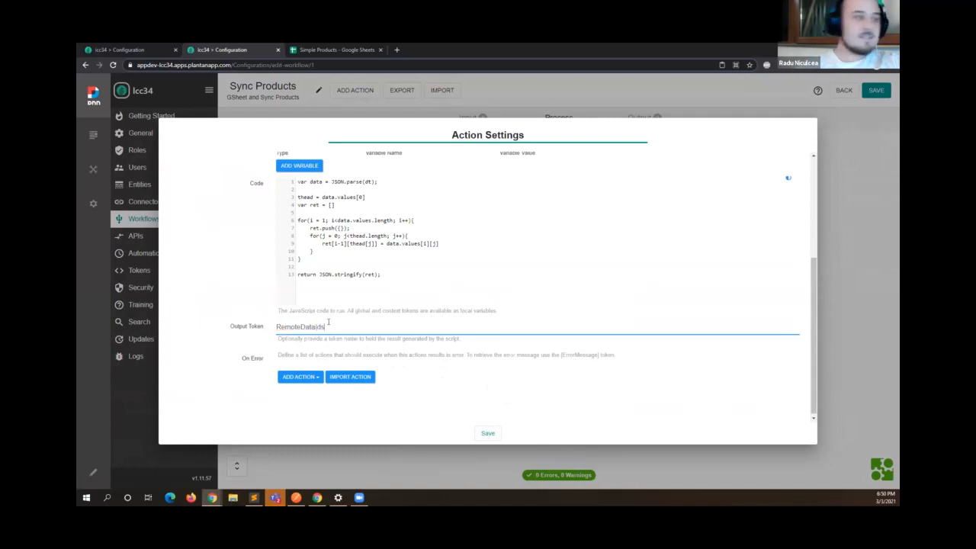
{"action": "left_click", "coordinate": [490, 433]}
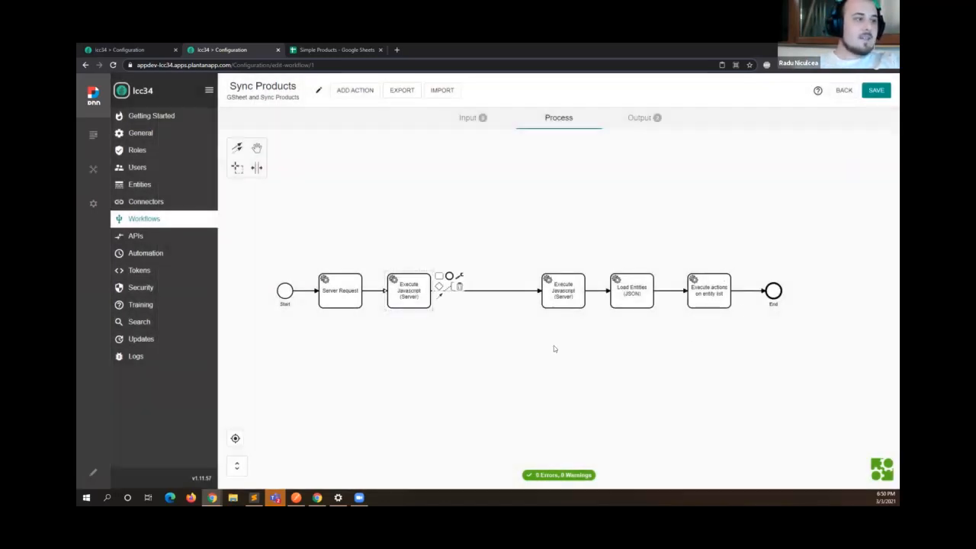
Add a Run SQL Query action directly after the copied Execute Javascript (Server) action.
{"action": "left_click", "coordinate": [439, 276]}
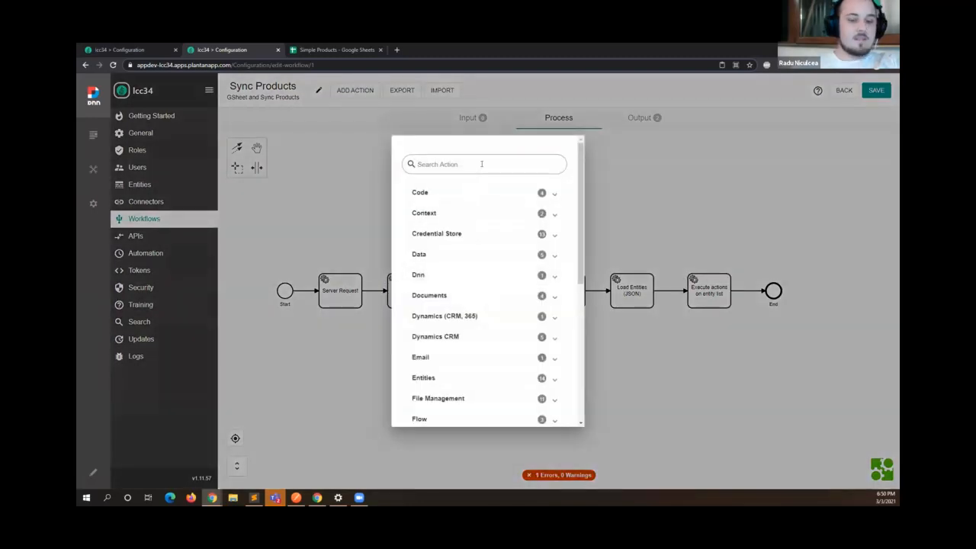
{"action": "type", "text": "Run"}
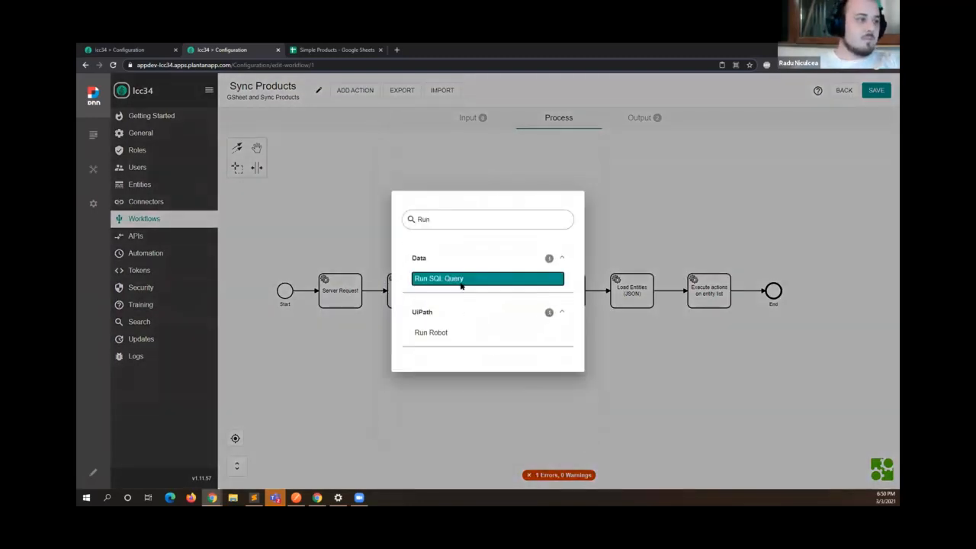
{"action": "left_click", "coordinate": [458, 281]}
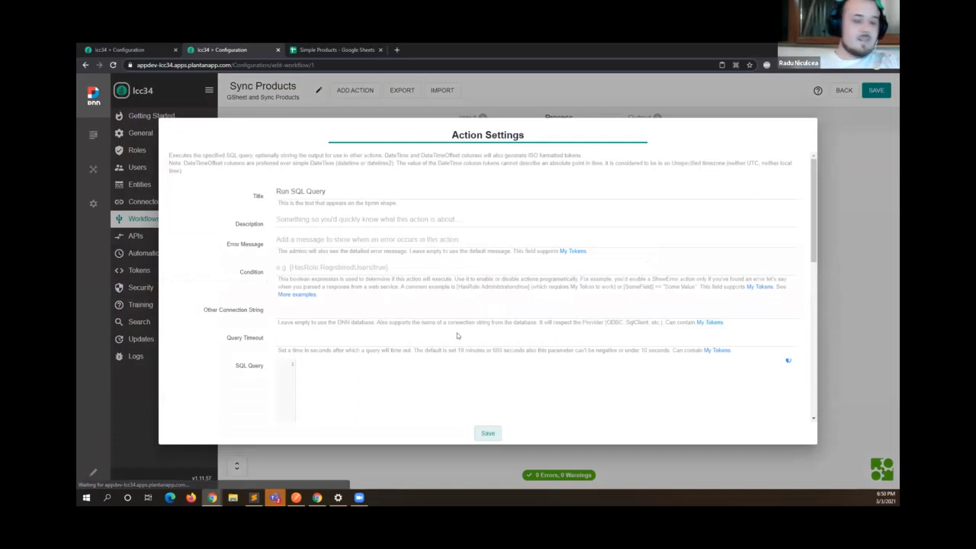
Write the SQL query "delete from products where id is not in ()" on two lines.
{"action": "left_click", "coordinate": [344, 384]}
{"action": "type", "text": "delete"}
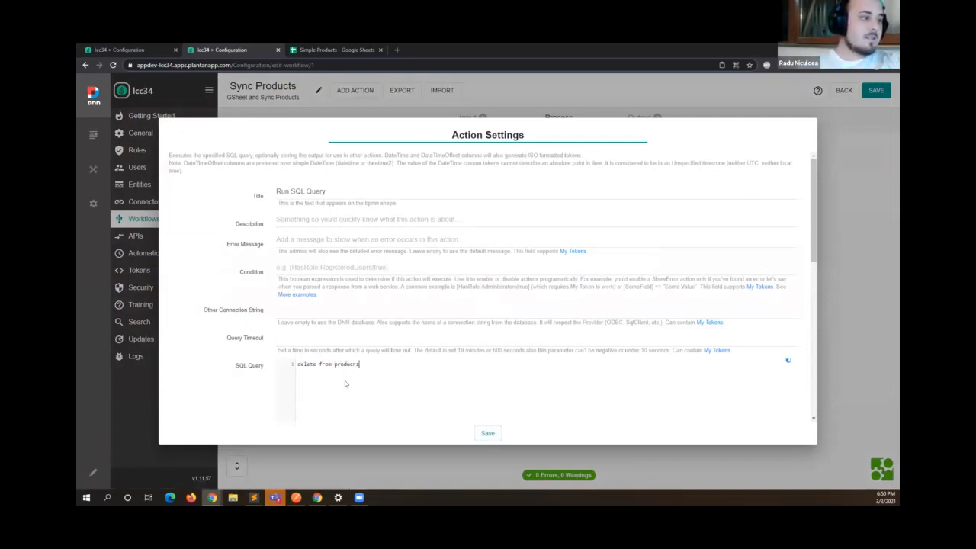
{"action": "type", "text": " from products"}
{"action": "key", "text": "Return"}
{"action": "type", "text": "where id is not in ("}
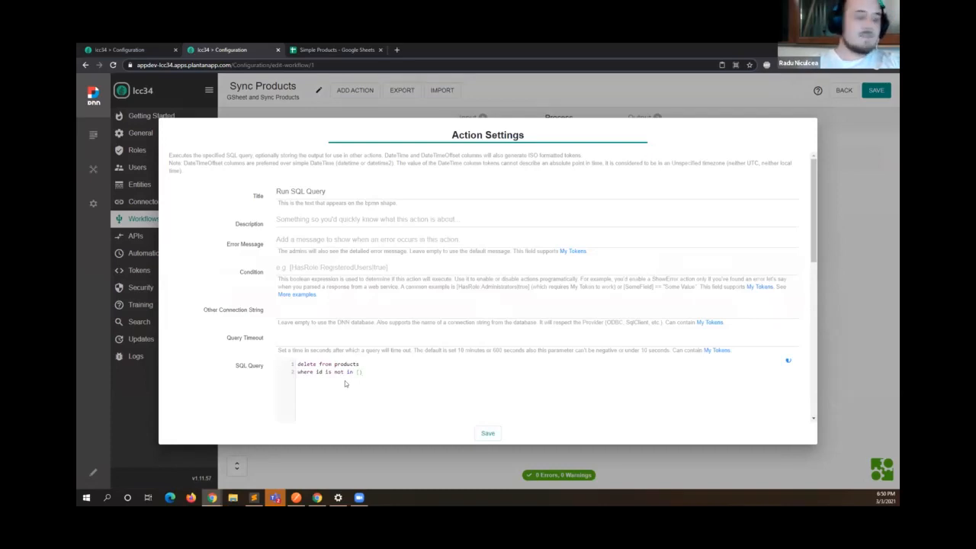
Insert the token [RemoteDataId] inside the parentheses of the SQL query and save the action.
{"action": "type", "text": "["}
{"action": "key", "text": "Left"}
{"action": "key", "text": "Left"}
{"action": "key", "text": "ctrl+v"}
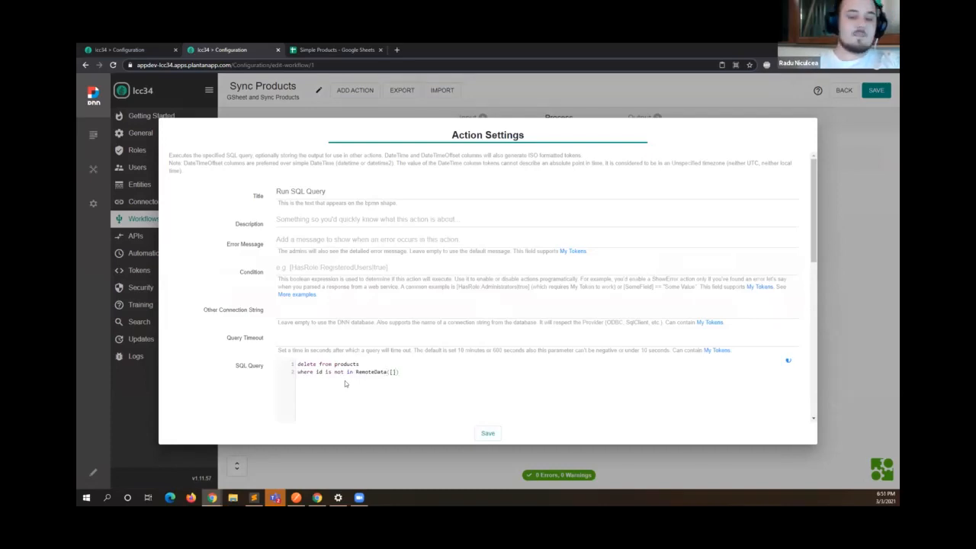
{"action": "key", "text": "BackSpace"}
{"action": "key", "text": "BackSpace"}
{"action": "key", "text": "BackSpace"}
{"action": "key", "text": "BackSpace"}
{"action": "key", "text": "BackSpace"}
{"action": "key", "text": "BackSpace"}
{"action": "key", "text": "BackSpace"}
{"action": "key", "text": "BackSpace"}
{"action": "key", "text": "BackSpace"}
{"action": "key", "text": "BackSpace"}
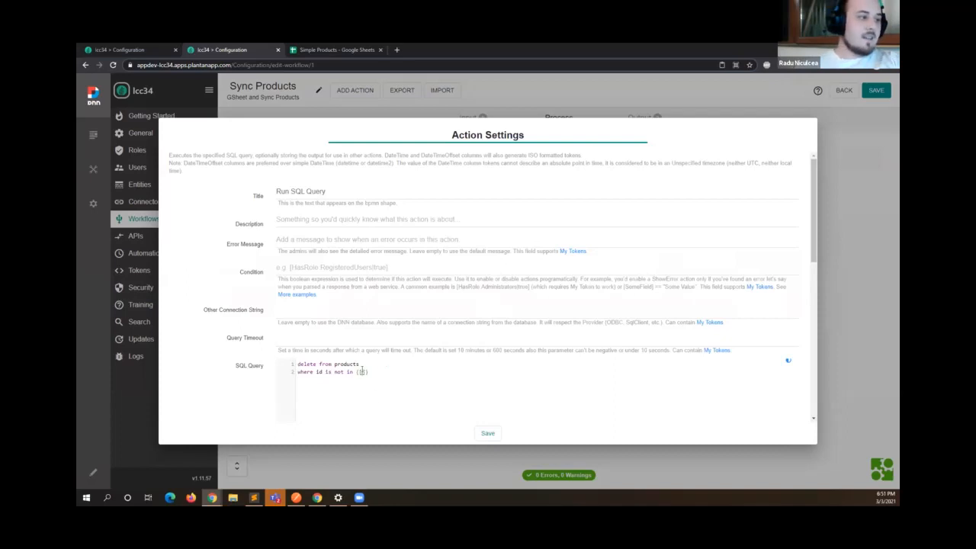
{"action": "type", "text": "Id"}
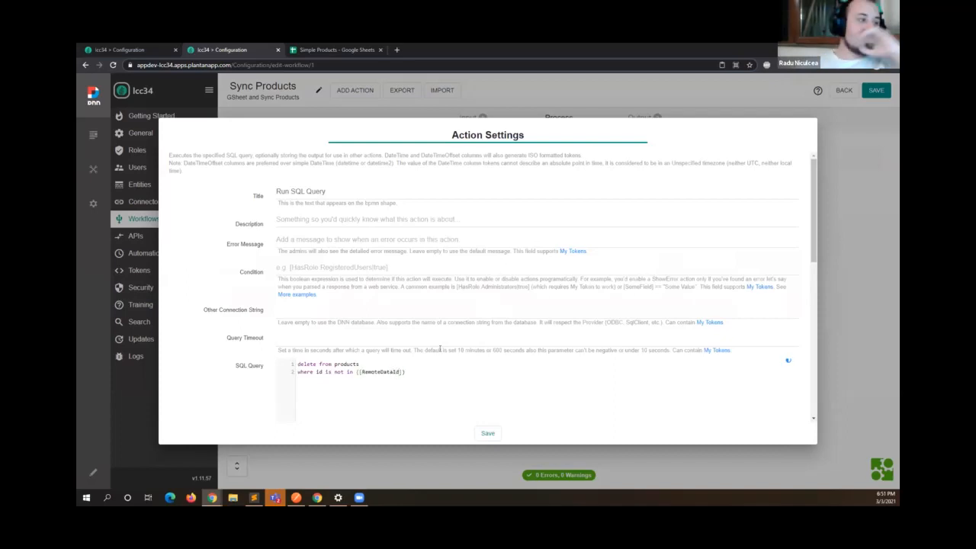
{"action": "scroll", "coordinate": [362, 267], "scroll_direction": "down", "scroll_amount": 3}
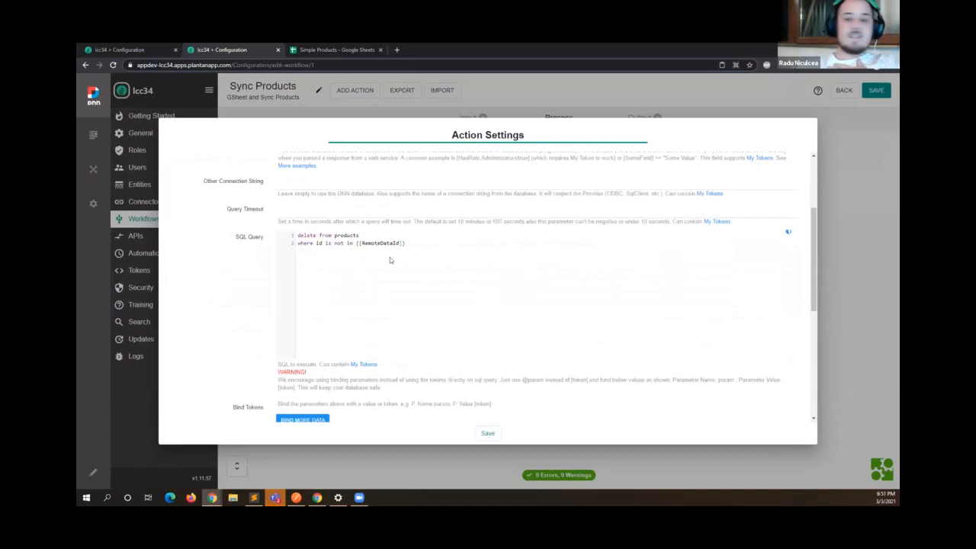
{"action": "left_click", "coordinate": [487, 433]}
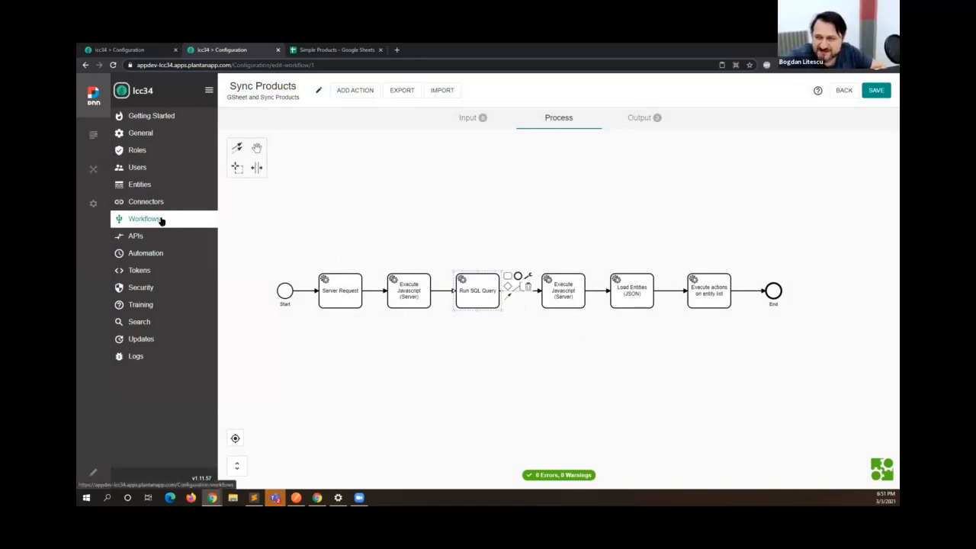
Shift the workflow elements that follow Run SQL Query further along the flow to make room for another action.
{"action": "left_click_drag", "start_coordinate": [505, 238], "coordinate": [398, 234]}
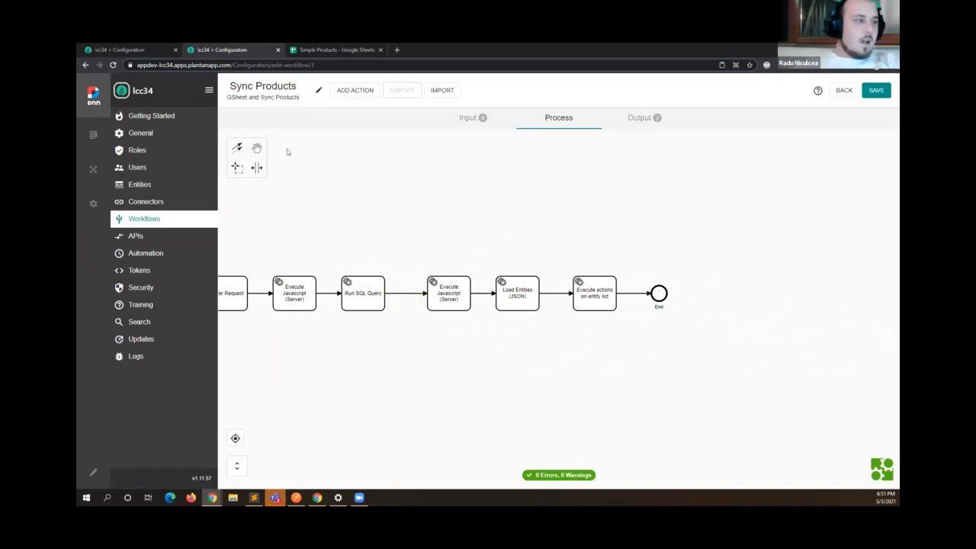
{"action": "left_click", "coordinate": [363, 292]}
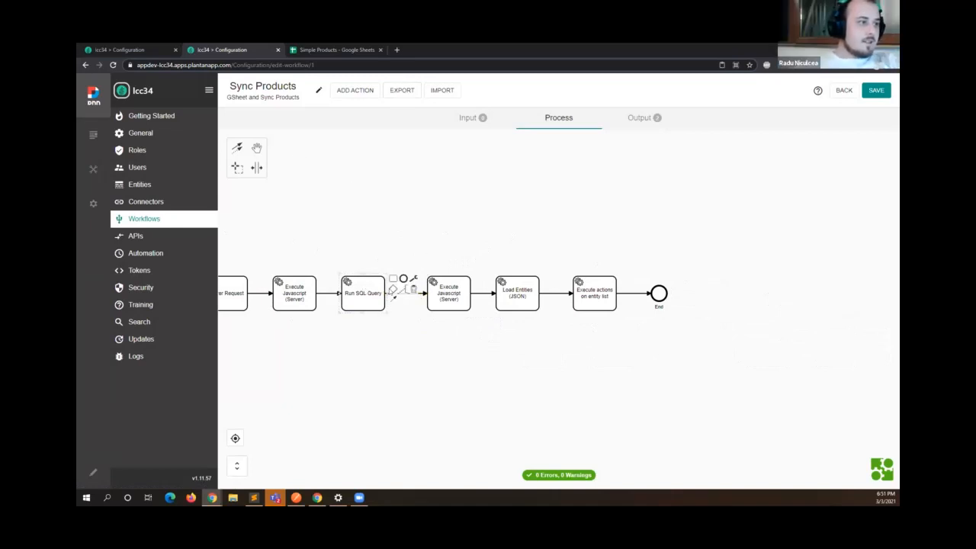
{"action": "left_click", "coordinate": [237, 167]}
{"action": "left_click_drag", "start_coordinate": [410, 248], "coordinate": [752, 347]}
{"action": "left_click_drag", "start_coordinate": [462, 283], "coordinate": [552, 282]}
{"action": "left_click", "coordinate": [458, 303]}
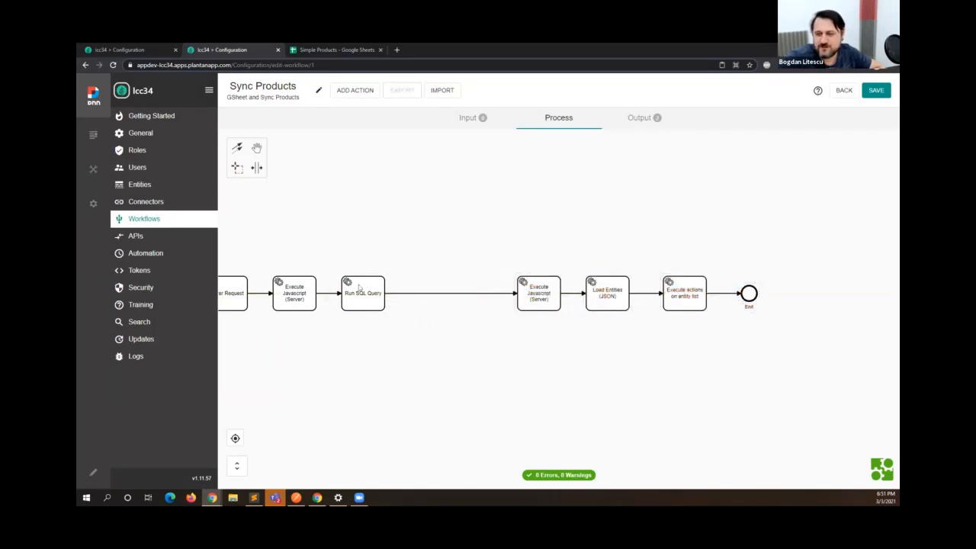
Add an Import into Database (Entity) action directly after Run SQL Query.
{"action": "left_click", "coordinate": [359, 288]}
{"action": "left_click", "coordinate": [393, 280]}
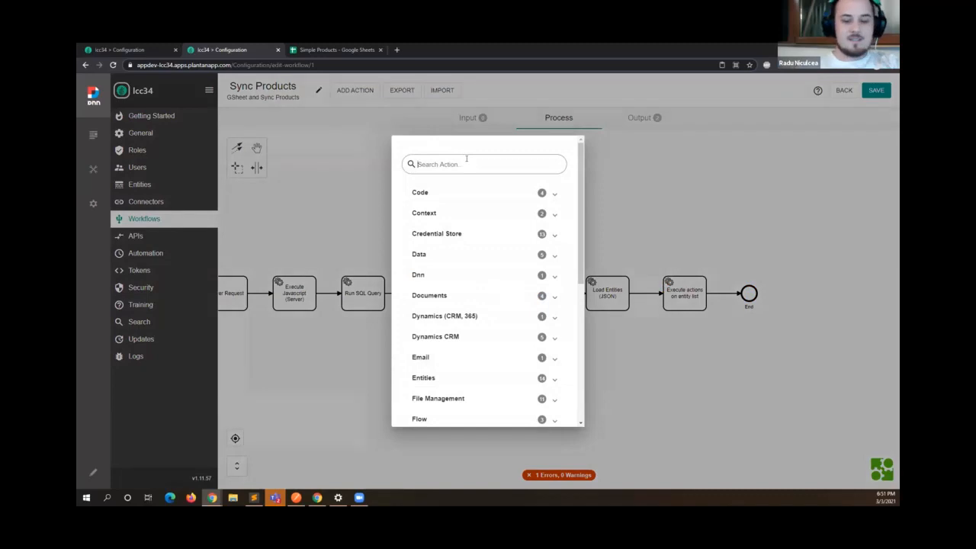
{"action": "type", "text": "log"}
{"action": "key", "text": "BackSpace"}
{"action": "key", "text": "BackSpace"}
{"action": "key", "text": "BackSpace"}
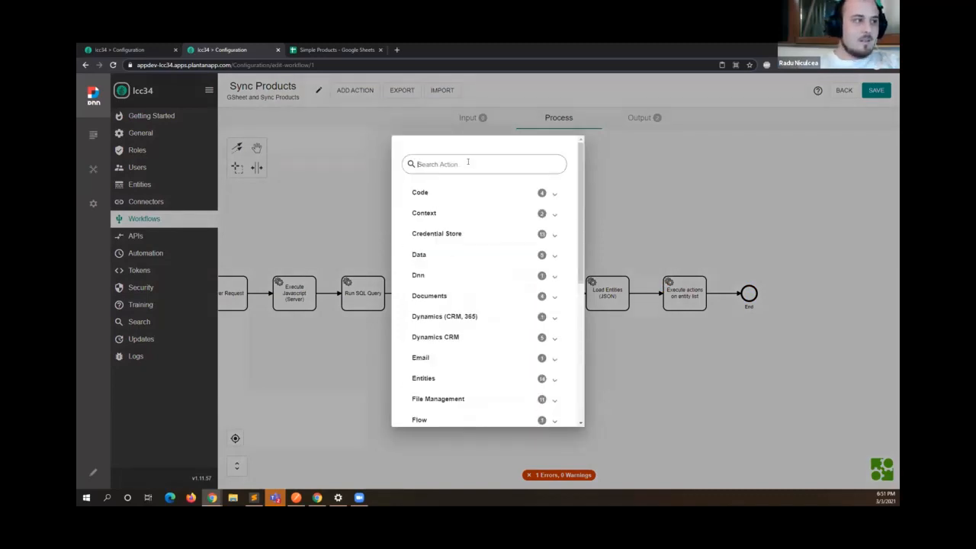
{"action": "type", "text": "import"}
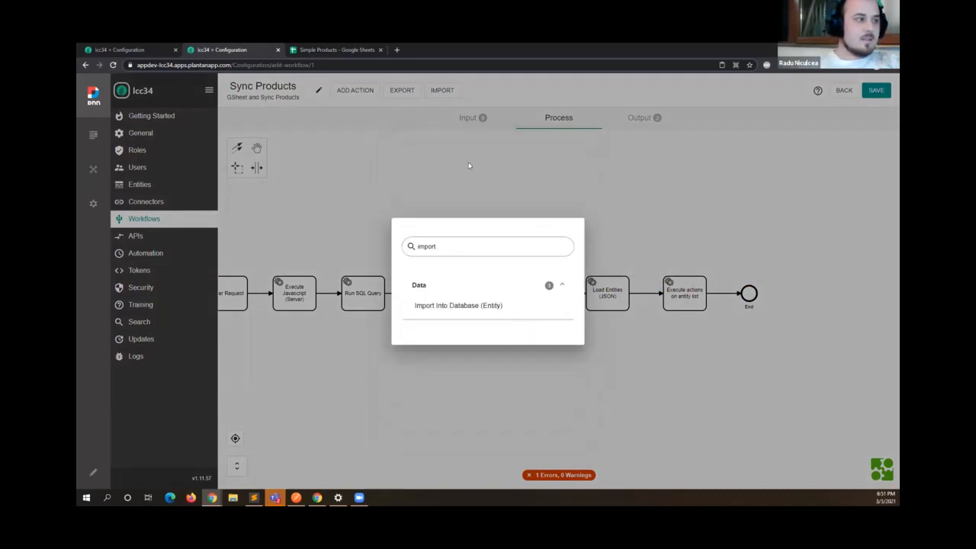
{"action": "left_click", "coordinate": [479, 305]}
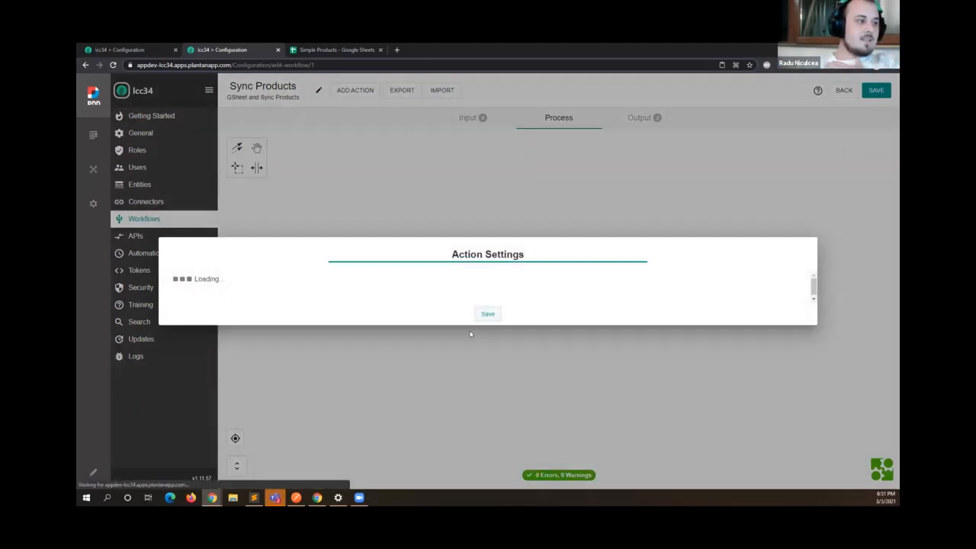
Examine the import action's table name setting and its options for merging, updating and deleting non-existing values.
{"action": "scroll", "coordinate": [299, 301], "scroll_direction": "down", "scroll_amount": 1}
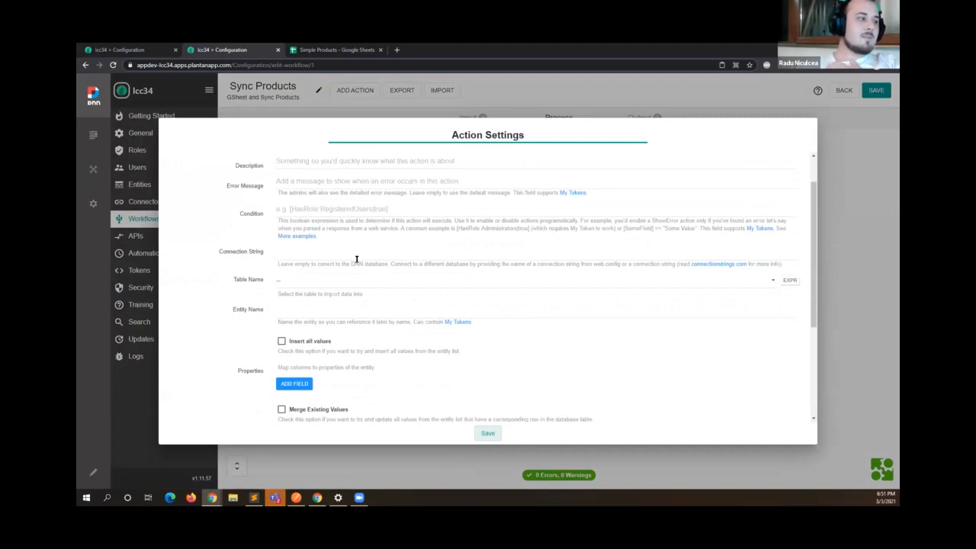
{"action": "scroll", "coordinate": [275, 244], "scroll_direction": "down", "scroll_amount": 2}
{"action": "scroll", "coordinate": [274, 252], "scroll_direction": "down", "scroll_amount": 1}
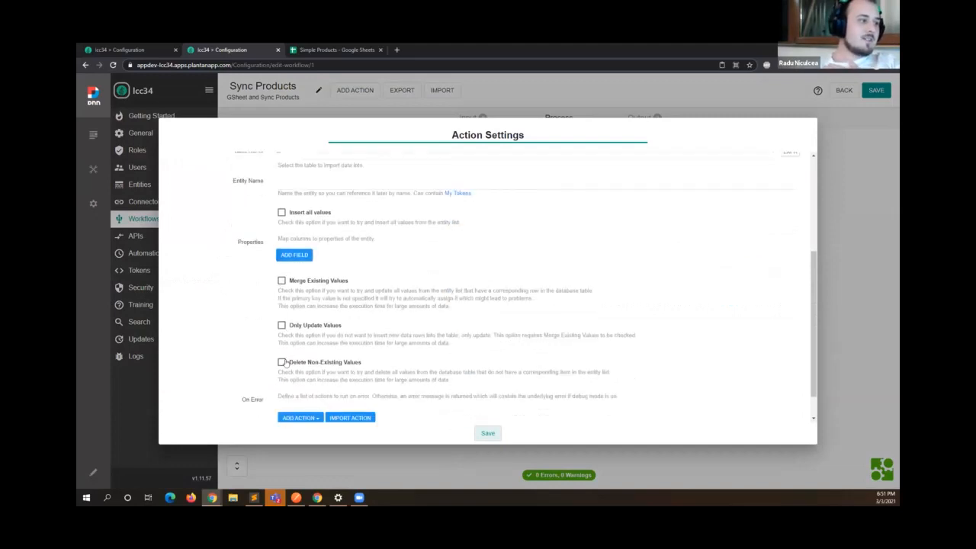
{"action": "scroll", "coordinate": [295, 335], "scroll_direction": "up", "scroll_amount": 2}
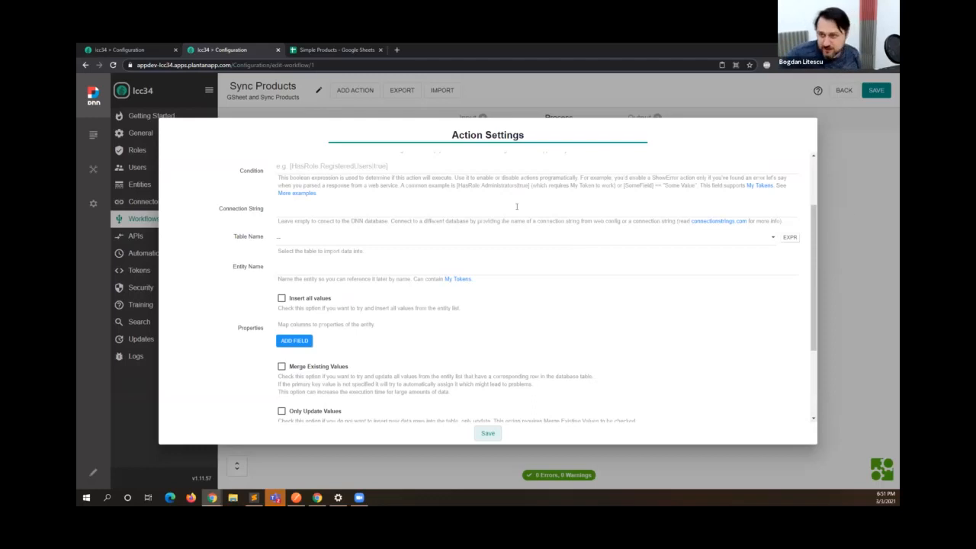
{"action": "left_click", "coordinate": [288, 240]}
{"action": "left_click", "coordinate": [288, 239]}
{"action": "left_click", "coordinate": [289, 241]}
{"action": "left_click", "coordinate": [235, 236]}
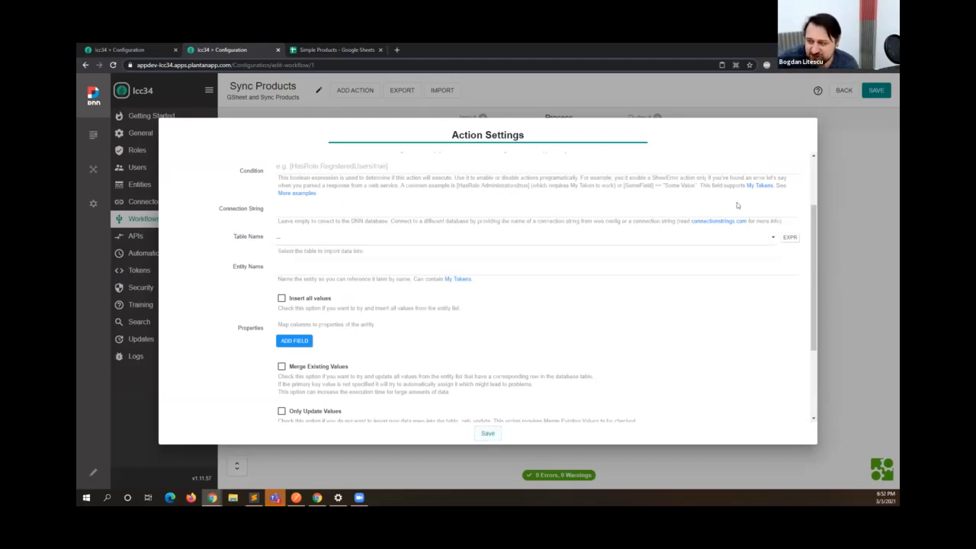
Review the insert-all-values, property mapping and merge options in the Import into Database (Entity) action's settings.
{"action": "left_click", "coordinate": [854, 190]}
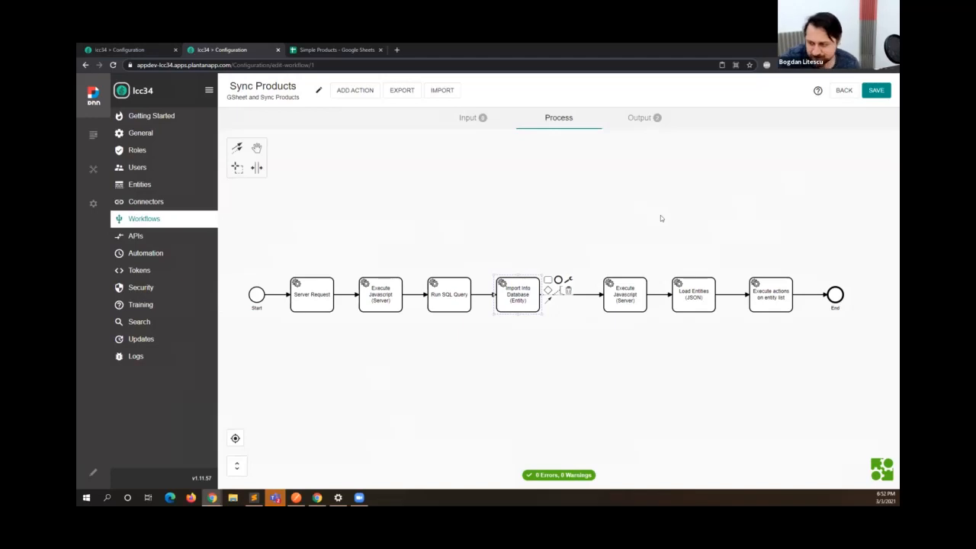
{"action": "left_click", "coordinate": [525, 283]}
{"action": "double_click", "coordinate": [525, 283]}
{"action": "scroll", "coordinate": [446, 259], "scroll_direction": "down", "scroll_amount": 3}
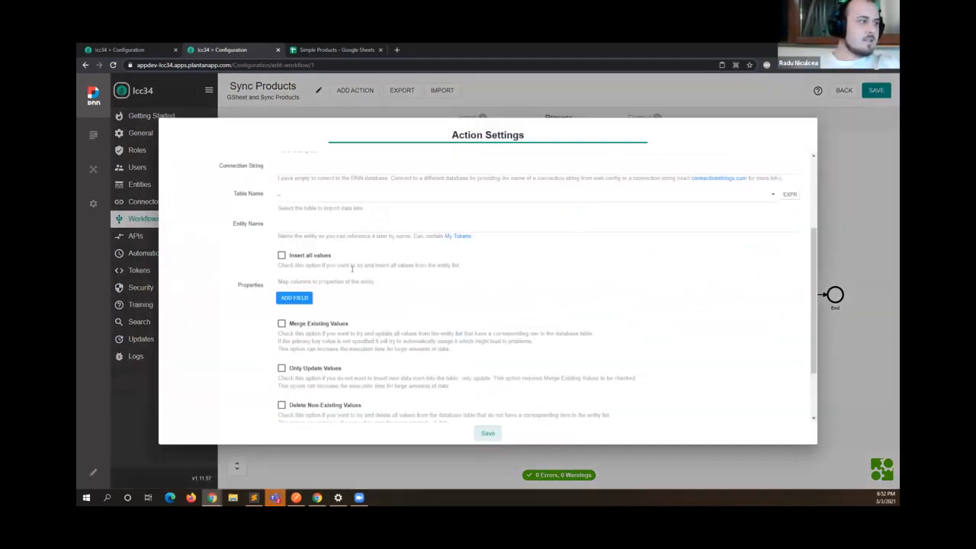
{"action": "scroll", "coordinate": [286, 254], "scroll_direction": "down", "scroll_amount": 2}
{"action": "scroll", "coordinate": [290, 237], "scroll_direction": "up", "scroll_amount": 4}
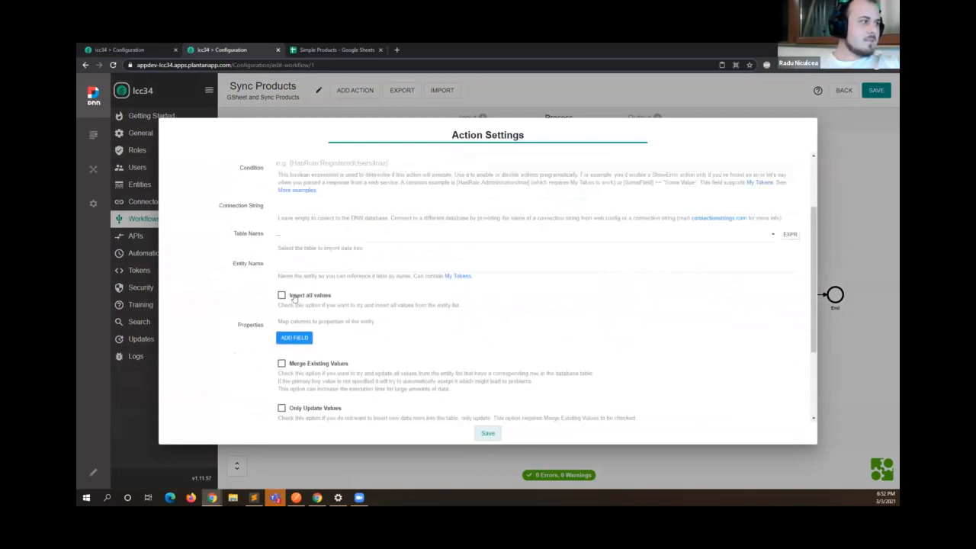
{"action": "scroll", "coordinate": [266, 255], "scroll_direction": "up", "scroll_amount": 1}
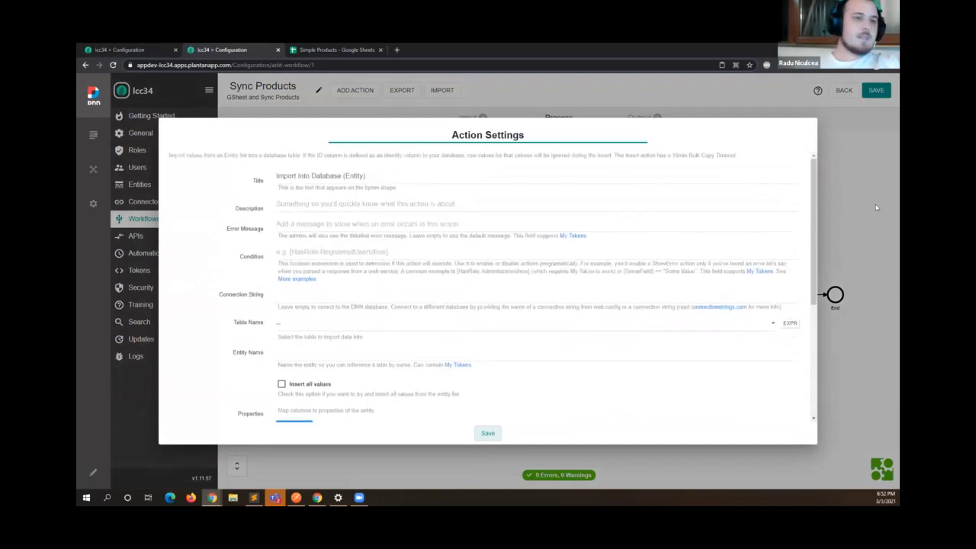
{"action": "left_click", "coordinate": [876, 207]}
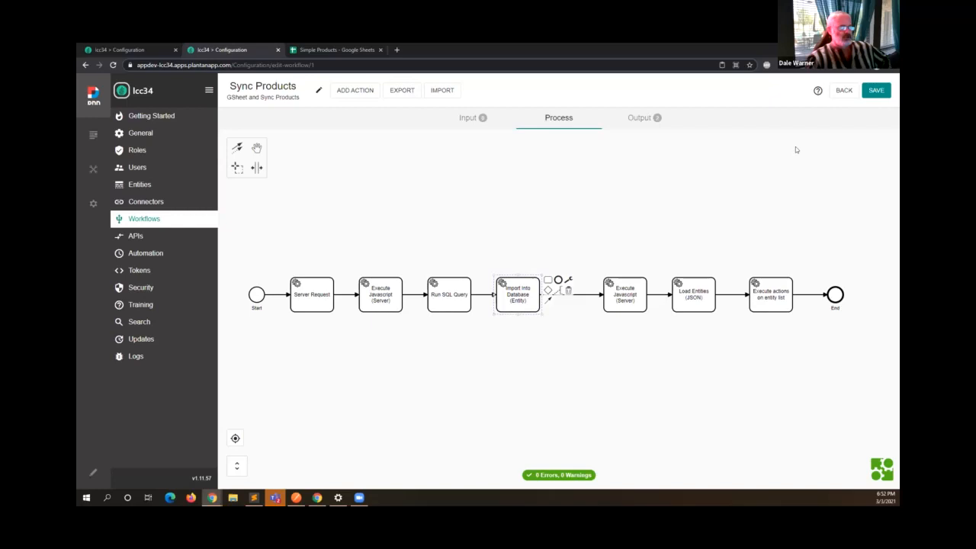
Leave the Sync Products workflow without saving its changes and open the Upsert Product workflow.
{"action": "left_click", "coordinate": [844, 91]}
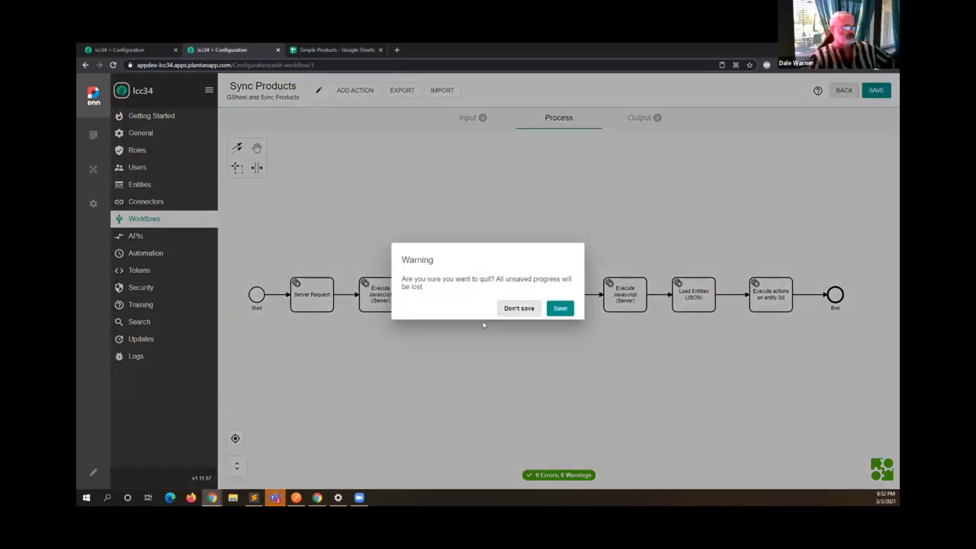
{"action": "left_click", "coordinate": [516, 308]}
{"action": "left_click", "coordinate": [804, 199]}
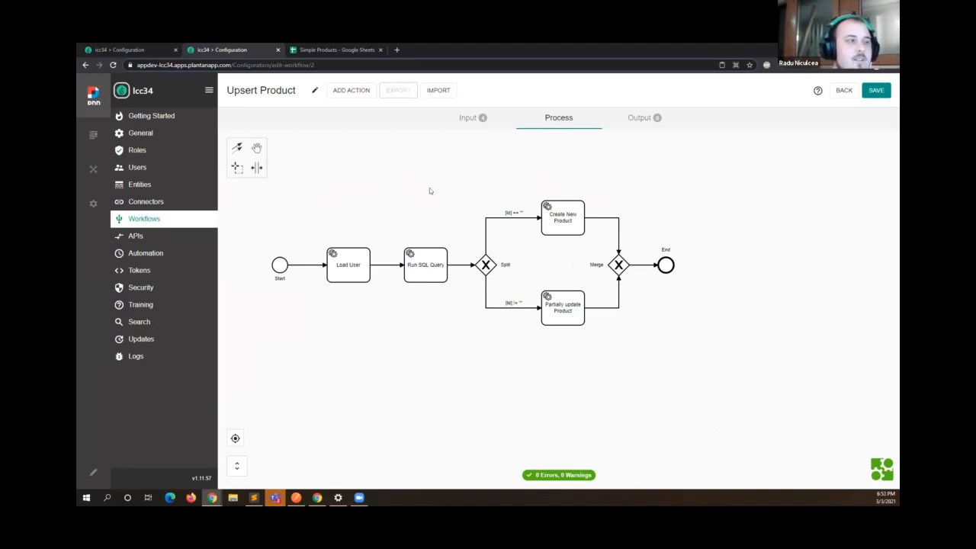
Examine the query that looks up a product by RemoteId in the Upsert Product workflow's Run SQL Query action.
{"action": "double_click", "coordinate": [432, 273]}
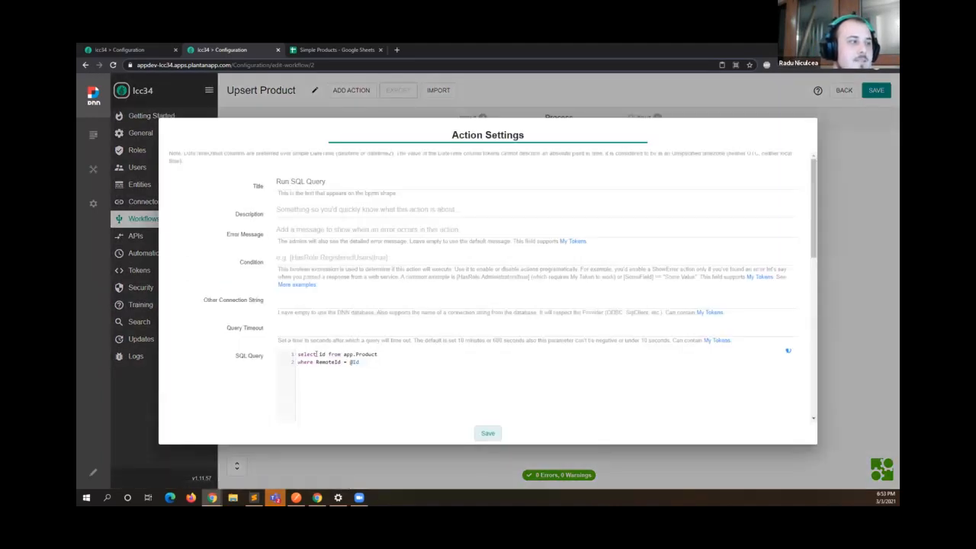
{"action": "scroll", "coordinate": [324, 350], "scroll_direction": "down", "scroll_amount": 1}
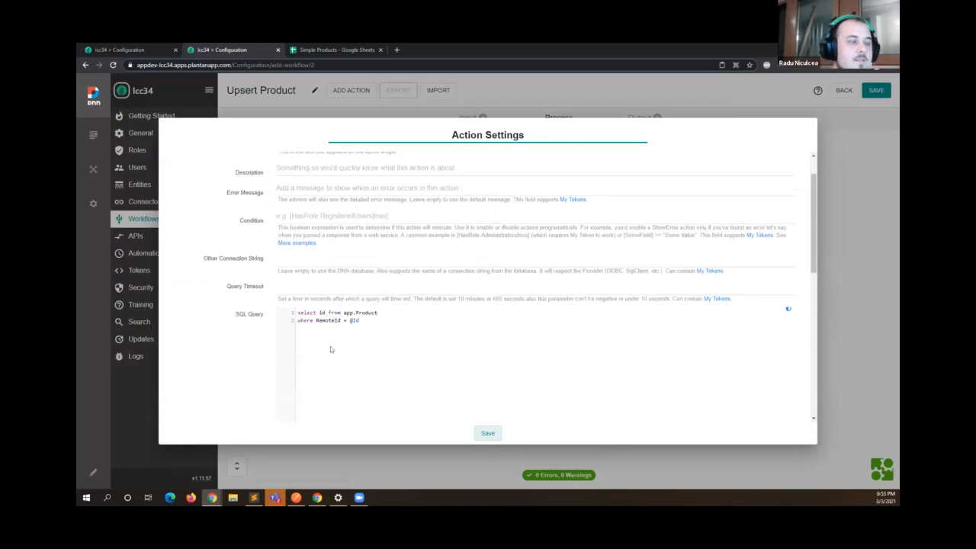
{"action": "left_click", "coordinate": [842, 241]}
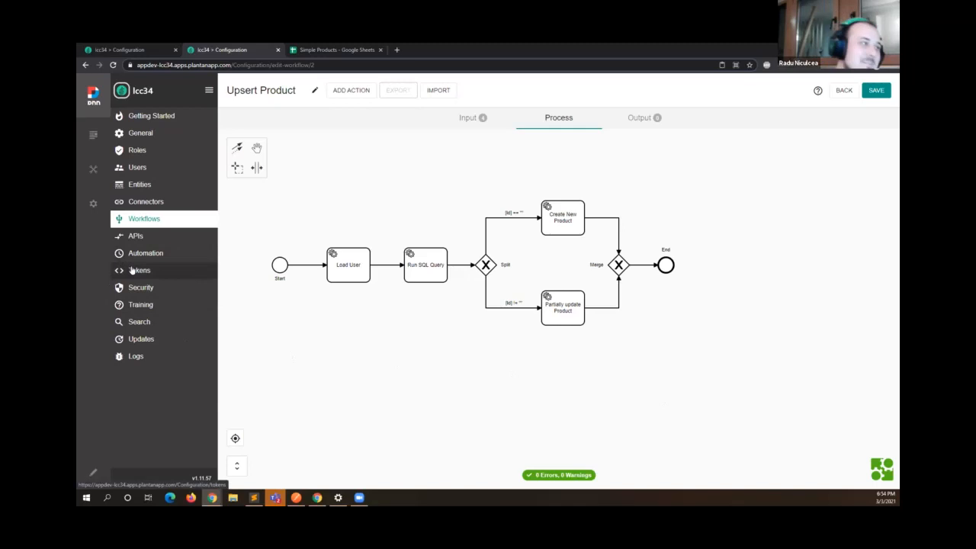
{"action": "left_click", "coordinate": [424, 278]}
{"action": "double_click", "coordinate": [424, 275]}
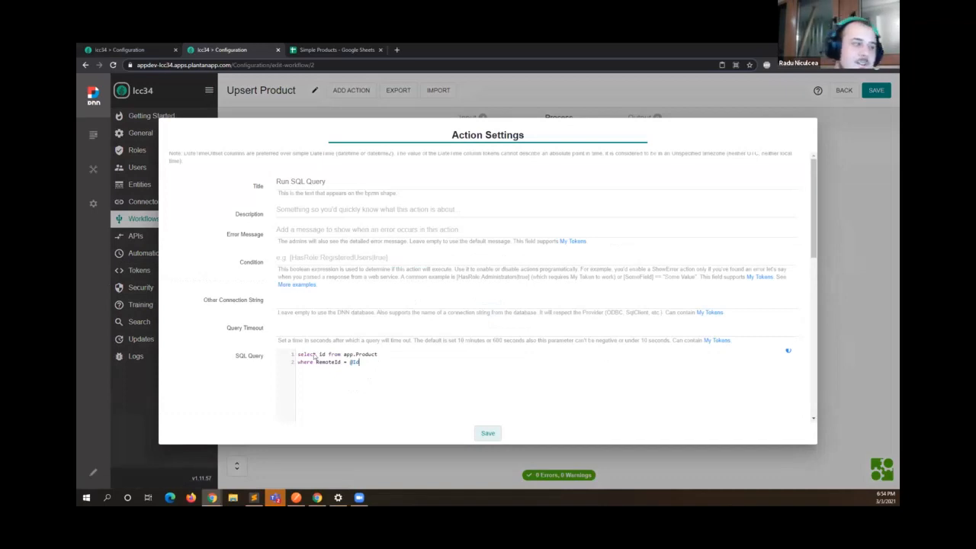
{"action": "key", "text": "ctrl+a"}
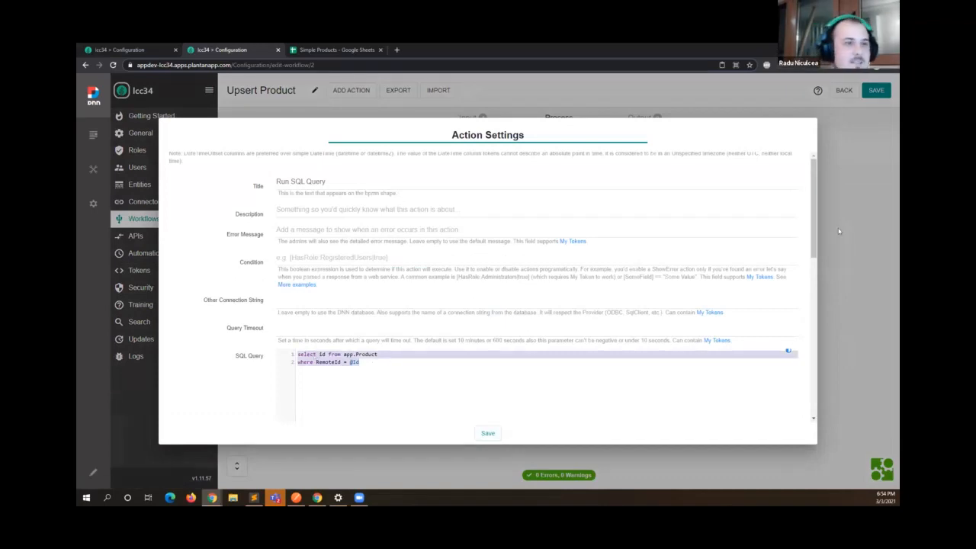
{"action": "key", "text": "Escape"}
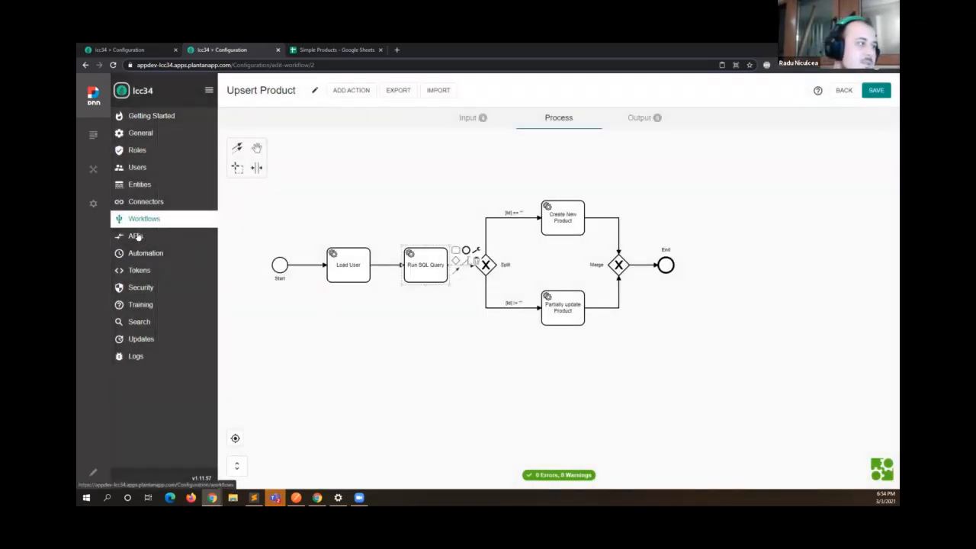
Create a new token namespace named Demo.
{"action": "left_click", "coordinate": [142, 271]}
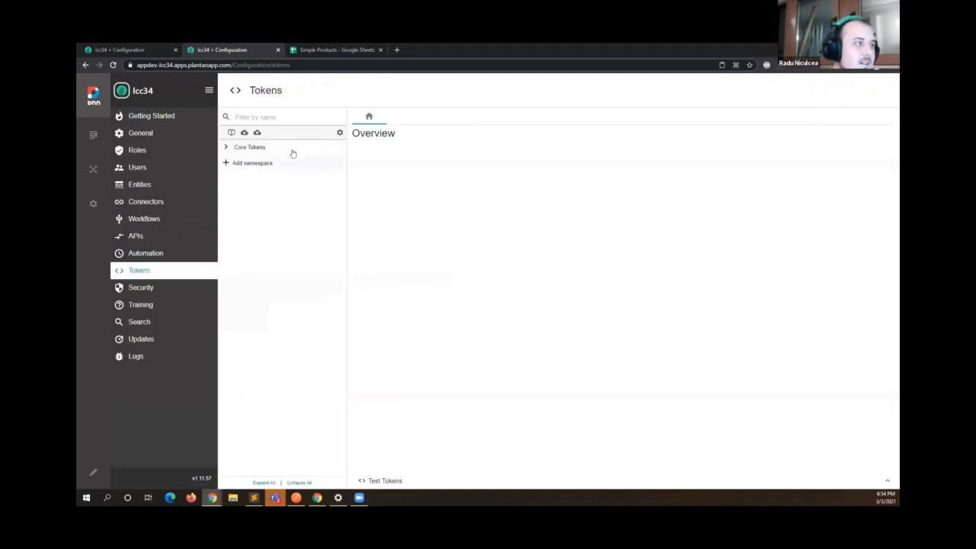
{"action": "left_click", "coordinate": [250, 149]}
{"action": "left_click", "coordinate": [246, 146]}
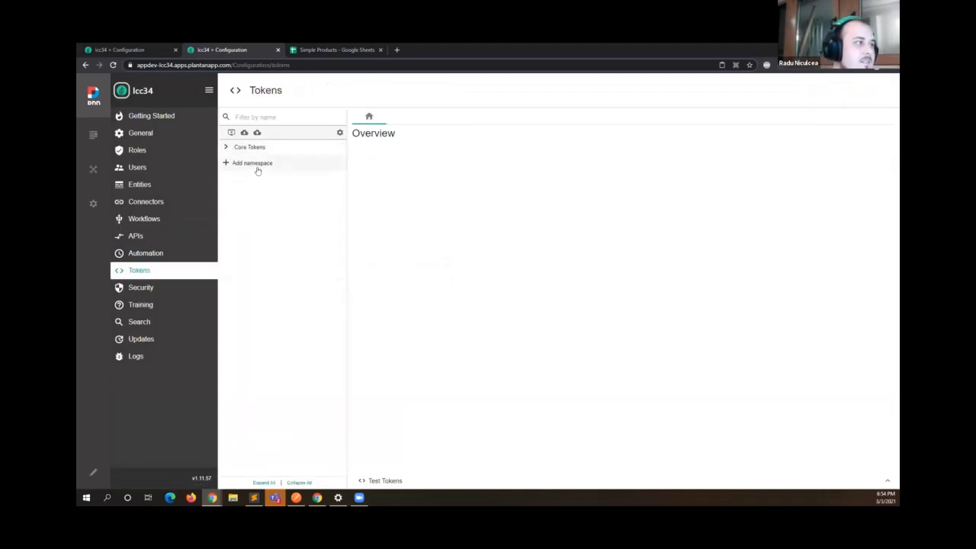
{"action": "left_click", "coordinate": [252, 163]}
{"action": "left_click", "coordinate": [461, 253]}
{"action": "type", "text": "Demo"}
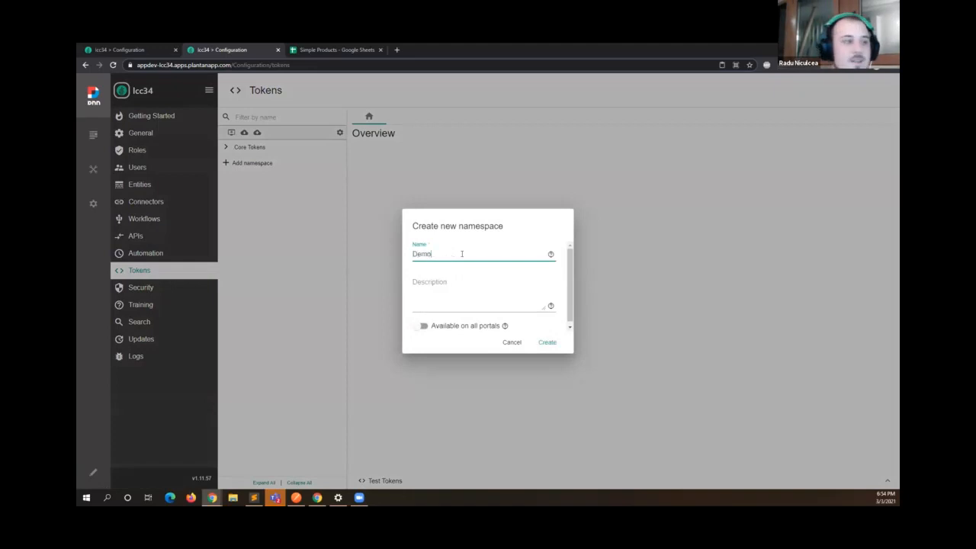
{"action": "left_click", "coordinate": [546, 342]}
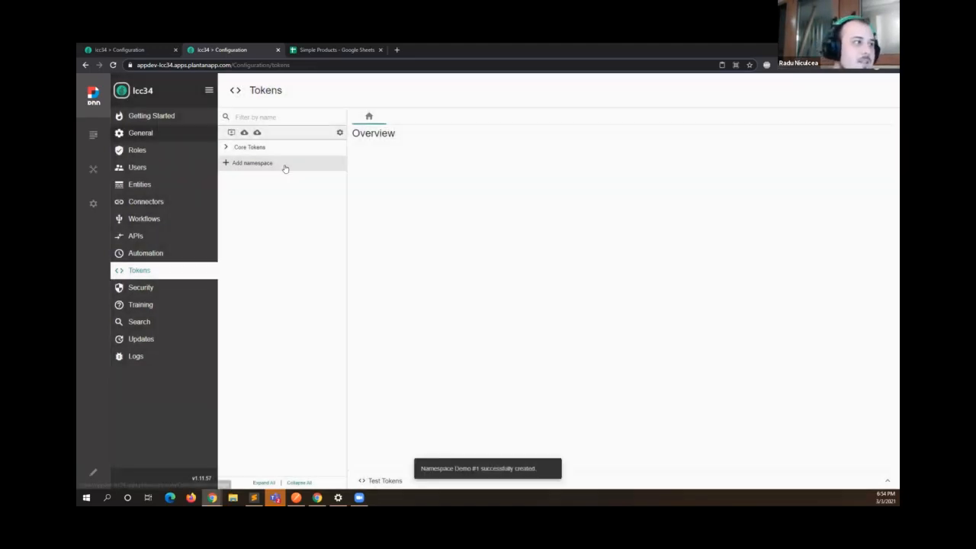
Start a new token named Db in the Demo namespace and choose Database Query as its definition type.
{"action": "left_click", "coordinate": [324, 163]}
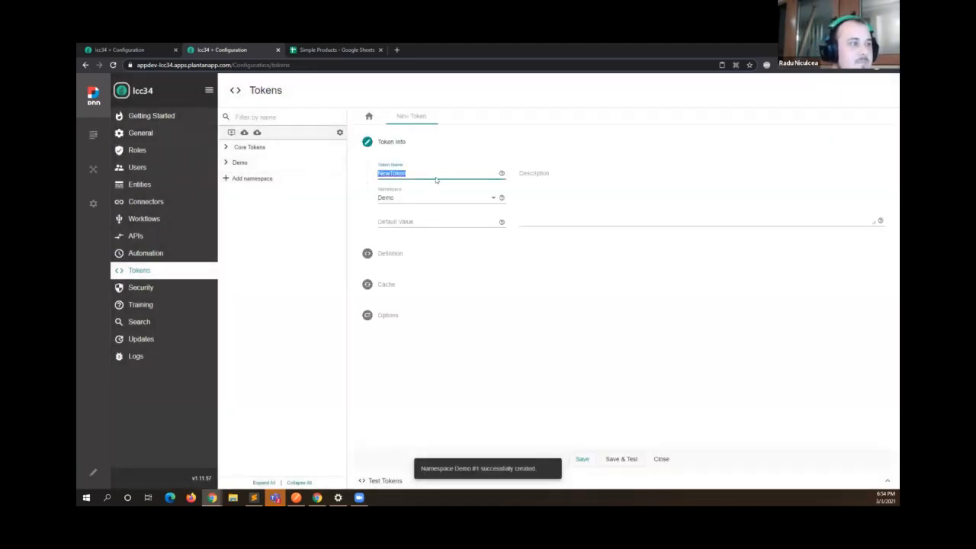
{"action": "type", "text": "Db"}
{"action": "left_click", "coordinate": [382, 253]}
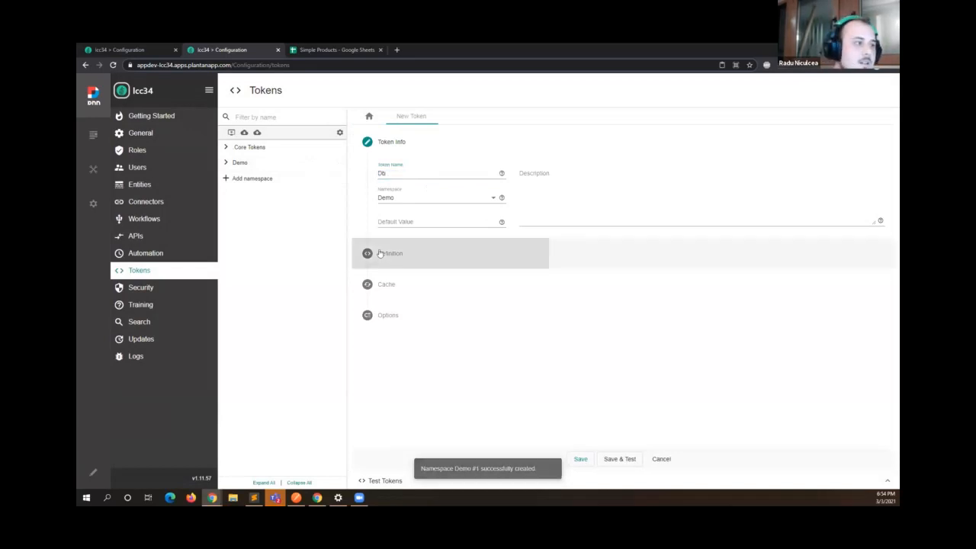
{"action": "left_click", "coordinate": [425, 239]}
{"action": "left_click", "coordinate": [460, 261]}
{"action": "type", "text": "RemoteData"}
{"action": "key", "text": "ctrl+z"}
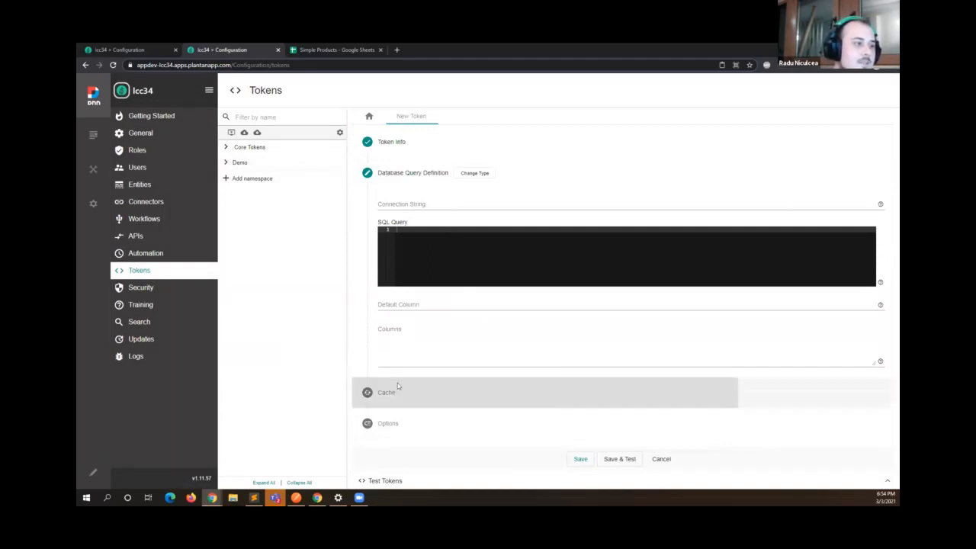
Enter the placeholder SQL query "select id from wth" in the Db token's definition.
{"action": "left_click", "coordinate": [409, 255]}
{"action": "type", "text": "selec"}
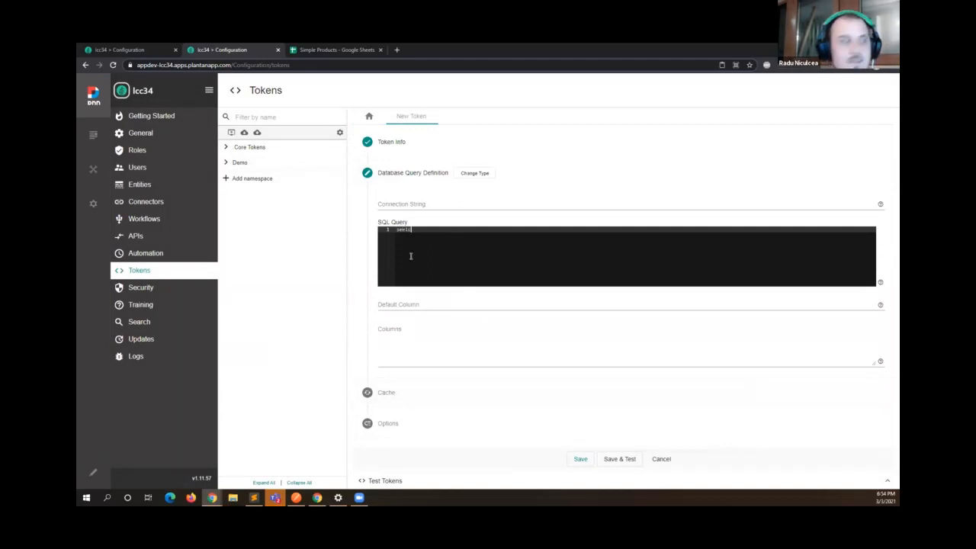
{"action": "key", "text": "BackSpace"}
{"action": "key", "text": "BackSpace"}
{"action": "type", "text": "ect id "}
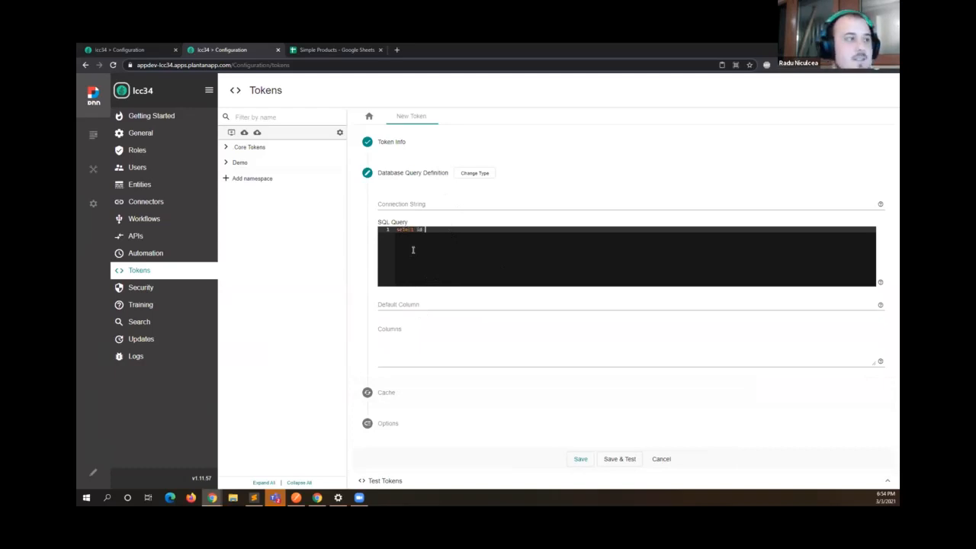
{"action": "type", "text": "from wth"}
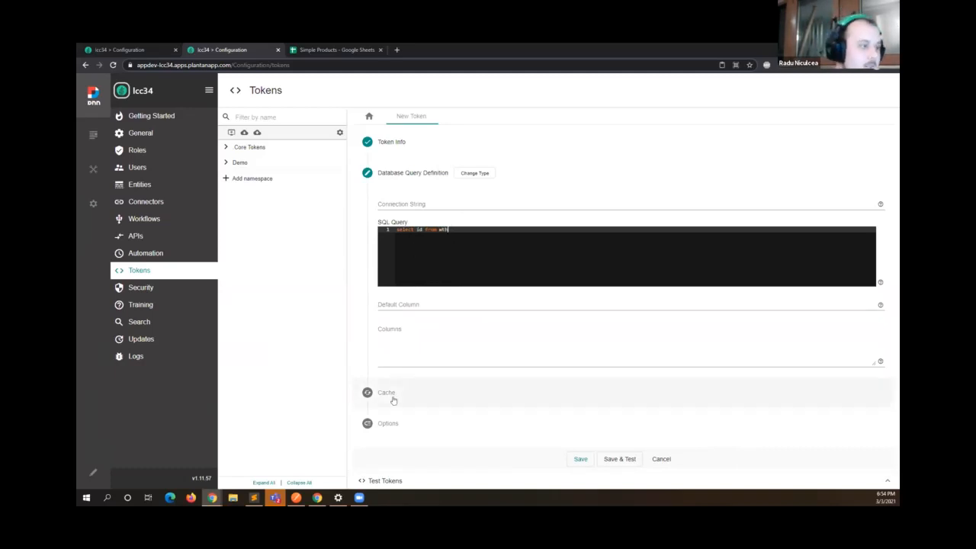
Examine the Db token's cache time and layer settings alongside its query definition.
{"action": "left_click", "coordinate": [392, 398]}
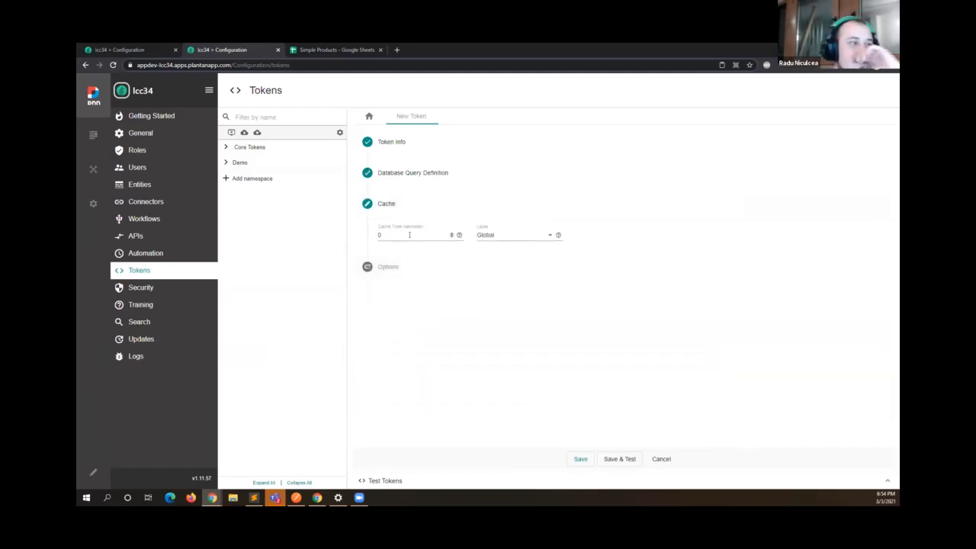
{"action": "left_click", "coordinate": [427, 174]}
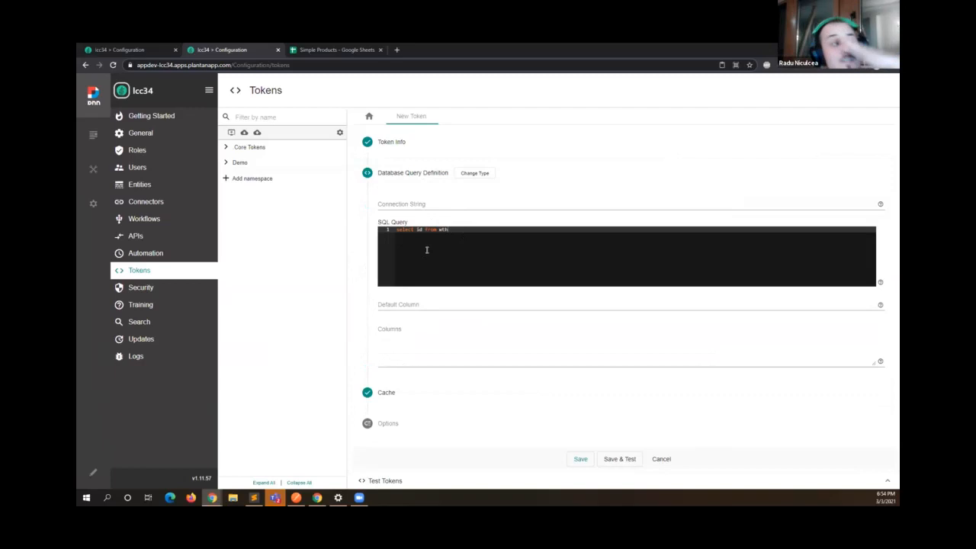
{"action": "left_click", "coordinate": [403, 392]}
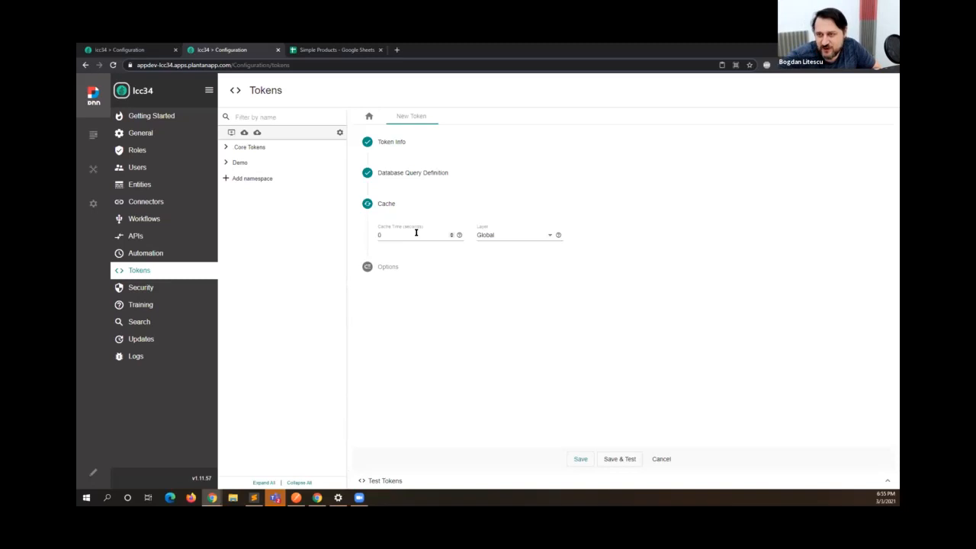
Check the debugging options in the token general settings and refresh the token cache.
{"action": "left_click", "coordinate": [340, 133]}
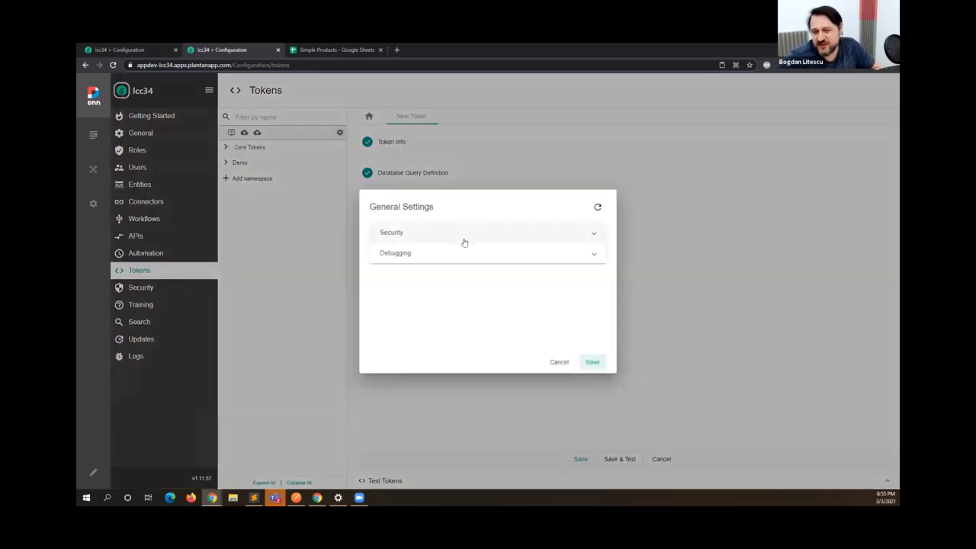
{"action": "left_click", "coordinate": [553, 362]}
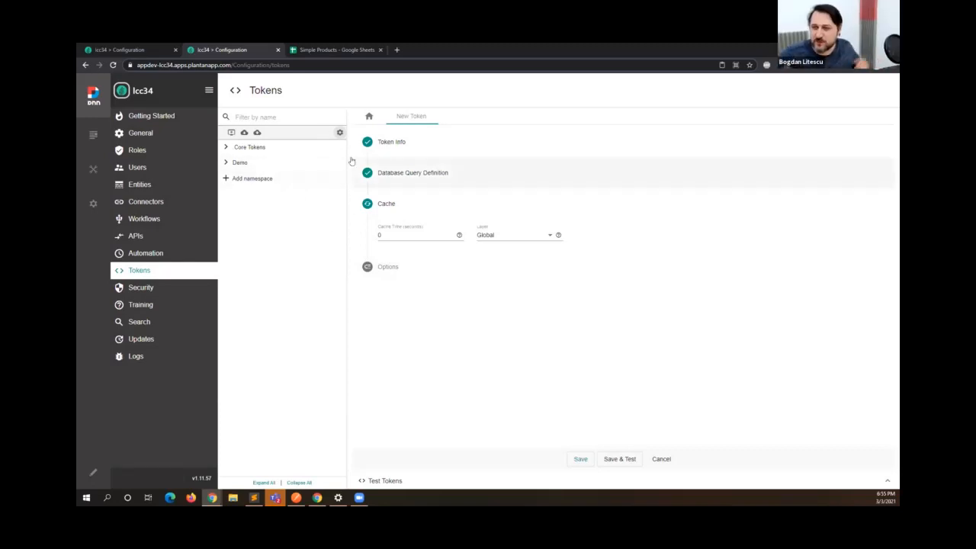
{"action": "left_click", "coordinate": [340, 132]}
{"action": "left_click", "coordinate": [424, 252]}
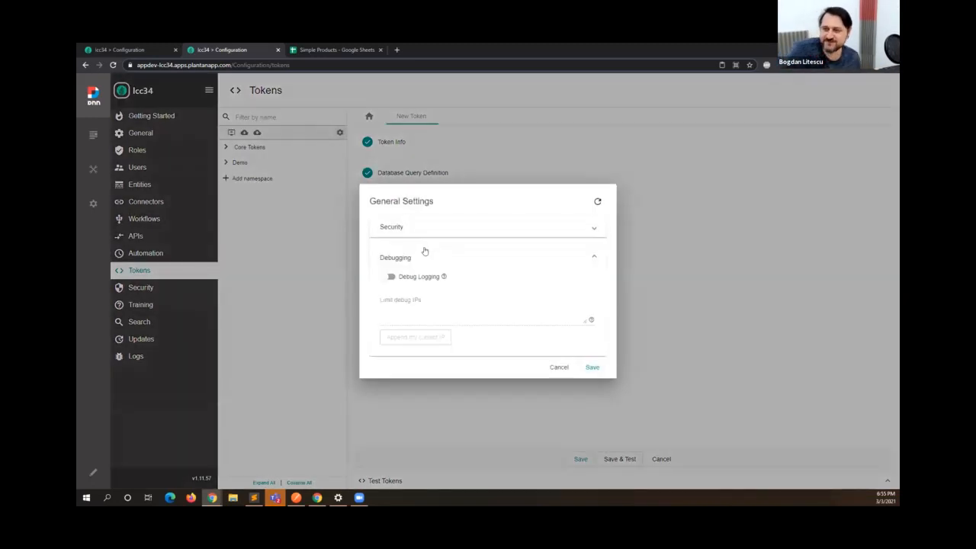
{"action": "left_click", "coordinate": [424, 252]}
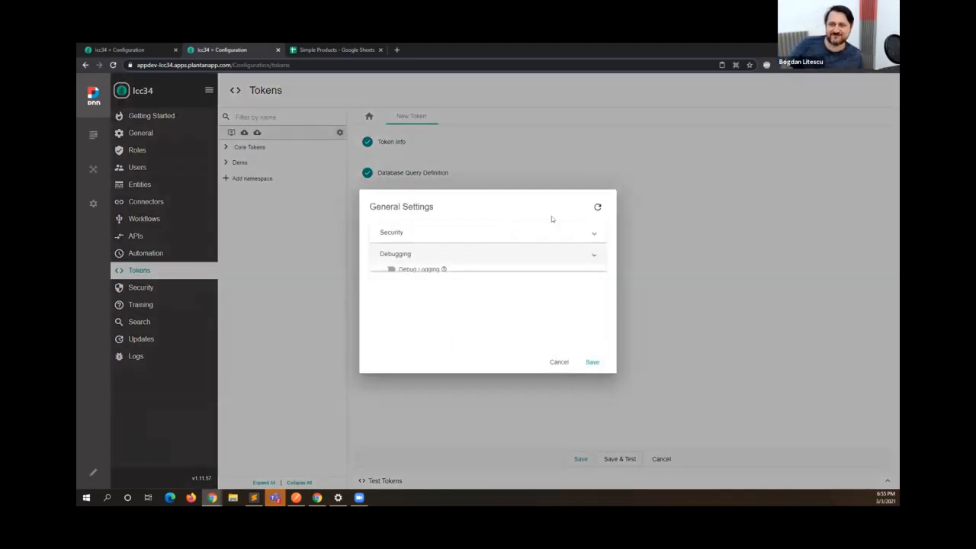
{"action": "left_click", "coordinate": [598, 208]}
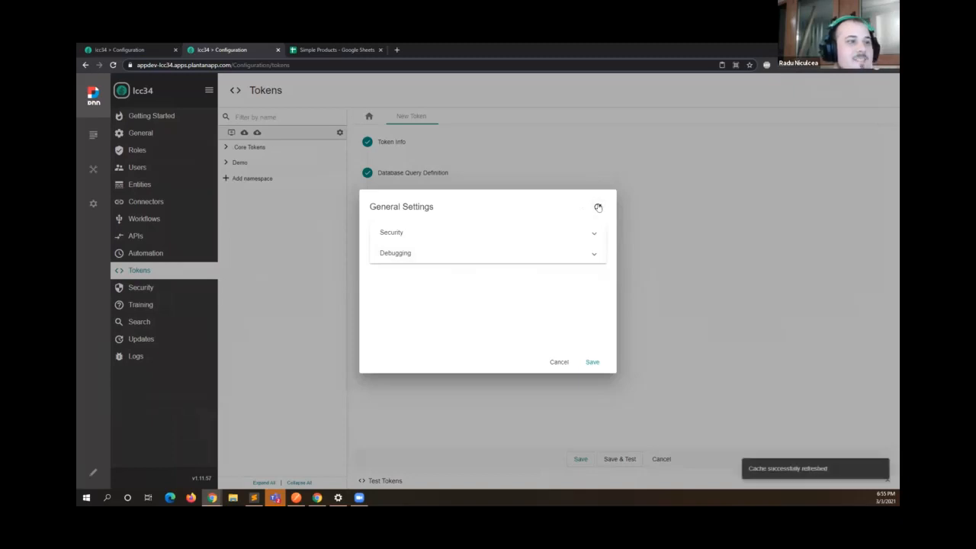
{"action": "left_click", "coordinate": [595, 165]}
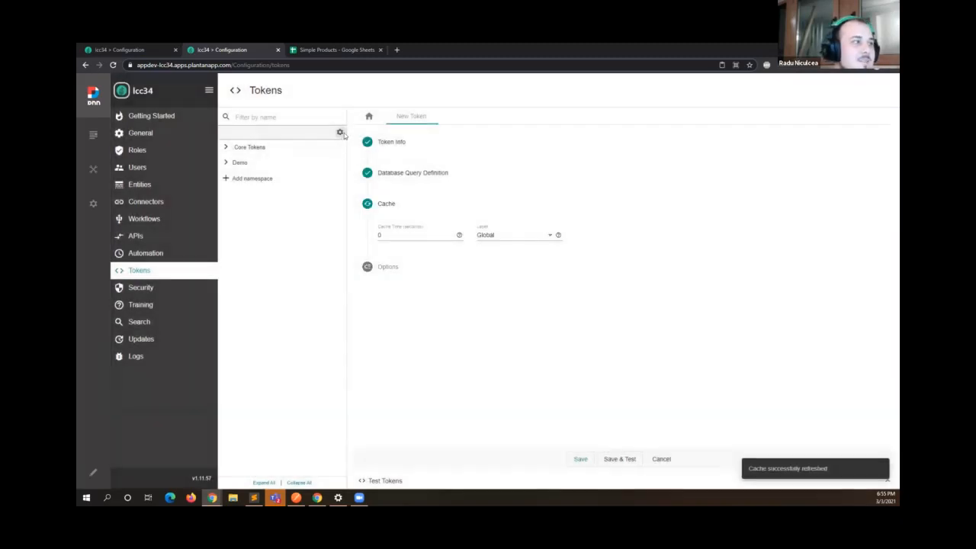
Revisit the token cache refresh option and return to the Workflows list without saving the Db token.
{"action": "left_click", "coordinate": [340, 133]}
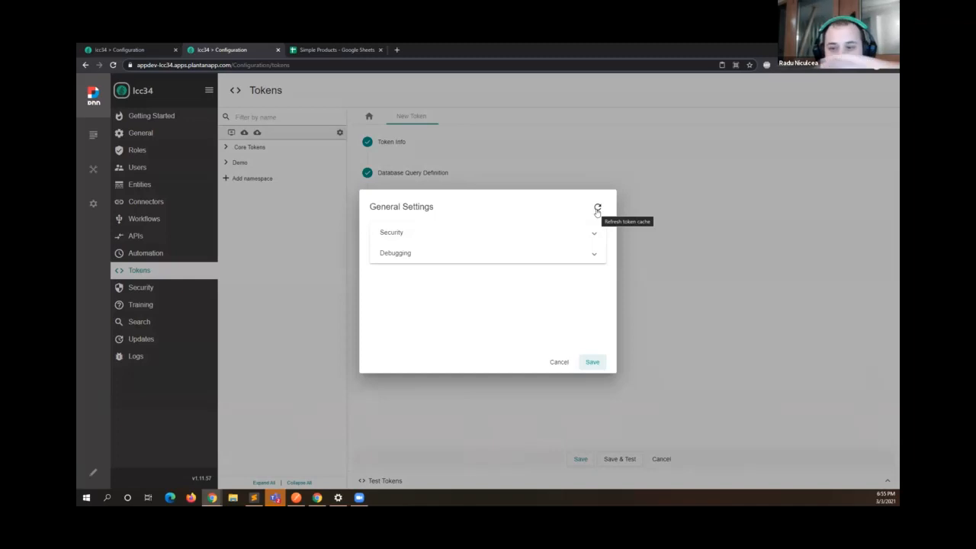
{"action": "left_click", "coordinate": [646, 206]}
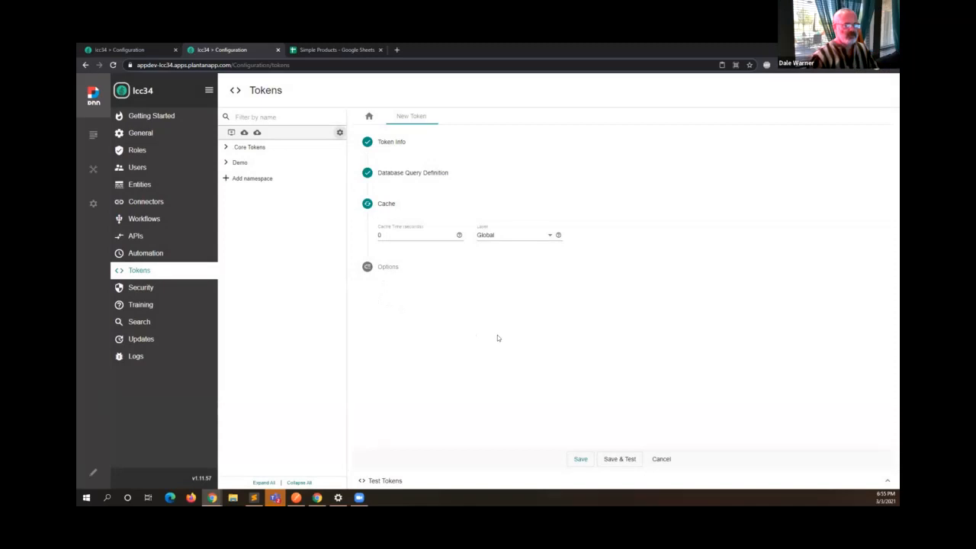
{"action": "left_click", "coordinate": [170, 219]}
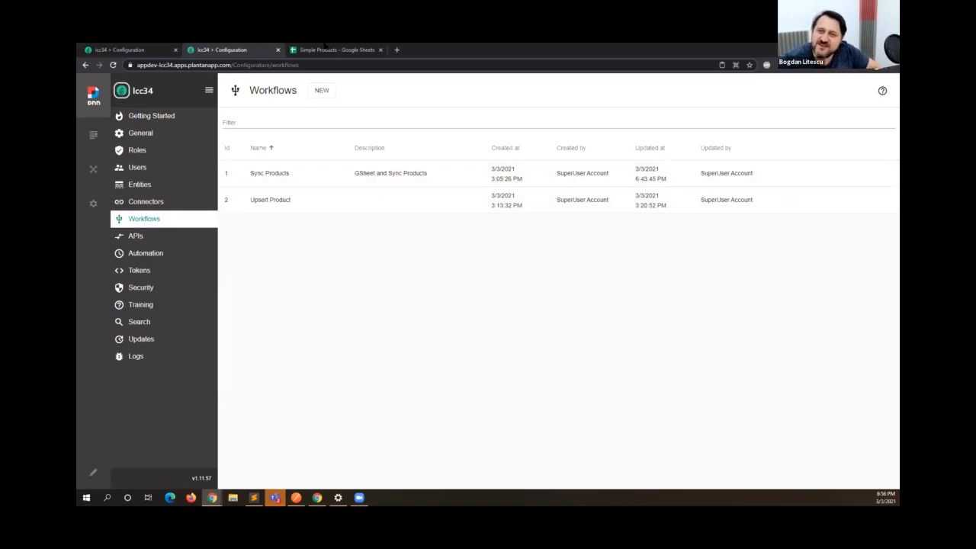
Switch to the Simple Products spreadsheet in Google Sheets and open the Google Workspace Marketplace to get add-ons.
{"action": "left_click", "coordinate": [335, 49]}
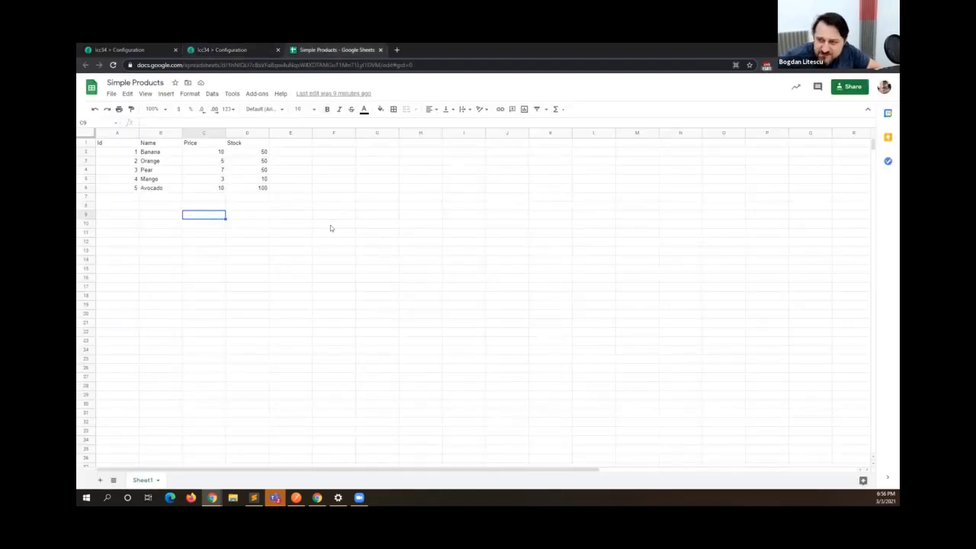
{"action": "left_click", "coordinate": [252, 93]}
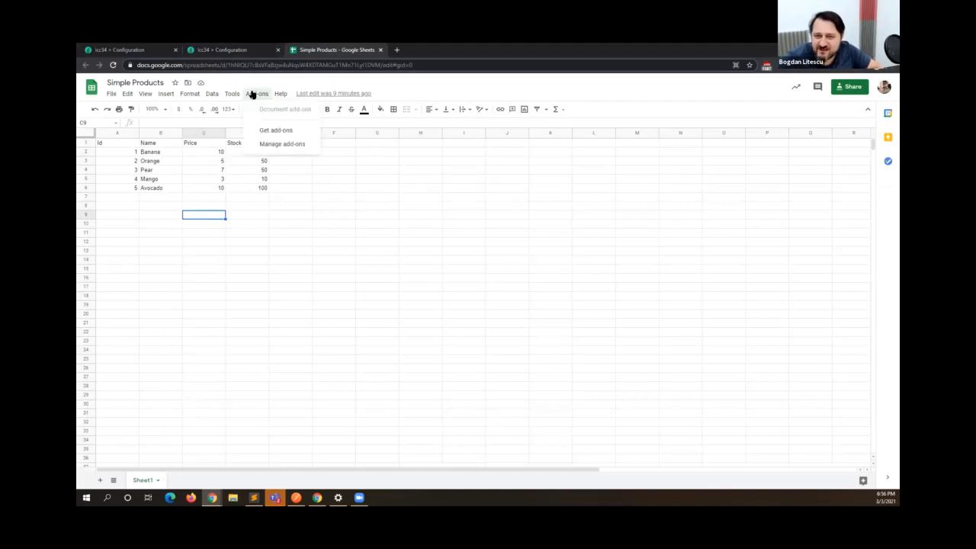
{"action": "left_click", "coordinate": [275, 130]}
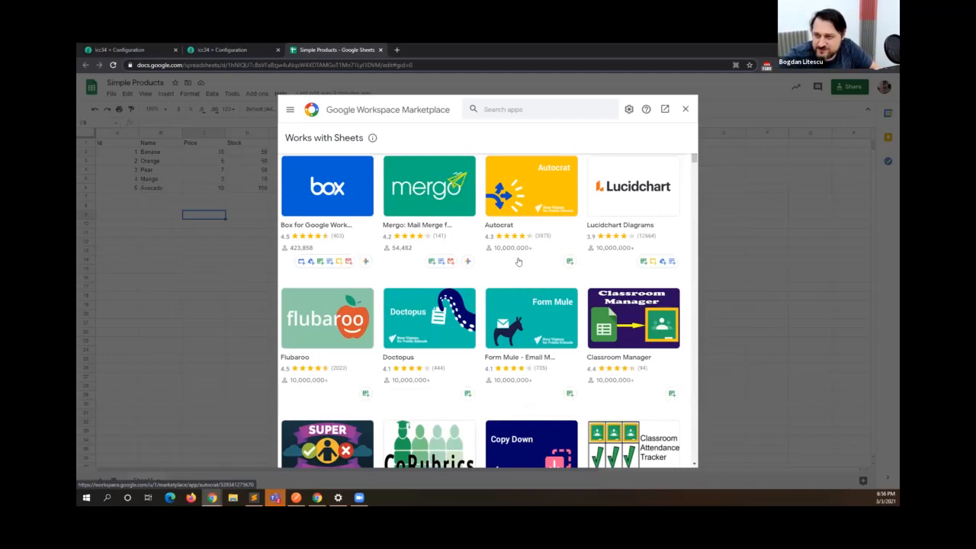
Browse the marketplace add-ons that work with Sheets and close the marketplace without installing any.
{"action": "scroll", "coordinate": [518, 226], "scroll_direction": "down", "scroll_amount": 1}
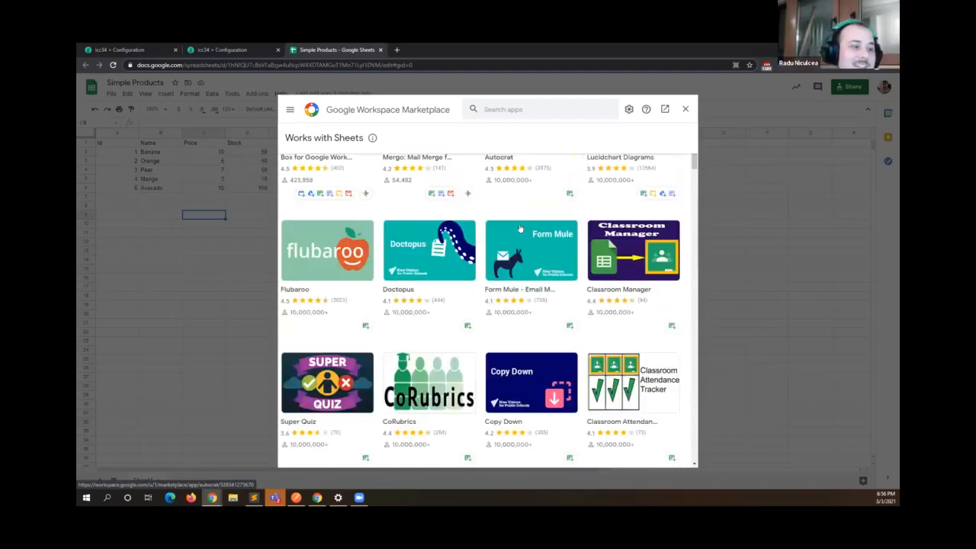
{"action": "scroll", "coordinate": [520, 228], "scroll_direction": "up", "scroll_amount": 1}
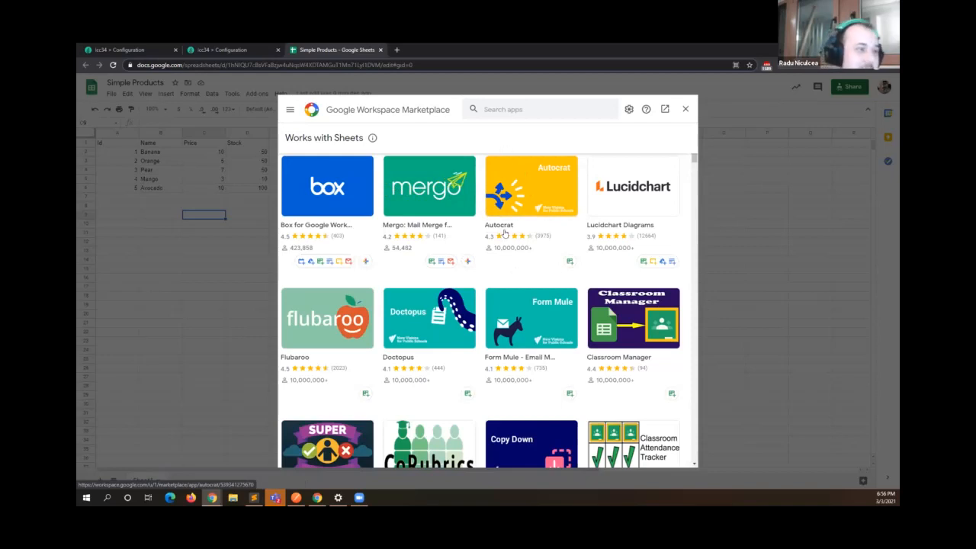
{"action": "scroll", "coordinate": [481, 259], "scroll_direction": "down", "scroll_amount": 1}
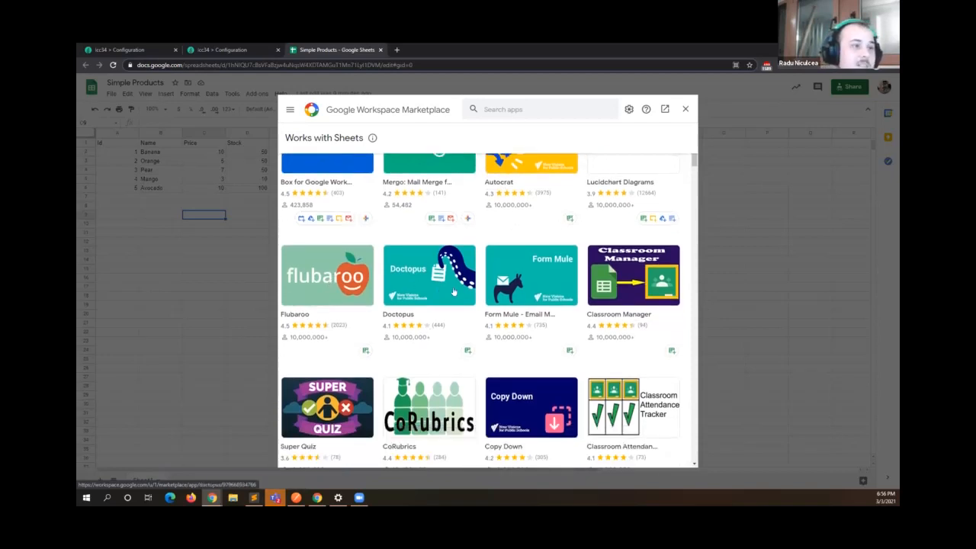
{"action": "scroll", "coordinate": [444, 285], "scroll_direction": "down", "scroll_amount": 2}
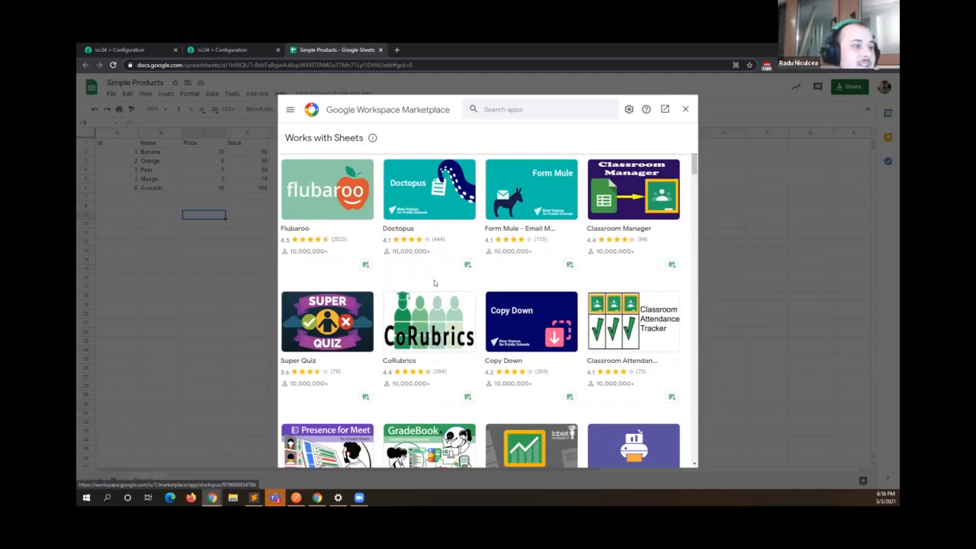
{"action": "scroll", "coordinate": [439, 286], "scroll_direction": "down", "scroll_amount": 1}
{"action": "scroll", "coordinate": [488, 301], "scroll_direction": "up", "scroll_amount": 2}
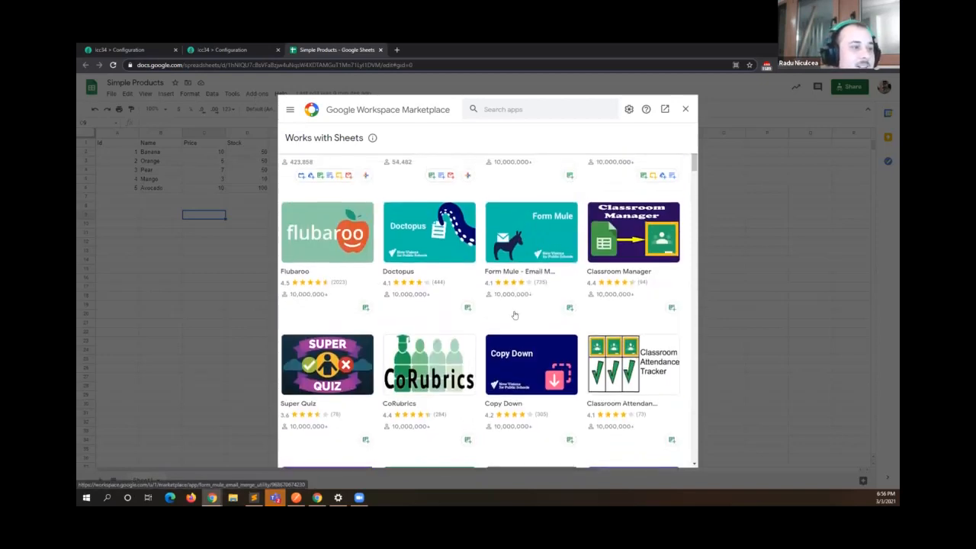
{"action": "mouse_move", "coordinate": [568, 309]}
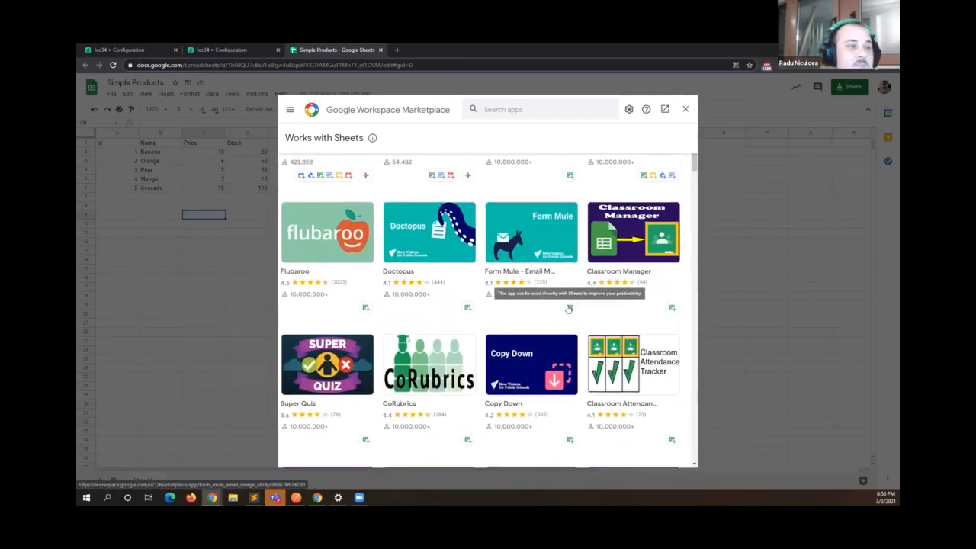
{"action": "scroll", "coordinate": [359, 213], "scroll_direction": "up", "scroll_amount": 1}
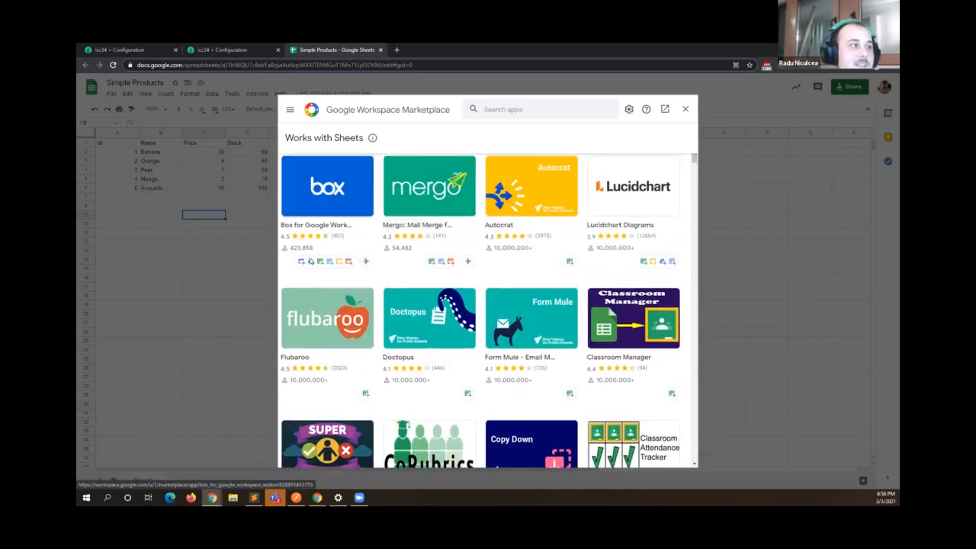
{"action": "scroll", "coordinate": [473, 256], "scroll_direction": "down", "scroll_amount": 2}
{"action": "scroll", "coordinate": [478, 260], "scroll_direction": "down", "scroll_amount": 3}
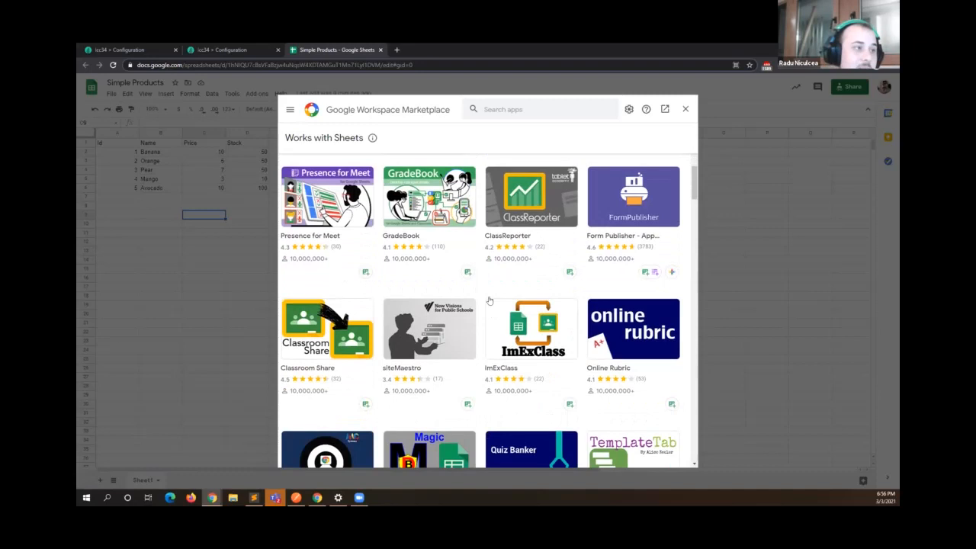
{"action": "scroll", "coordinate": [481, 267], "scroll_direction": "up", "scroll_amount": 3}
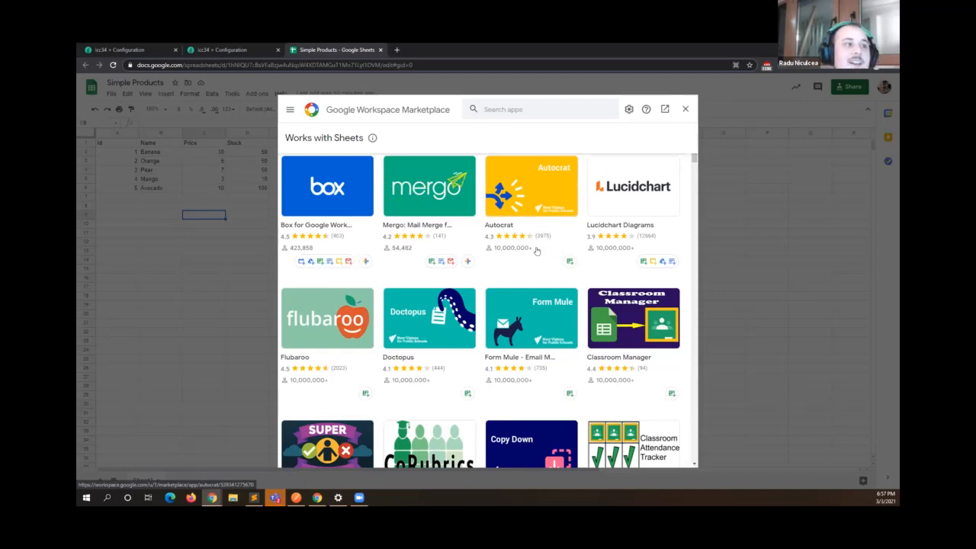
{"action": "left_click", "coordinate": [686, 111]}
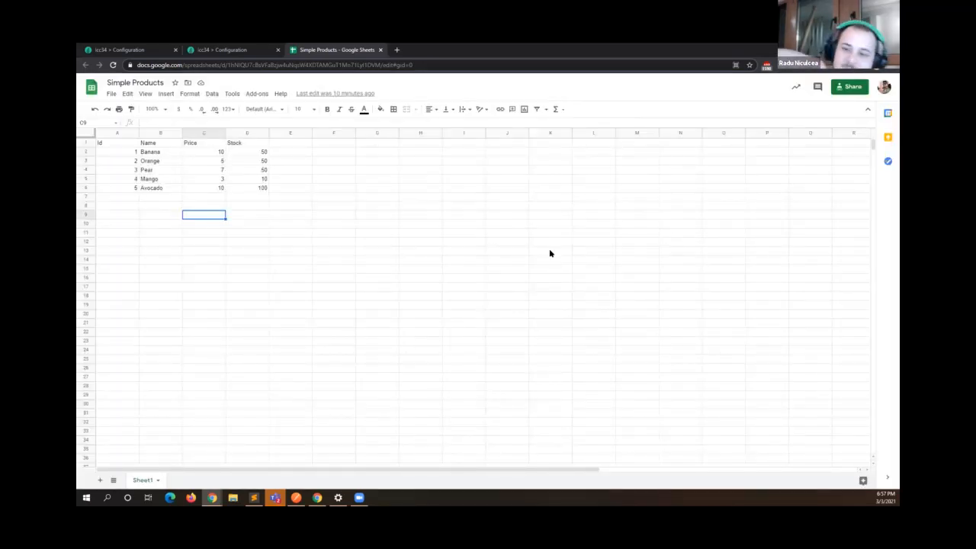